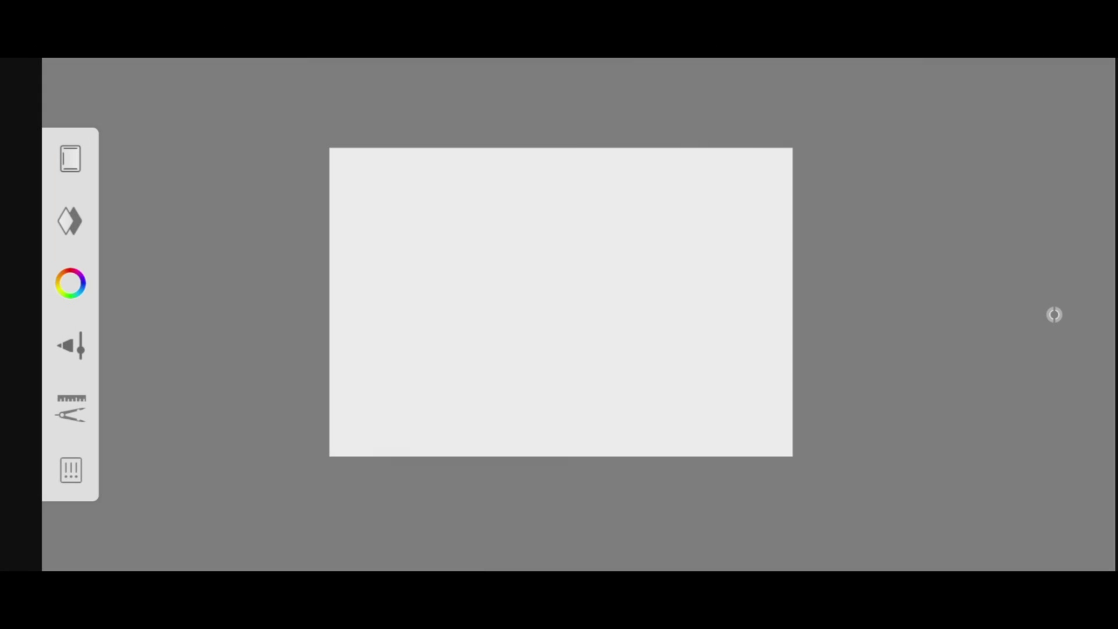
Step: Zoom the view over the blank canvas and its stack of hidden photo layers
scroll(560, 302, "up", 3)
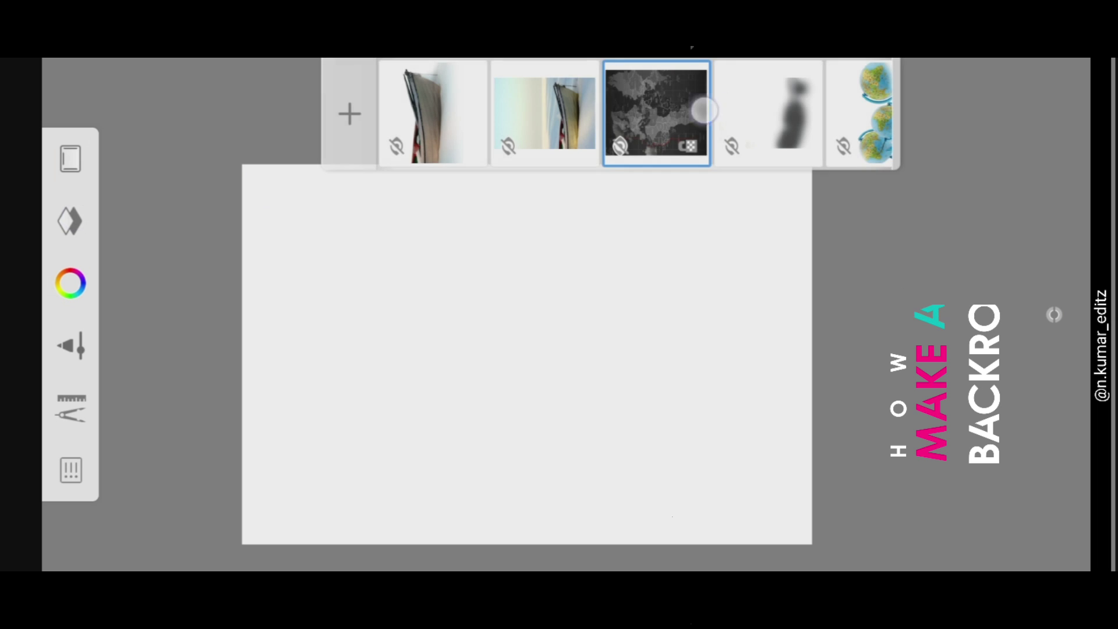
Step: Show the sky, dark strip, globes, shadow and world-map layers, and open the map layer's properties
left_click(722, 145)
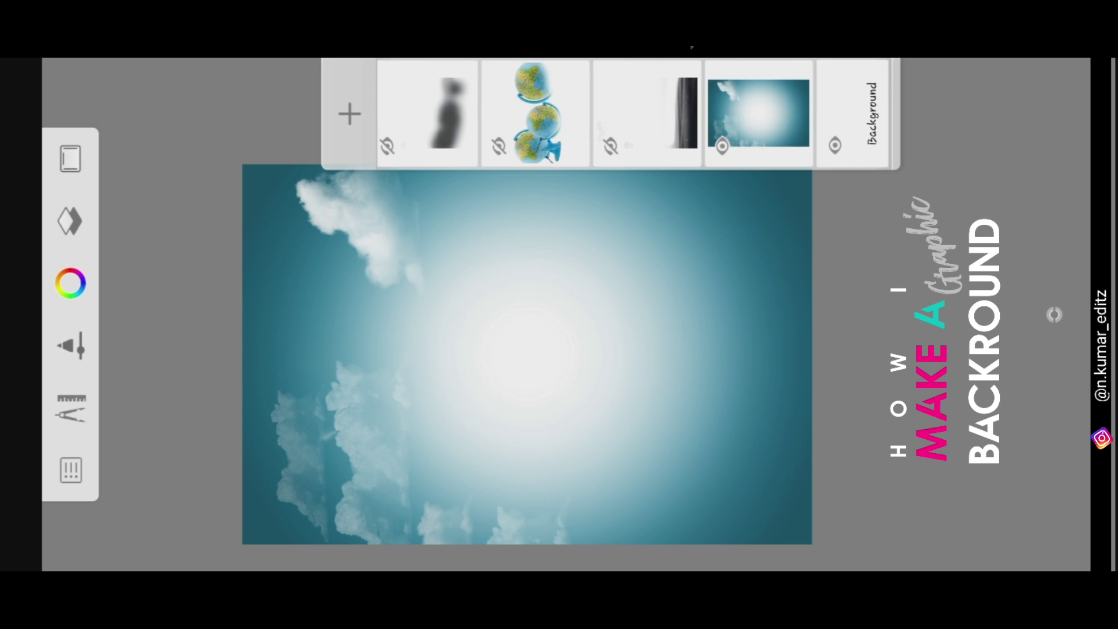
left_click(610, 146)
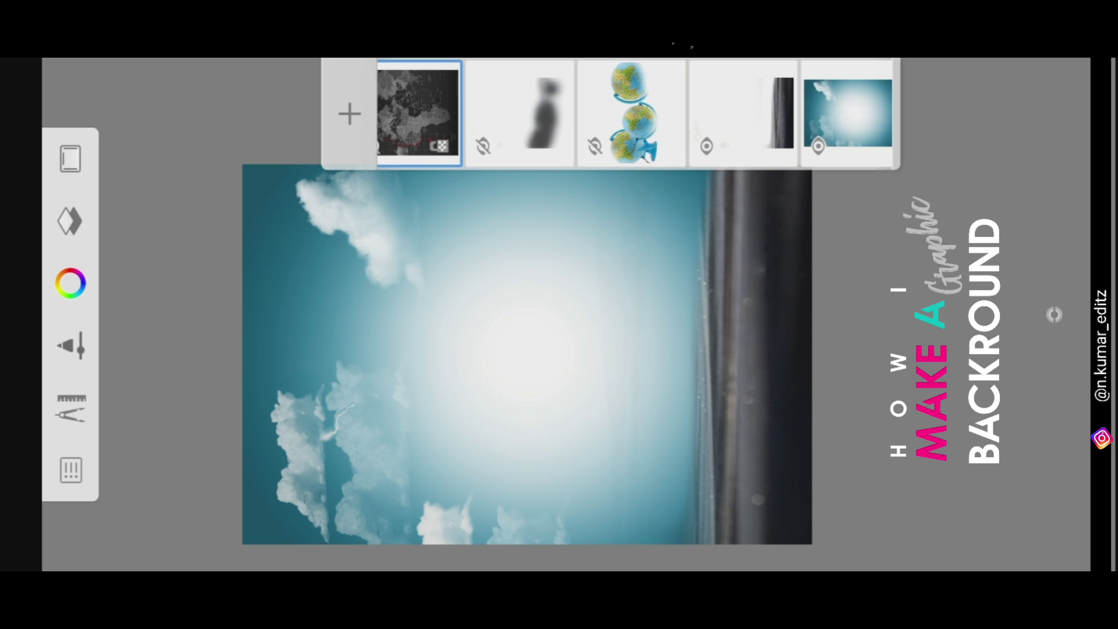
left_click(595, 145)
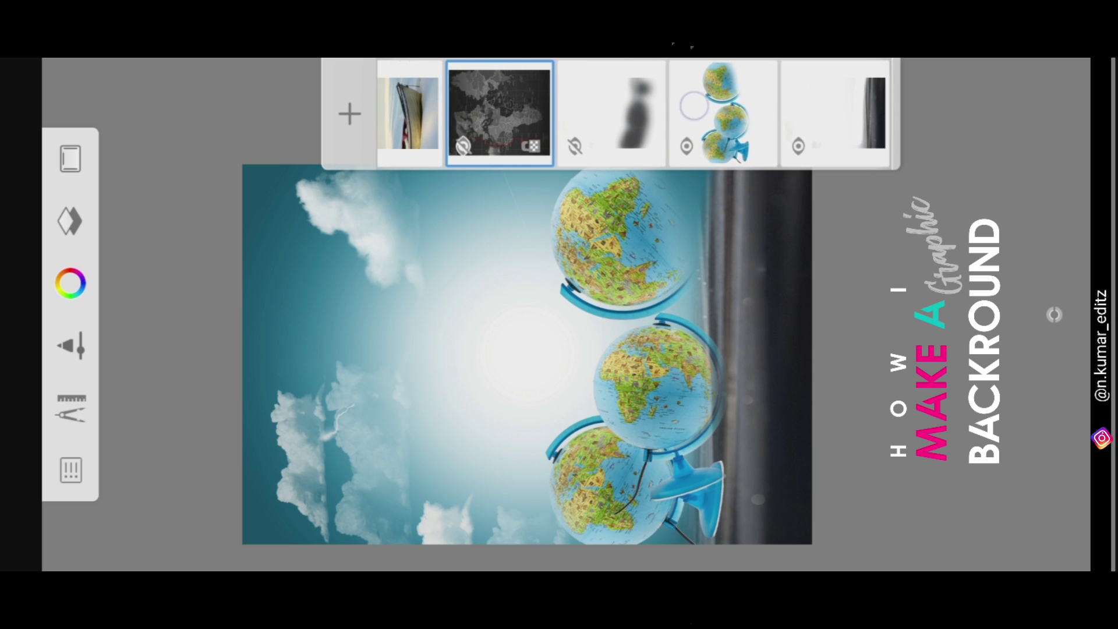
left_click(601, 146)
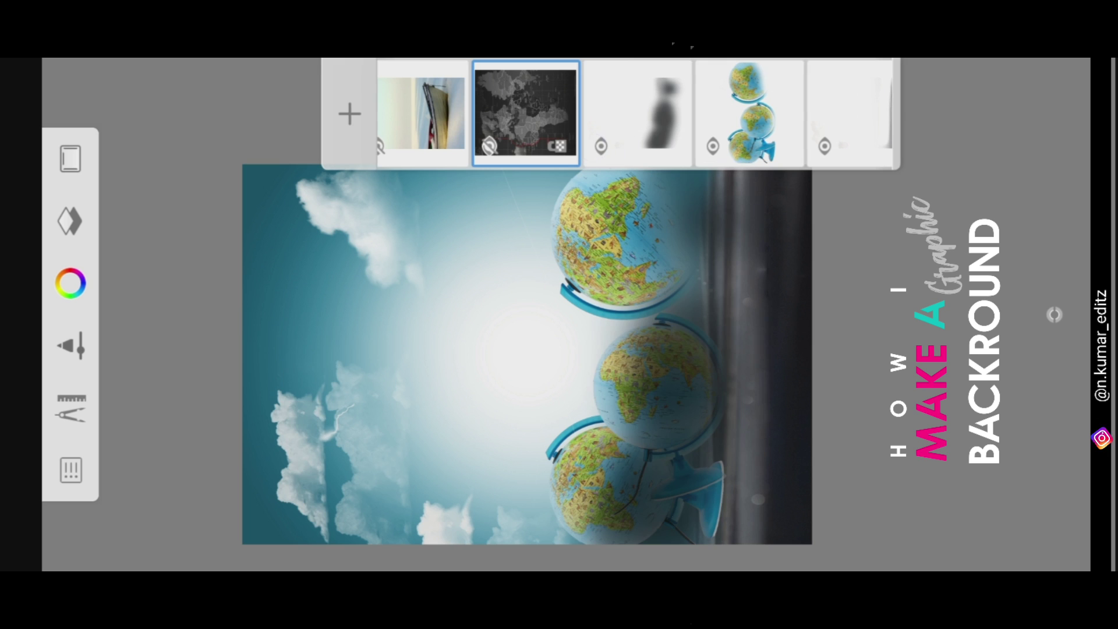
scroll(631, 114, "left", 2)
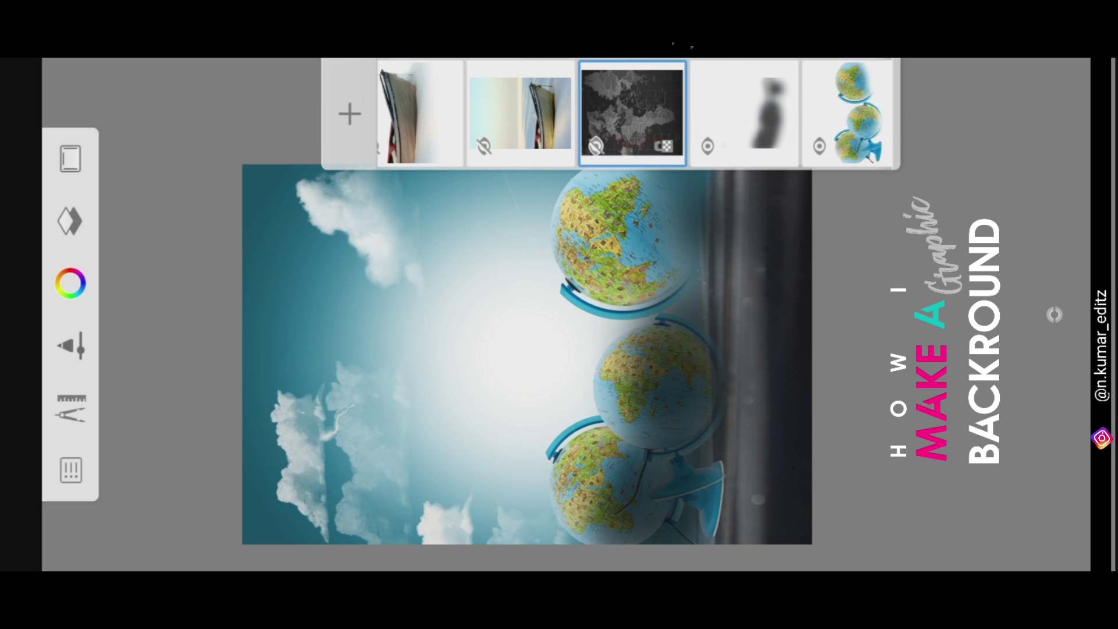
left_click(621, 145)
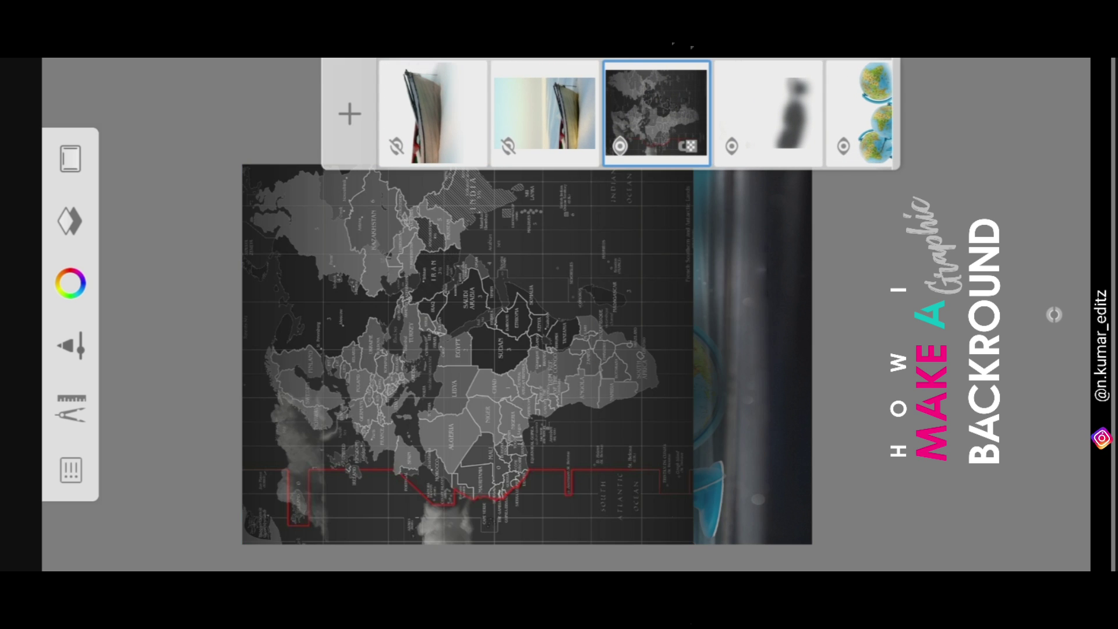
left_click(657, 108)
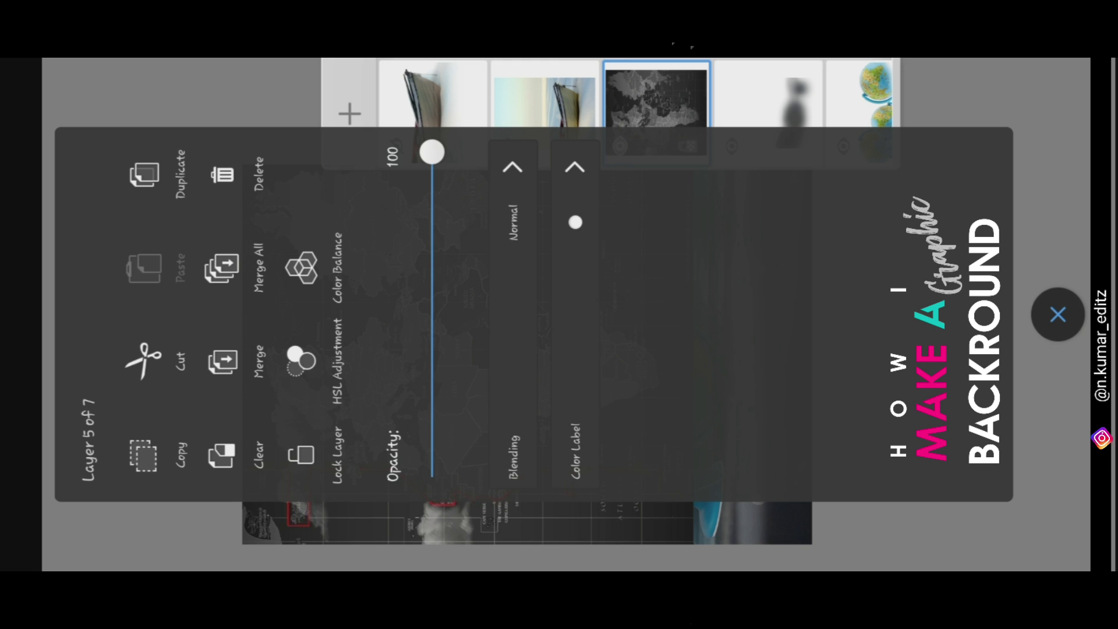
Step: Set the world-map layer to Screen blending with a lowered, faint opacity
left_click(524, 293)
left_click(475, 301)
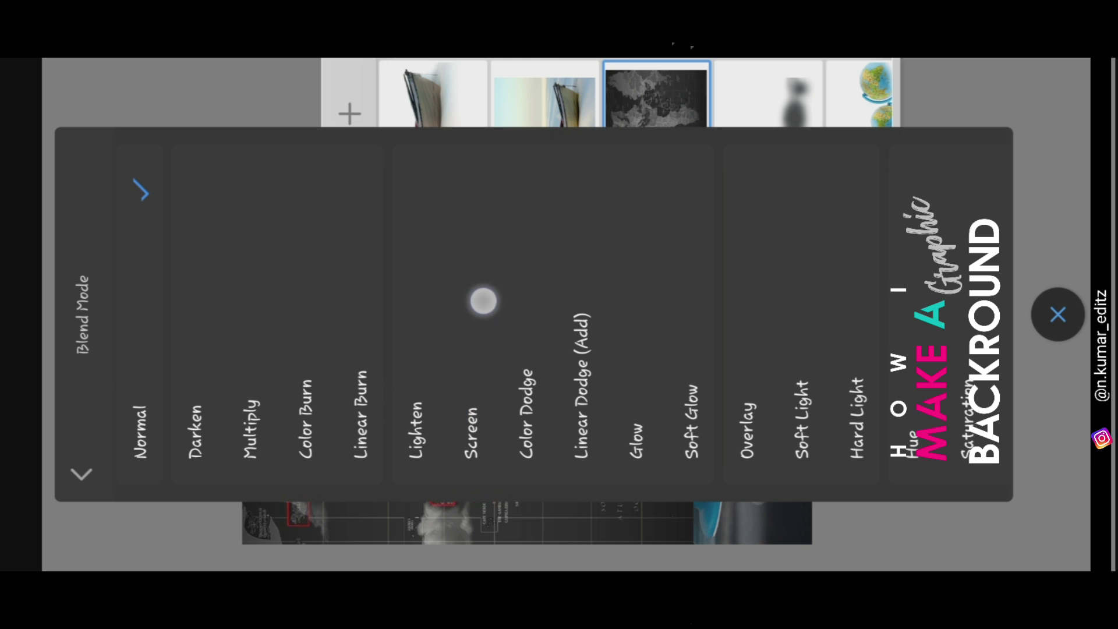
left_click(1008, 124)
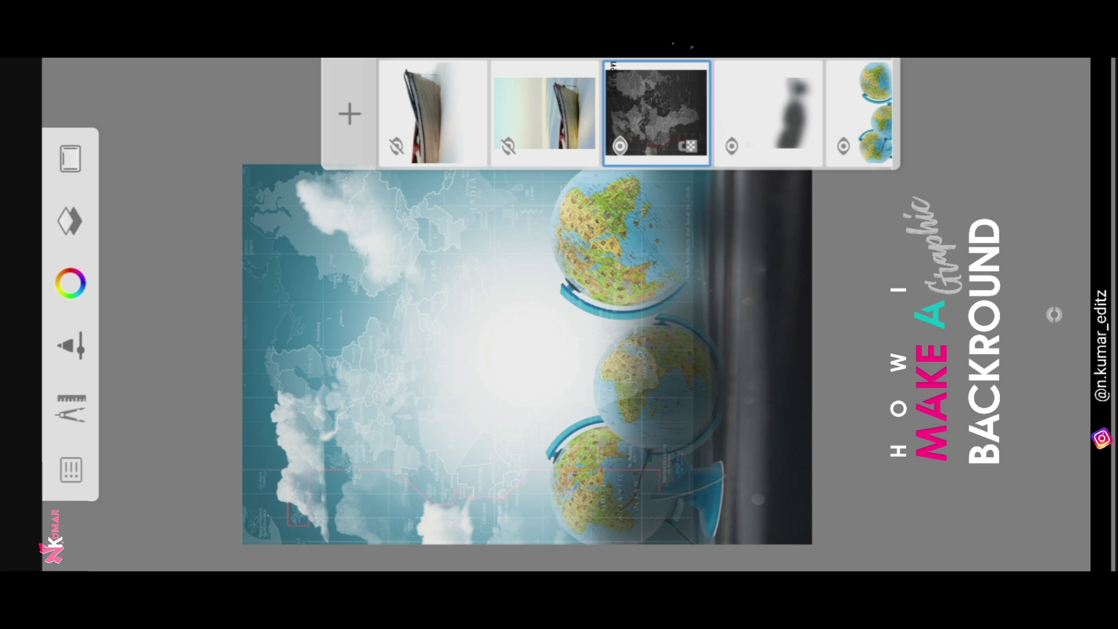
left_click(657, 111)
left_click_drag(432, 153, 432, 257)
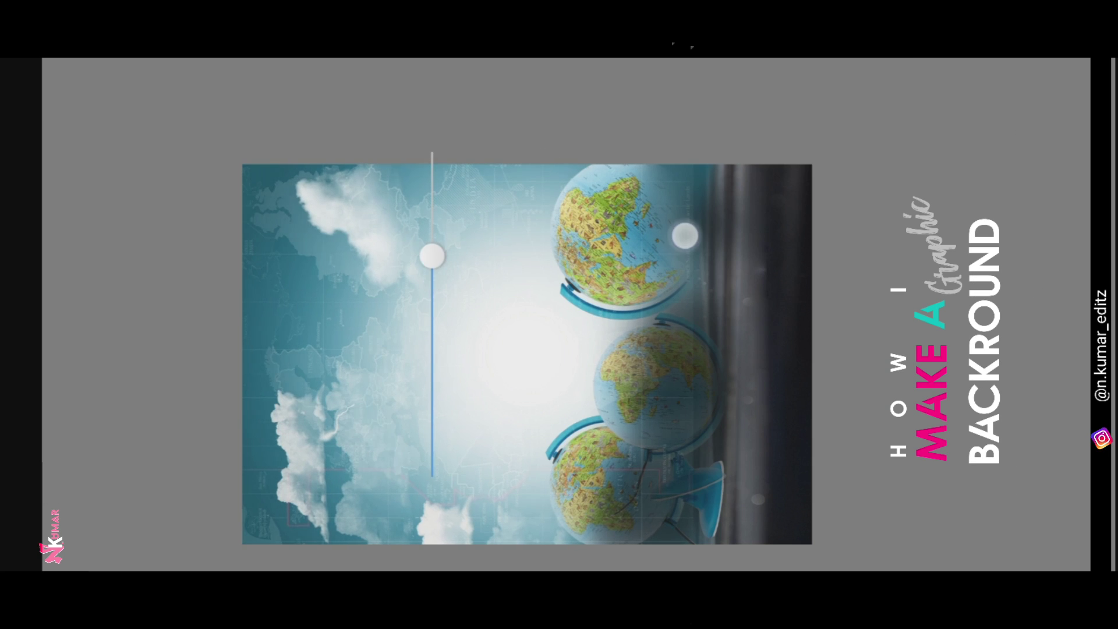
left_click_drag(685, 236, 678, 195)
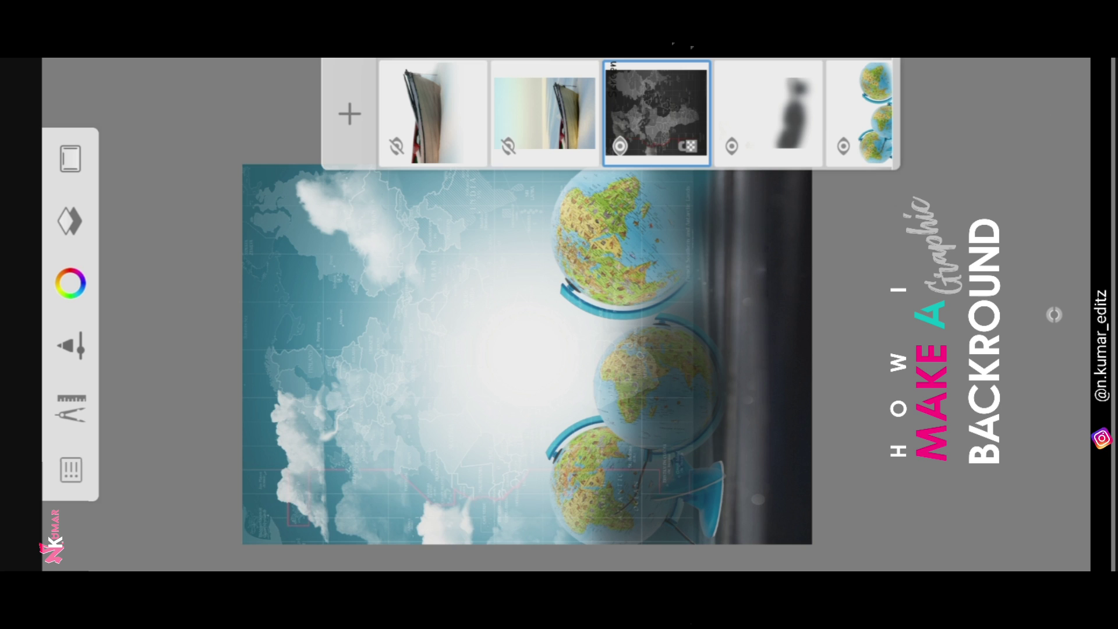
Step: Swap the sky-backed boat layer for the cut-out boat layer over the globes
left_click(509, 146)
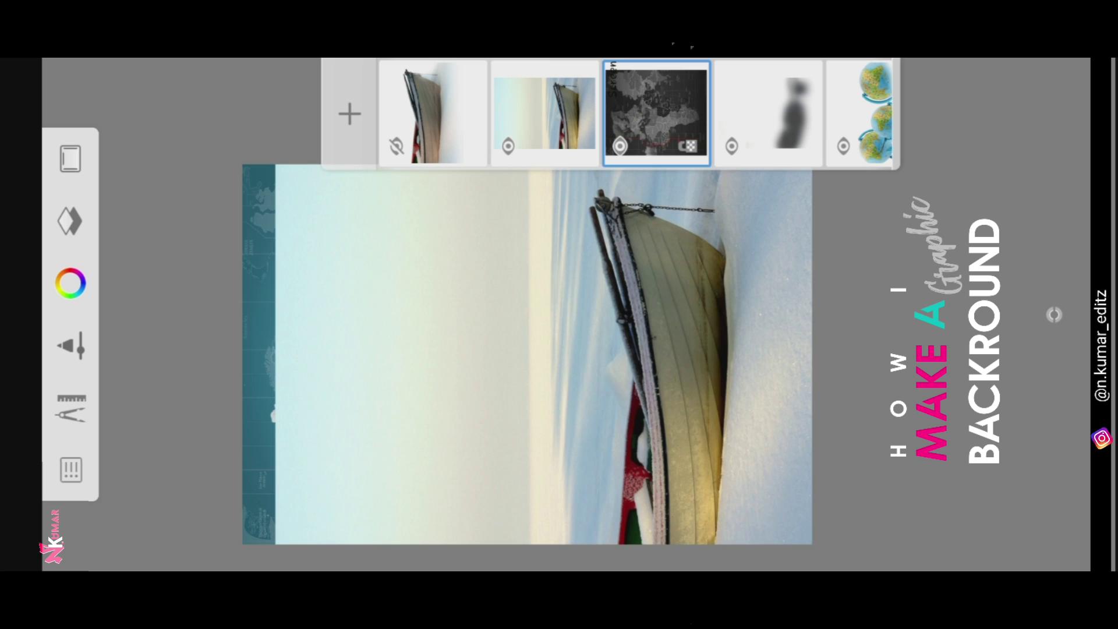
left_click(509, 146)
left_click(397, 147)
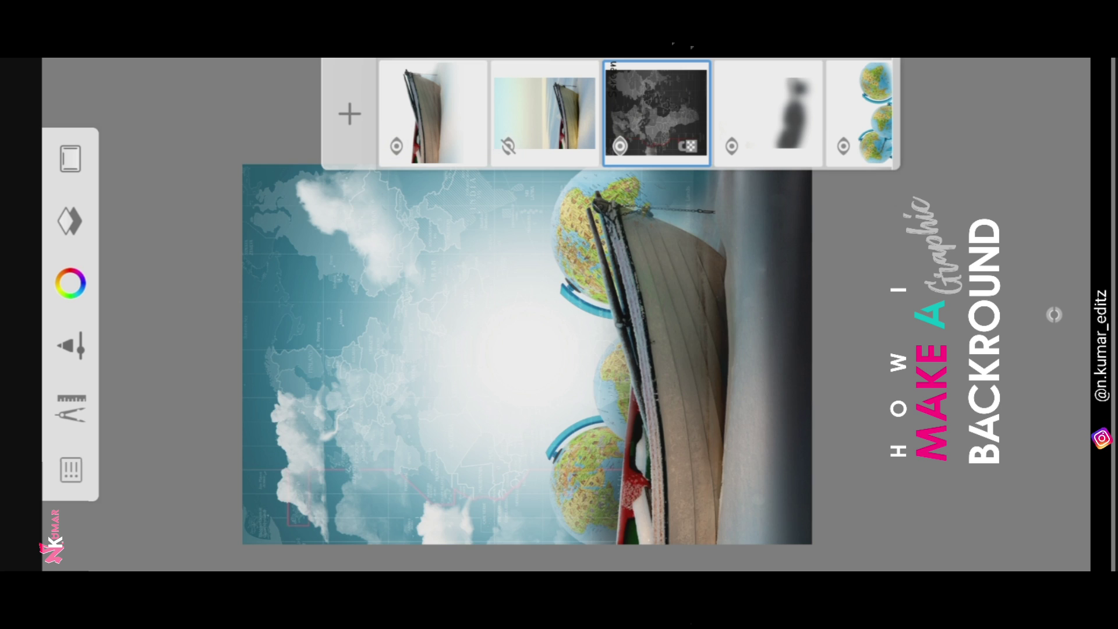
scroll(676, 245, "down", 3)
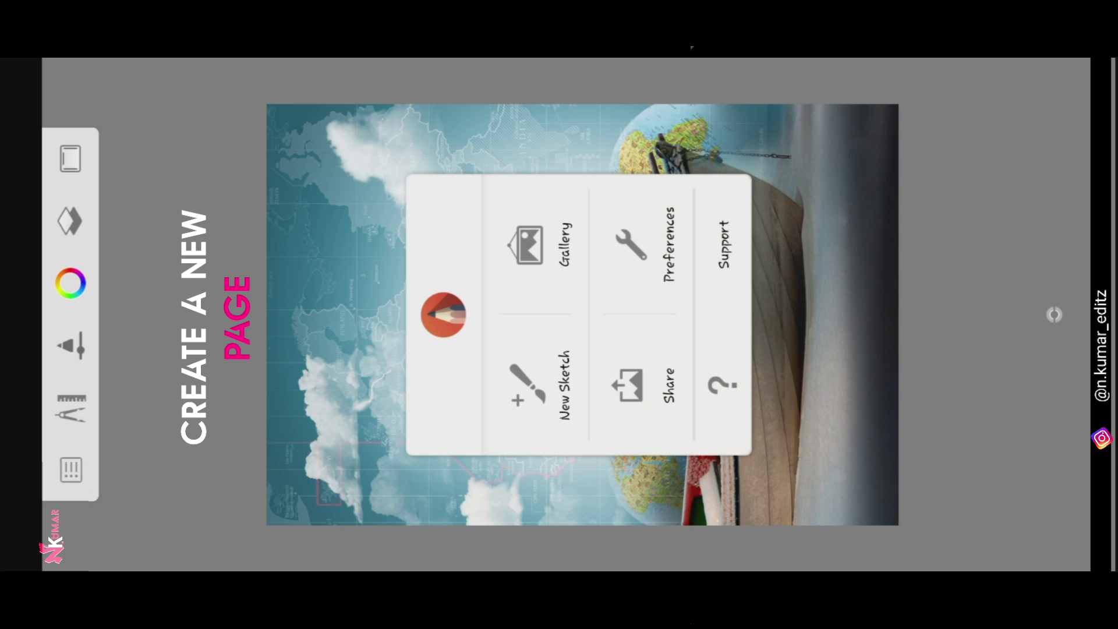
Step: Create a new custom sketch sized 2000 × 3000
left_click(556, 352)
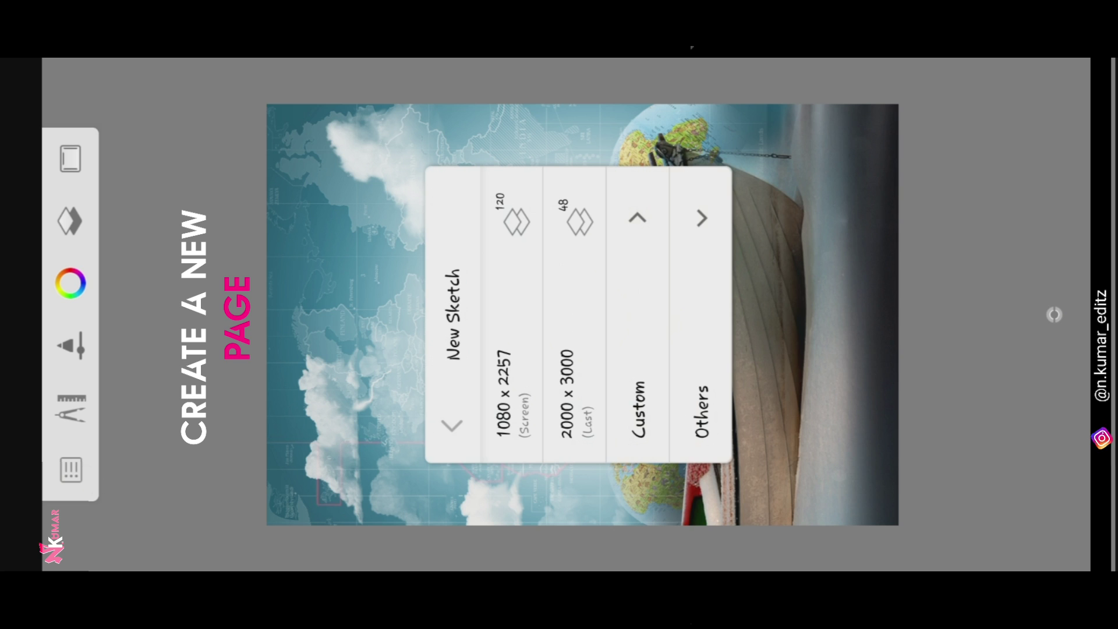
left_click(638, 349)
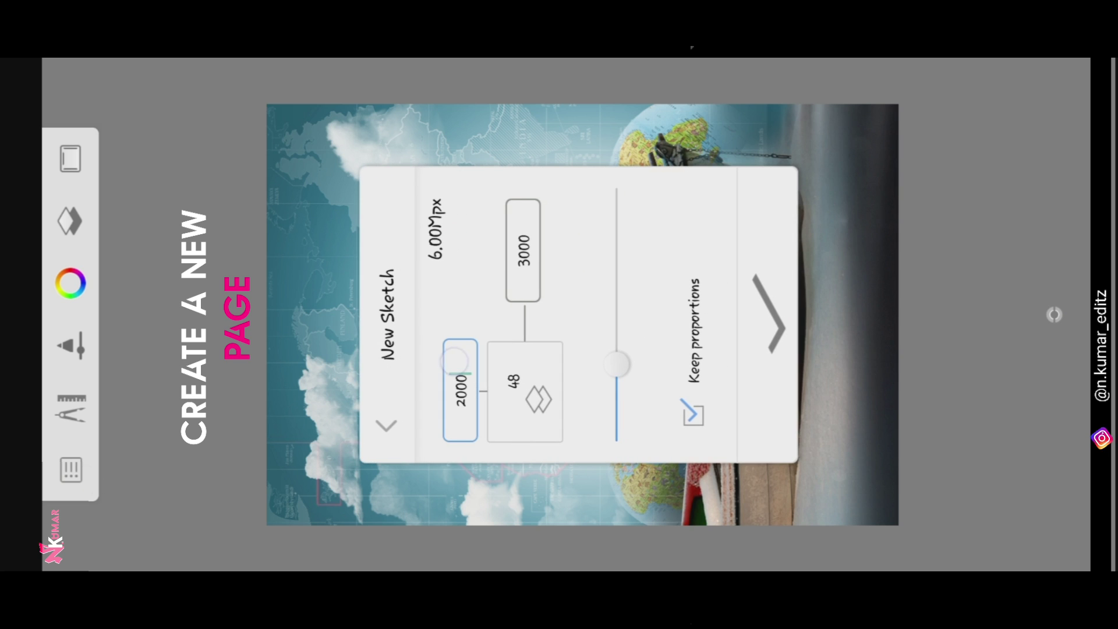
left_click(456, 361)
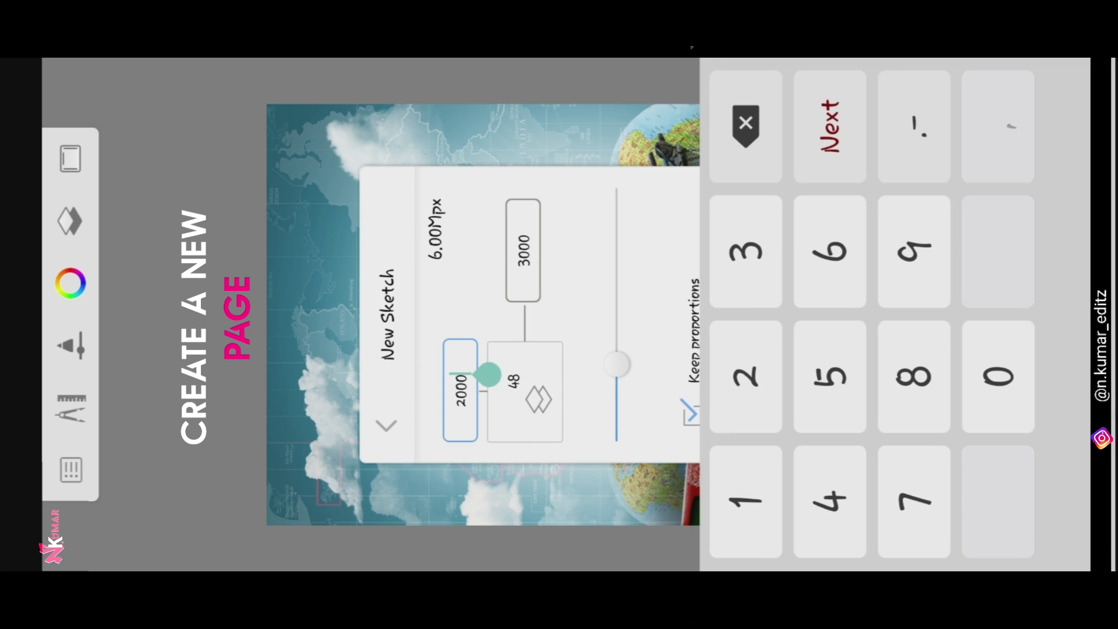
left_click(523, 250)
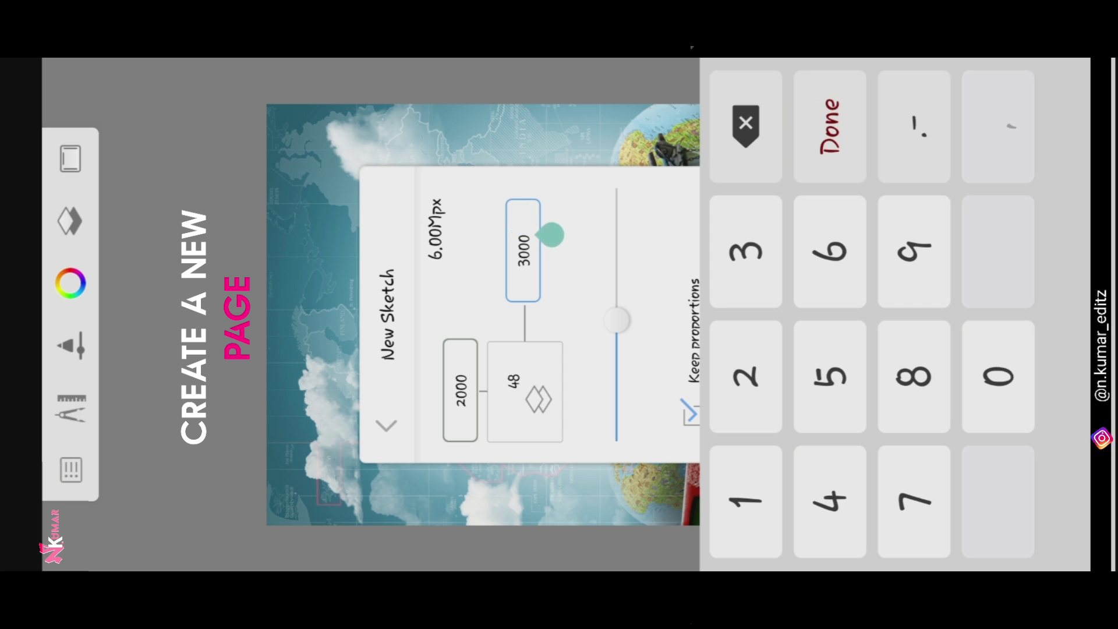
left_click(830, 127)
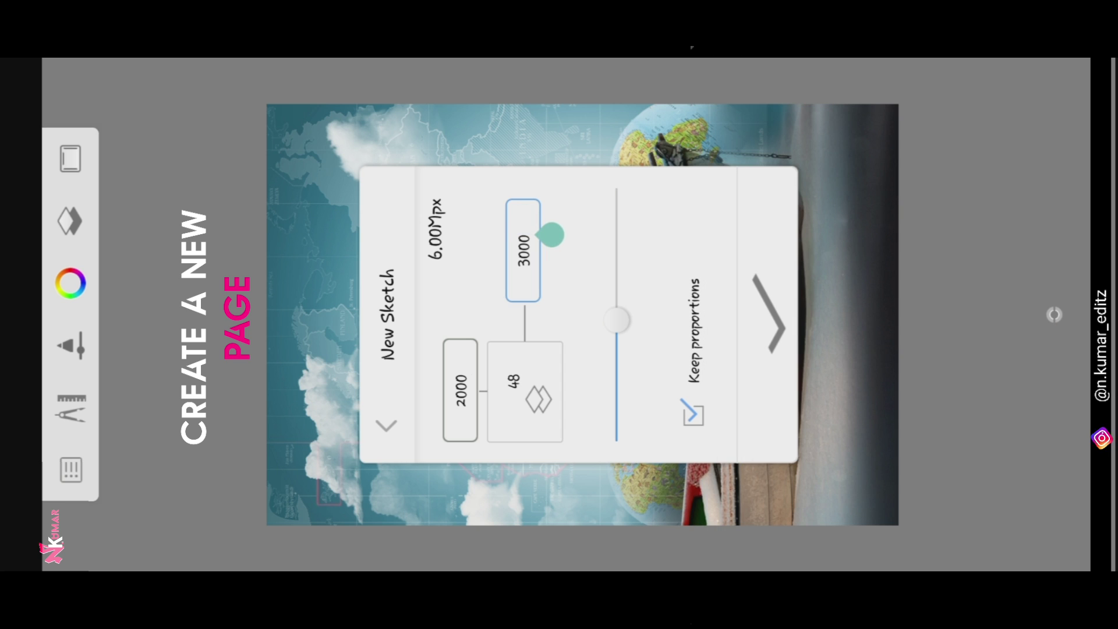
left_click(768, 315)
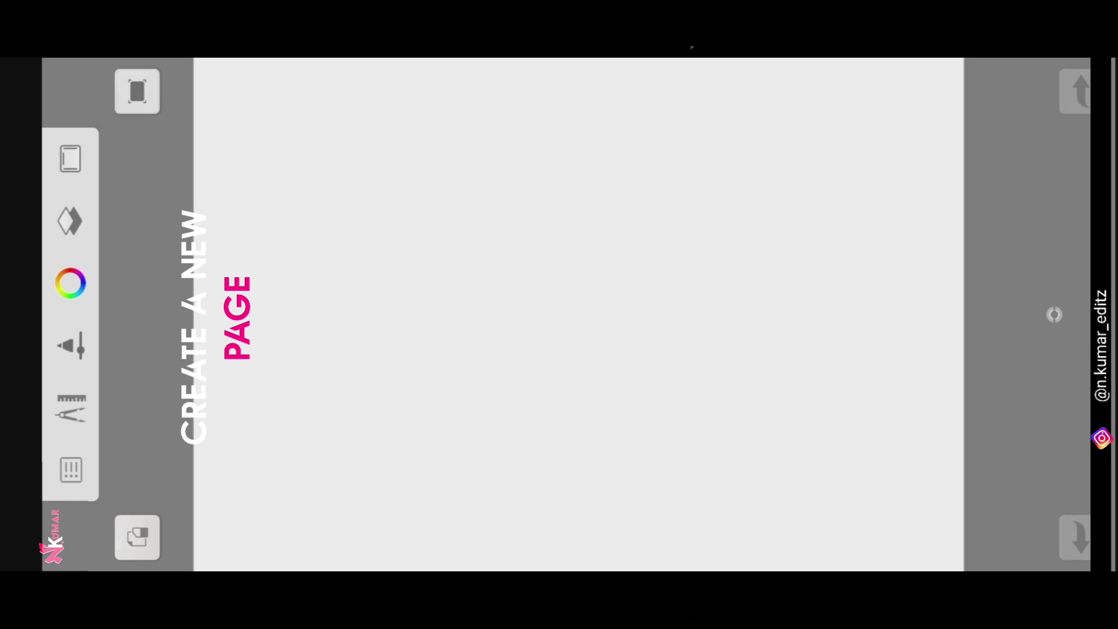
scroll(585, 293, "down", 3)
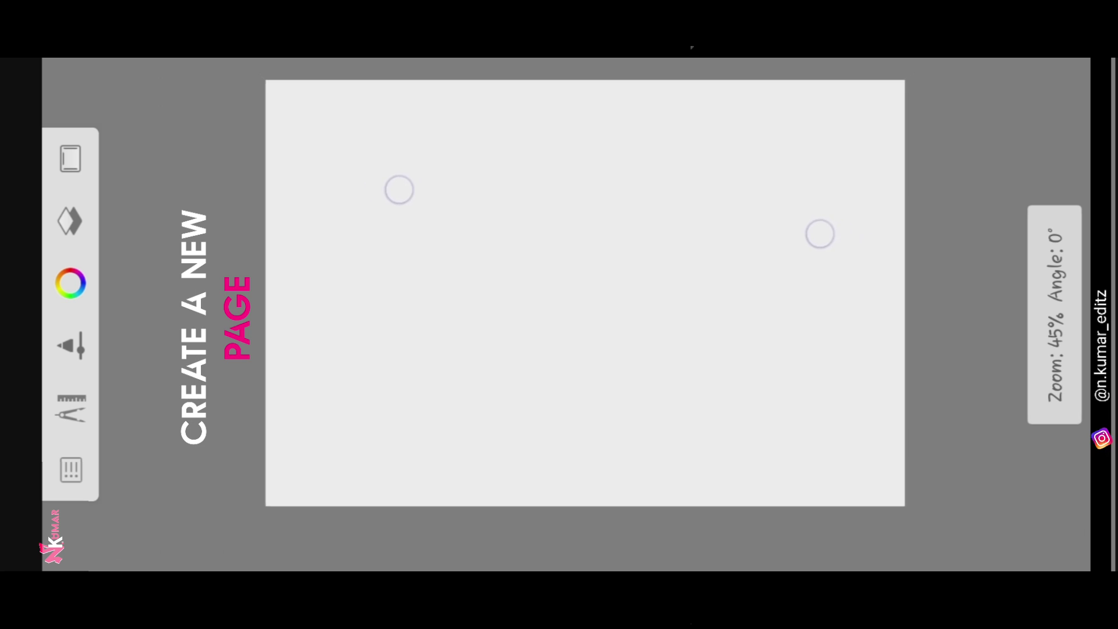
Step: Import the seated man's photo and rotate it upright to 0°
left_click(71, 408)
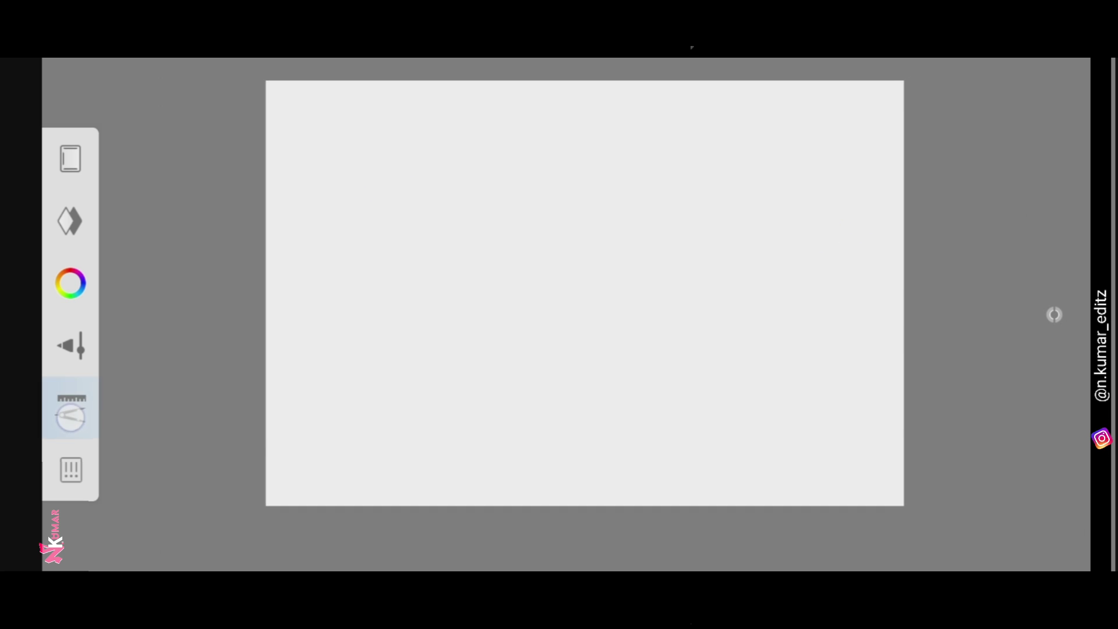
left_click(303, 317)
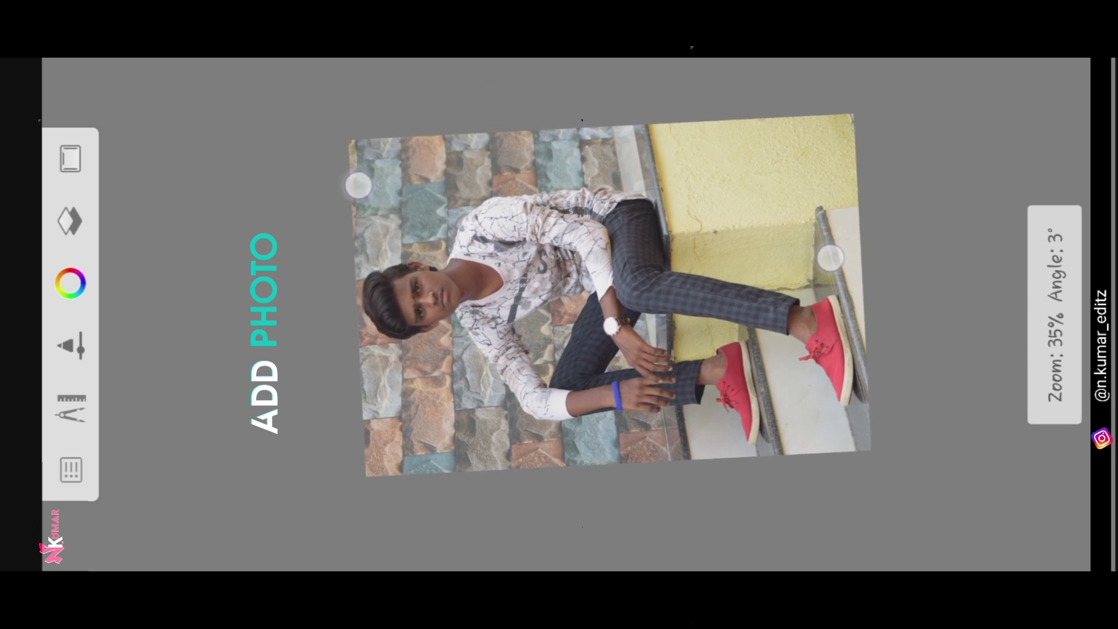
left_click_drag(830, 257, 832, 284)
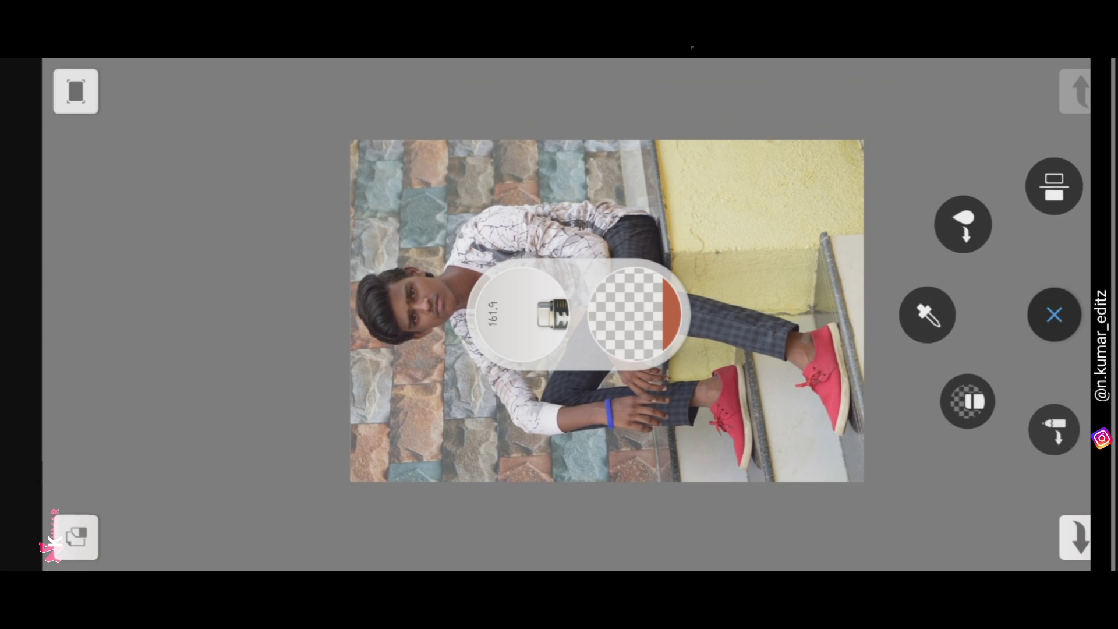
Step: Select the Hard Eraser brush and zoom in on the photo
left_click(550, 314)
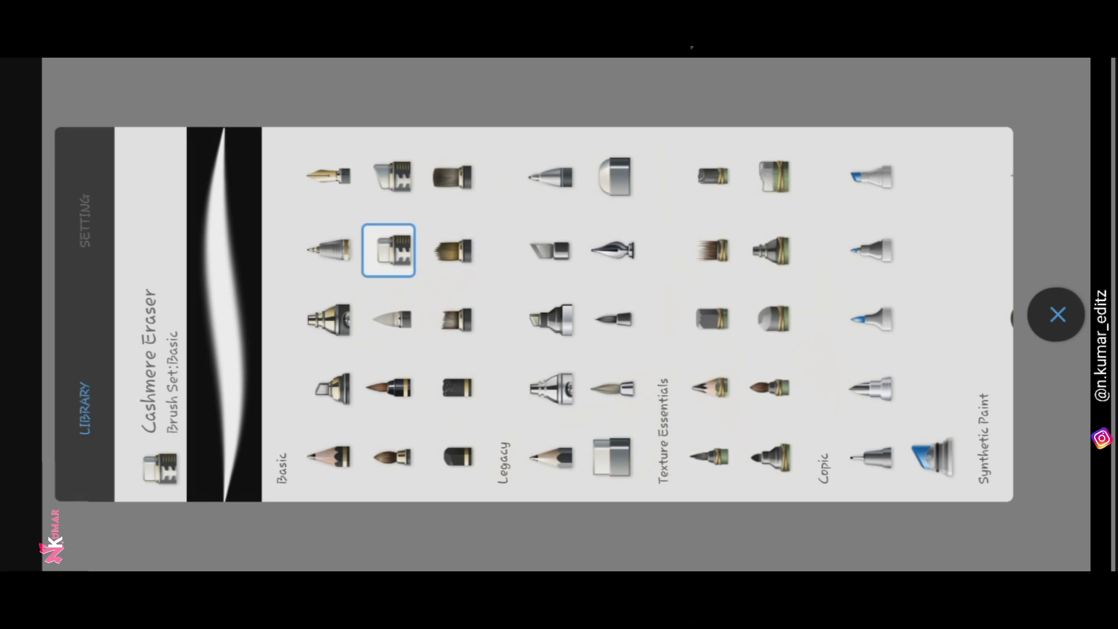
left_click(610, 457)
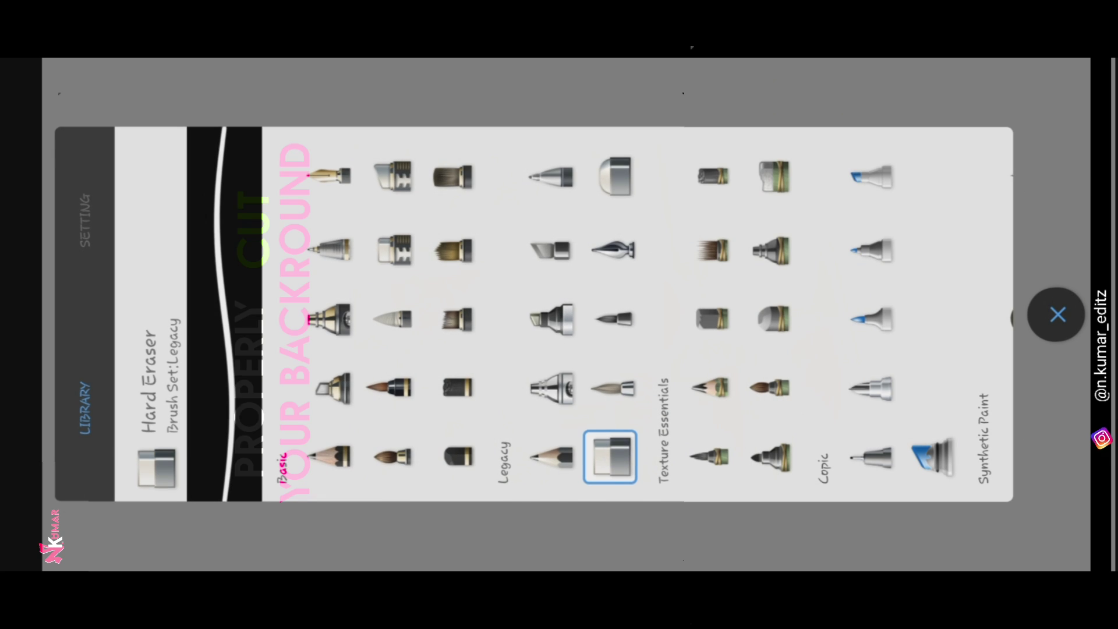
left_click(1056, 315)
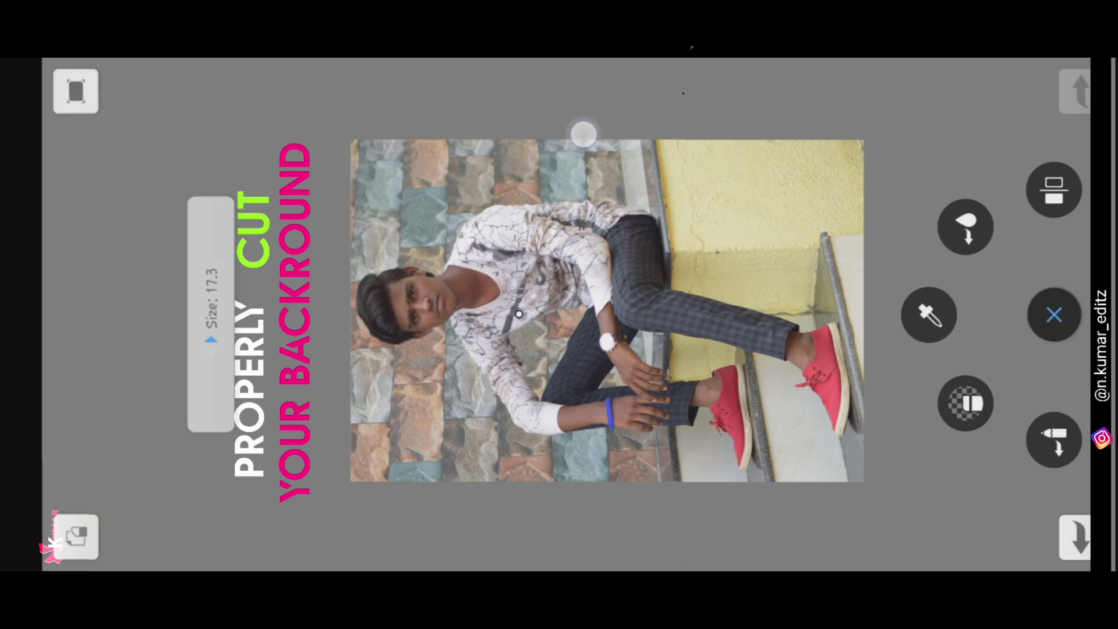
left_click_drag(597, 282, 867, 160)
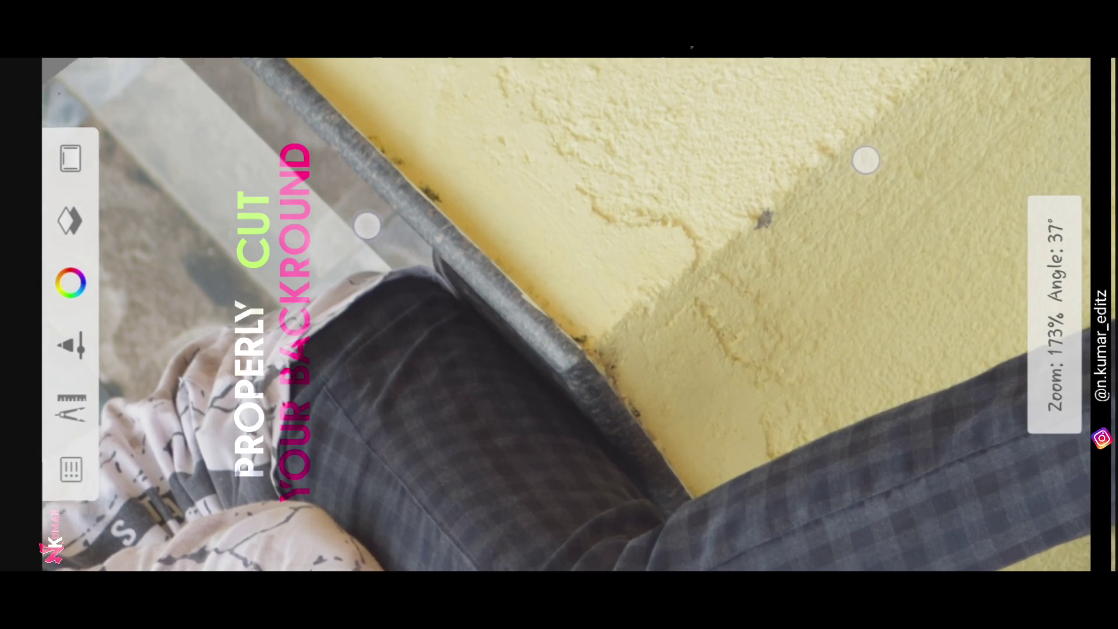
Step: Erase background beside the stair edge and paint leftover background around the shirt white
mouse_move(457, 244)
left_mouse_down()
mouse_move(606, 392)
mouse_move(400, 180)
left_mouse_up()
left_click_drag(612, 349, 903, 309)
mouse_move(556, 285)
left_mouse_down()
mouse_move(470, 220)
mouse_move(582, 262)
mouse_move(547, 289)
mouse_move(404, 239)
left_mouse_up()
left_click_drag(582, 379, 647, 501)
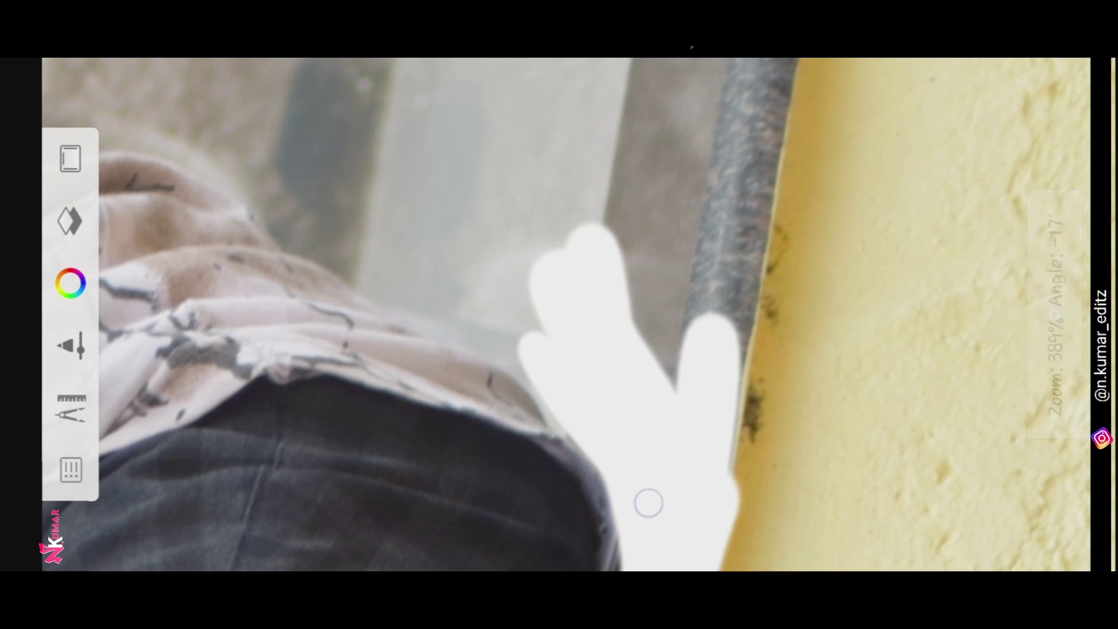
mouse_move(548, 407)
left_mouse_down()
mouse_move(437, 282)
mouse_move(732, 414)
mouse_move(712, 435)
mouse_move(582, 327)
mouse_move(533, 337)
left_mouse_up()
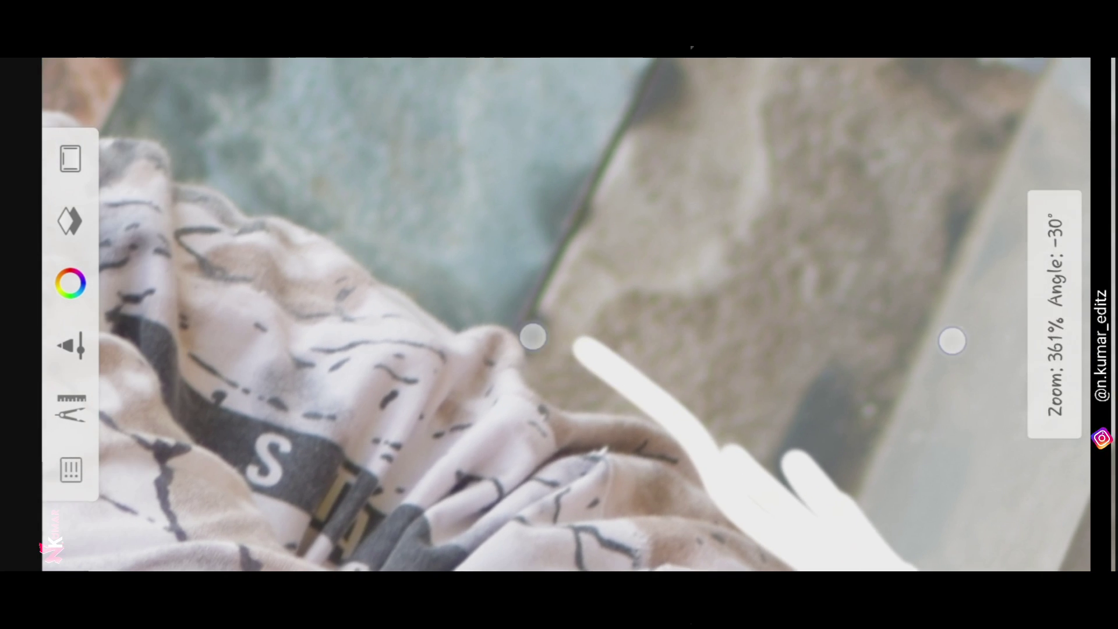
mouse_move(685, 457)
left_mouse_down()
mouse_move(664, 425)
mouse_move(525, 304)
mouse_move(547, 338)
mouse_move(507, 256)
left_mouse_up()
mouse_move(885, 277)
left_mouse_down()
mouse_move(682, 408)
mouse_move(462, 305)
mouse_move(594, 394)
mouse_move(720, 428)
mouse_move(466, 267)
mouse_move(550, 285)
mouse_move(707, 449)
mouse_move(576, 338)
mouse_move(522, 320)
mouse_move(407, 175)
mouse_move(694, 332)
mouse_move(645, 449)
left_mouse_up()
left_click_drag(521, 327, 522, 303)
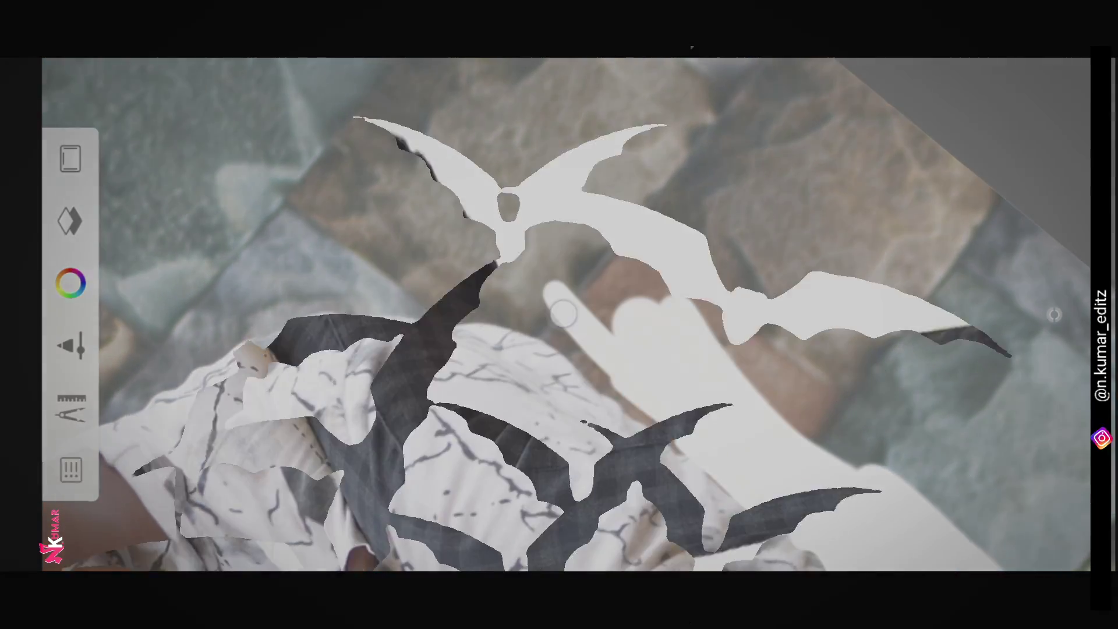
scroll(764, 177, "up", 2)
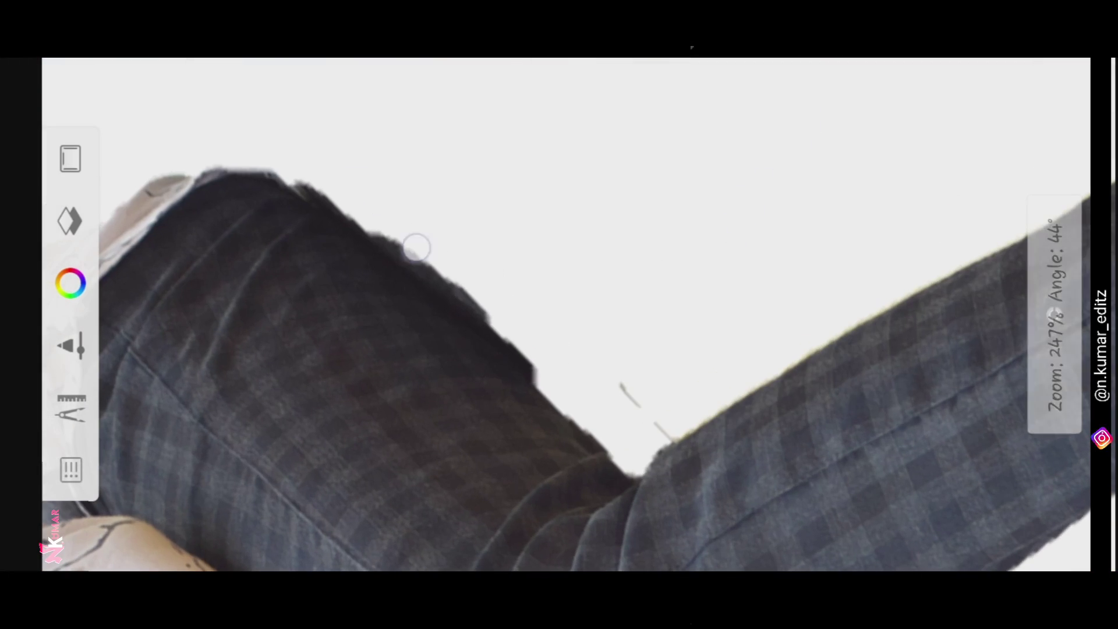
left_click(70, 222)
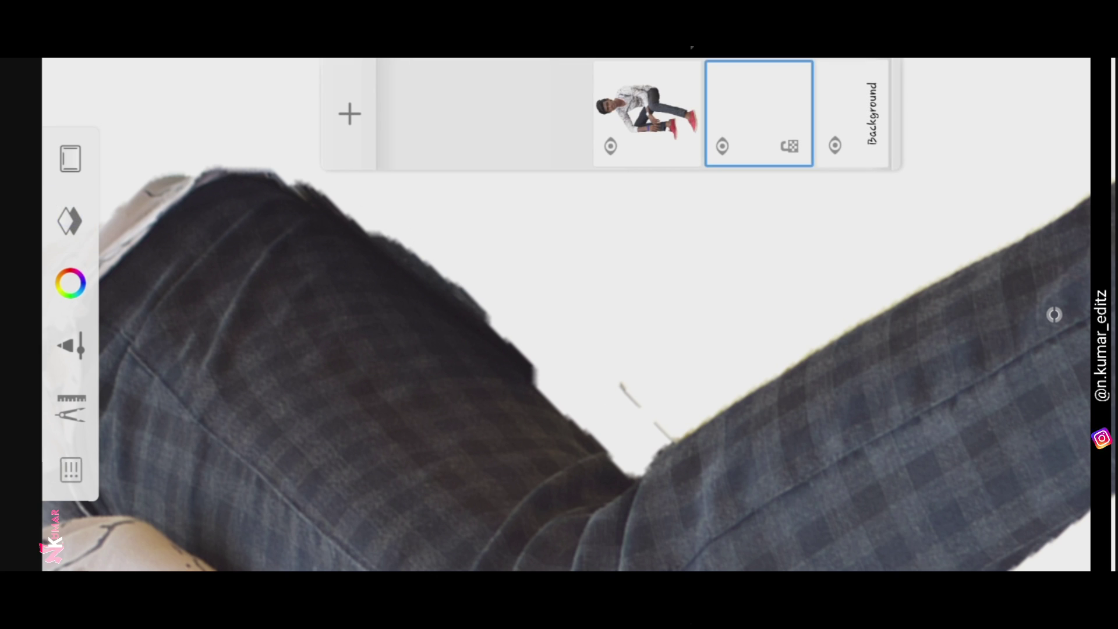
left_click(714, 322)
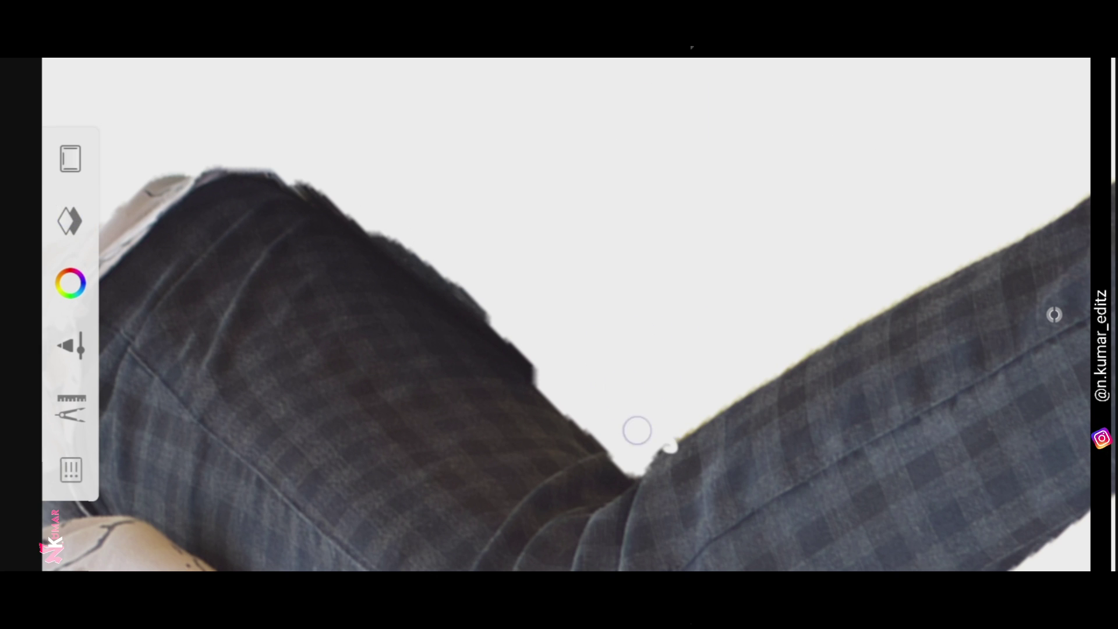
Step: Erase the dark fringe along the trouser edge and shoe, then straighten the view to 0°
left_click_drag(459, 278, 360, 209)
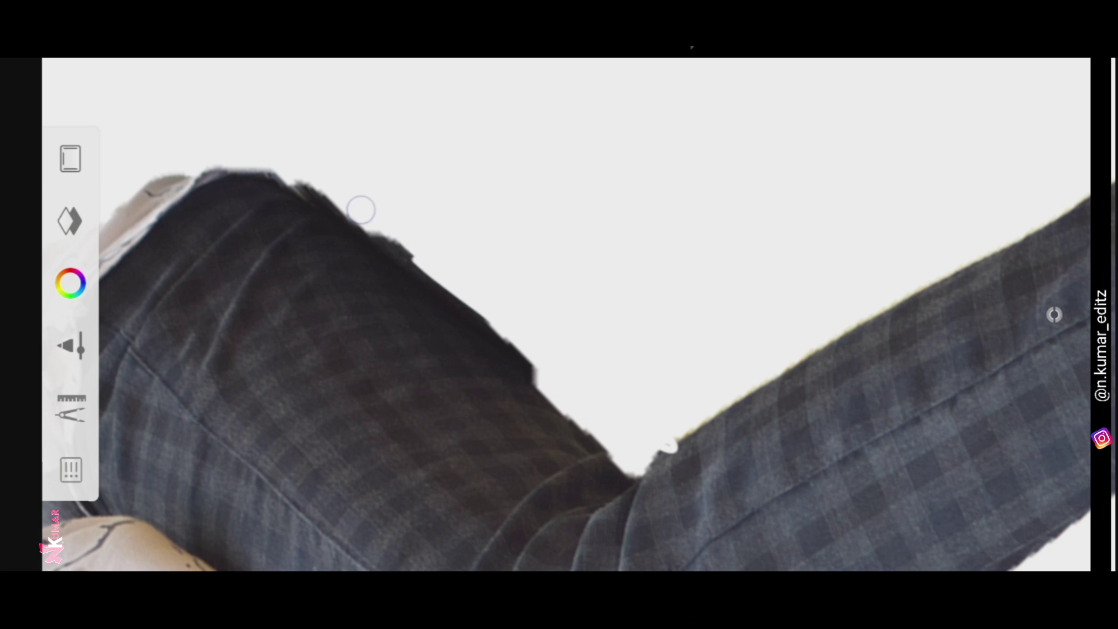
scroll(520, 312, "up", 3)
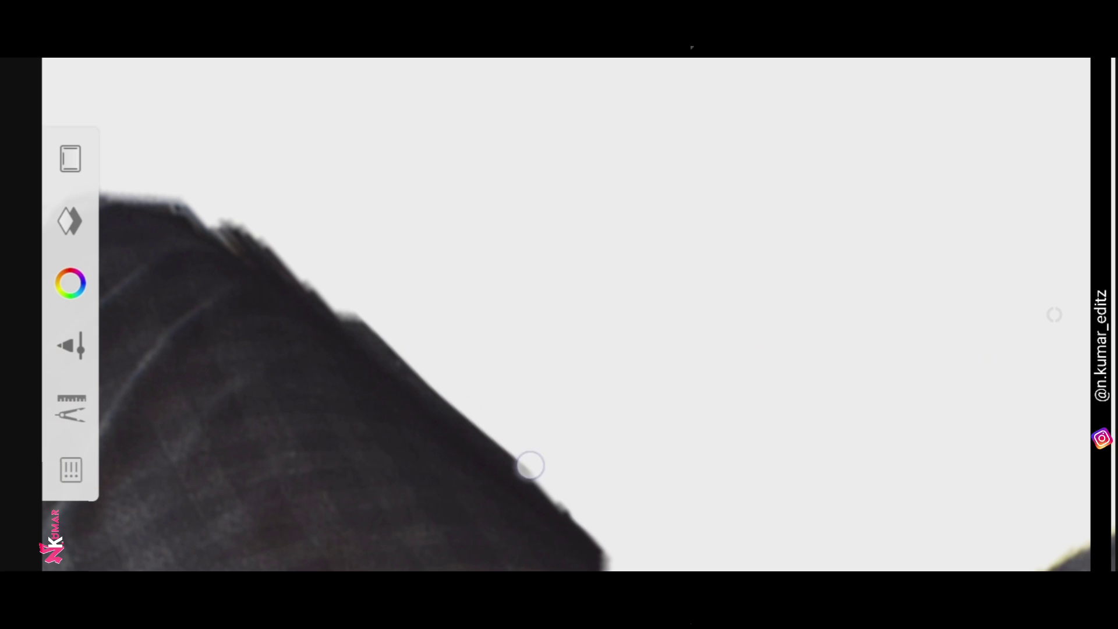
left_click_drag(190, 196, 342, 292)
scroll(520, 312, "down", 1)
mouse_move(186, 198)
left_mouse_down()
mouse_move(382, 268)
mouse_move(742, 432)
mouse_move(369, 245)
left_mouse_up()
left_click_drag(833, 466, 932, 446)
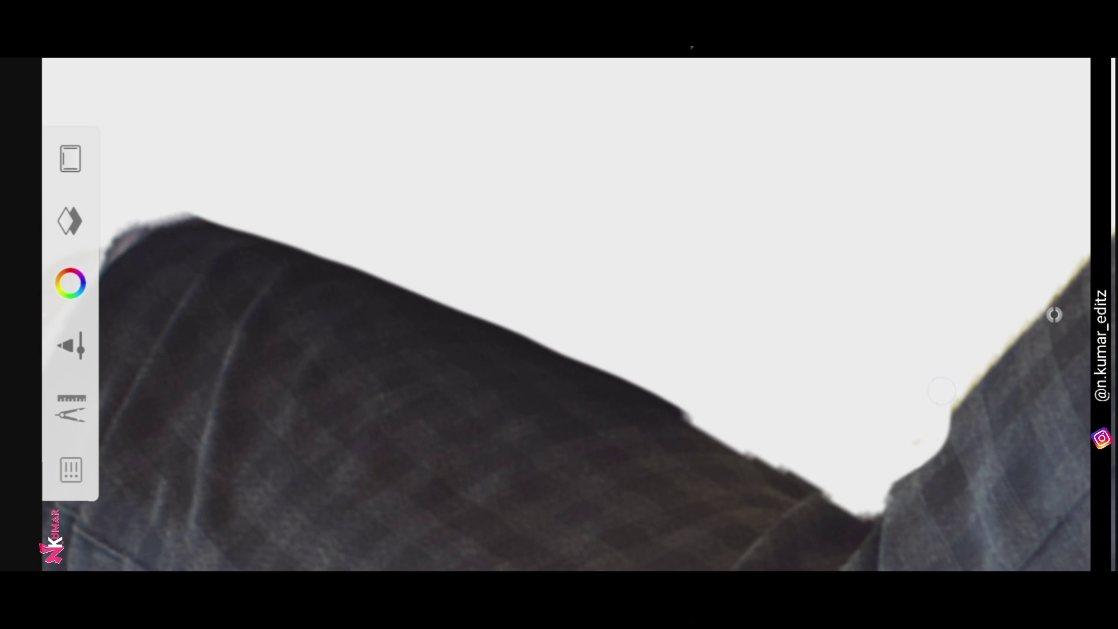
scroll(575, 231, "down", 10)
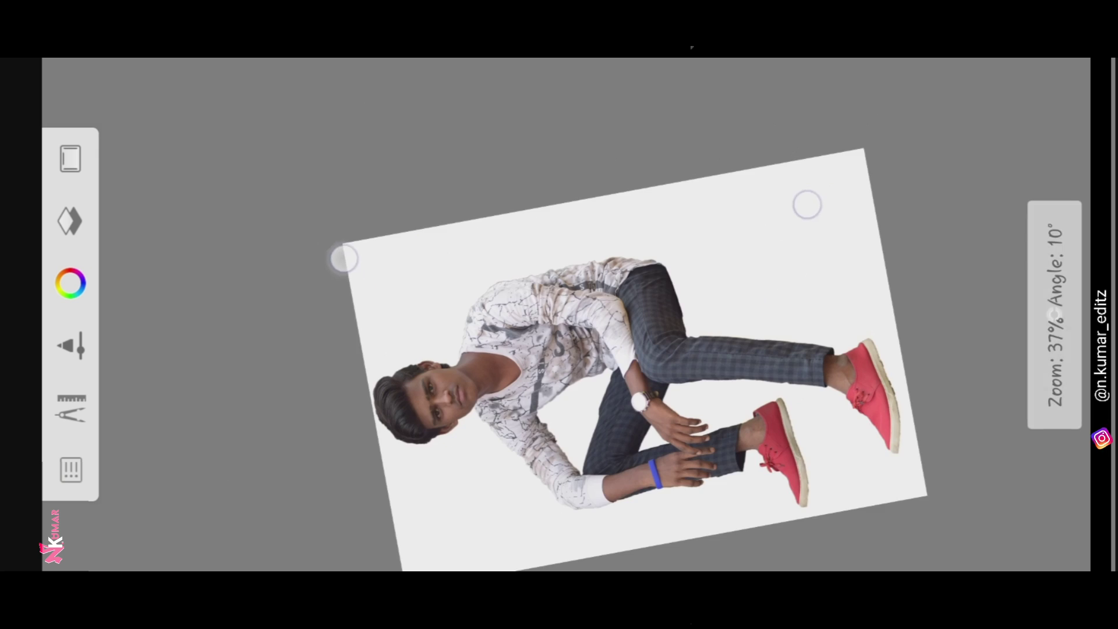
mouse_move(807, 205)
left_mouse_down()
mouse_move(819, 197)
mouse_move(804, 190)
left_mouse_up()
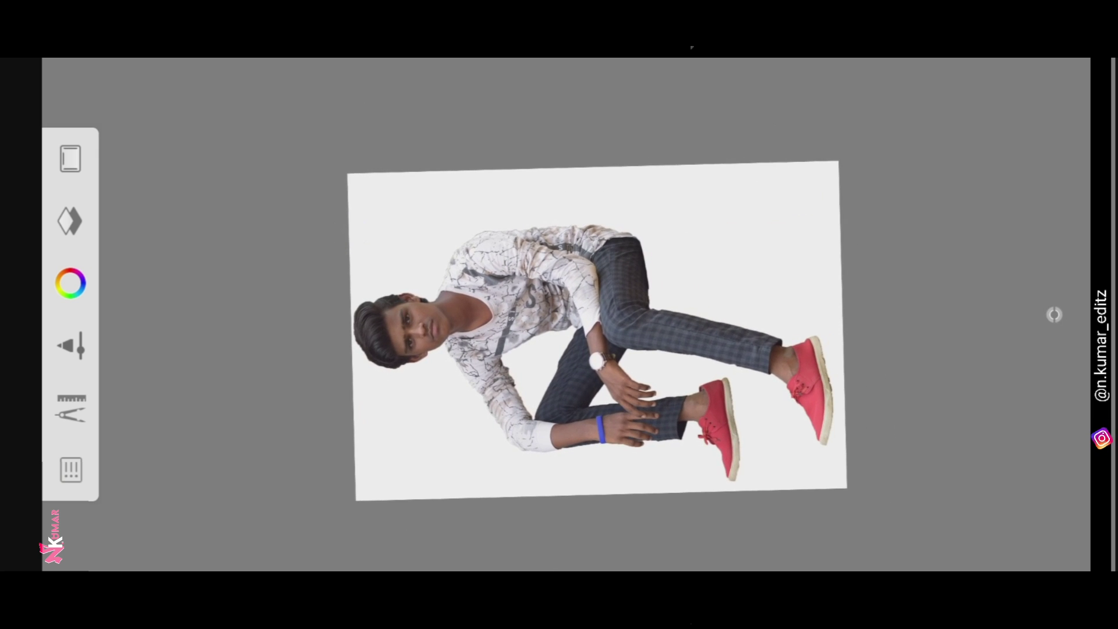
left_click_drag(904, 267, 877, 270)
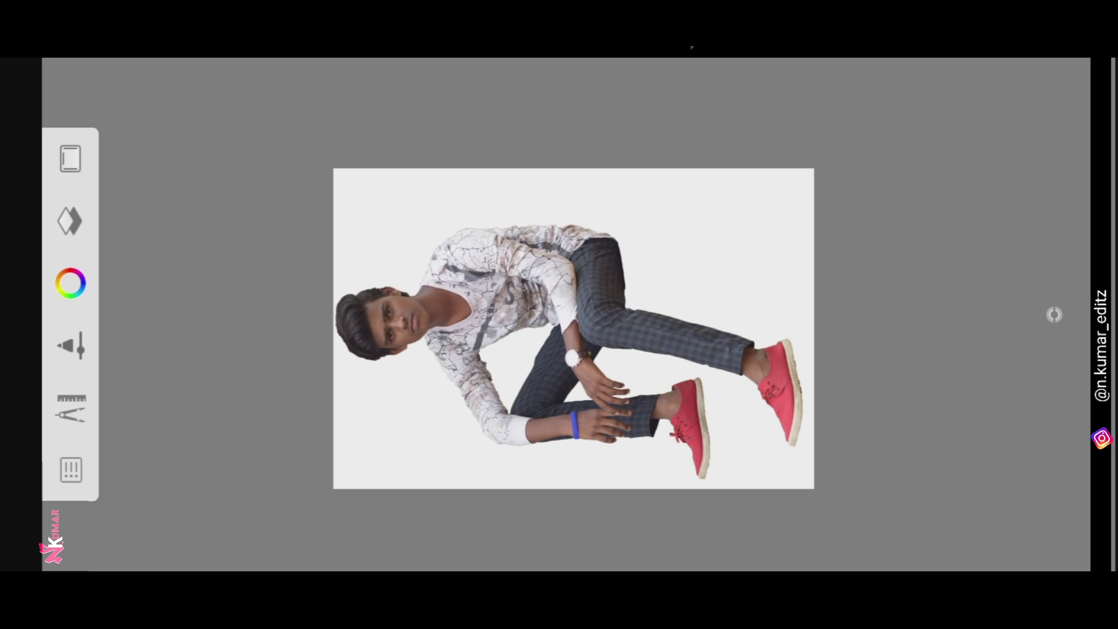
Step: Import the globe-and-boat scene image and drag its layer beneath the man's layer
left_click(70, 221)
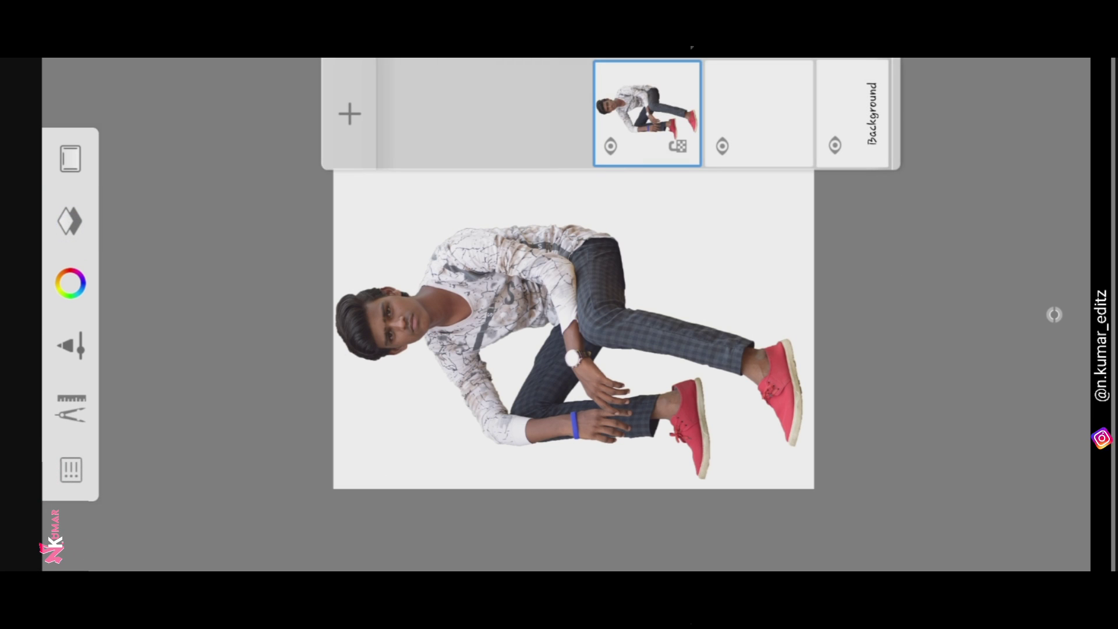
left_click(71, 409)
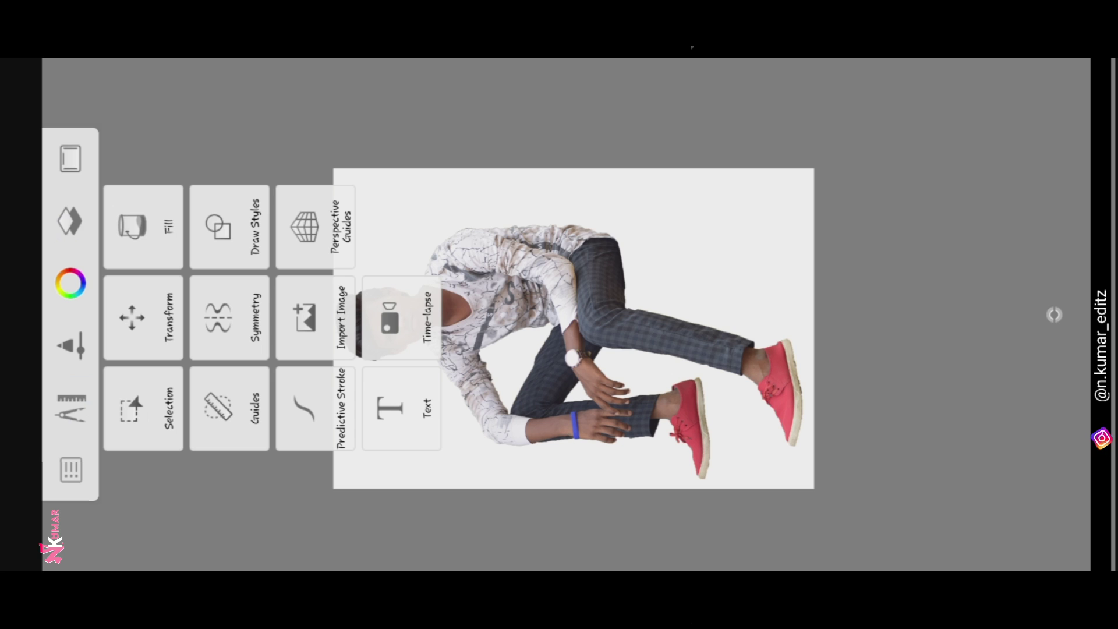
left_click(314, 318)
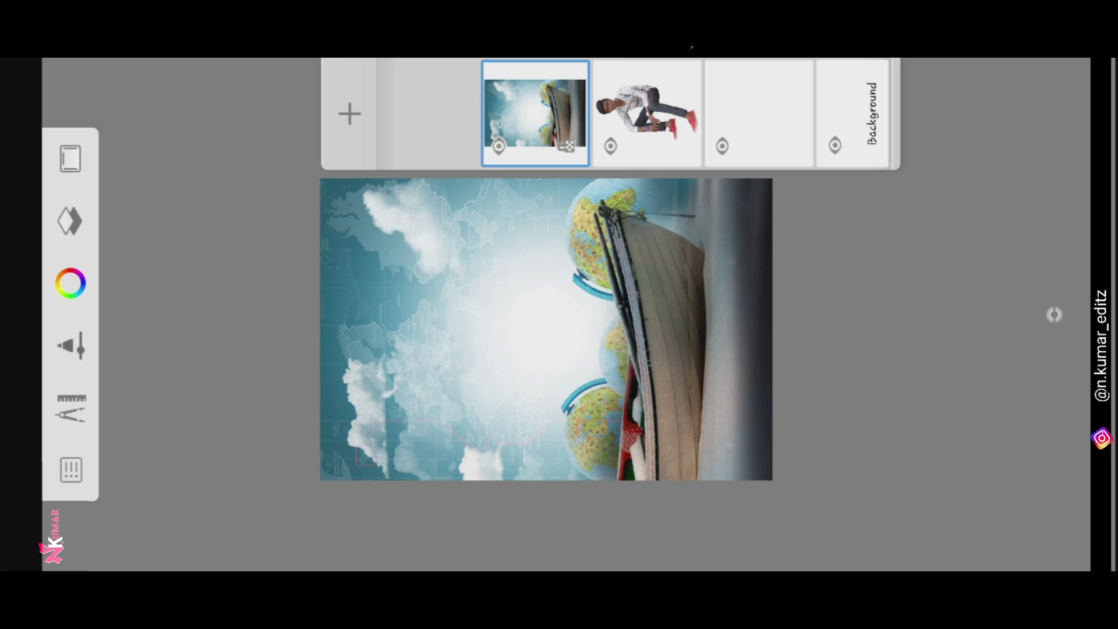
left_click_drag(535, 113, 646, 110)
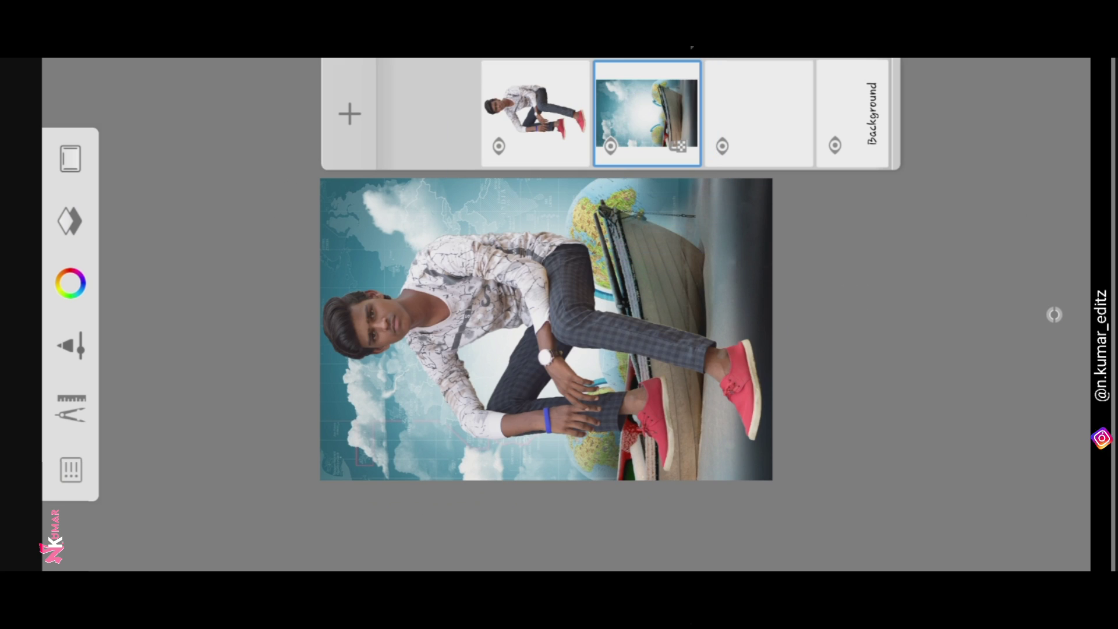
Step: Transform the man's layer to about 71% scale and position him on the boat's edge
left_click(523, 88)
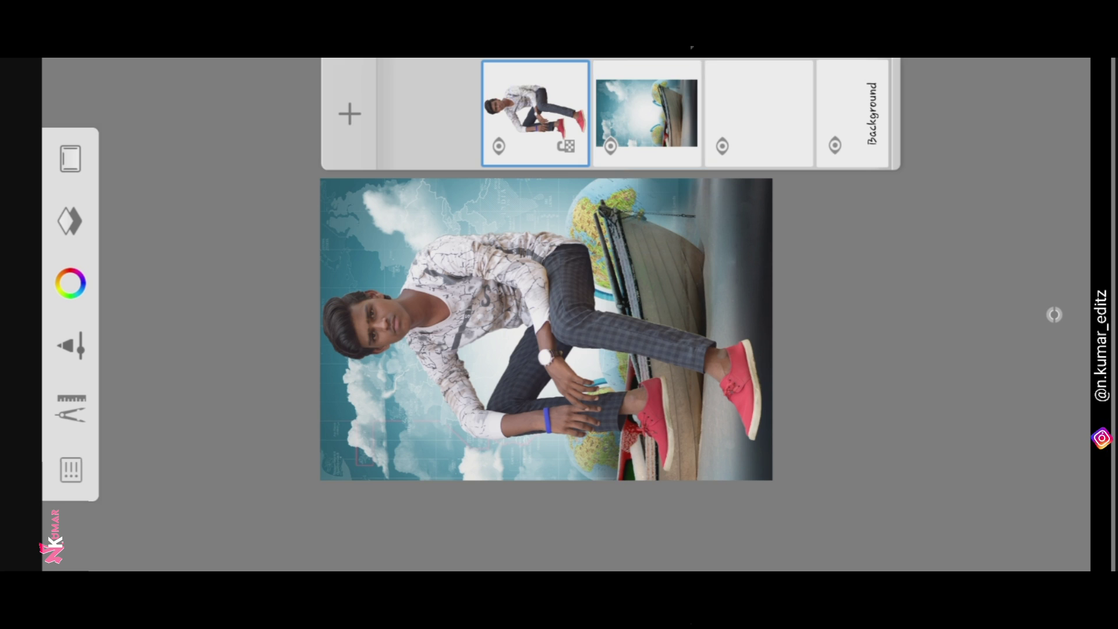
left_click(71, 408)
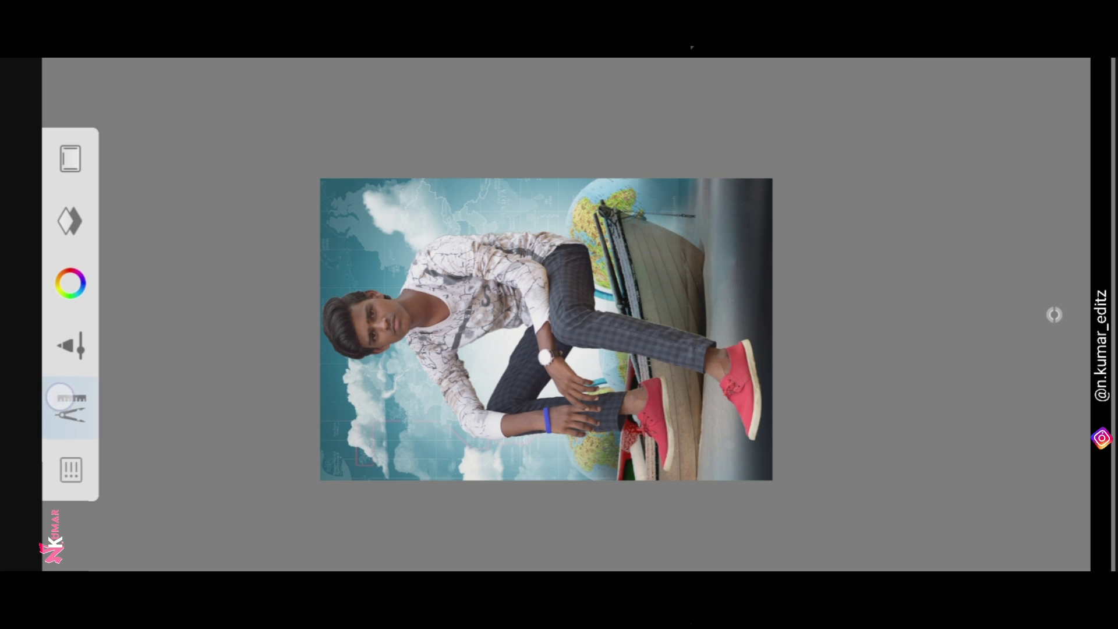
left_click(132, 317)
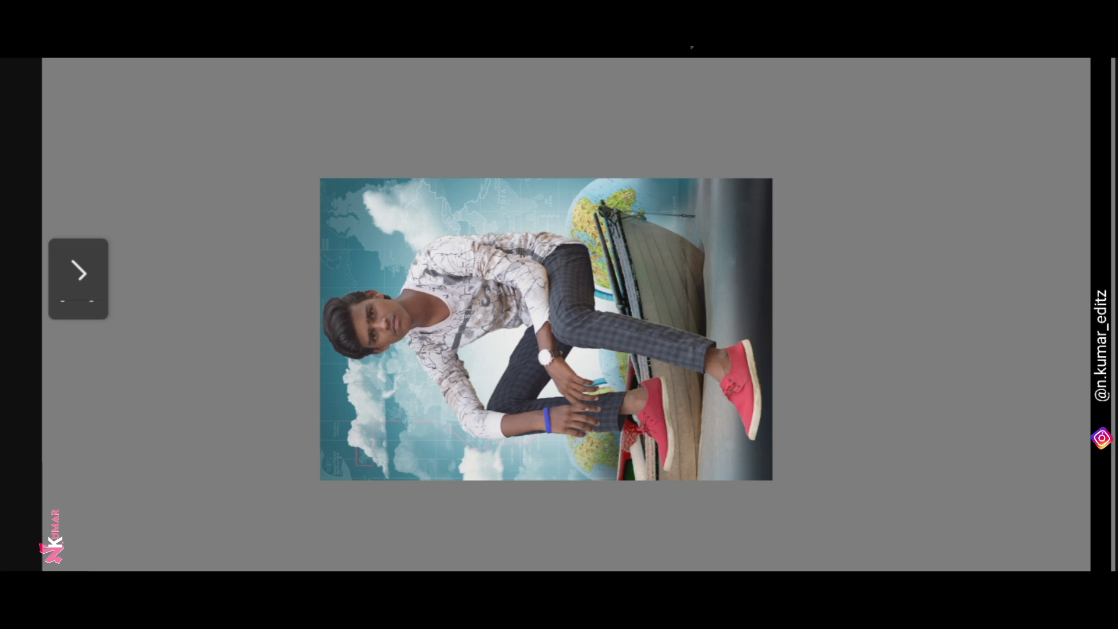
mouse_move(306, 188)
left_mouse_down()
mouse_move(388, 222)
mouse_move(358, 175)
left_mouse_up()
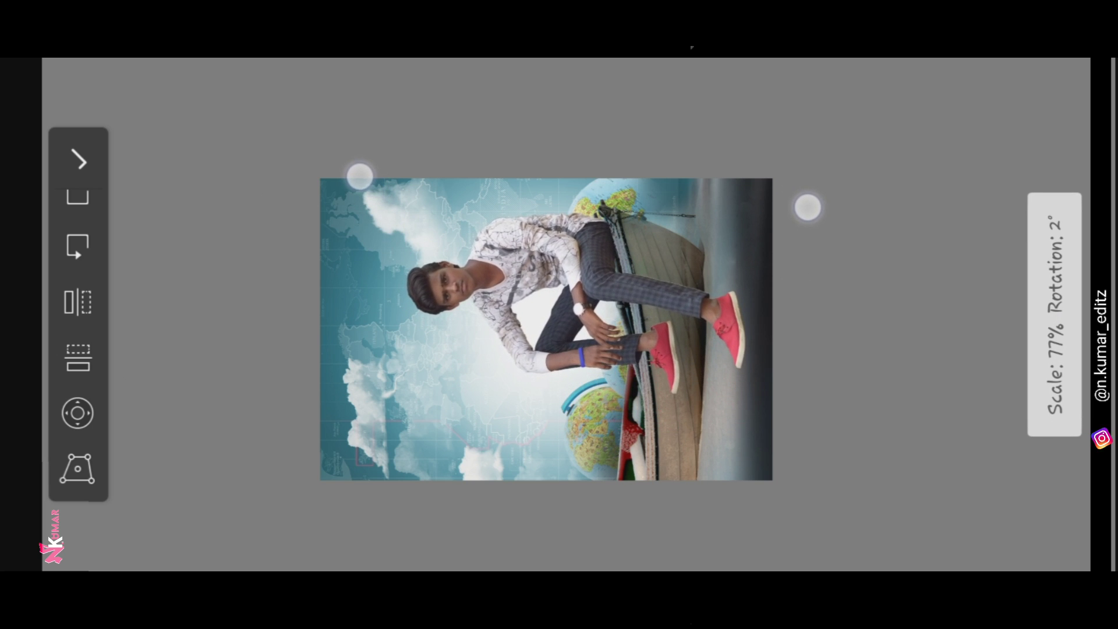
left_click_drag(358, 175, 376, 180)
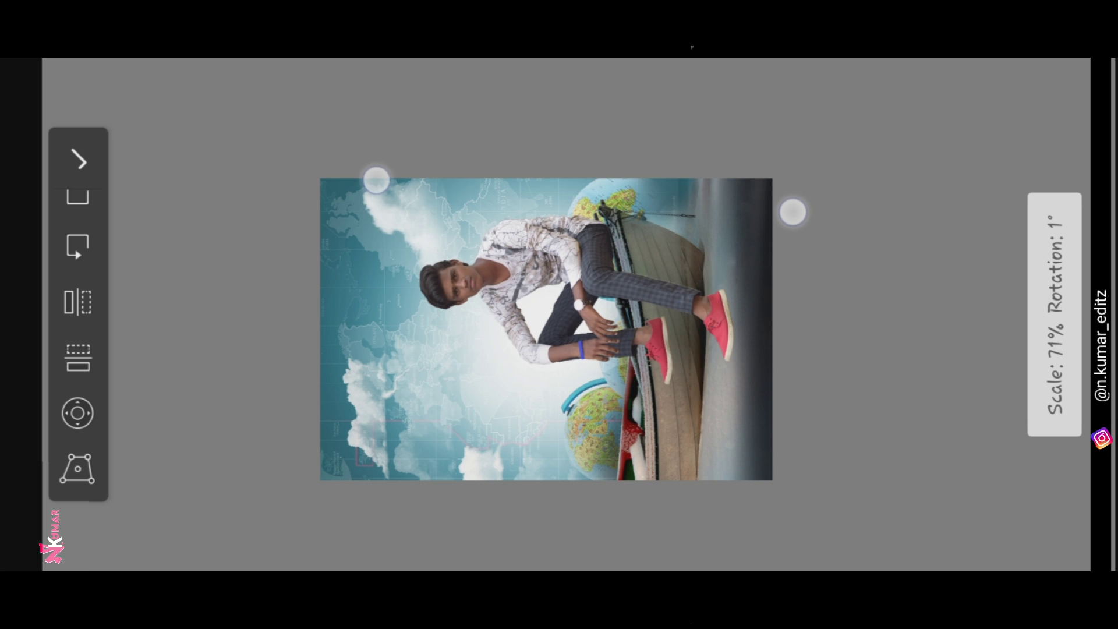
left_click_drag(376, 180, 377, 180)
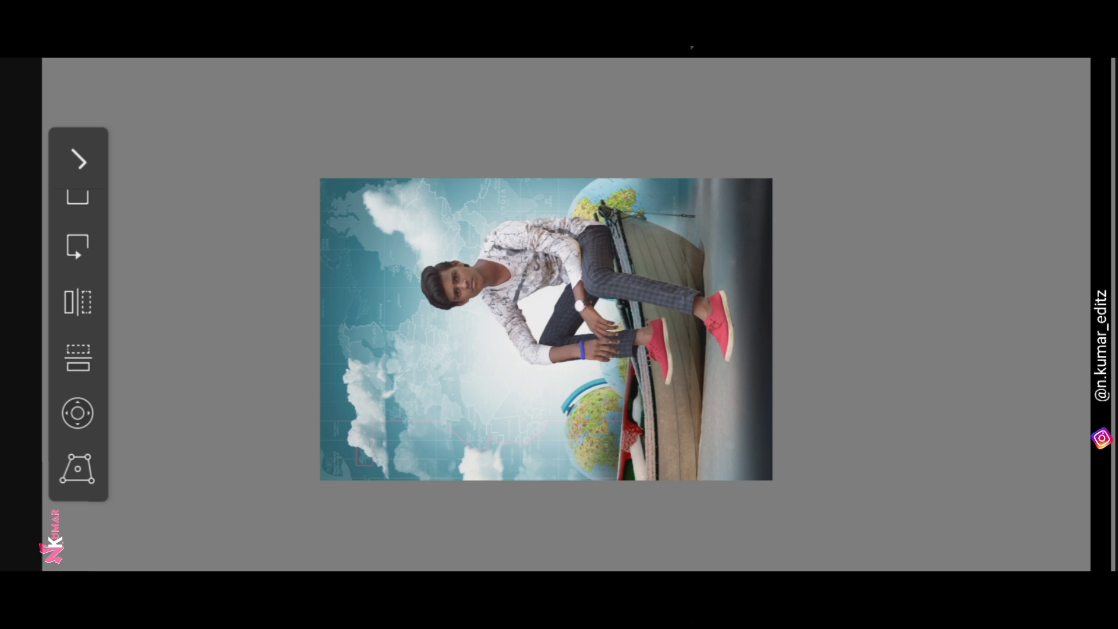
left_click(78, 160)
mouse_move(294, 180)
left_mouse_down()
mouse_move(237, 157)
mouse_move(353, 178)
left_mouse_up()
left_click_drag(310, 208, 303, 209)
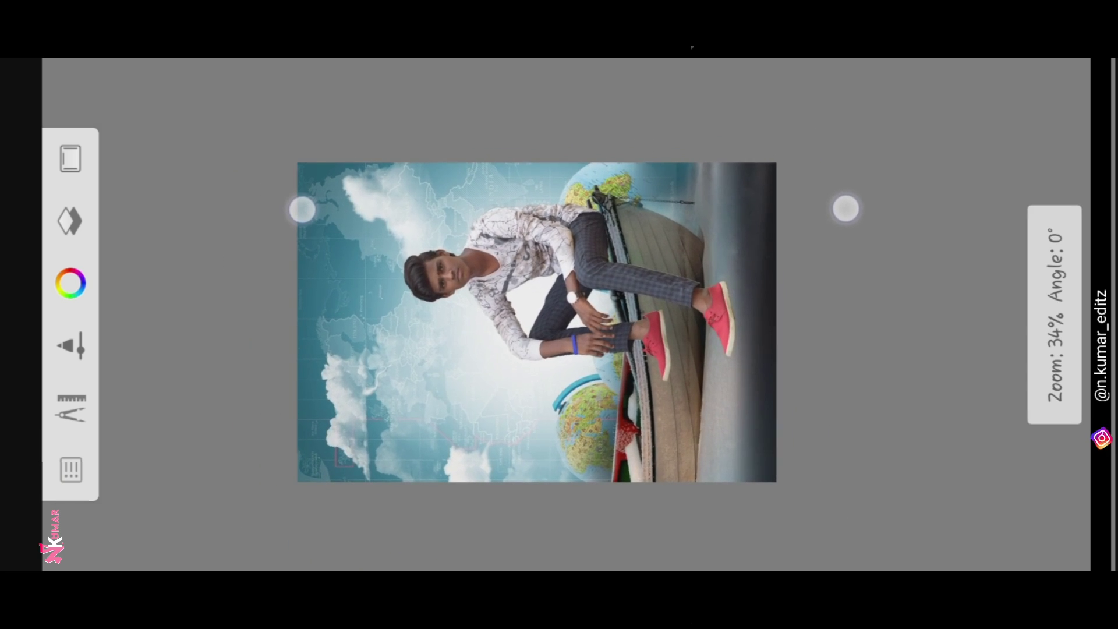
left_click_drag(845, 209, 844, 229)
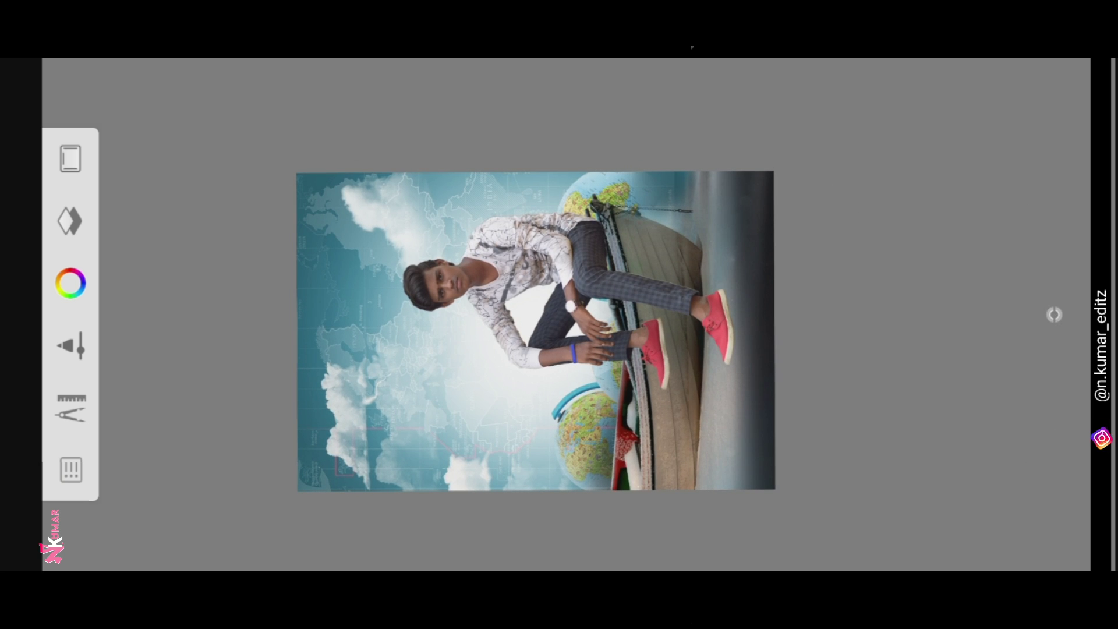
Step: Open Color Balance on the man's layer and shift the shadows toward cyan and yellow
left_click(70, 221)
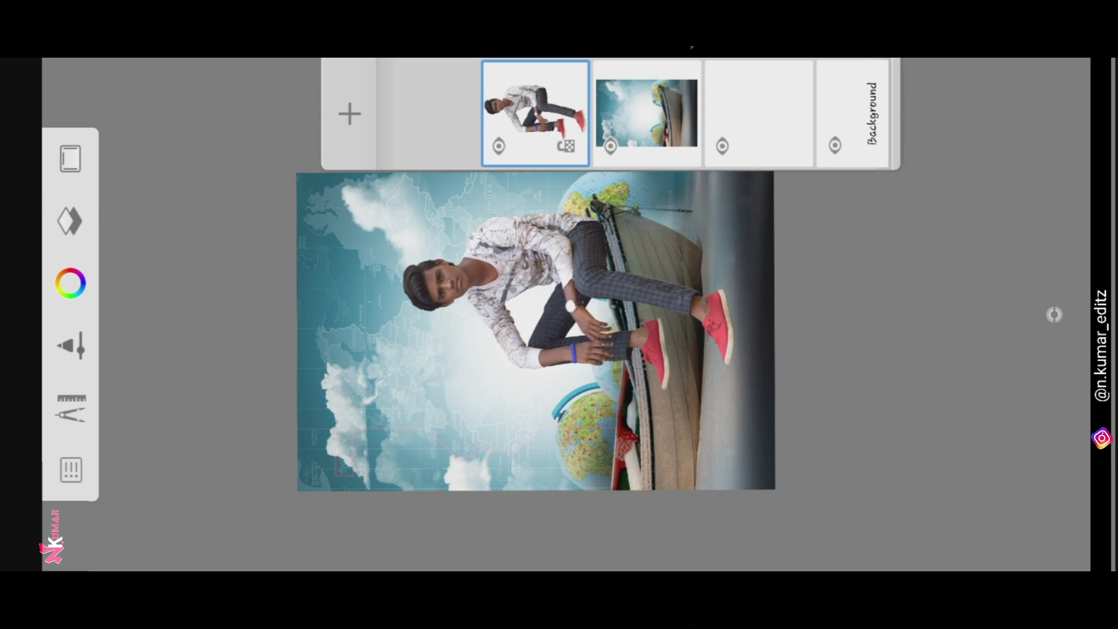
left_click(536, 114)
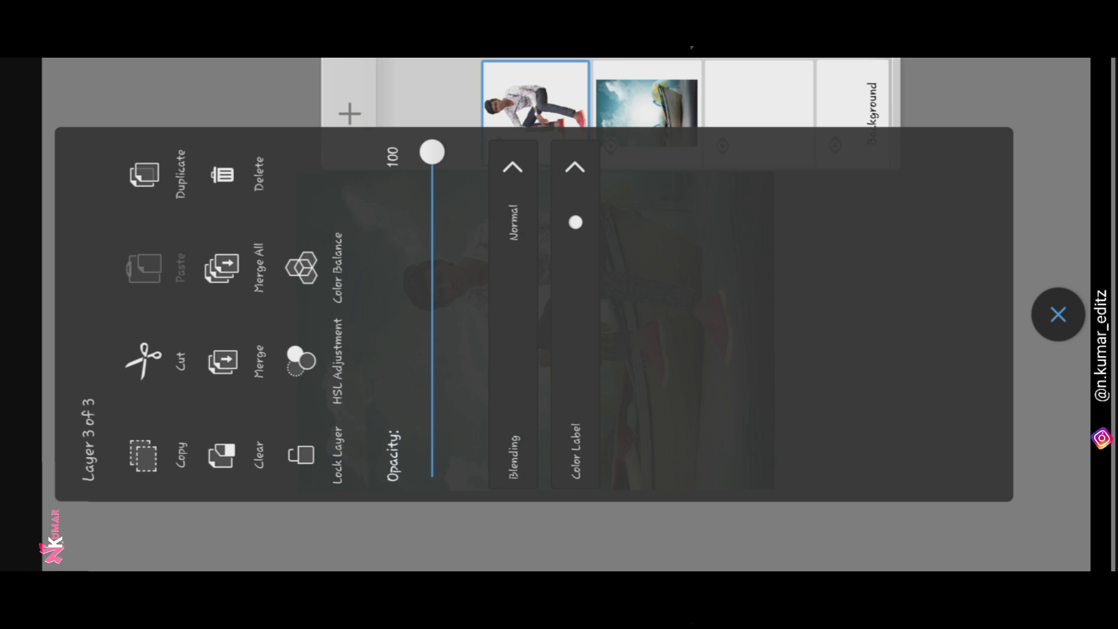
left_click(322, 265)
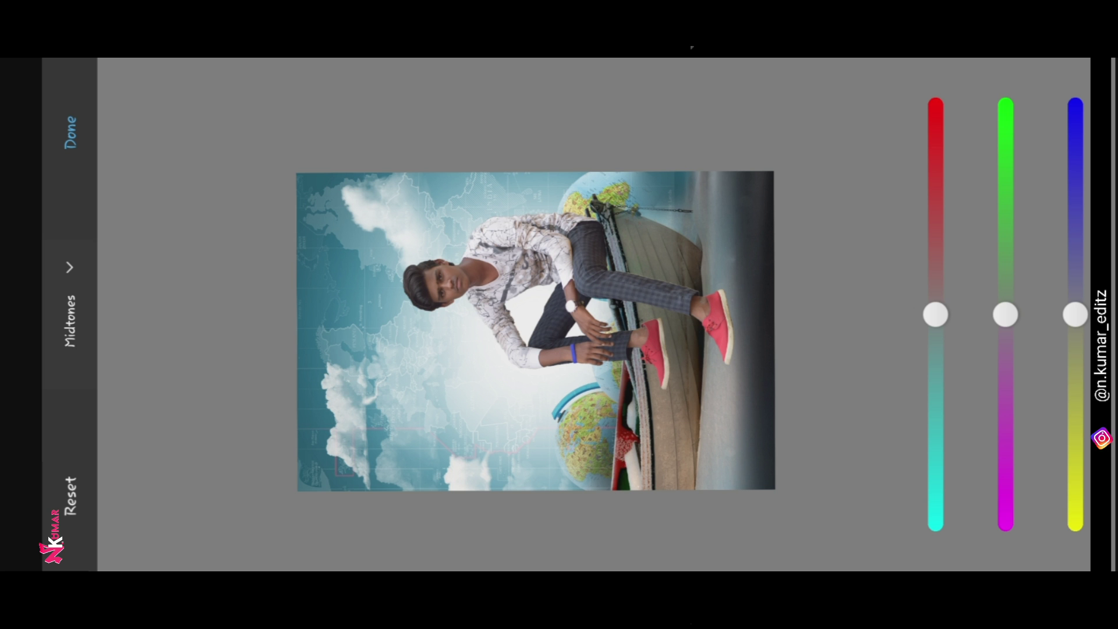
left_click(70, 299)
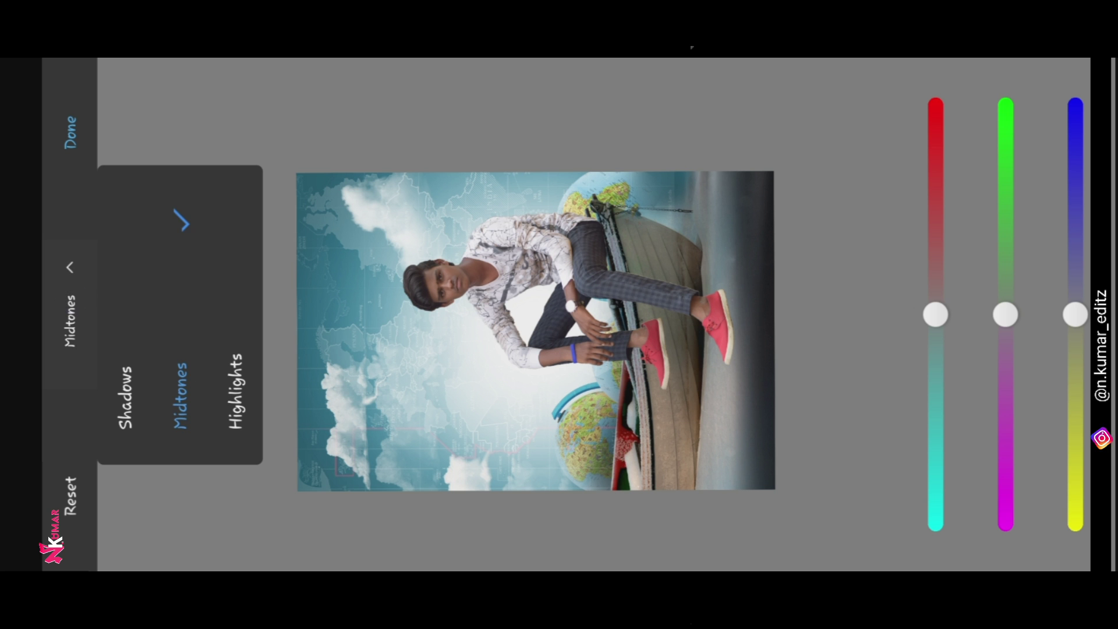
left_click(125, 262)
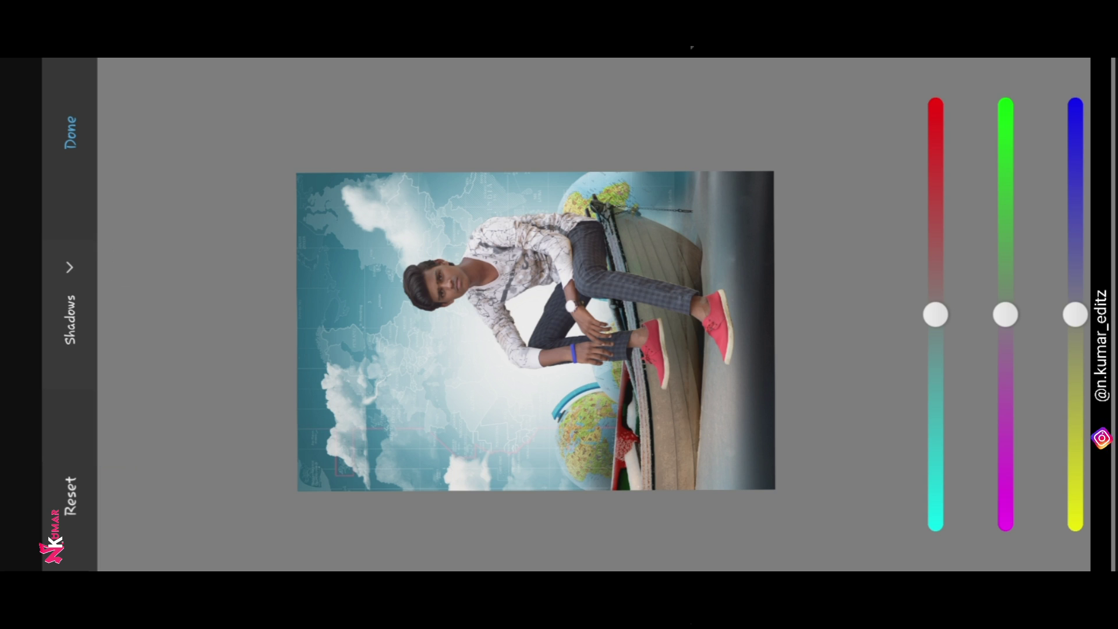
left_click_drag(935, 314, 936, 345)
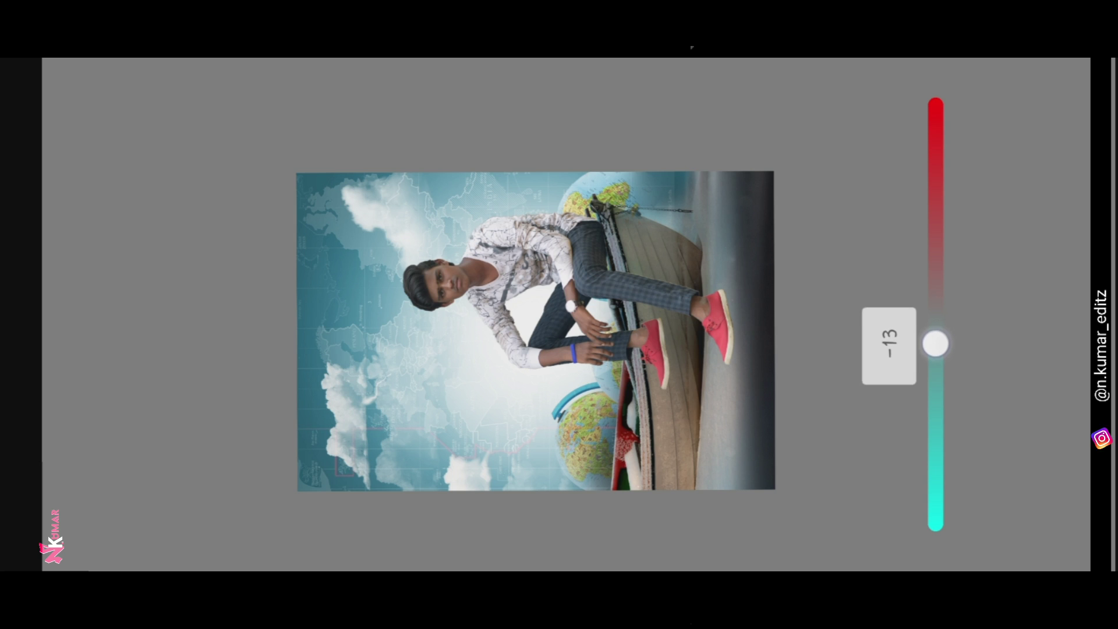
mouse_move(1007, 315)
left_mouse_down()
mouse_move(1002, 289)
mouse_move(1002, 338)
mouse_move(1003, 315)
left_mouse_up()
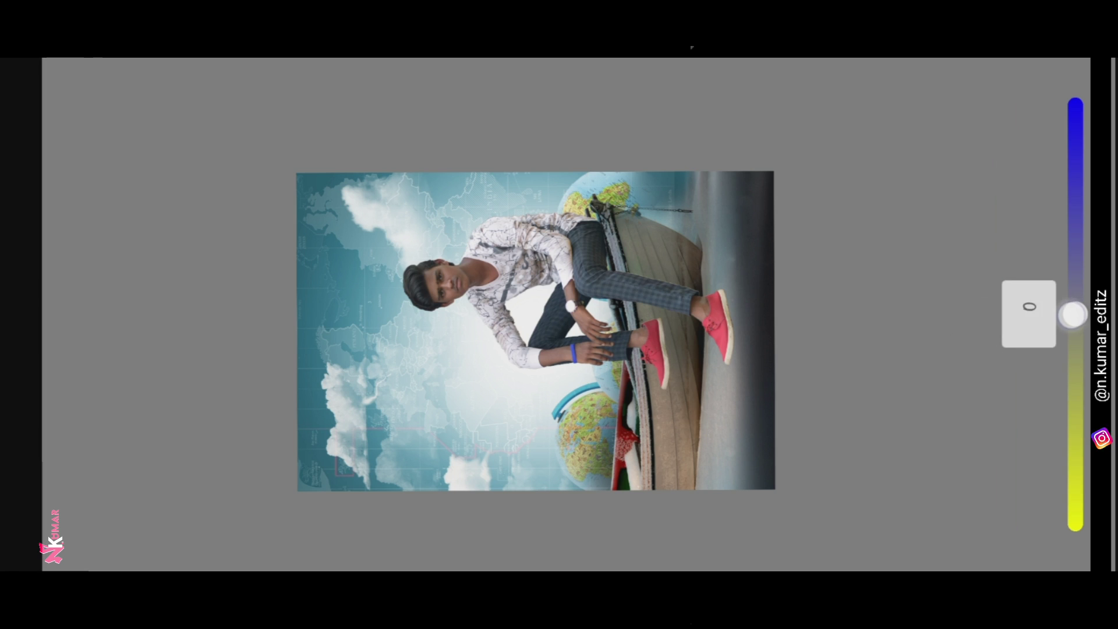
mouse_move(1074, 314)
left_mouse_down()
mouse_move(1075, 335)
mouse_move(1062, 310)
left_mouse_up()
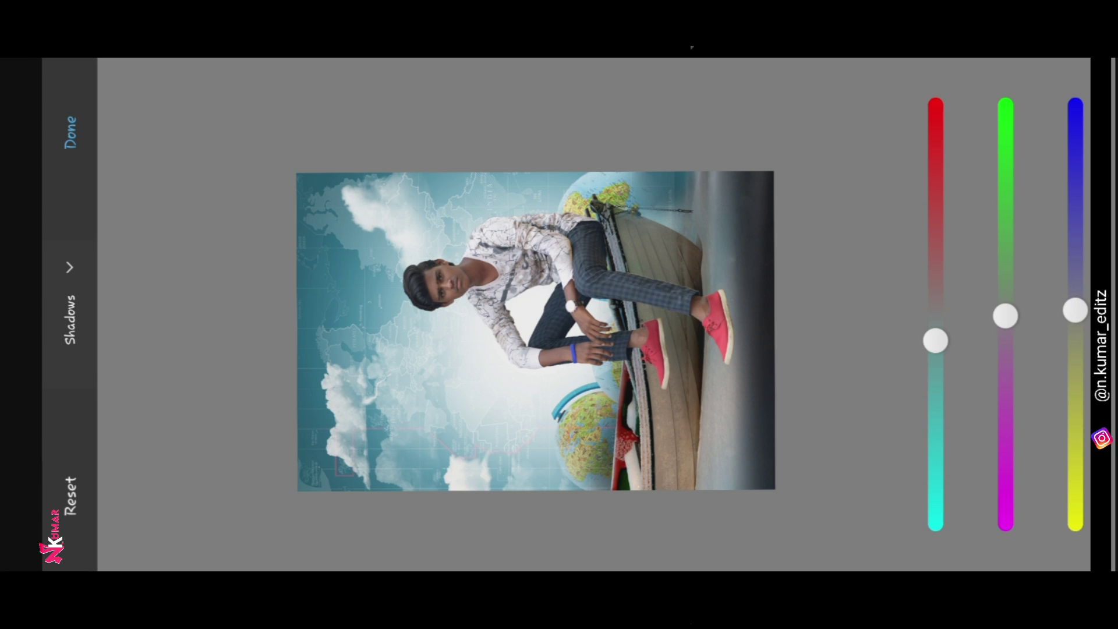
Step: Nudge the highlights toward cyan (-10) and apply the colour balance
left_click(70, 292)
left_click(253, 277)
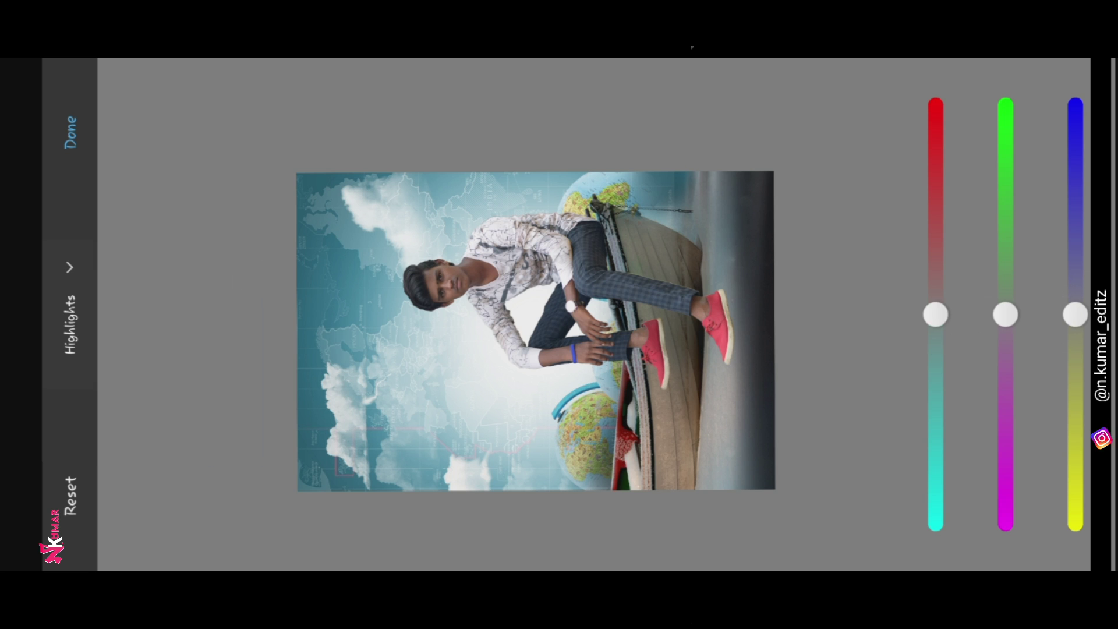
left_click_drag(938, 317, 936, 337)
left_click(70, 132)
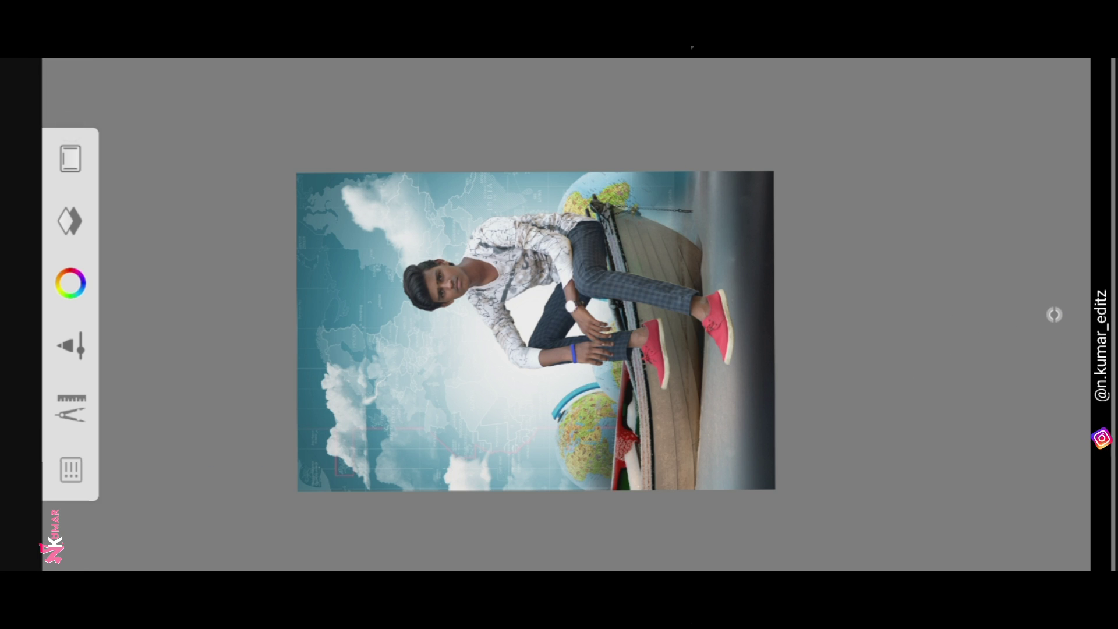
Step: Add a new empty layer and set the paint colour to black
left_click_drag(359, 148, 368, 118)
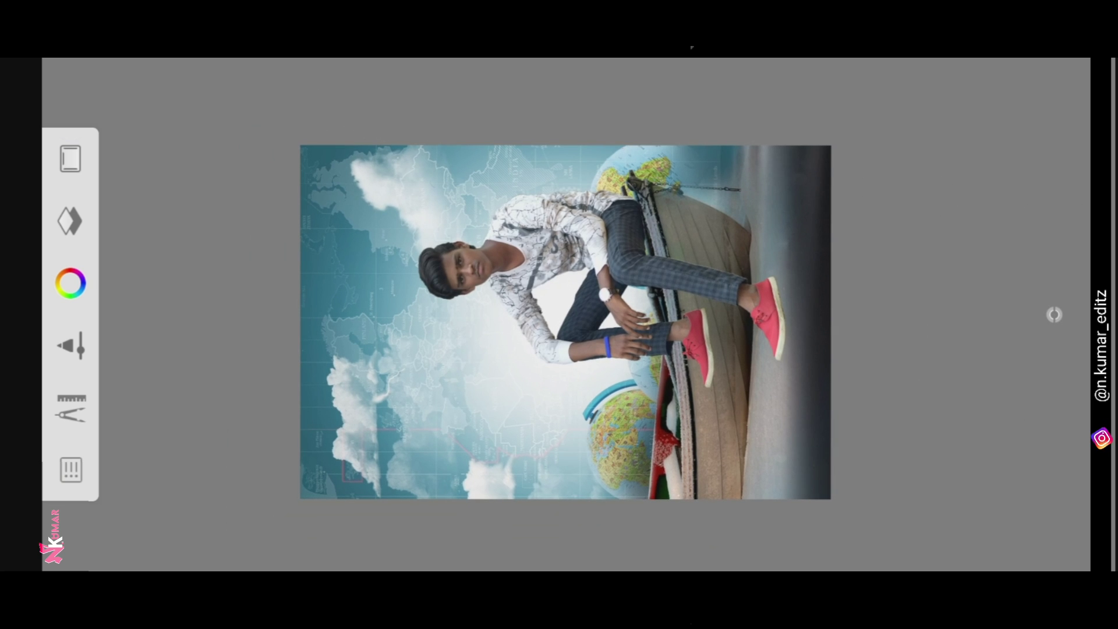
left_click(70, 220)
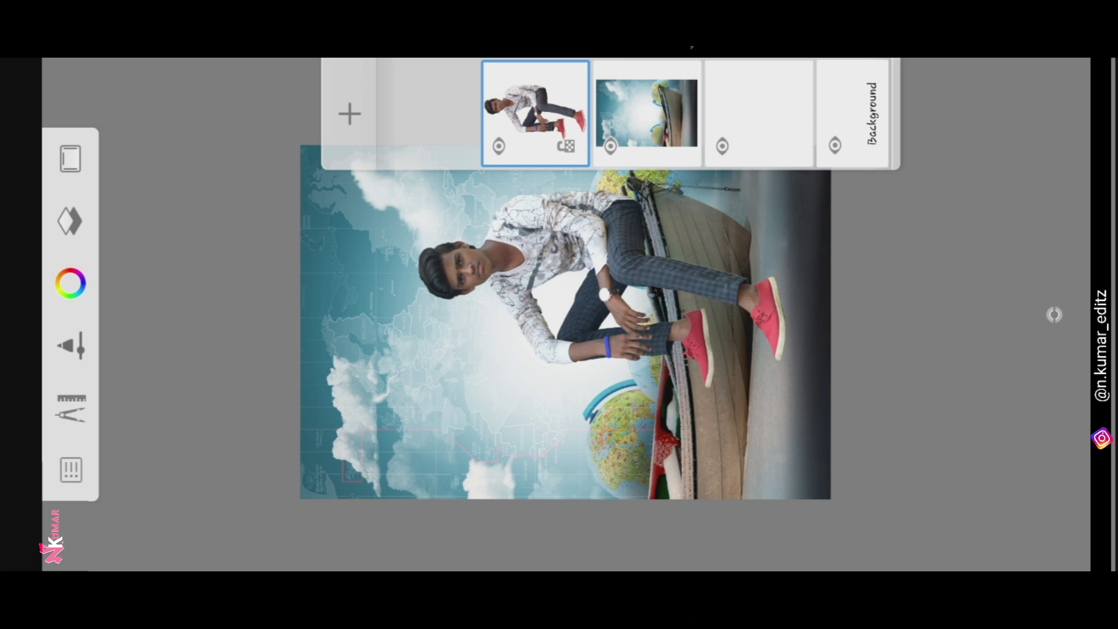
left_click(349, 114)
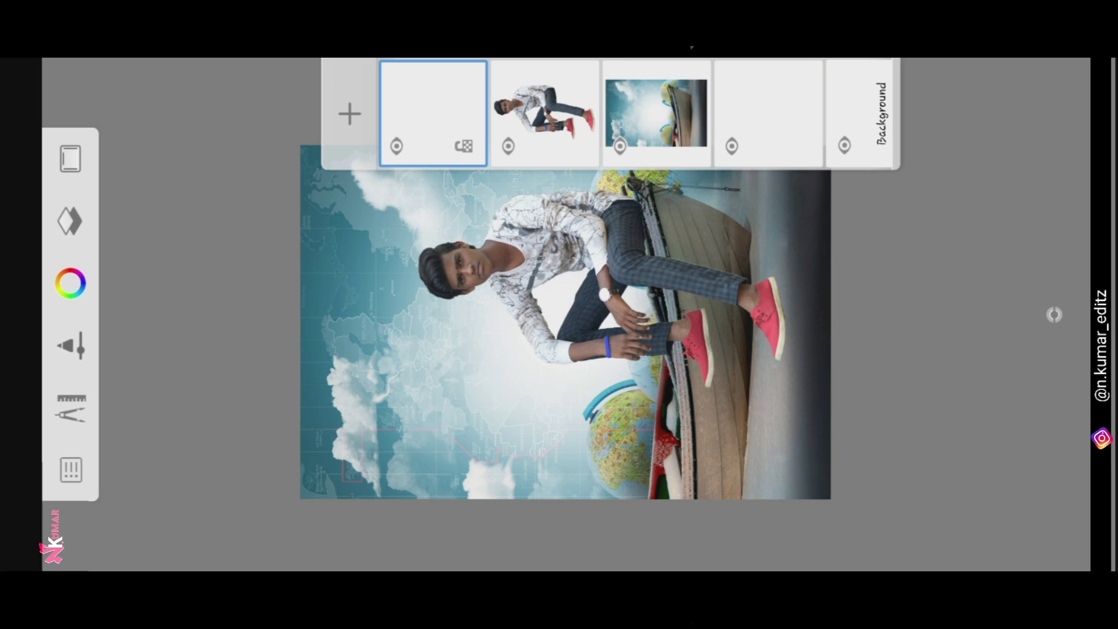
left_click(517, 315)
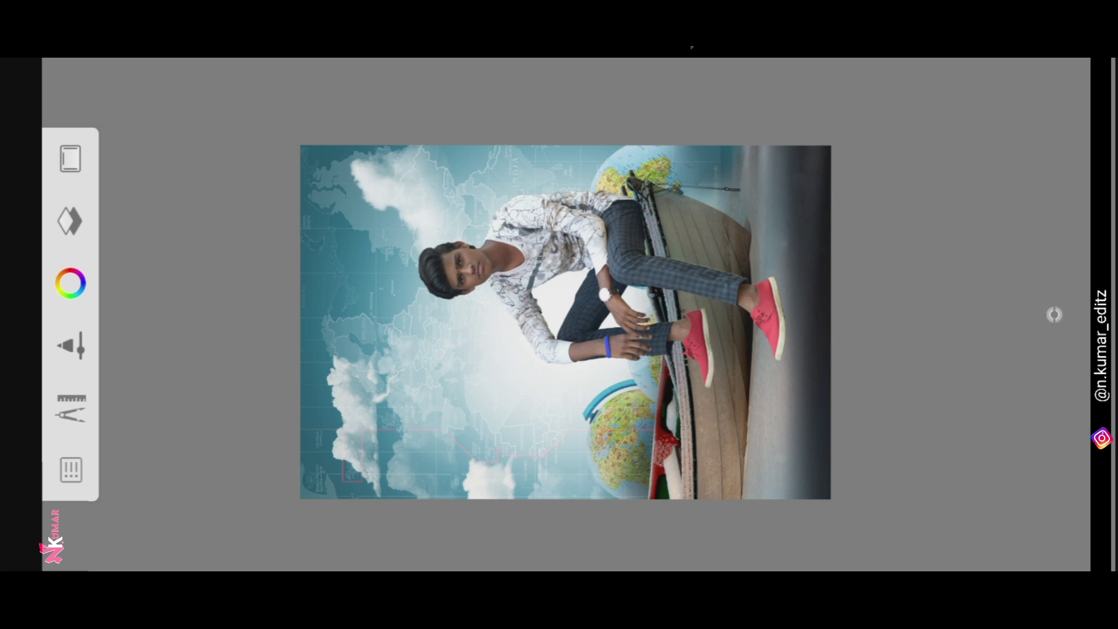
left_click(1054, 314)
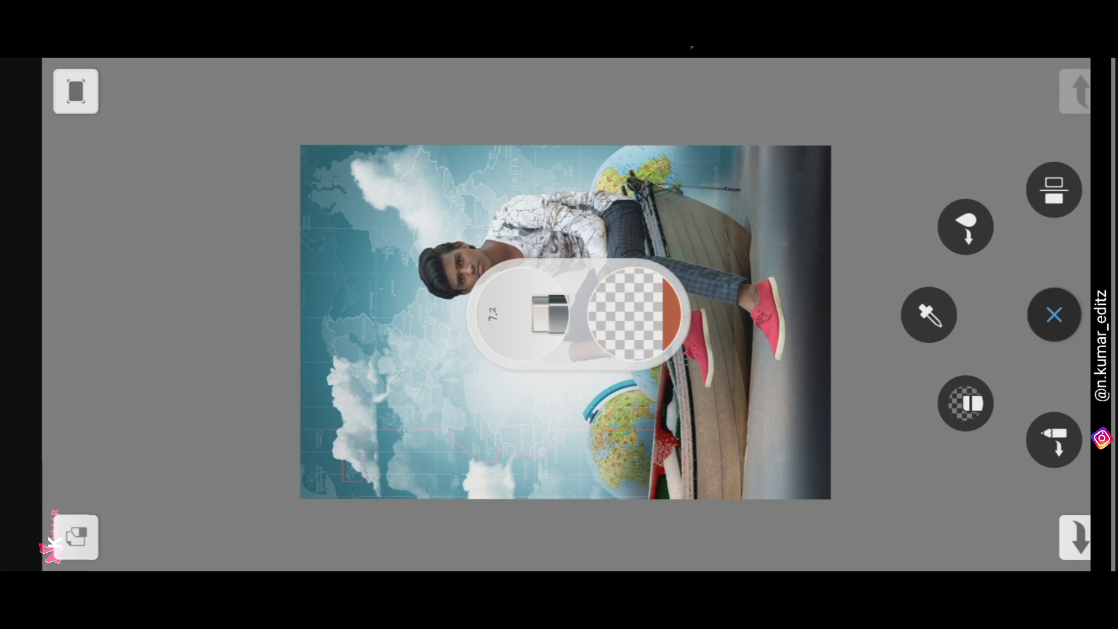
left_click(635, 314)
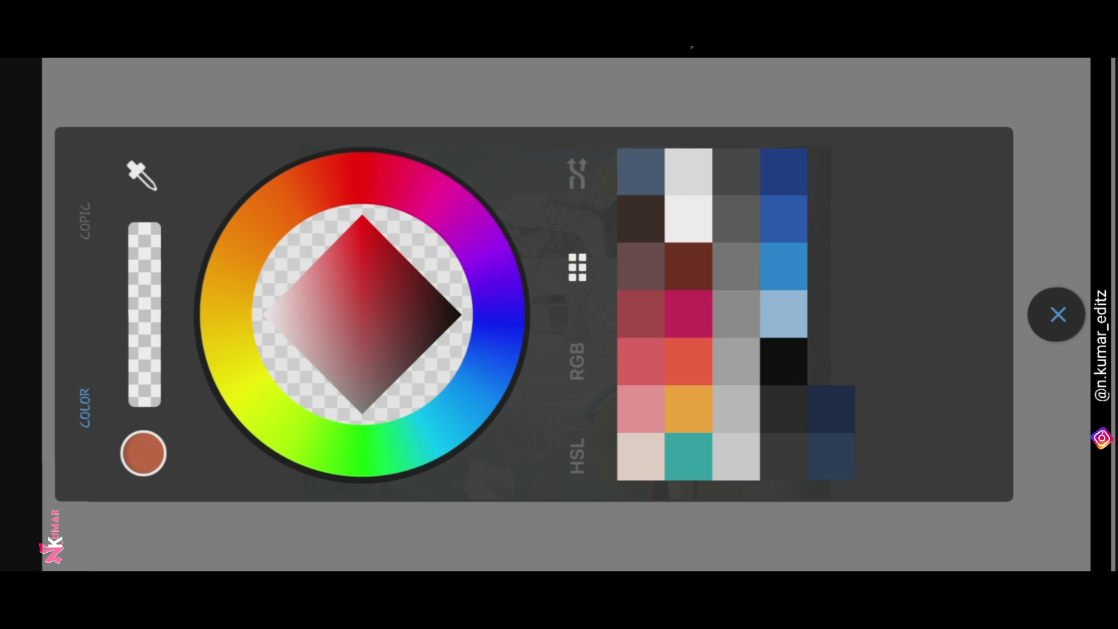
left_click_drag(363, 325, 520, 303)
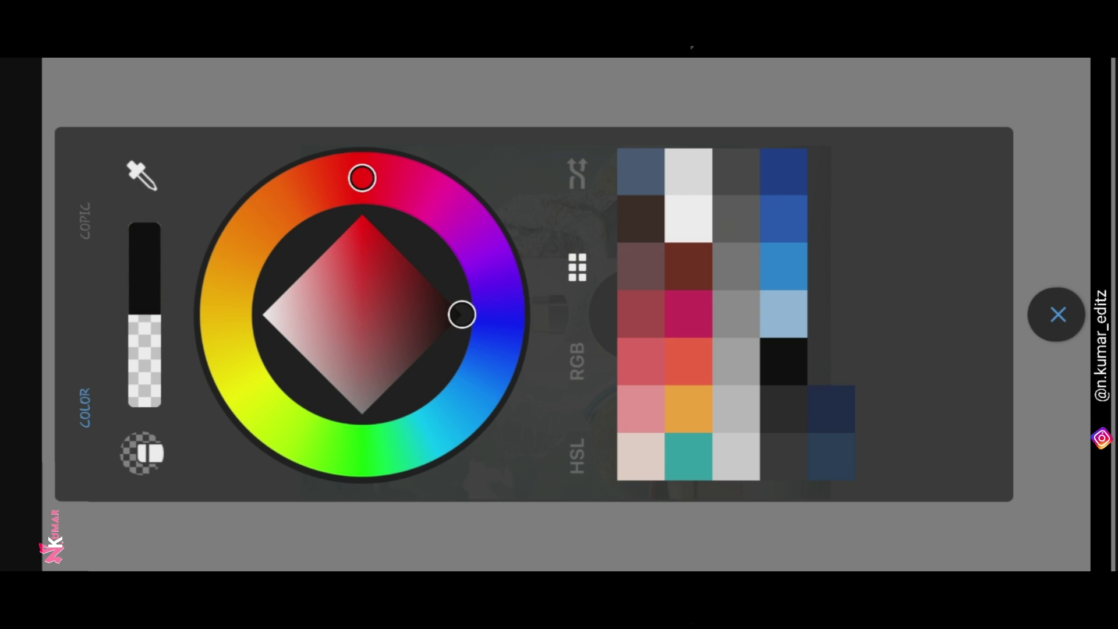
key("Escape")
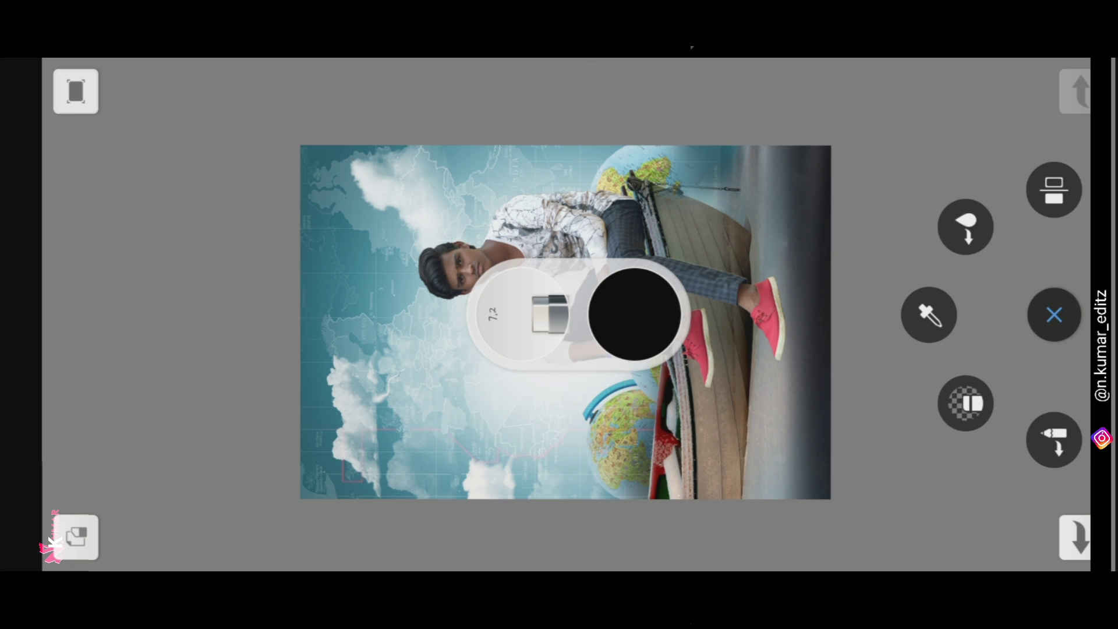
Step: Airbrush a large soft black blob left of the man with an enlarged Hard Airbrush
left_click(550, 315)
left_click_drag(641, 187, 402, 183)
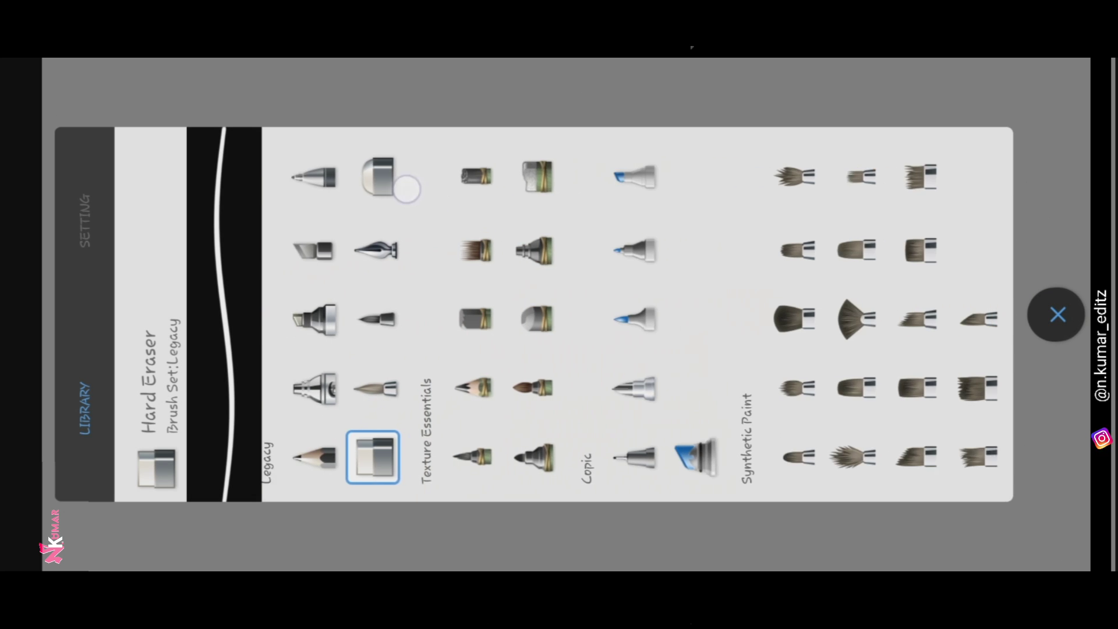
left_click_drag(646, 198, 513, 201)
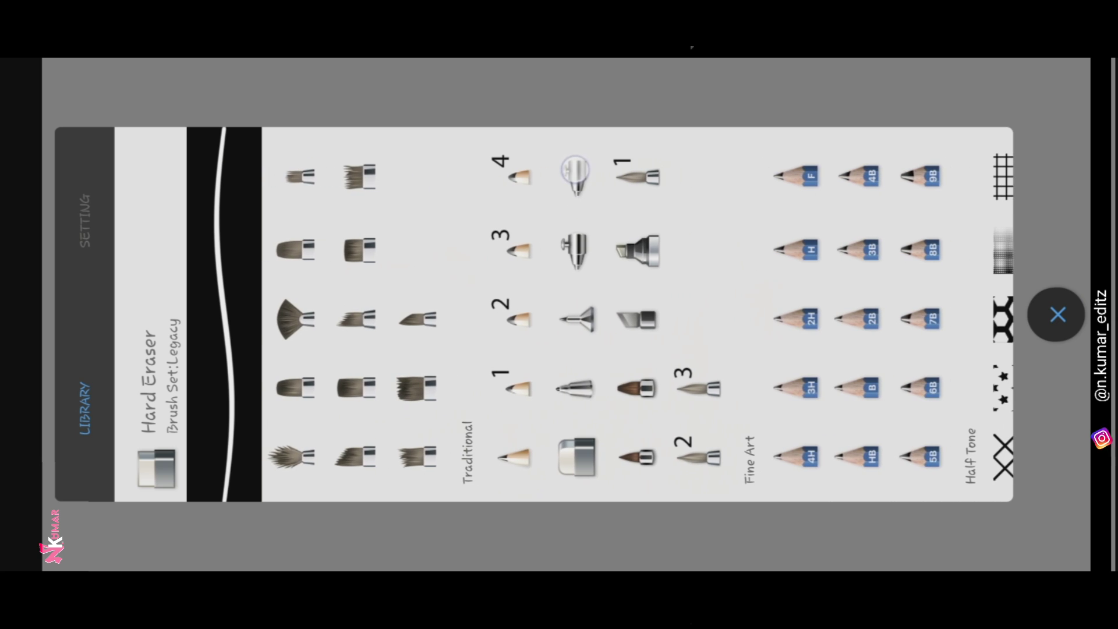
left_click(574, 176)
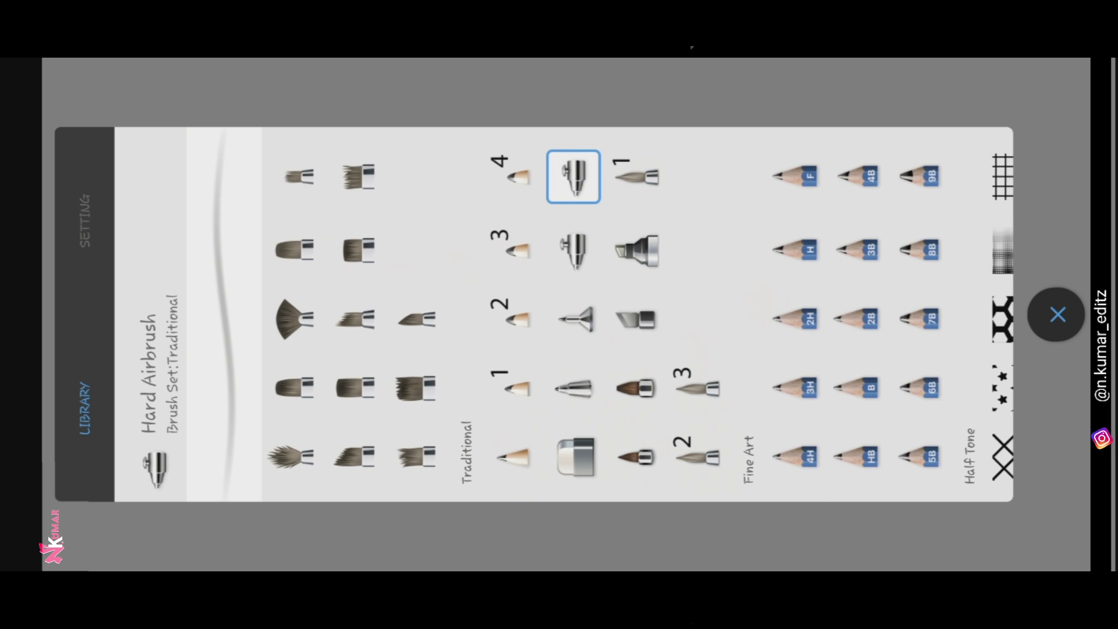
left_click(1057, 314)
left_click_drag(516, 314, 530, 125)
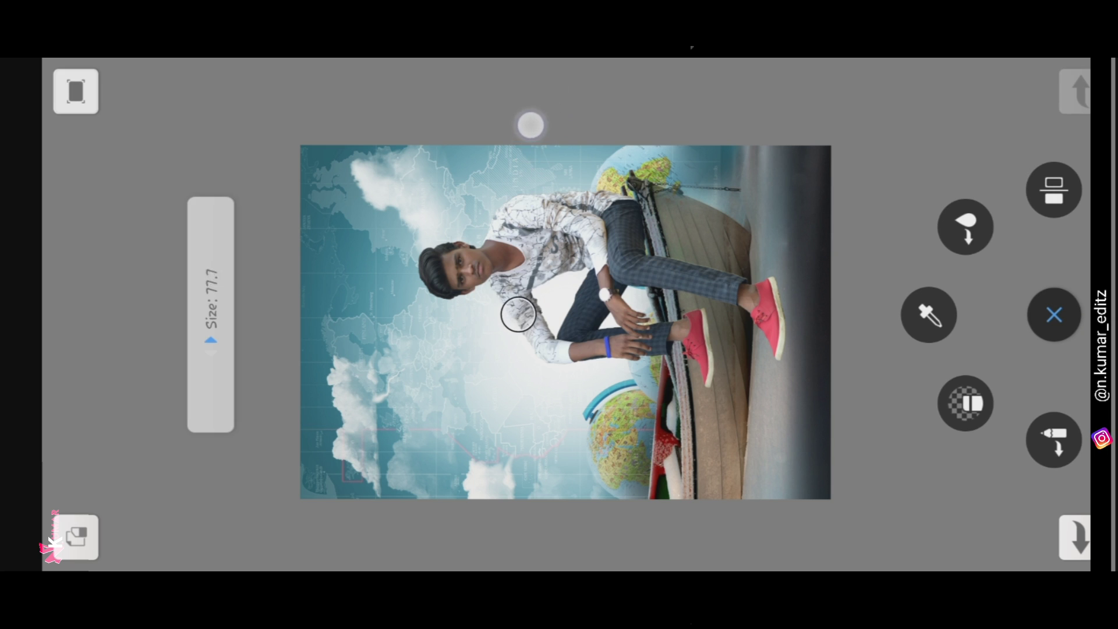
left_click_drag(516, 315, 533, 92)
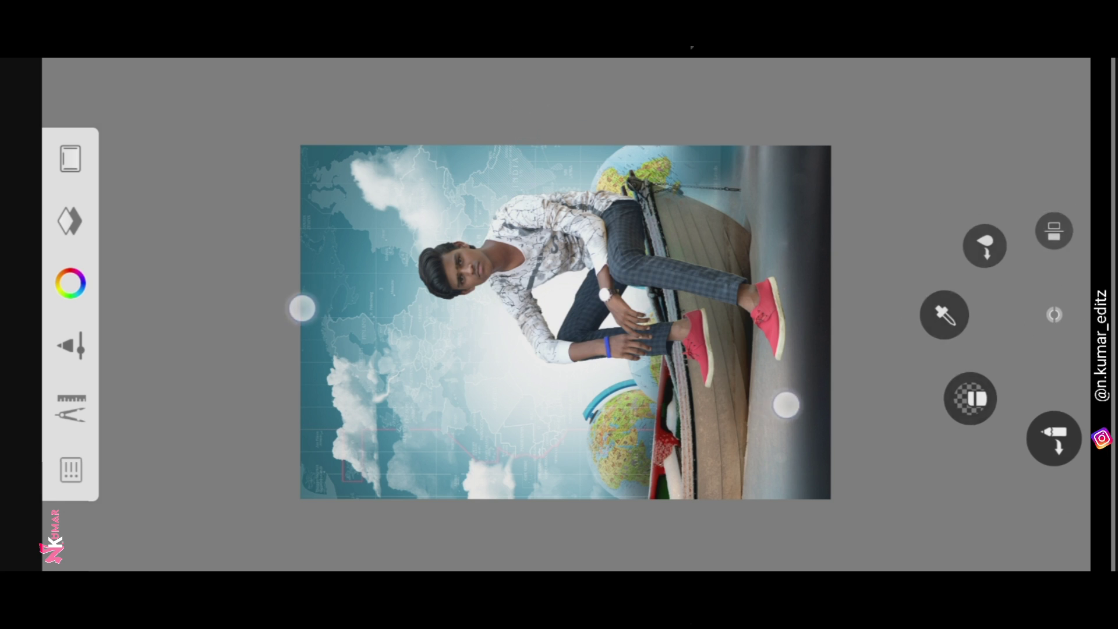
mouse_move(300, 307)
left_mouse_down()
mouse_move(427, 348)
mouse_move(402, 390)
mouse_move(384, 379)
mouse_move(422, 385)
mouse_move(415, 354)
mouse_move(387, 374)
left_mouse_up()
left_click_drag(307, 280, 334, 293)
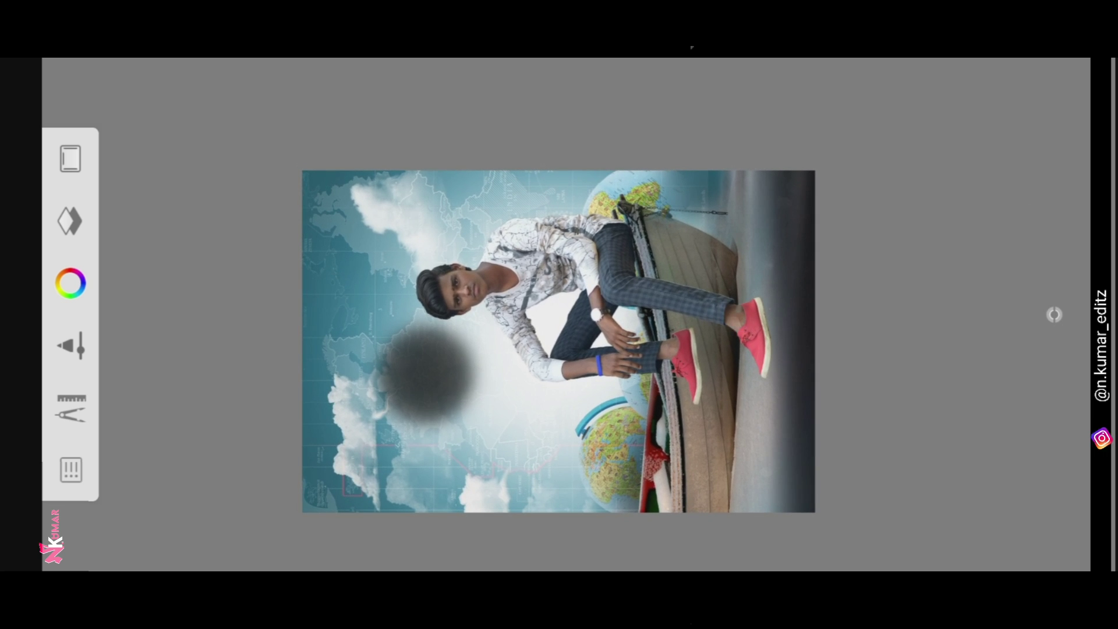
left_click(71, 408)
left_click(144, 295)
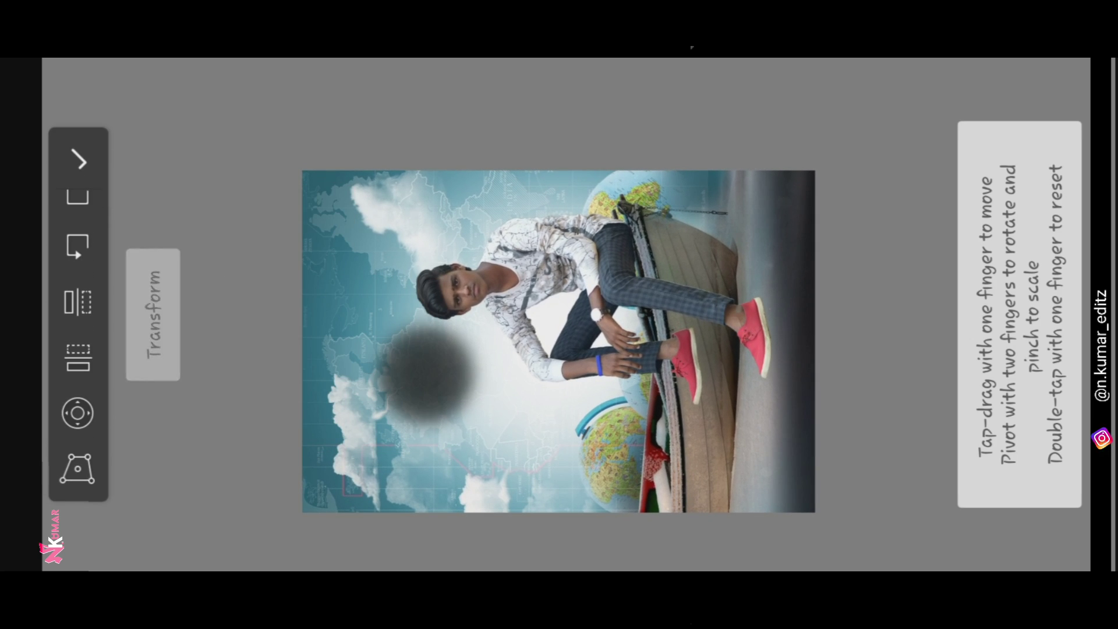
Step: Distort the black blob into a narrow streak, move it into place, and apply the transform
left_click(77, 468)
left_click_drag(687, 307, 414, 320)
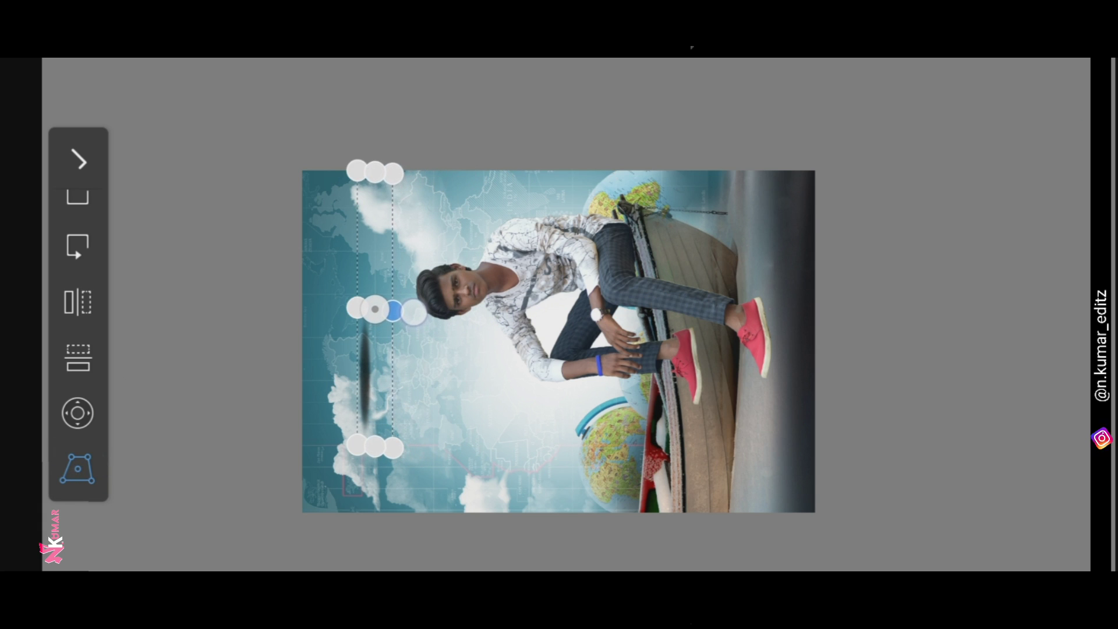
left_click(92, 452)
mouse_move(668, 268)
left_mouse_down()
mouse_move(974, 190)
mouse_move(949, 210)
mouse_move(961, 207)
mouse_move(939, 212)
mouse_move(934, 200)
mouse_move(927, 216)
left_mouse_up()
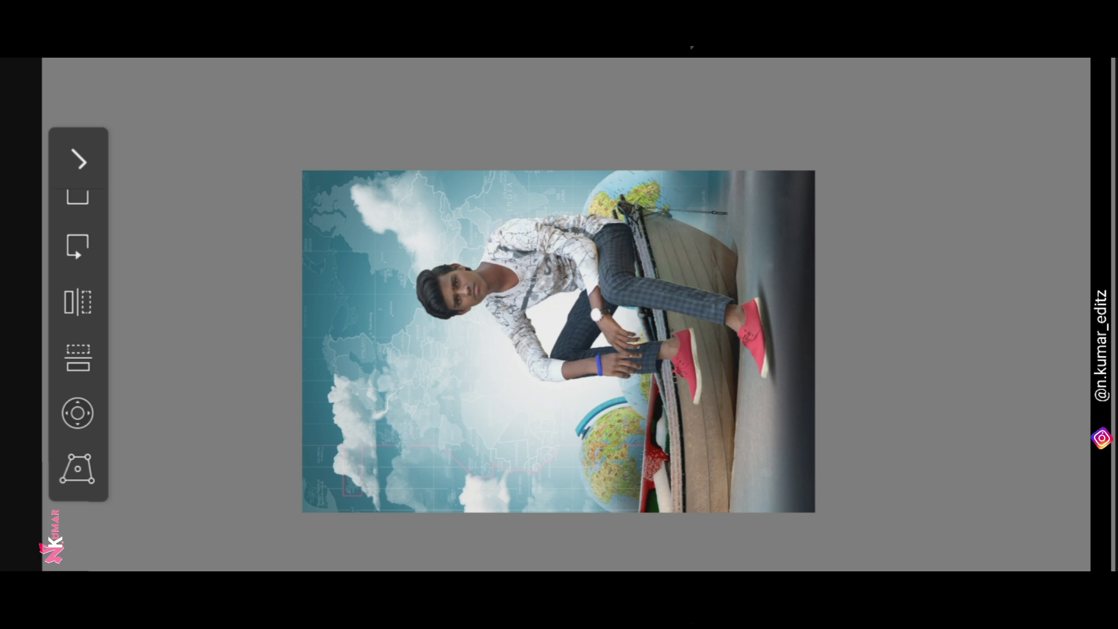
left_click(79, 161)
Step: Move the shadow layer beneath the seated man's layer in the Layers panel
left_click(70, 220)
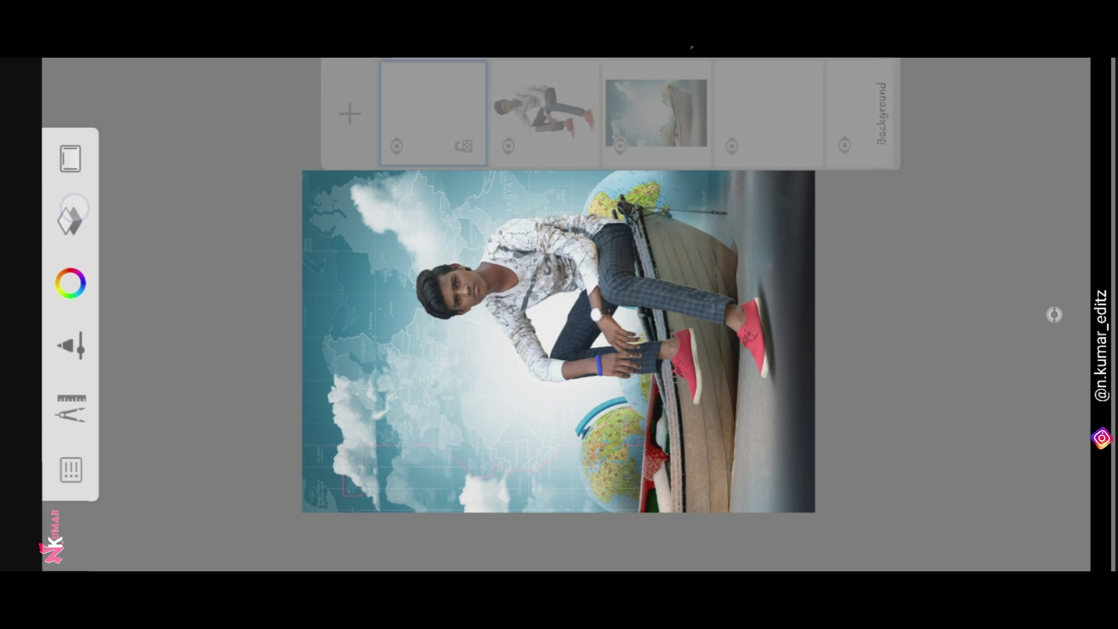
mouse_move(432, 111)
left_mouse_down()
mouse_move(502, 156)
mouse_move(536, 92)
left_mouse_up()
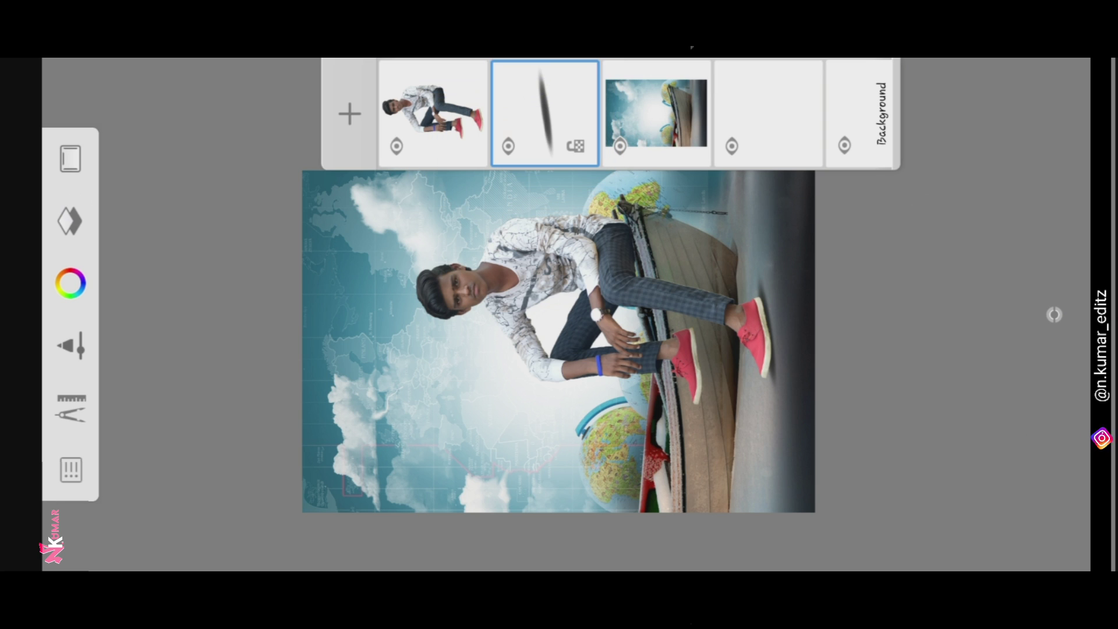
left_click(559, 350)
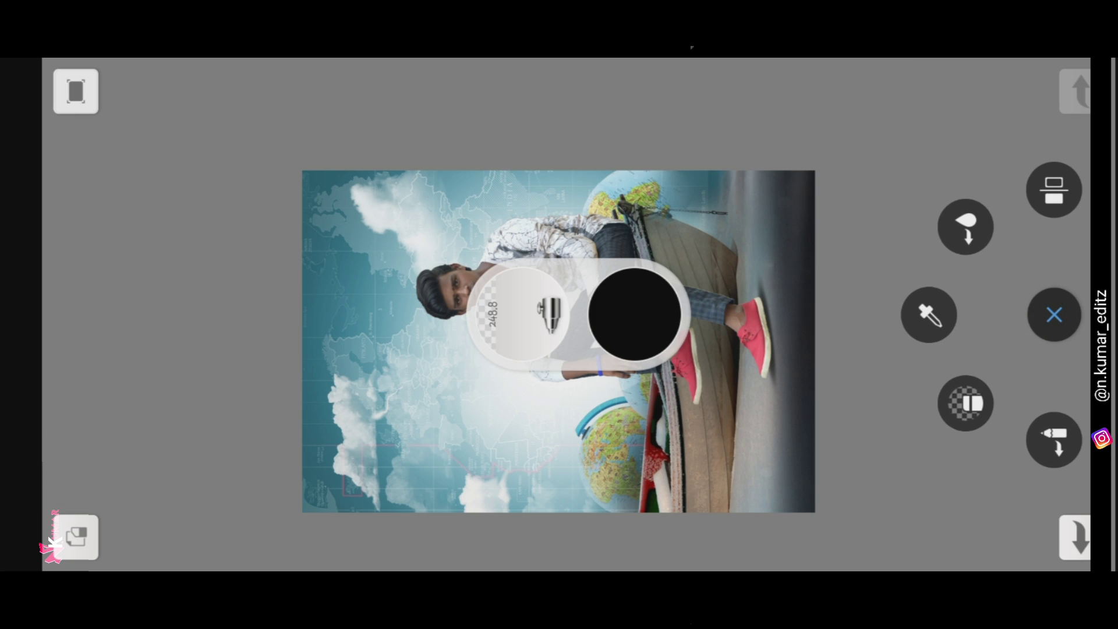
Step: Enlarge the brush and paint dark shading along the trouser leg, chain and shoe
mouse_move(635, 326)
left_mouse_down()
mouse_move(684, 522)
mouse_move(599, 449)
left_mouse_up()
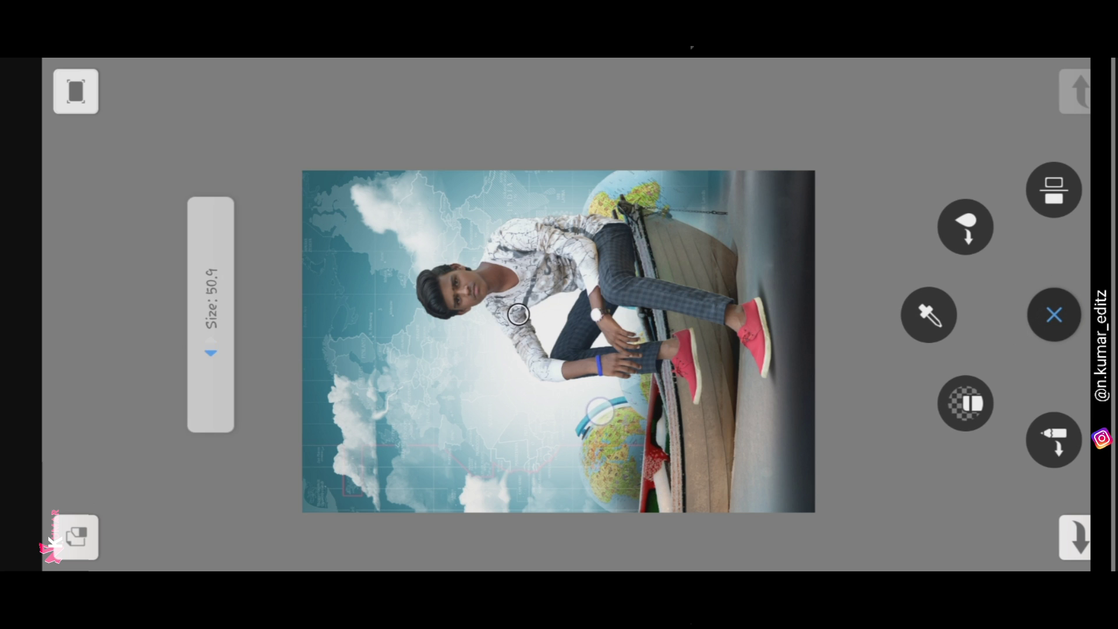
scroll(559, 315, "up", 5)
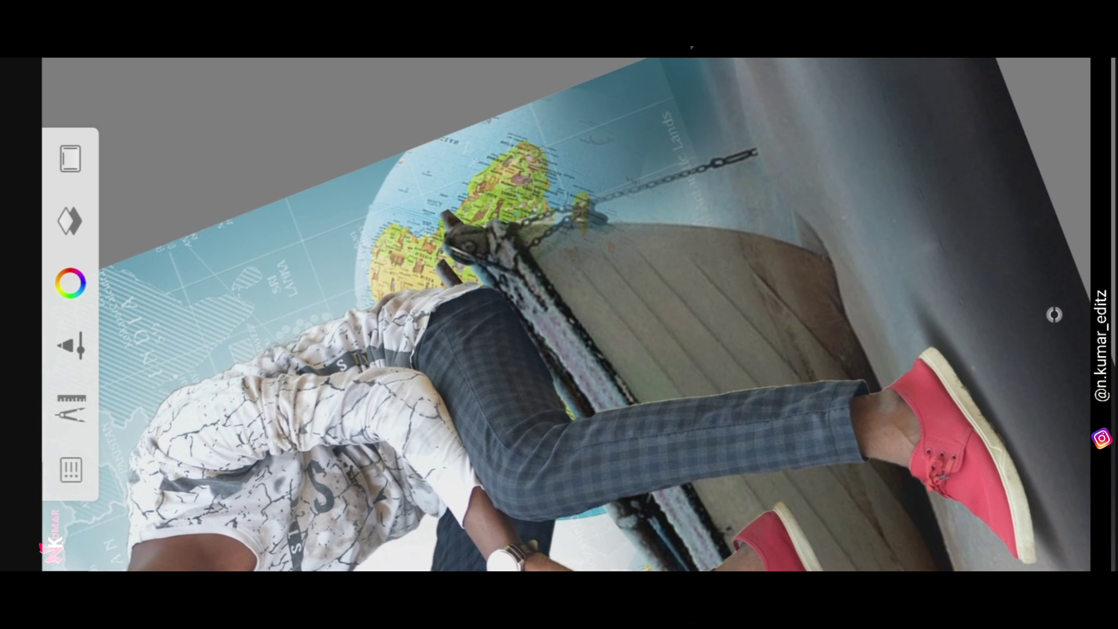
left_click_drag(585, 406, 848, 373)
left_click_drag(512, 300, 488, 269)
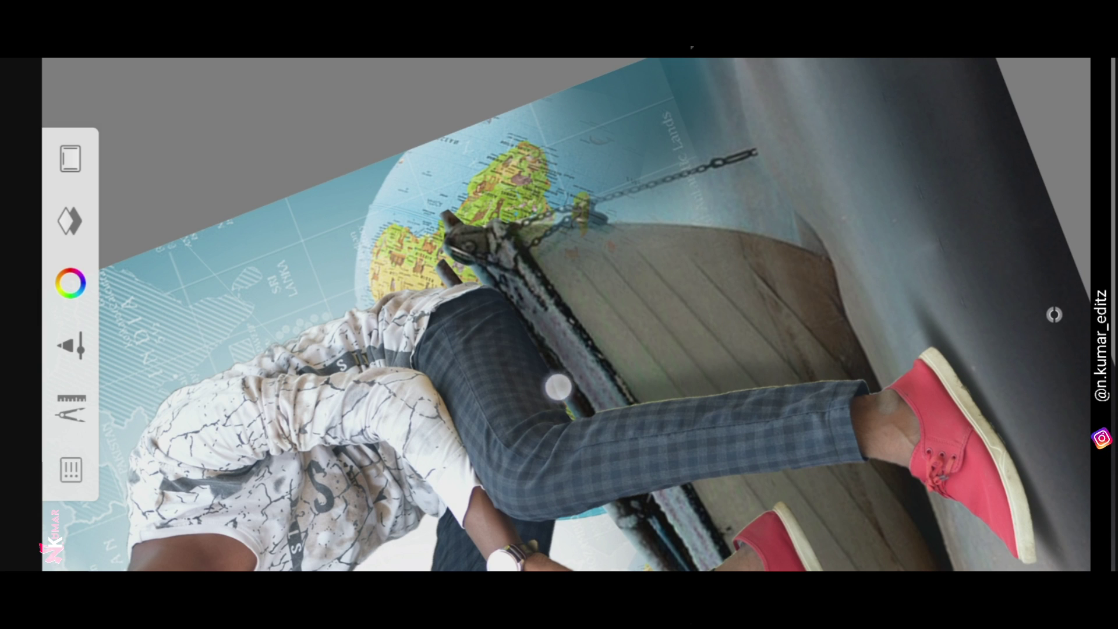
left_click_drag(558, 387, 910, 370)
Step: Adjust the brush size, then zoom out to review the whole poster
left_click(1054, 314)
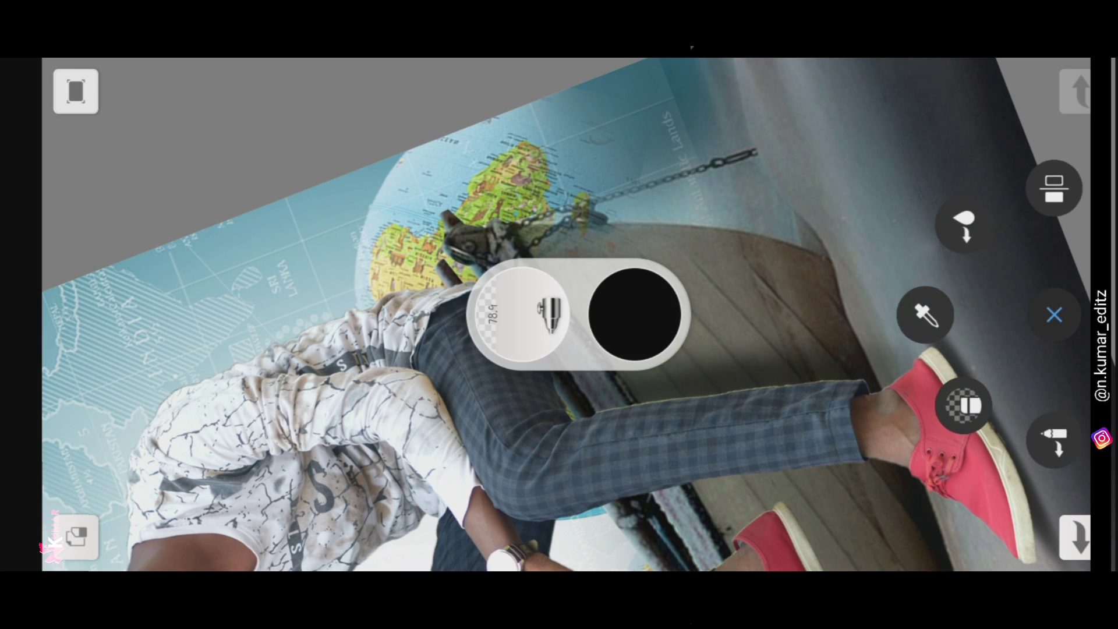
left_click_drag(513, 312, 512, 279)
left_click(1054, 314)
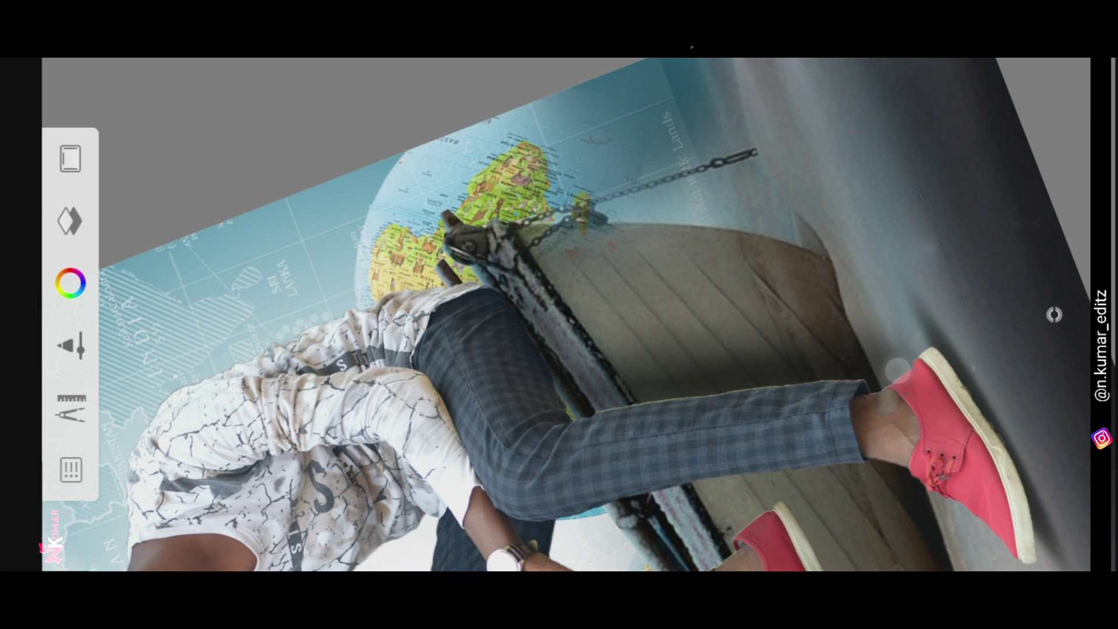
left_click_drag(868, 309, 868, 142)
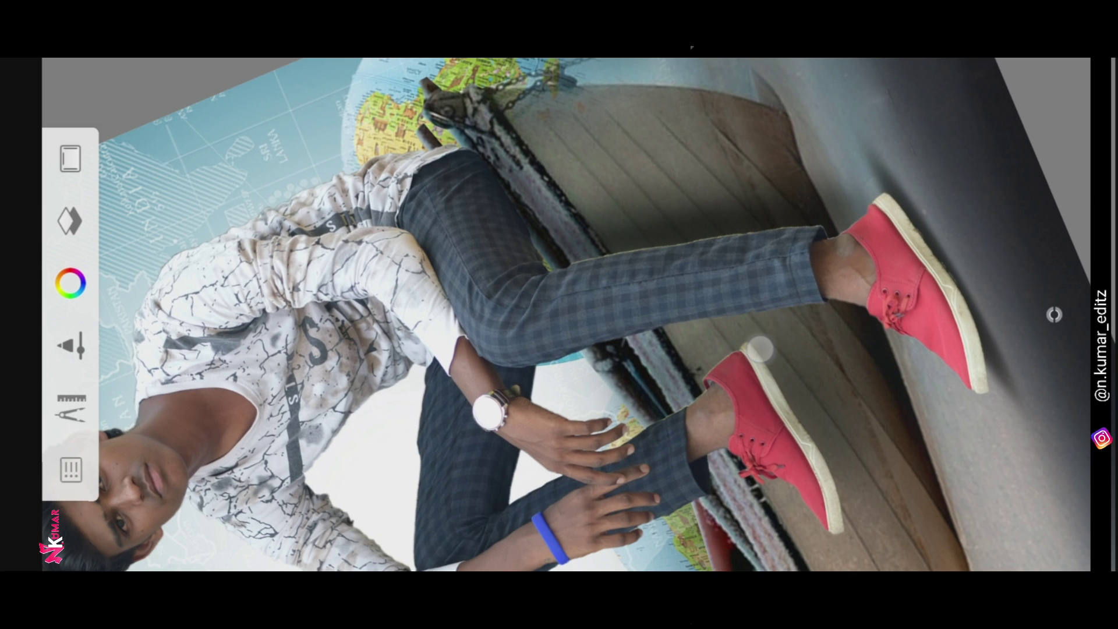
mouse_move(721, 292)
left_mouse_down()
mouse_move(921, 231)
mouse_move(902, 272)
mouse_move(883, 254)
mouse_move(882, 278)
mouse_move(886, 253)
left_mouse_up()
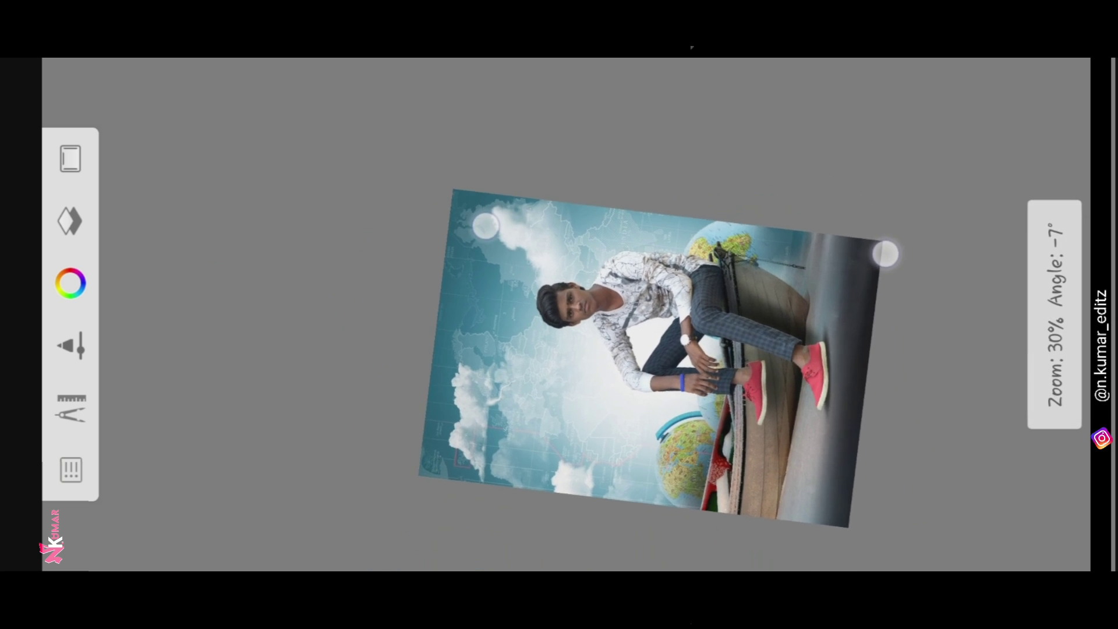
Step: Add a new empty layer above the man's layer and set its blending to Multiply
left_click(70, 221)
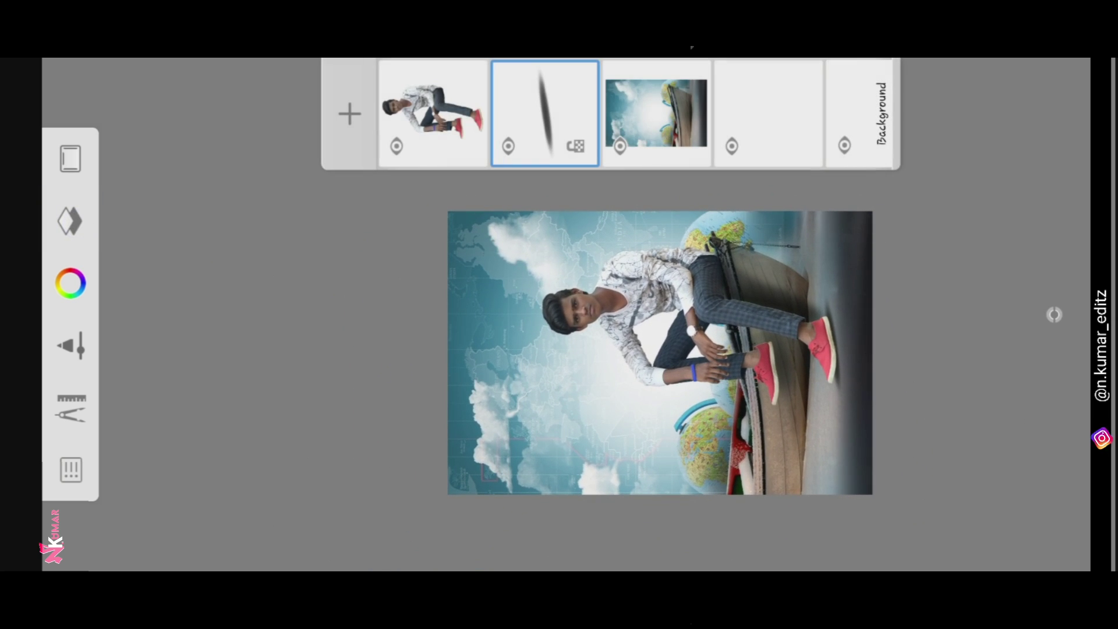
left_click(433, 114)
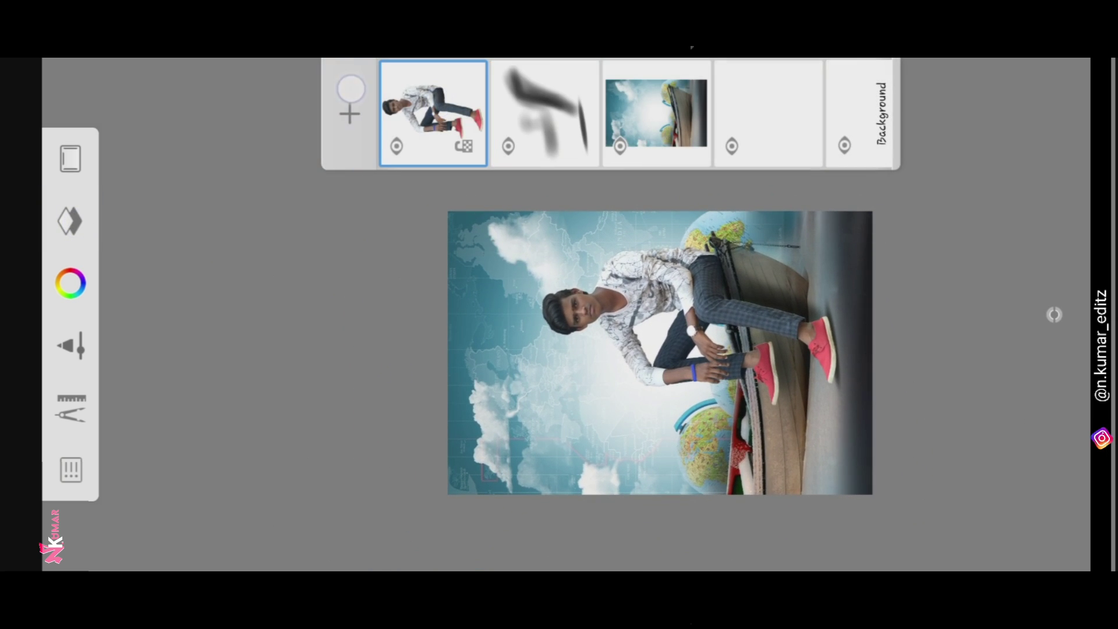
left_click(350, 93)
left_click(449, 93)
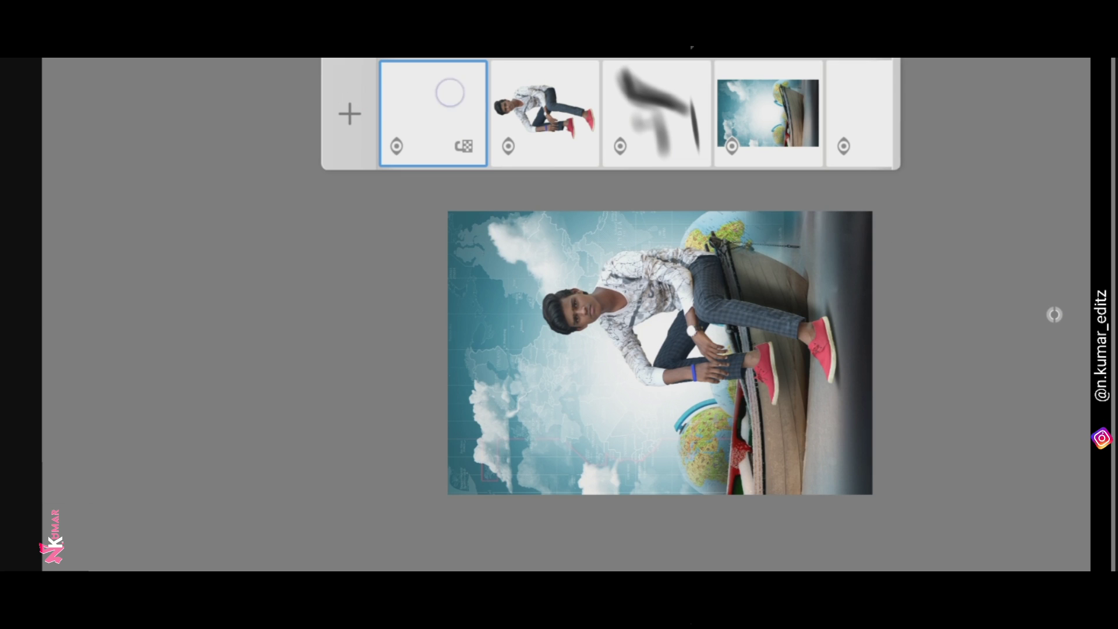
left_click(526, 332)
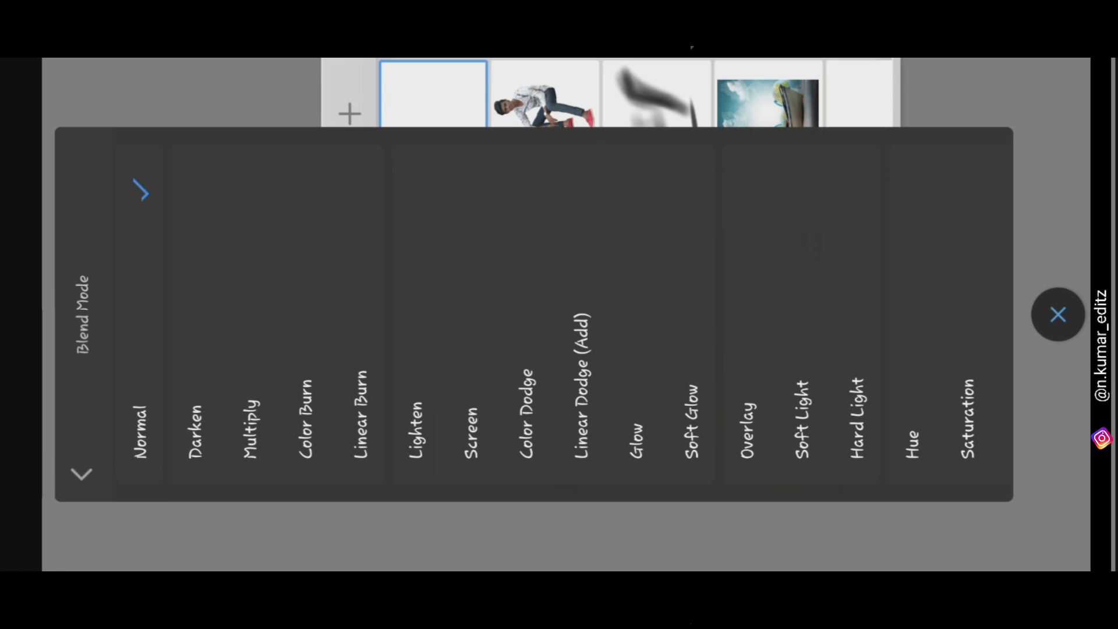
left_click(250, 314)
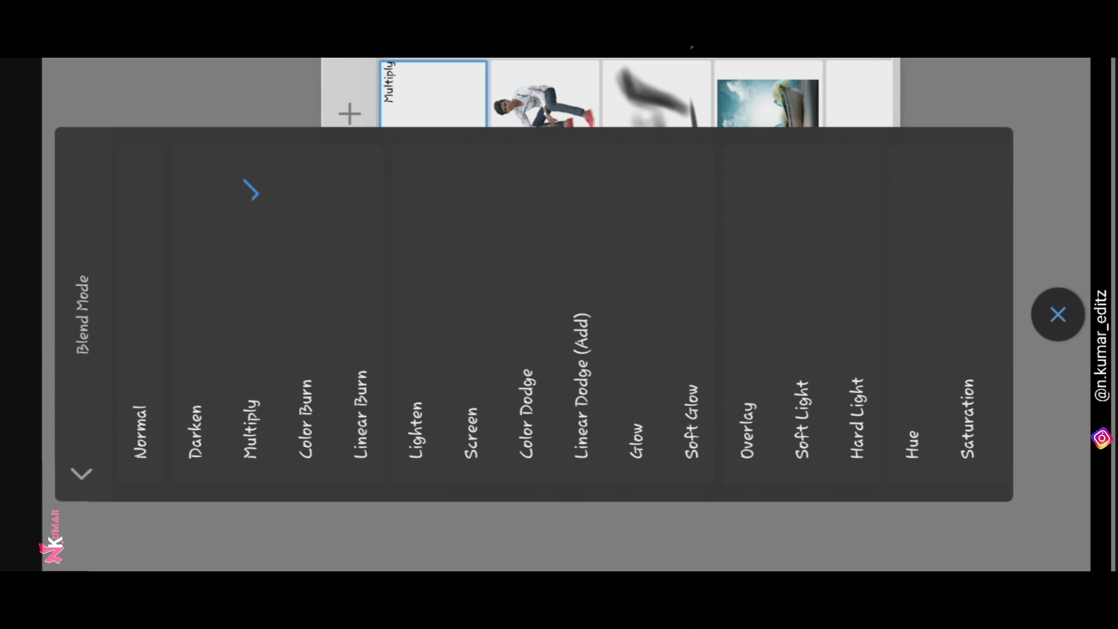
left_click(1058, 314)
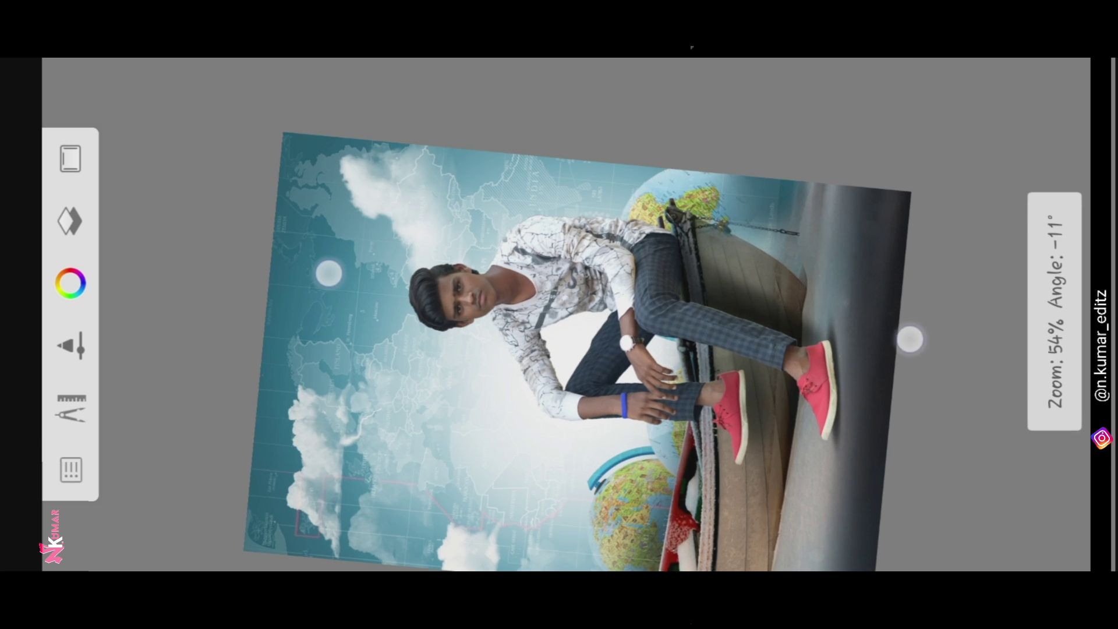
Step: Zoom in on the man's shoe and paint dark shading along it on the Multiply layer
scroll(560, 315, "up", 3)
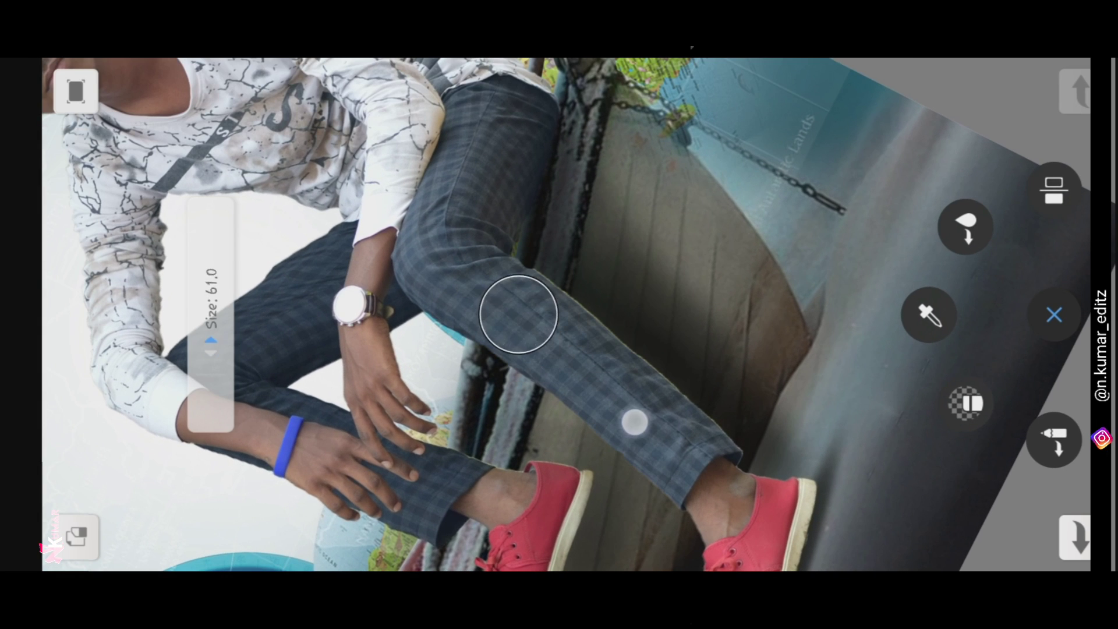
scroll(779, 284, "up", 3)
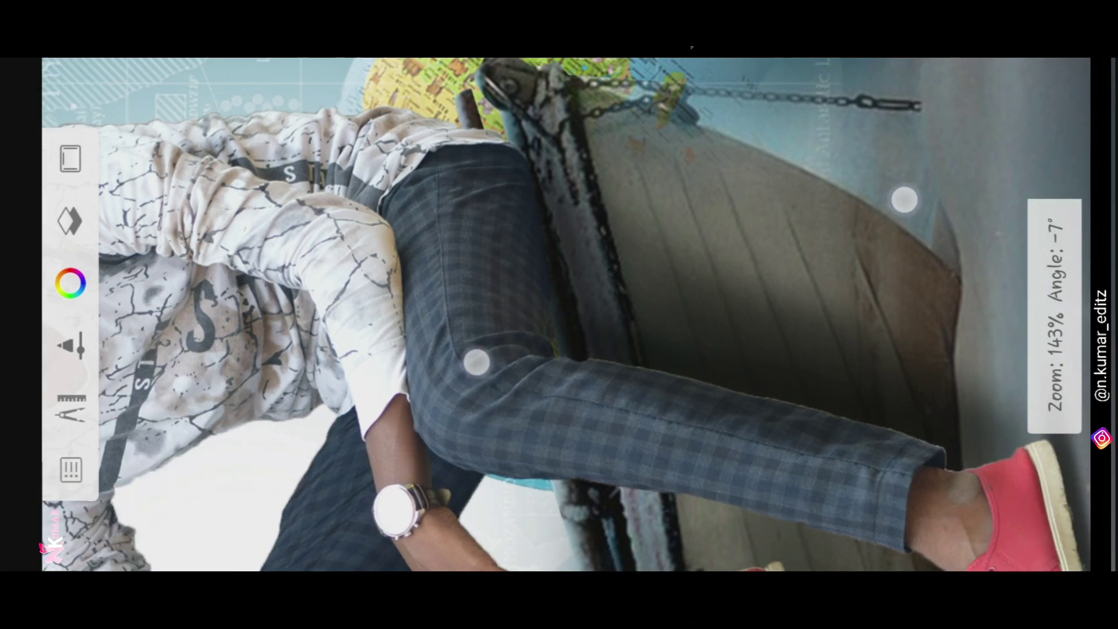
left_click_drag(505, 255, 617, 392)
scroll(646, 223, "down", 2)
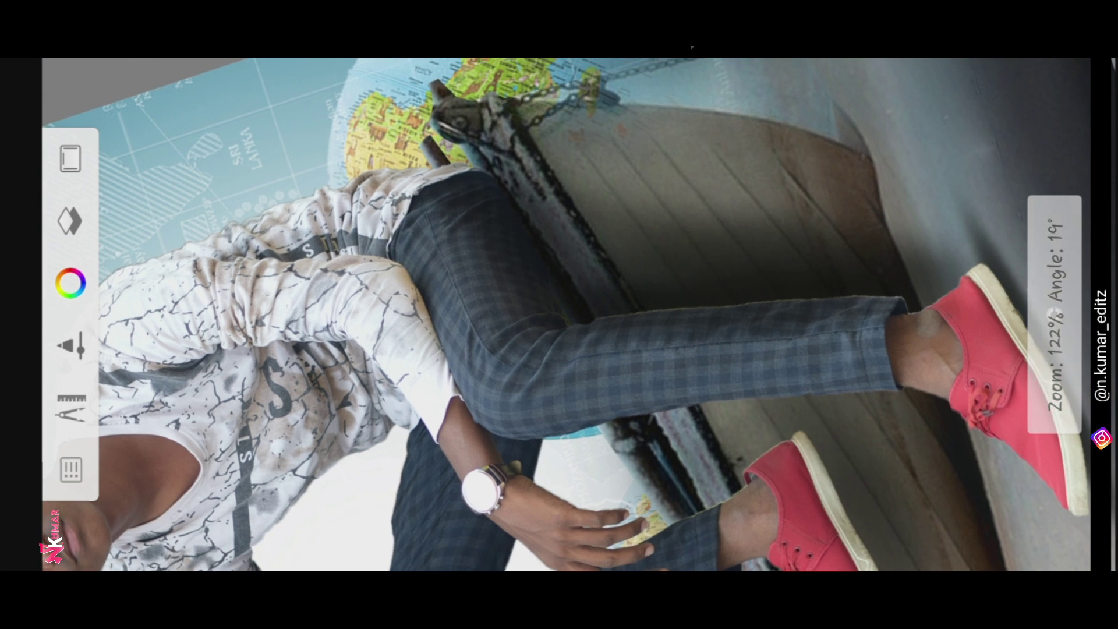
scroll(647, 223, "up", 2)
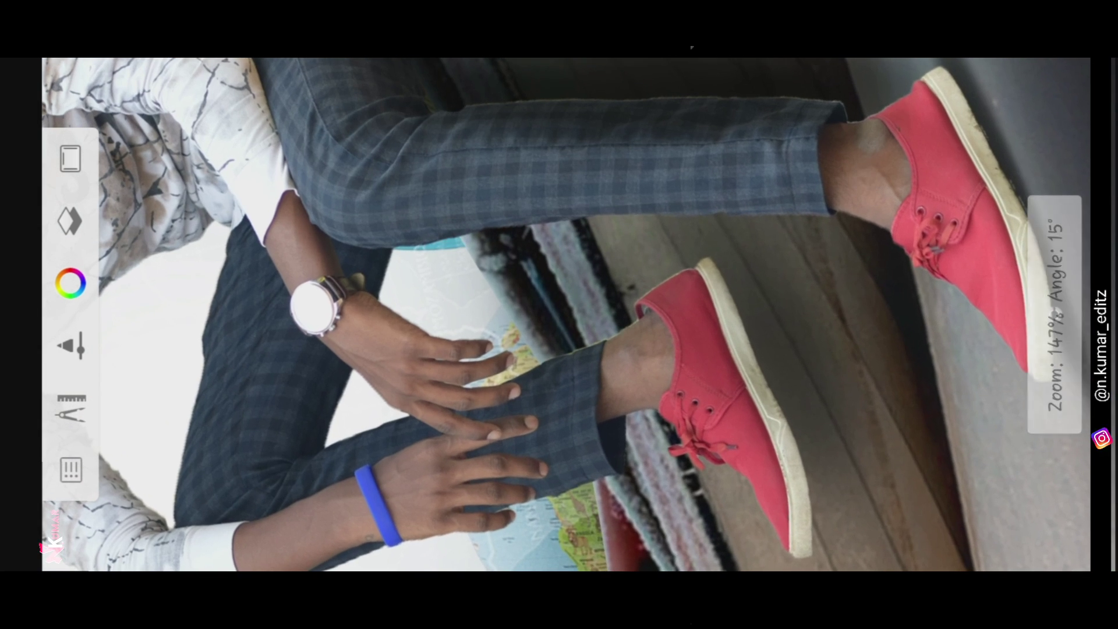
scroll(686, 258, "up", 3)
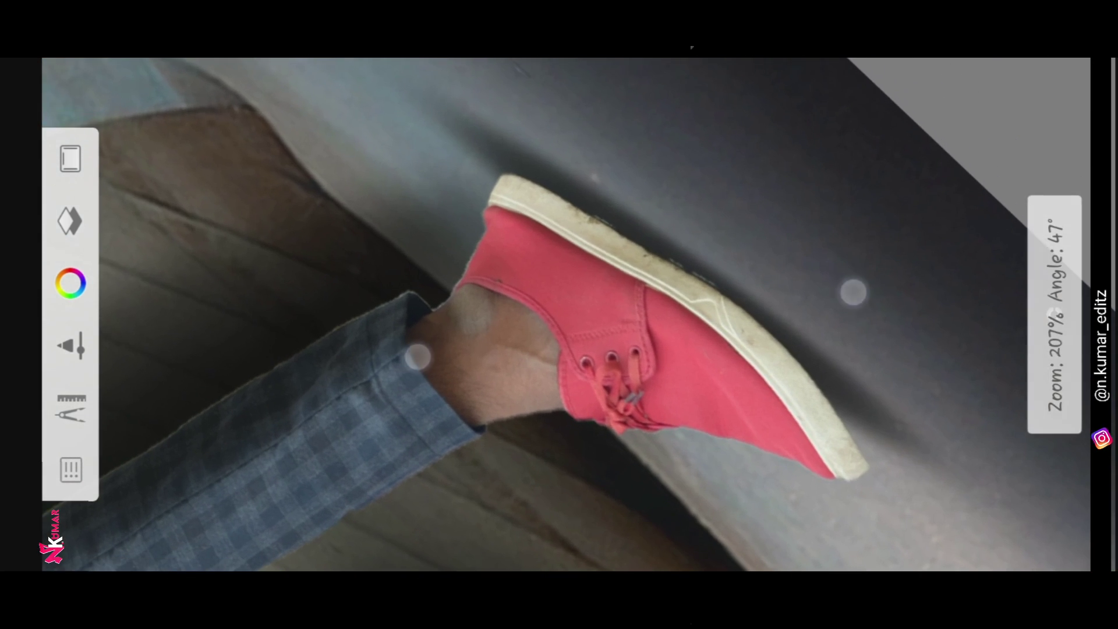
left_click_drag(537, 312, 519, 315)
left_click_drag(718, 295, 875, 472)
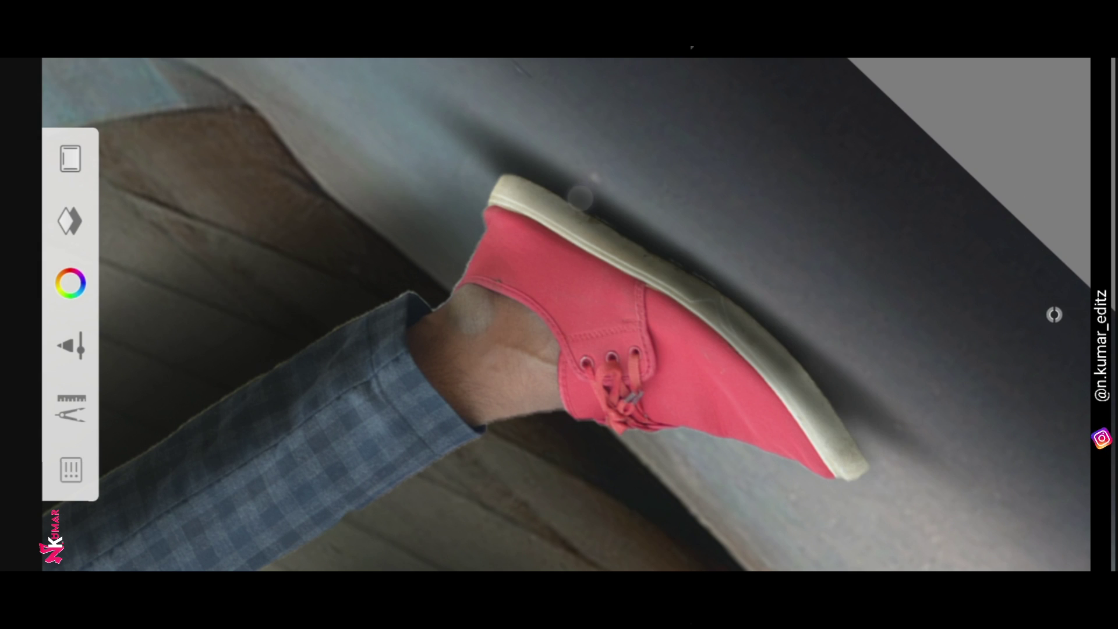
Step: Zoom back out to view the whole poster
scroll(628, 229, "down", 5)
scroll(627, 229, "down", 3)
scroll(641, 221, "down", 2)
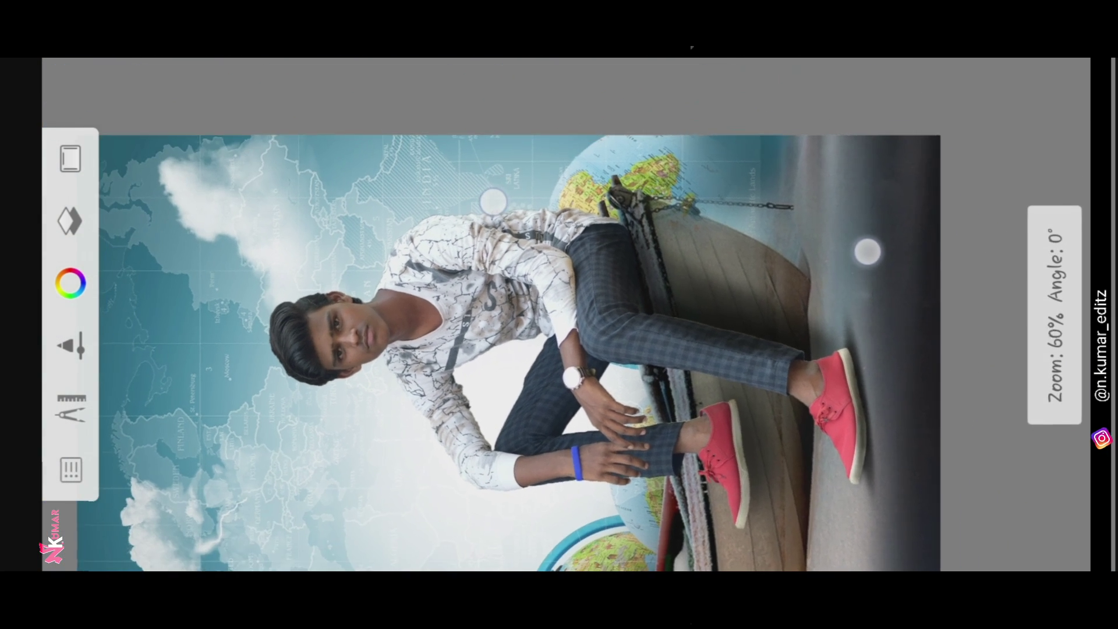
scroll(647, 216, "down", 1)
scroll(648, 215, "down", 1)
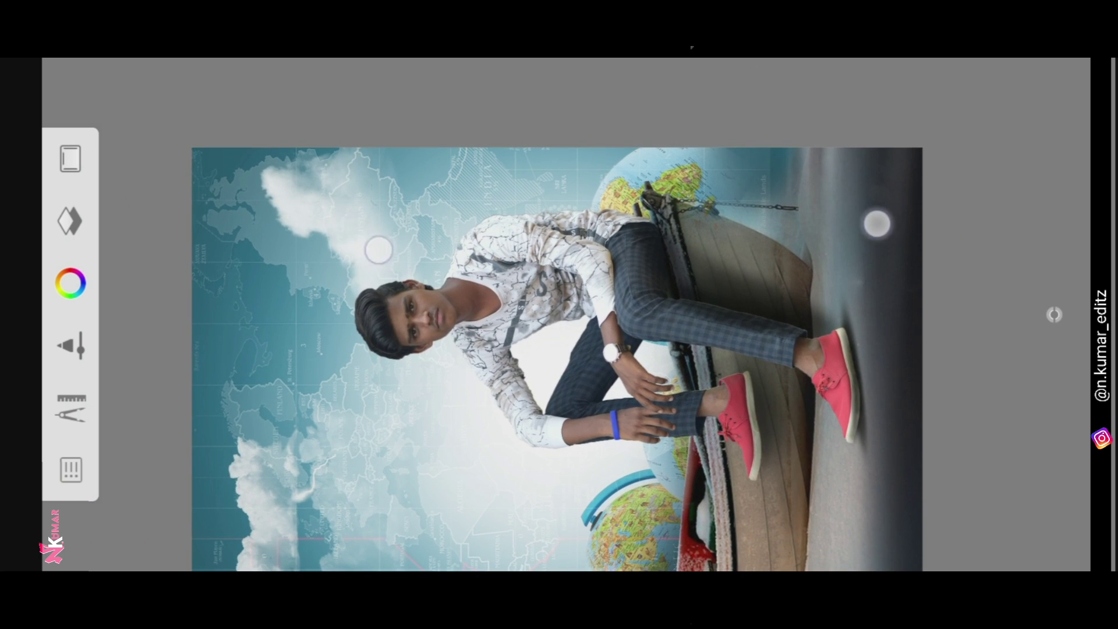
scroll(628, 236, "down", 2)
scroll(641, 230, "down", 1)
scroll(650, 228, "down", 1)
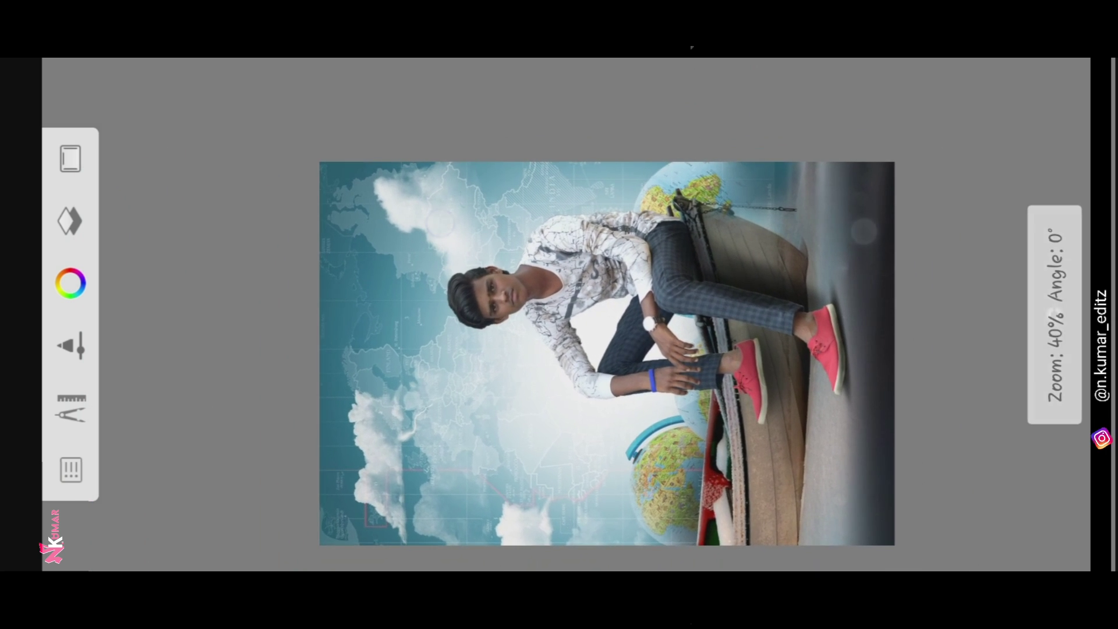
scroll(643, 230, "down", 1)
scroll(643, 230, "down", 1)
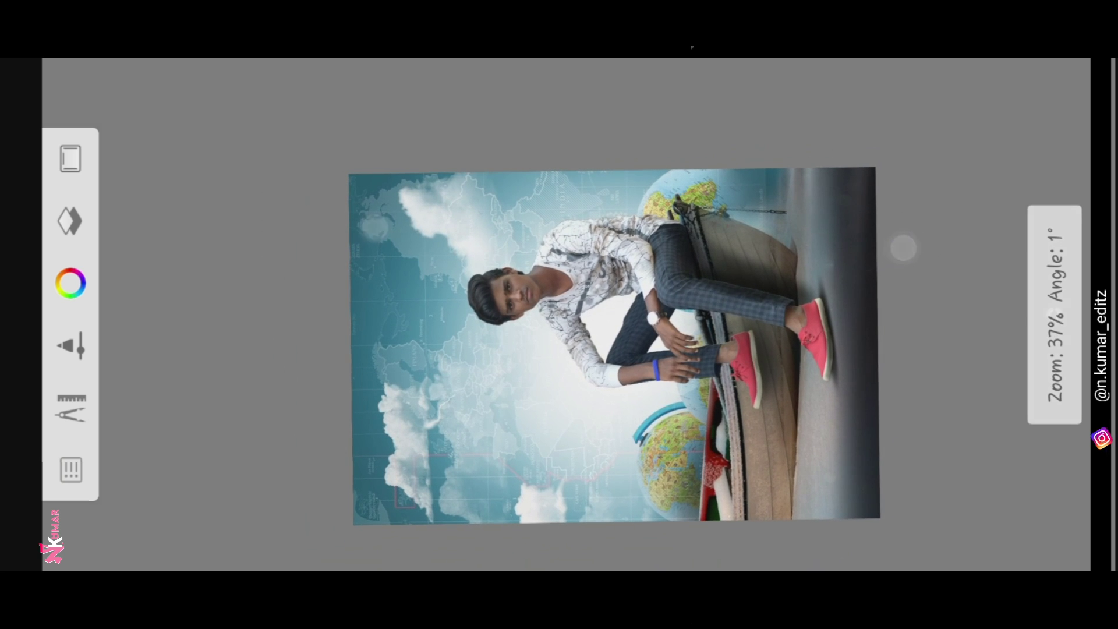
left_click(70, 221)
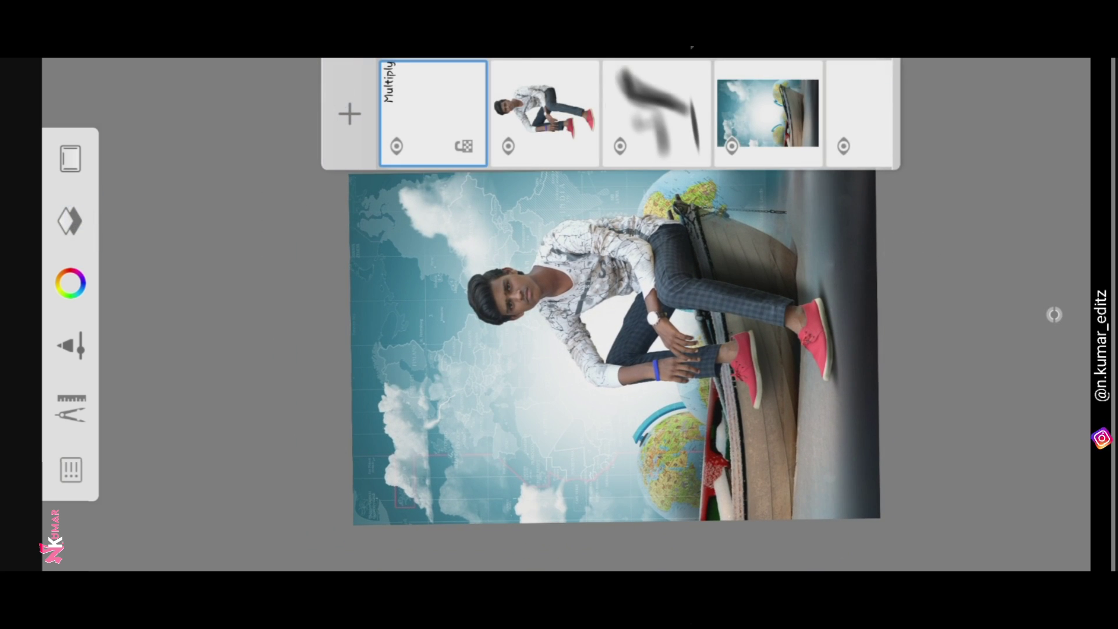
Step: Add another empty layer on top and set its blending to Overlay
left_click(350, 114)
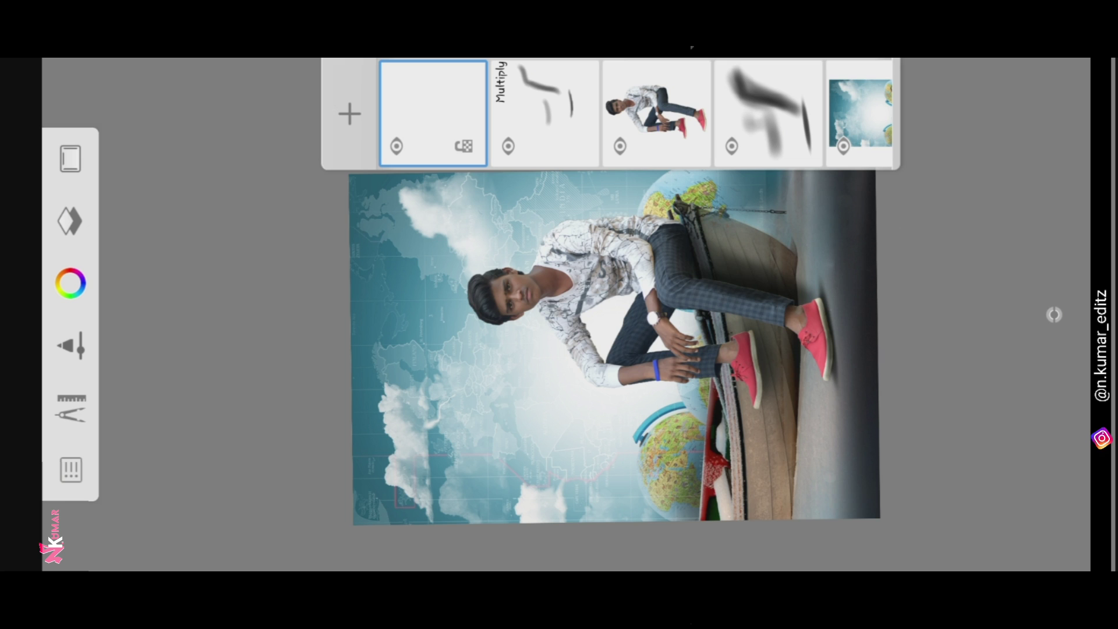
left_click(433, 114)
left_click(511, 193)
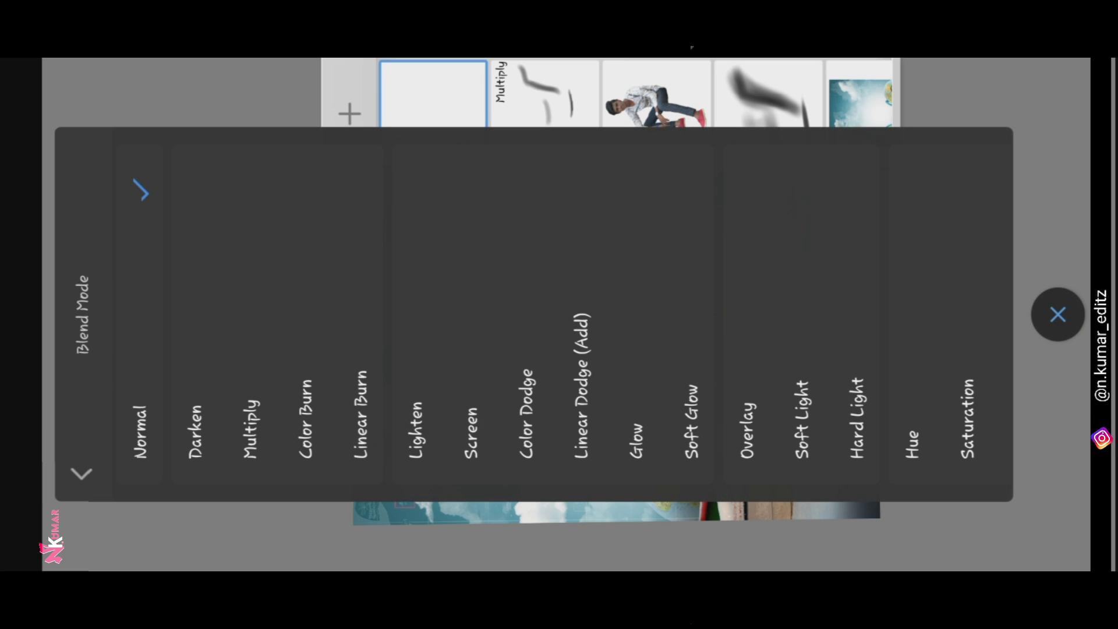
left_click(744, 390)
left_click(1059, 314)
Step: Set the brush colour to white and adjust the brush size
left_click(1054, 314)
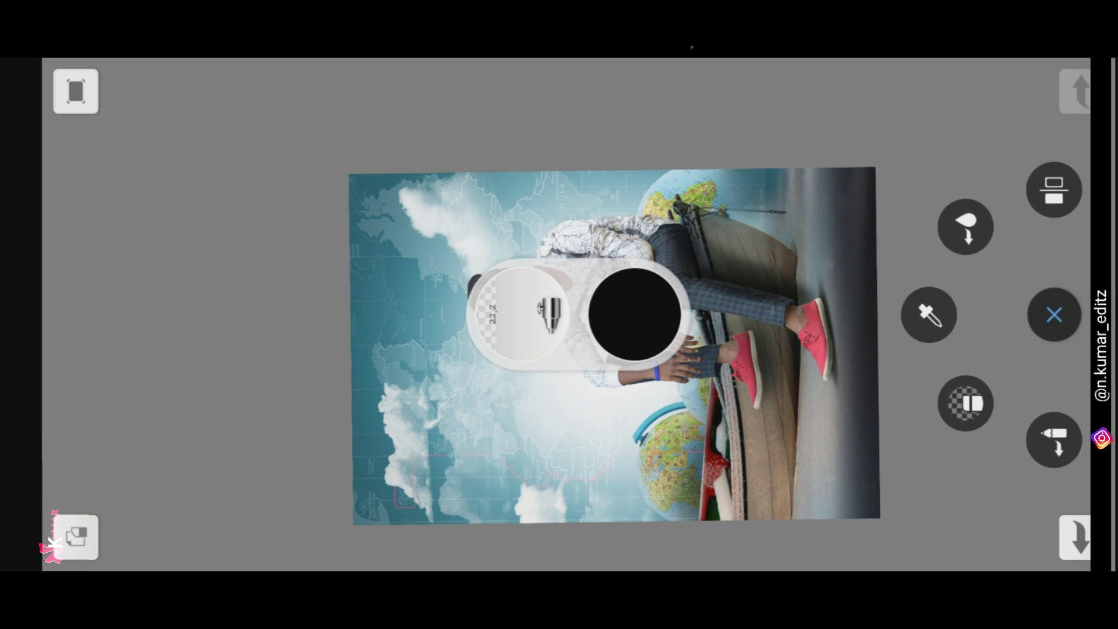
left_click(635, 315)
left_click(222, 301)
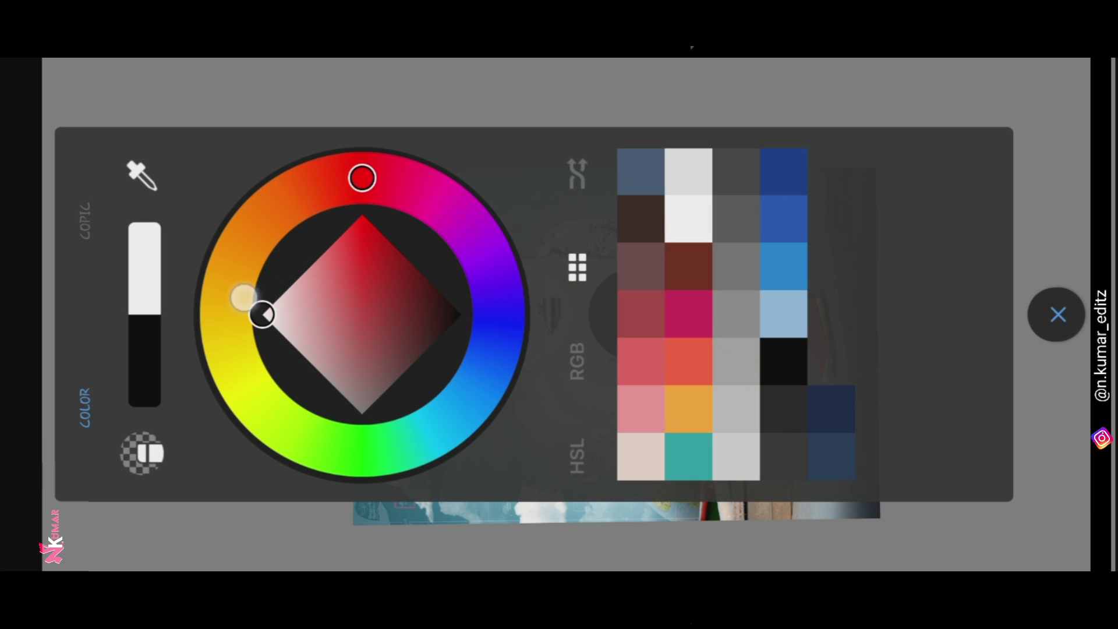
left_click(515, 73)
left_click_drag(513, 262, 513, 173)
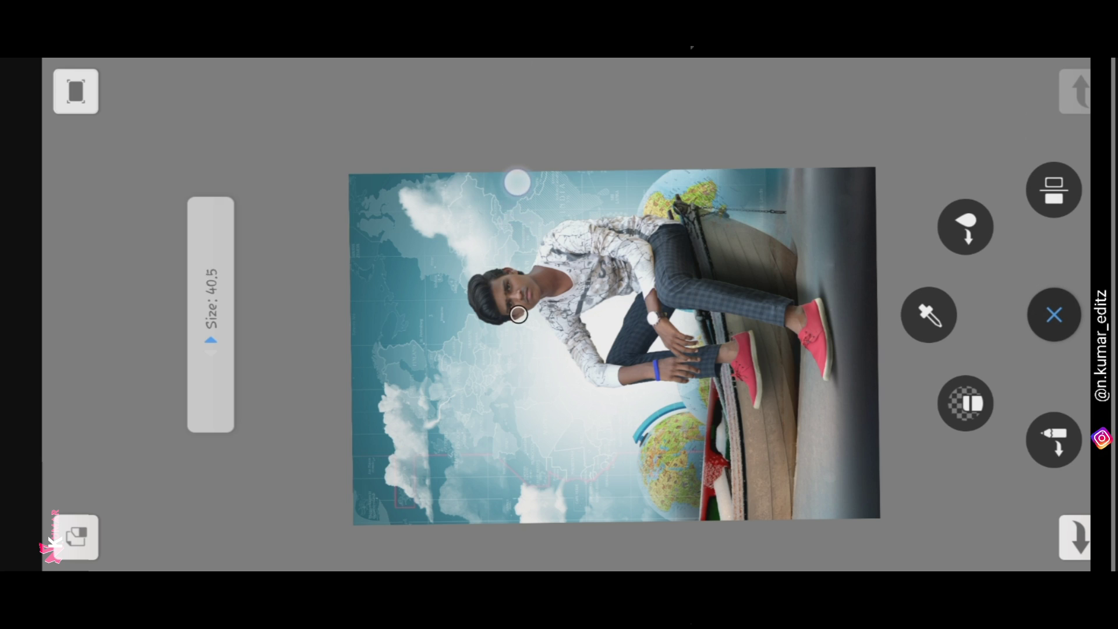
left_click(441, 237)
Step: Paint a light highlight stroke over the man's hand, then zoom out to the whole poster
left_click_drag(442, 237, 824, 358)
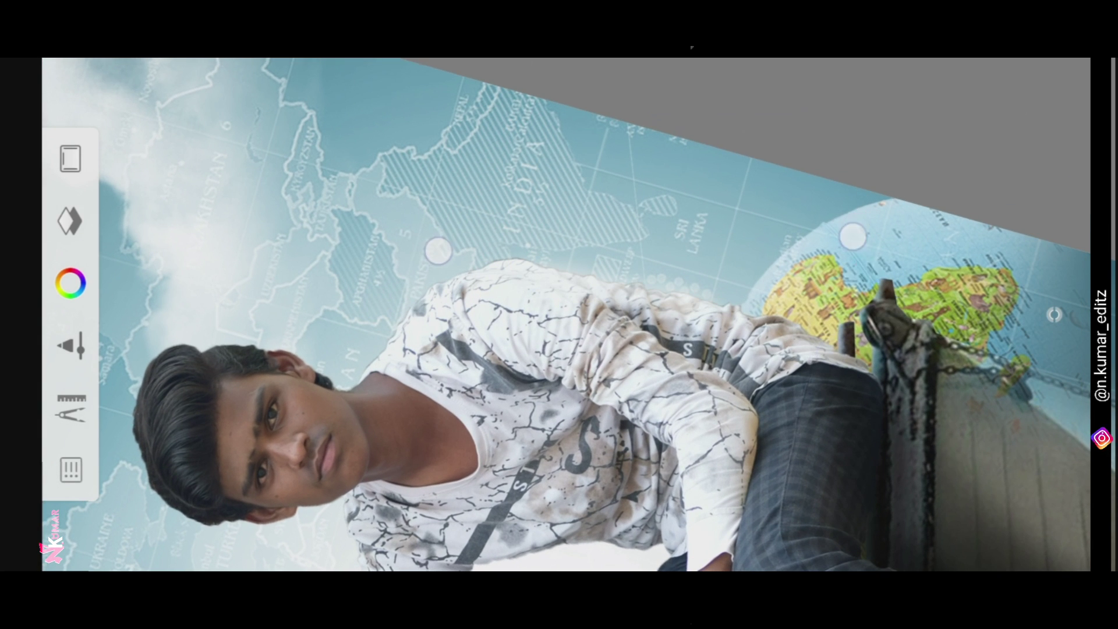
left_click_drag(438, 250, 524, 221)
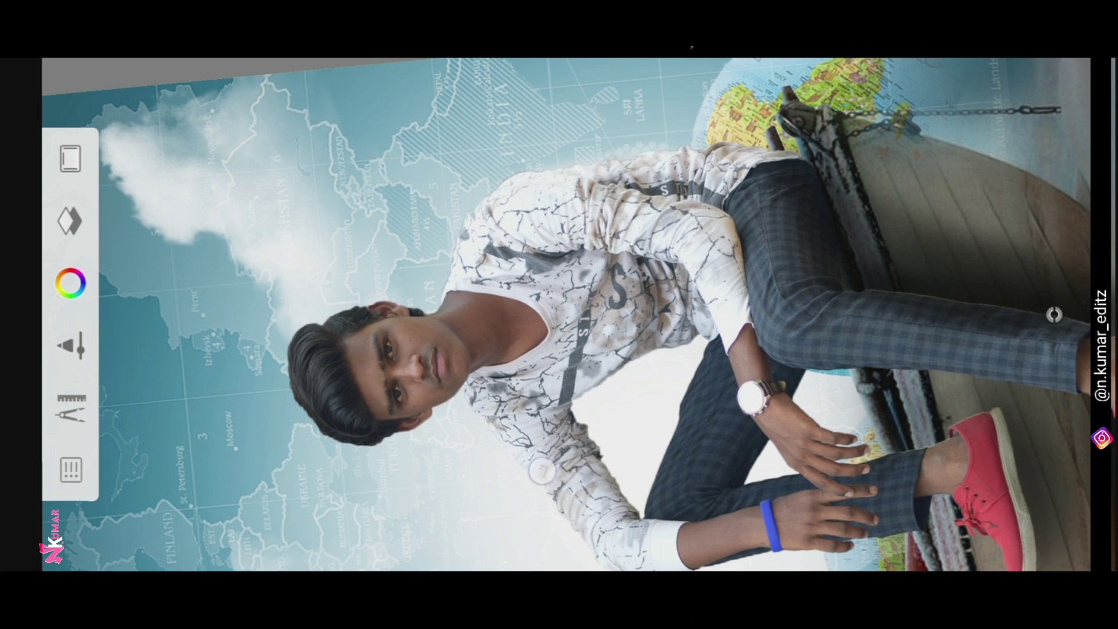
left_click(1054, 315)
mouse_move(533, 315)
left_mouse_down()
mouse_move(520, 317)
mouse_move(522, 331)
left_mouse_up()
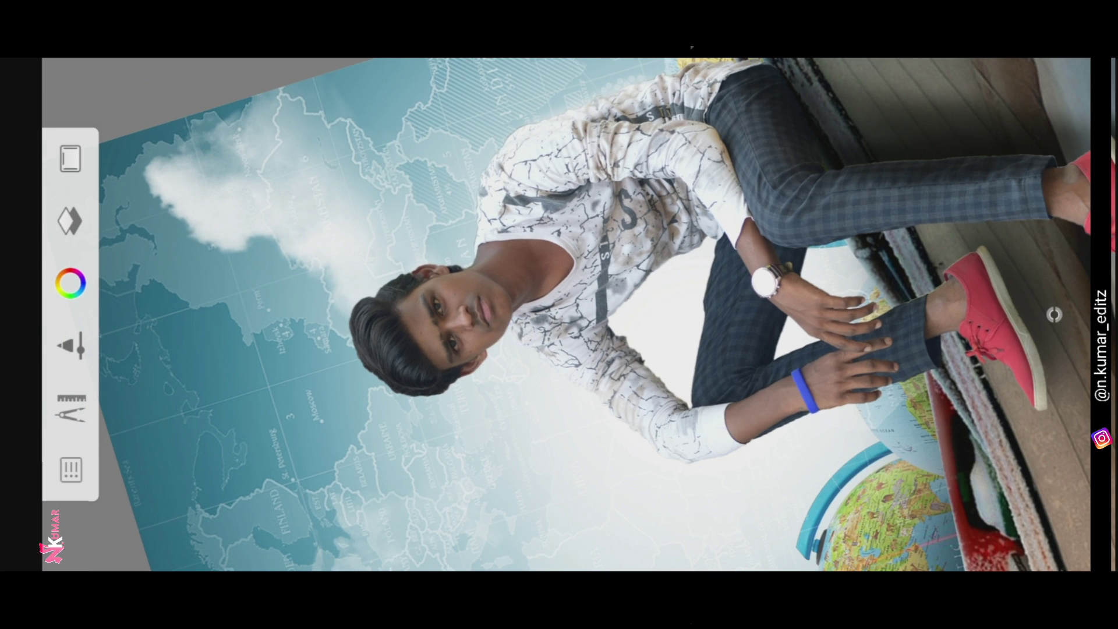
left_click_drag(771, 414, 879, 379)
left_click_drag(839, 326, 882, 197)
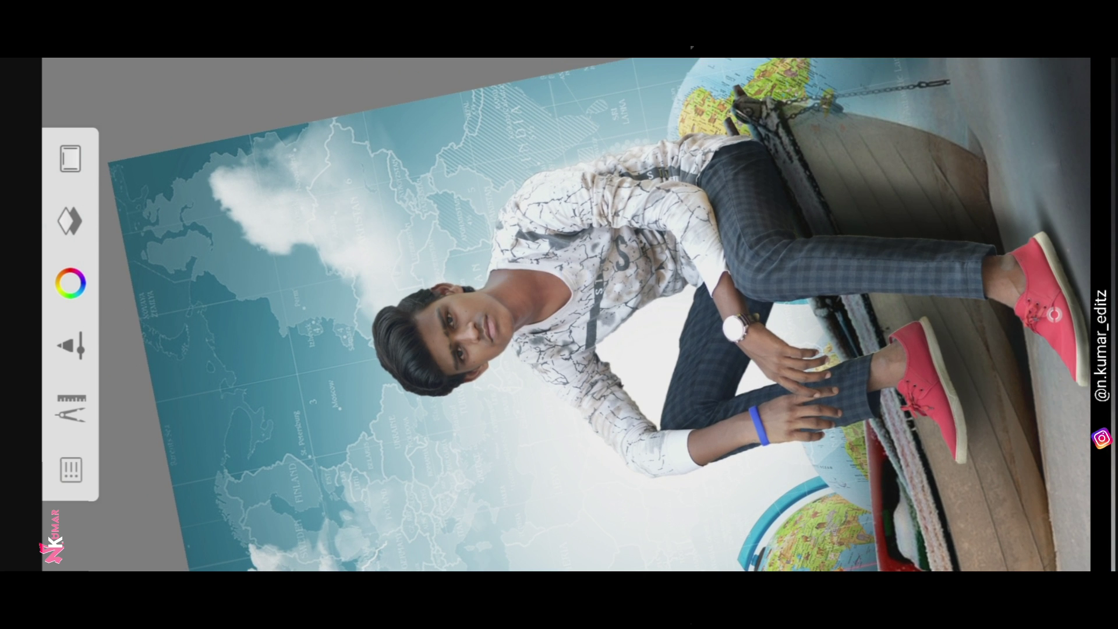
mouse_move(414, 237)
left_mouse_down()
mouse_move(395, 228)
mouse_move(412, 229)
left_mouse_up()
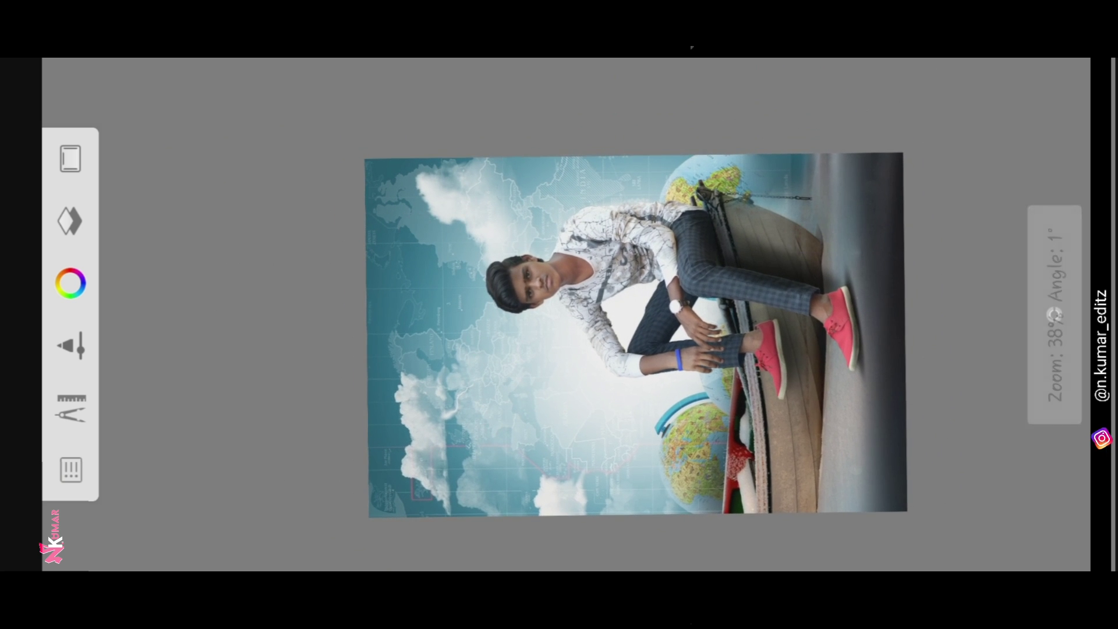
left_click_drag(342, 200, 368, 221)
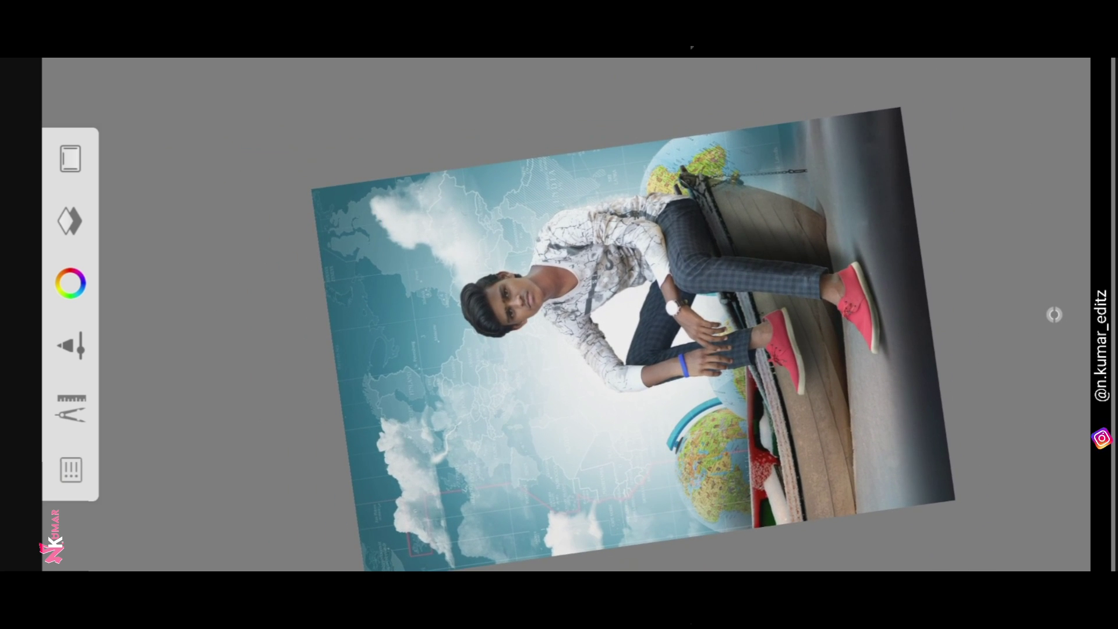
Step: Select the man's layer and choose Smudge Soft Round Brush 2 at size 10.4, flow 15%, strength 37%
left_click(69, 221)
left_click(656, 112)
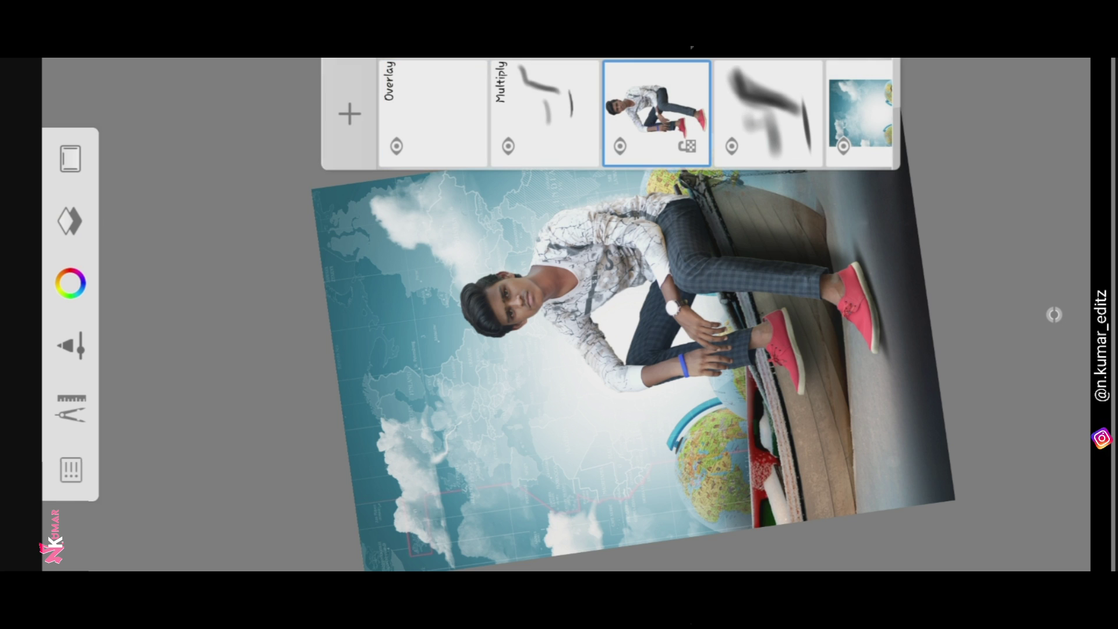
left_click_drag(681, 93, 664, 207)
left_click(548, 315)
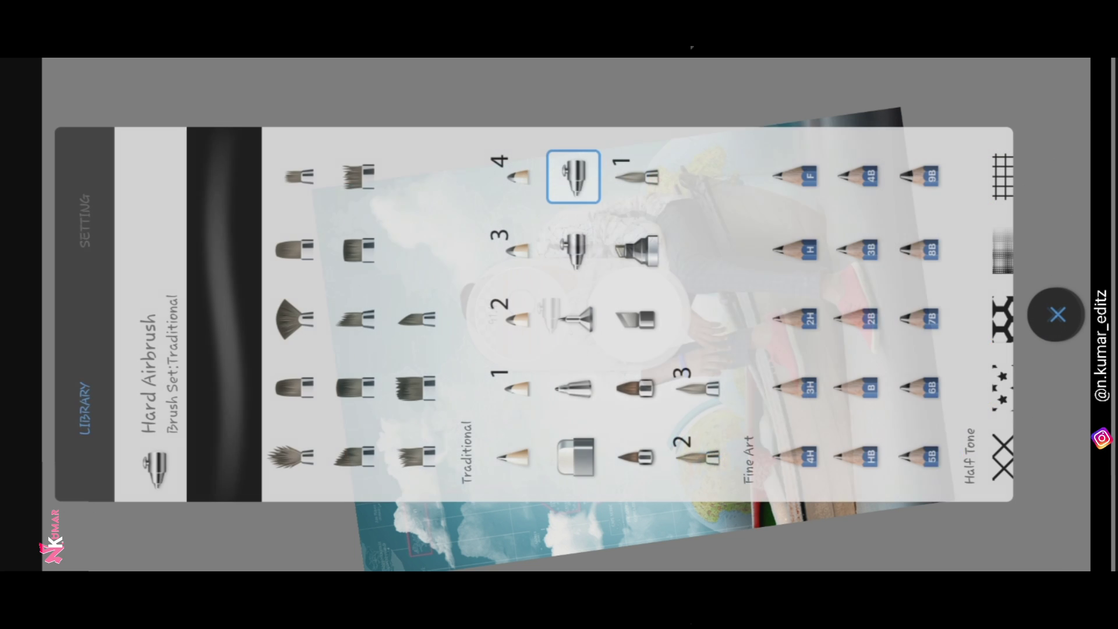
left_click_drag(604, 227, 432, 208)
left_click_drag(874, 227, 540, 225)
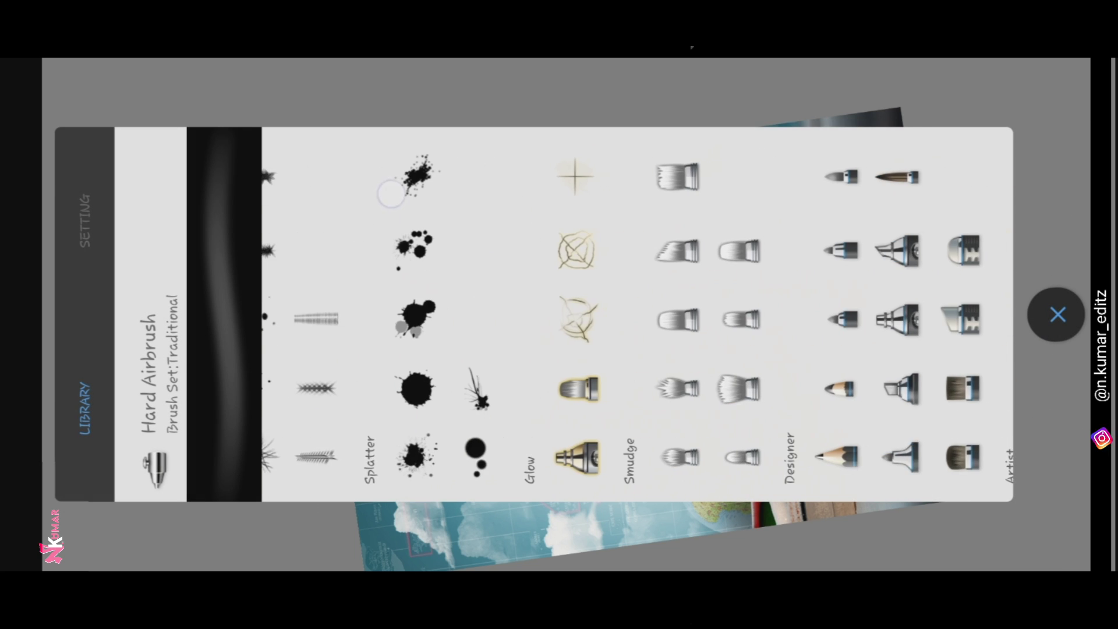
left_click(568, 457)
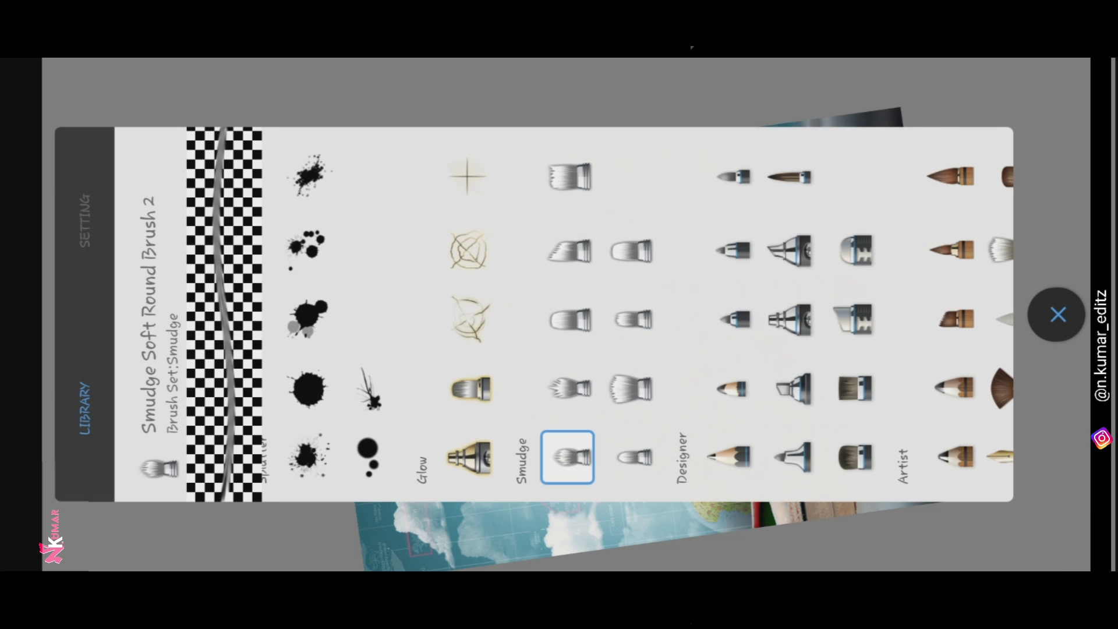
left_click(87, 197)
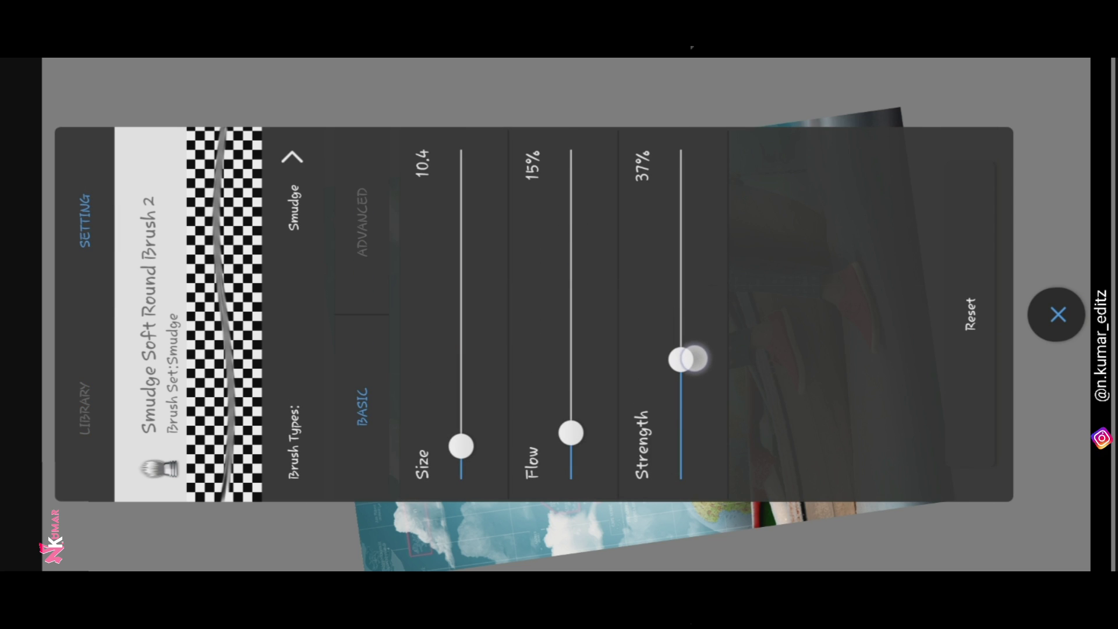
Step: Zoom in and smudge wispy strands out along the lower edge of the hair
left_click(1059, 315)
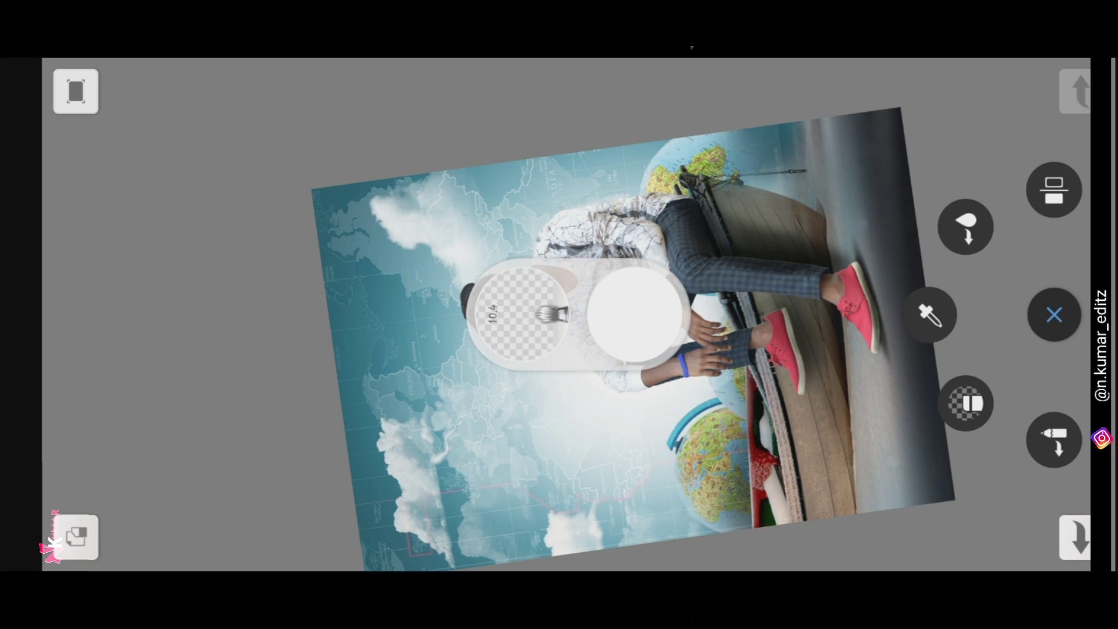
scroll(559, 315, "up", 2)
scroll(559, 315, "up", 3)
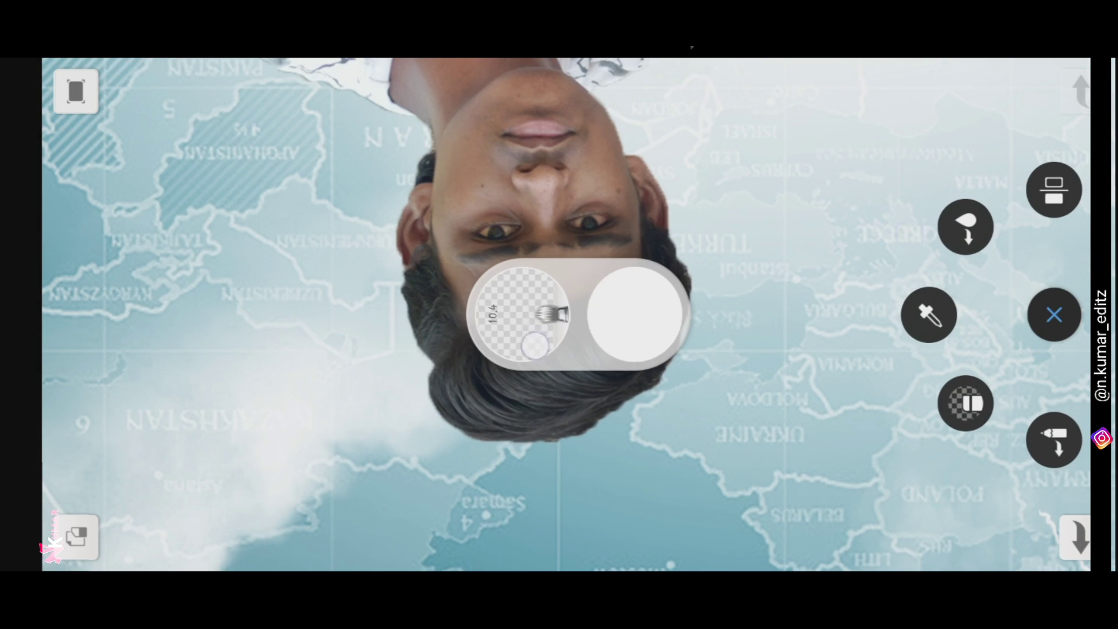
scroll(559, 314, "up", 3)
scroll(559, 315, "up", 2)
mouse_move(359, 335)
left_mouse_down()
mouse_move(586, 467)
mouse_move(475, 447)
mouse_move(495, 377)
mouse_move(542, 360)
left_mouse_up()
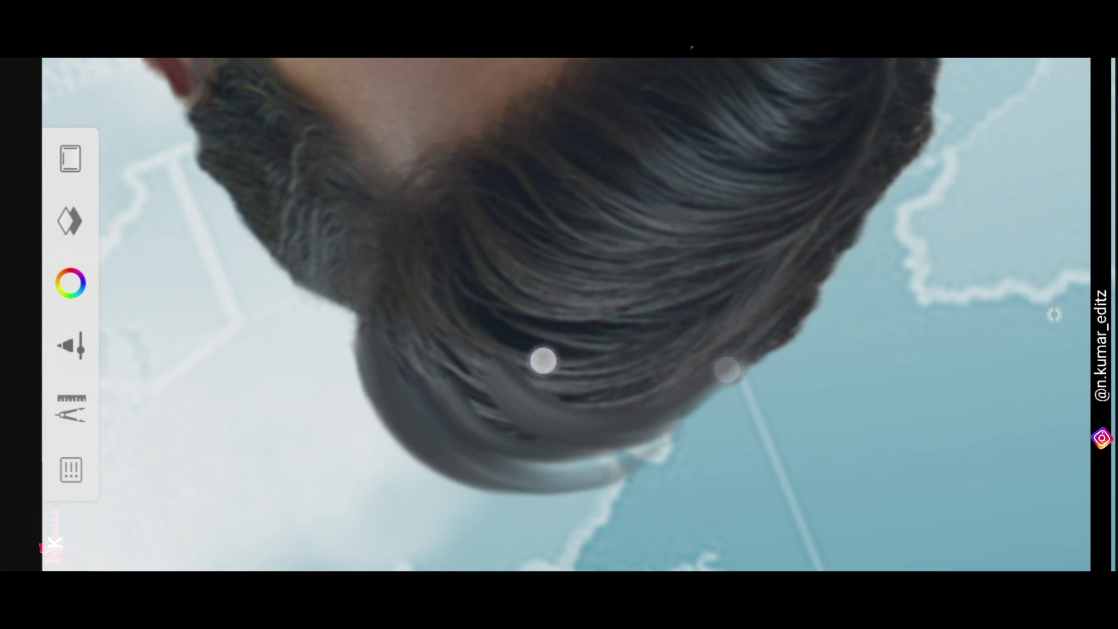
mouse_move(385, 294)
left_mouse_down()
mouse_move(509, 433)
mouse_move(419, 361)
mouse_move(649, 387)
mouse_move(670, 356)
left_mouse_up()
scroll(615, 274, "down", 2)
mouse_move(538, 440)
left_mouse_down()
mouse_move(579, 375)
mouse_move(706, 312)
mouse_move(721, 292)
mouse_move(728, 301)
left_mouse_up()
mouse_move(599, 291)
left_mouse_down()
mouse_move(379, 292)
mouse_move(564, 352)
mouse_move(610, 379)
mouse_move(556, 410)
mouse_move(689, 292)
mouse_move(612, 329)
mouse_move(694, 318)
mouse_move(627, 332)
mouse_move(717, 303)
left_mouse_up()
Step: Smudge strands along the upper hair edge and its curve, then straighten the canvas
mouse_move(590, 324)
left_mouse_down()
mouse_move(550, 377)
mouse_move(442, 277)
left_mouse_up()
left_click_drag(793, 198, 1054, 314)
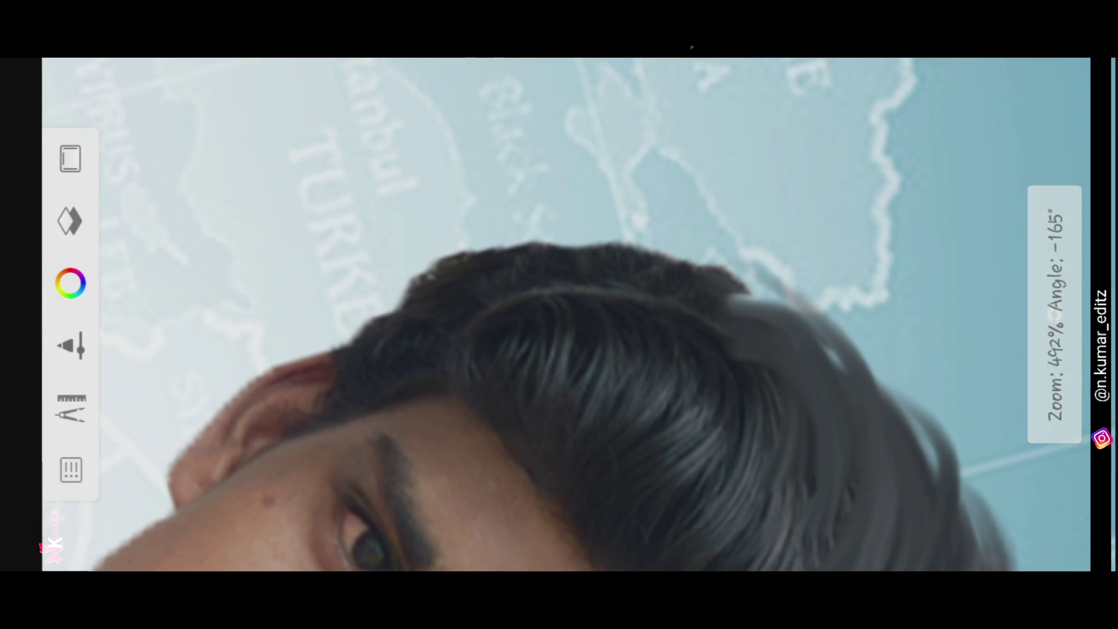
mouse_move(484, 251)
left_mouse_down()
mouse_move(614, 244)
mouse_move(708, 265)
mouse_move(784, 310)
left_mouse_up()
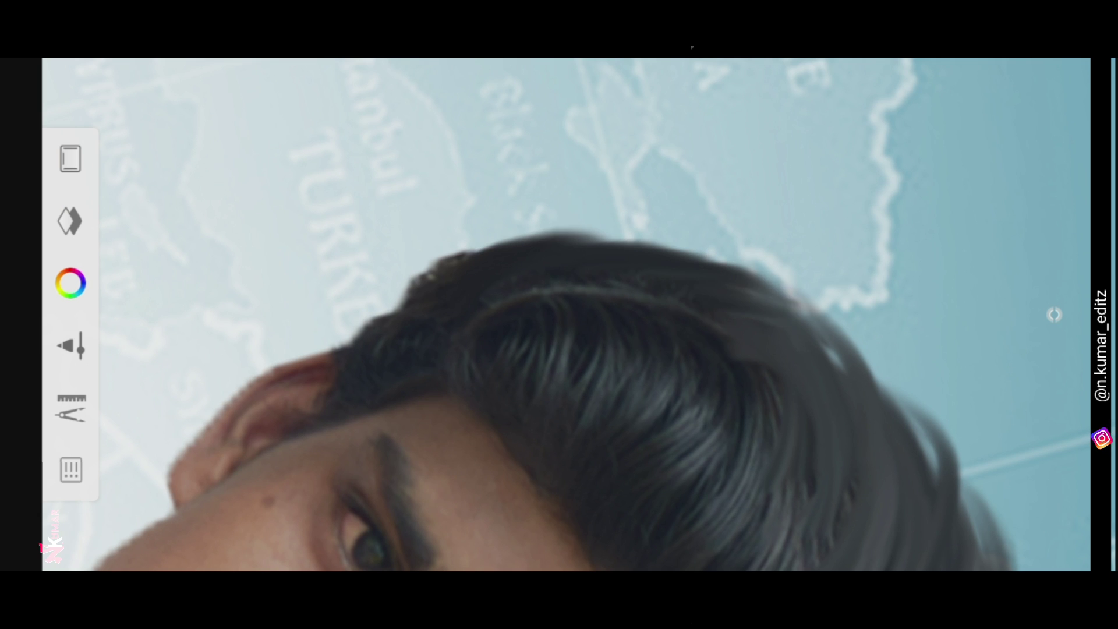
mouse_move(641, 292)
left_mouse_down()
mouse_move(575, 269)
mouse_move(804, 324)
left_mouse_up()
mouse_move(487, 291)
left_mouse_down()
mouse_move(485, 427)
mouse_move(587, 477)
left_mouse_up()
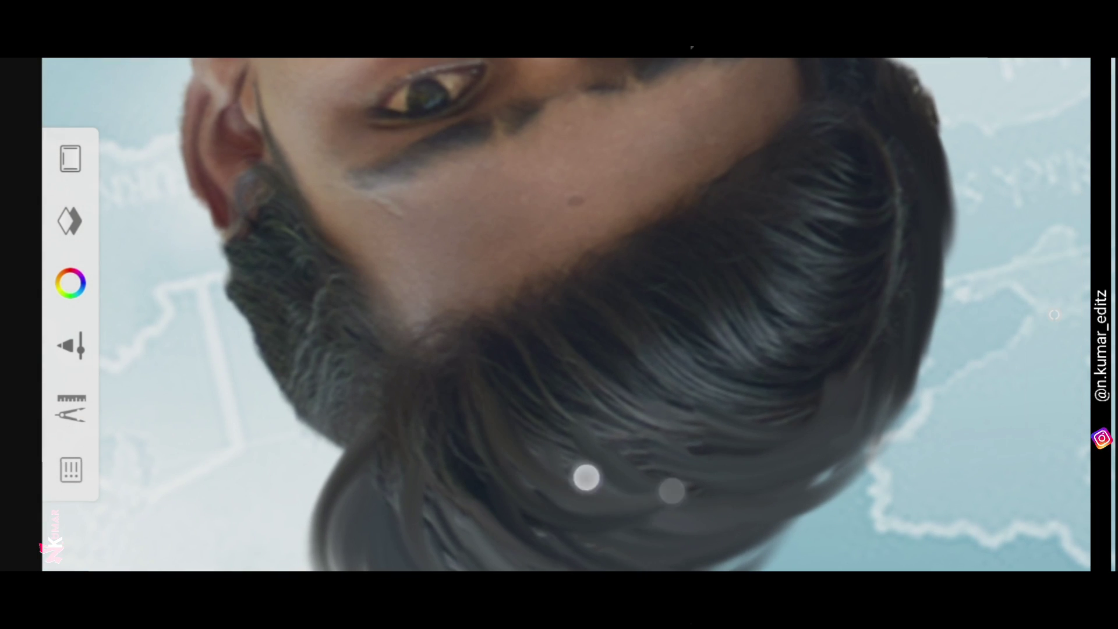
mouse_move(672, 491)
left_mouse_down()
mouse_move(781, 429)
mouse_move(844, 330)
left_mouse_up()
mouse_move(728, 335)
left_mouse_down()
mouse_move(857, 316)
mouse_move(574, 320)
mouse_move(562, 255)
mouse_move(465, 350)
mouse_move(560, 365)
mouse_move(639, 405)
mouse_move(582, 244)
left_mouse_up()
mouse_move(387, 254)
left_mouse_down()
mouse_move(523, 220)
mouse_move(531, 237)
mouse_move(442, 302)
mouse_move(387, 279)
mouse_move(412, 268)
mouse_move(342, 267)
mouse_move(354, 254)
left_mouse_up()
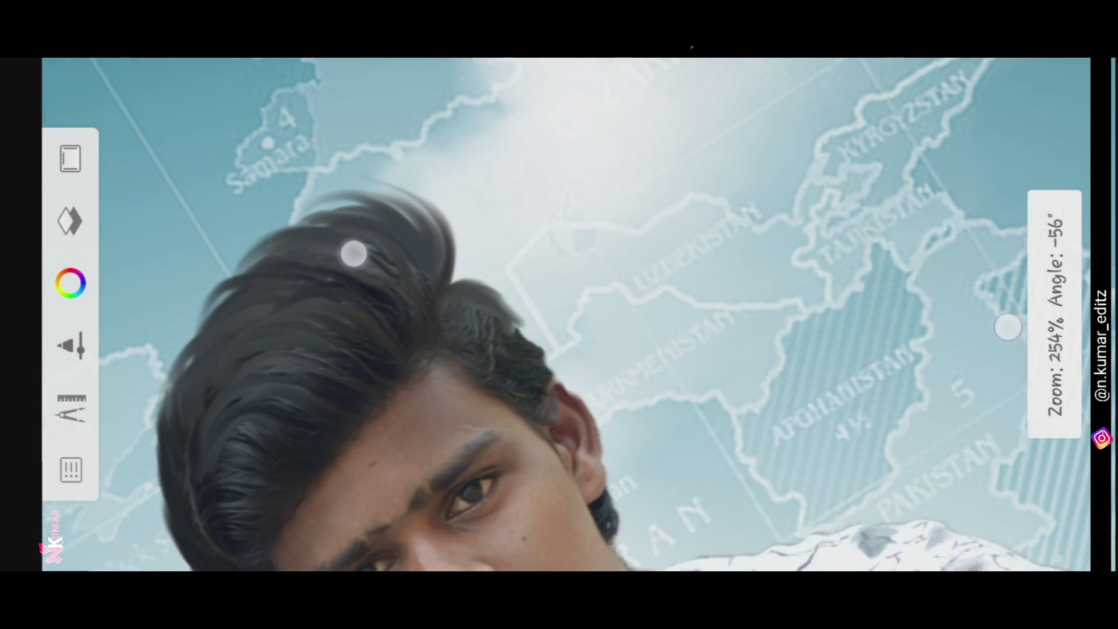
mouse_move(427, 392)
left_mouse_down()
mouse_move(307, 310)
mouse_move(594, 404)
mouse_move(446, 247)
mouse_move(417, 310)
mouse_move(407, 299)
mouse_move(414, 277)
mouse_move(392, 309)
mouse_move(392, 298)
left_mouse_up()
mouse_move(882, 261)
left_mouse_down()
mouse_move(886, 274)
mouse_move(886, 253)
left_mouse_up()
Step: Save the updated sketch with the main menu's Save current sketch option
left_click(71, 470)
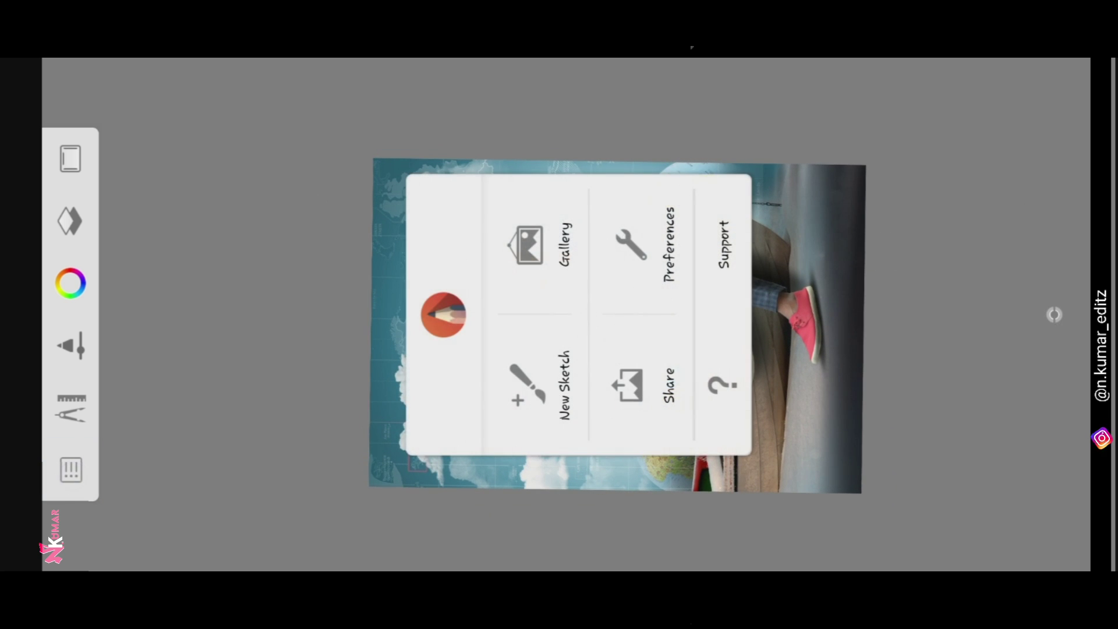
left_click(530, 385)
left_click(573, 326)
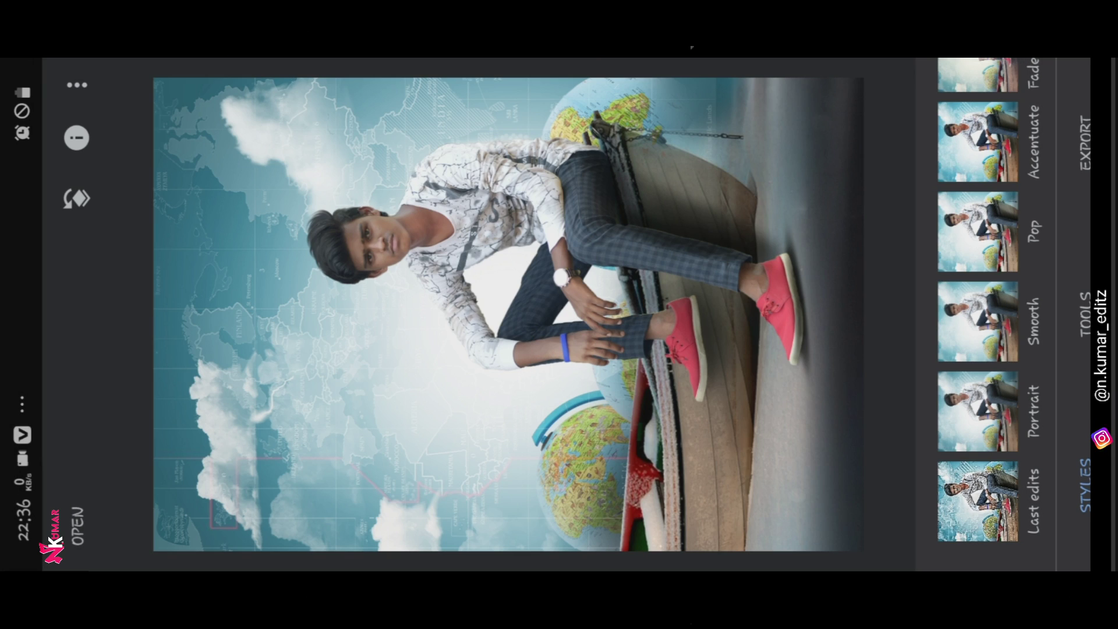
Step: Apply Snapseed's Details tool with raised Structure and Sharpening at +25
left_click(1085, 314)
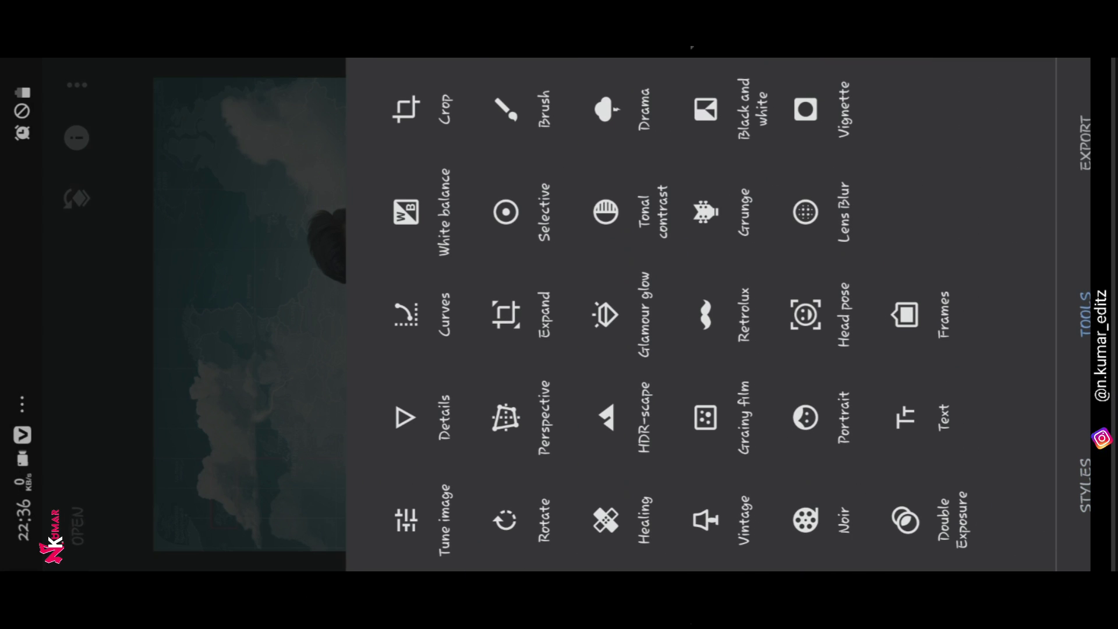
left_click(407, 406)
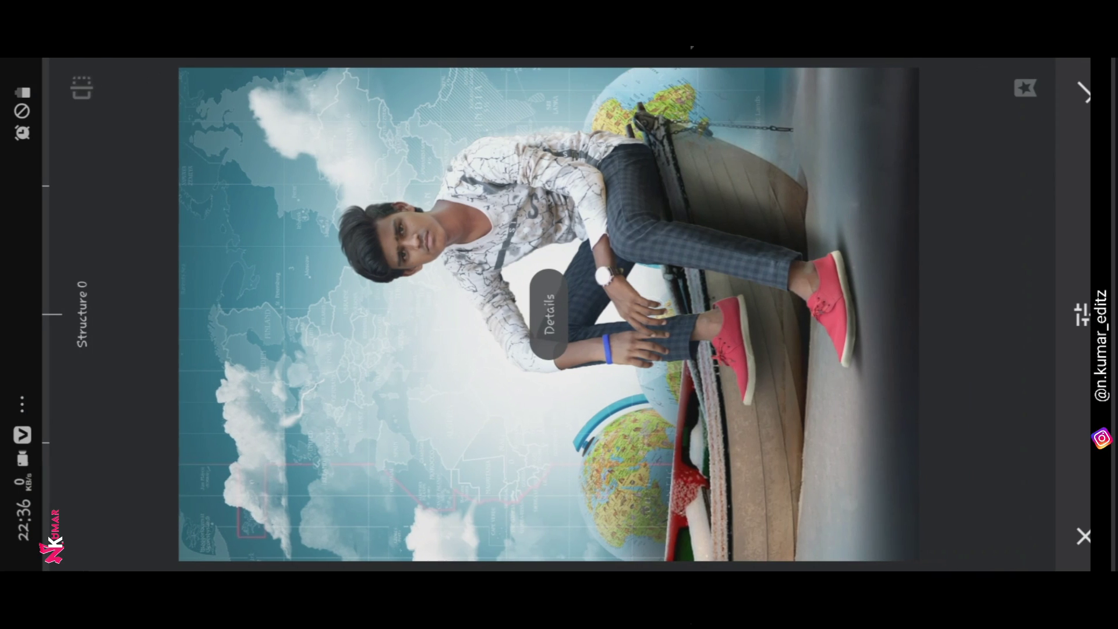
mouse_move(765, 310)
left_mouse_down()
mouse_move(779, 208)
mouse_move(774, 256)
mouse_move(818, 230)
left_mouse_up()
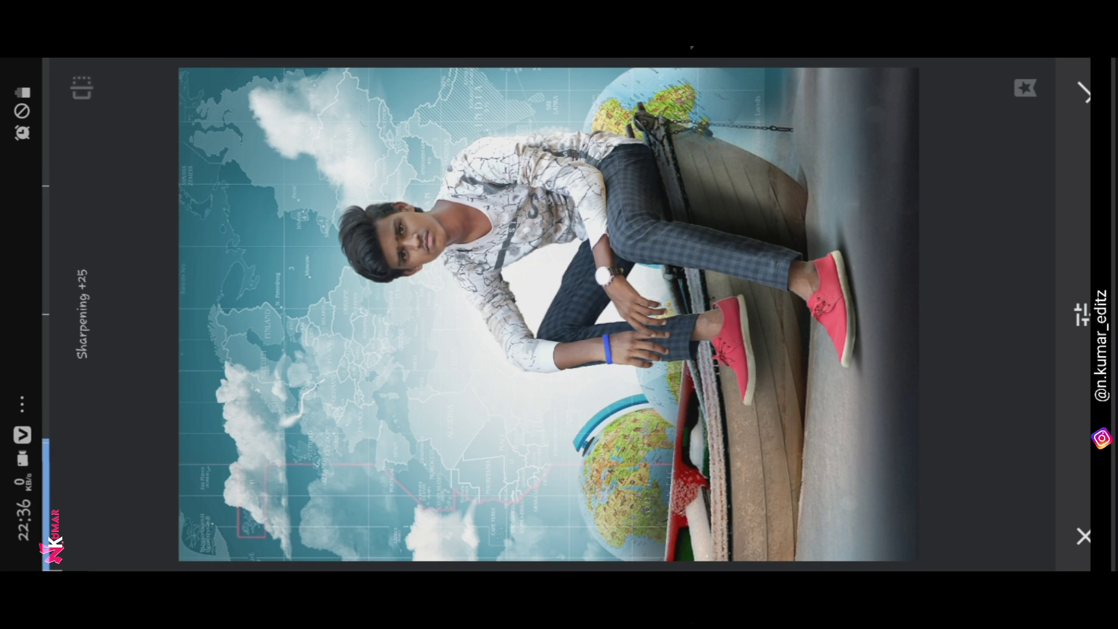
left_click(1079, 92)
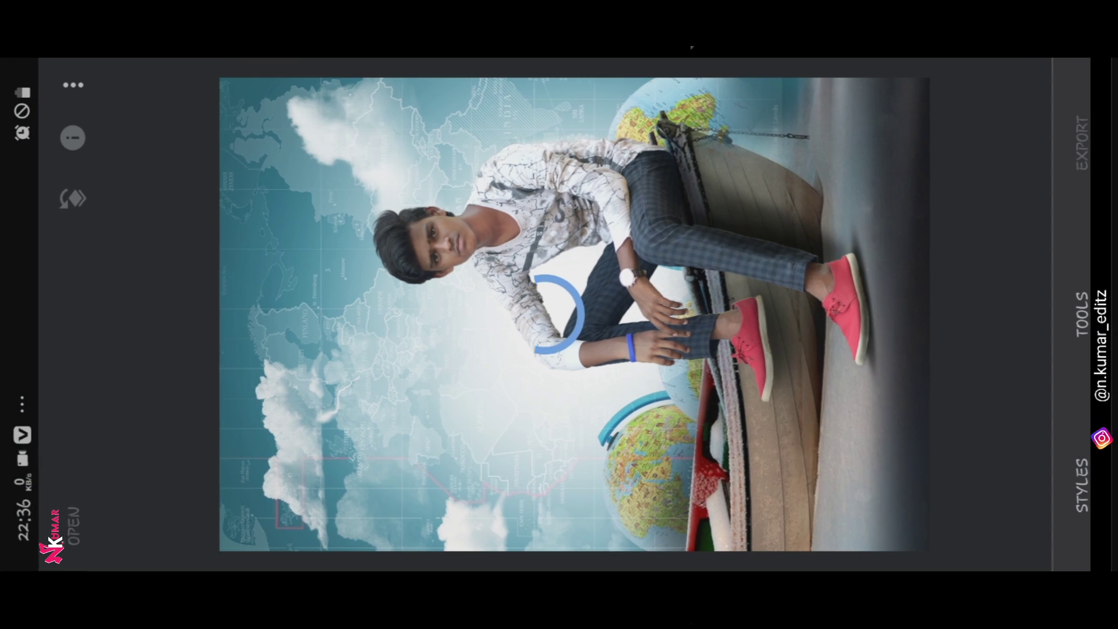
Step: Add a Selective point on the man's face, enlarge it, and boost brightness and saturation
left_click(1085, 315)
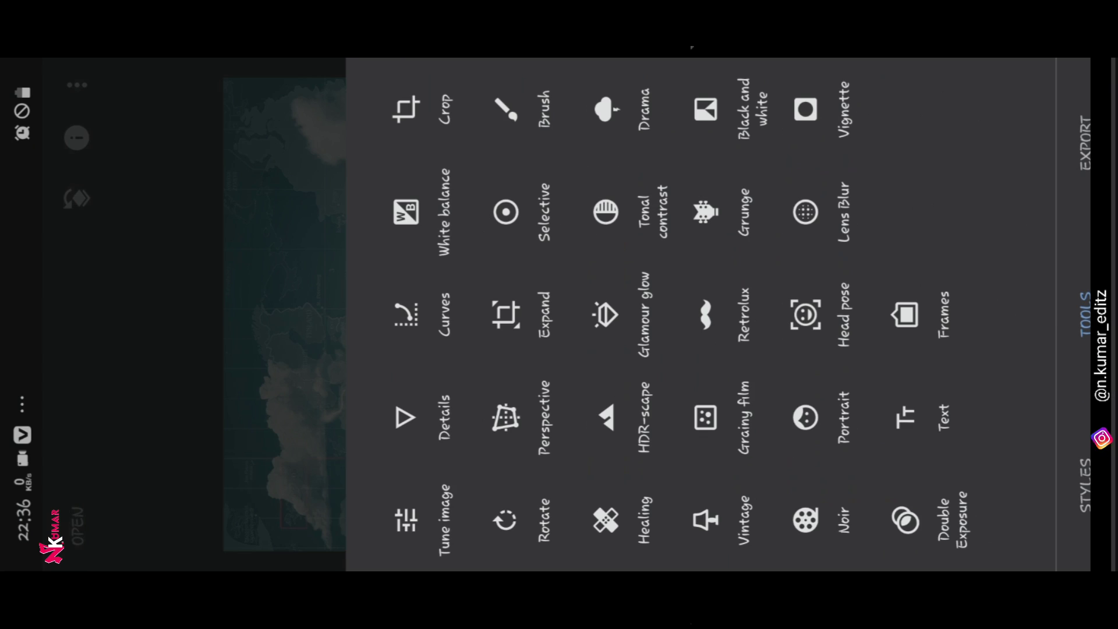
left_click(505, 211)
left_click_drag(521, 228, 432, 225)
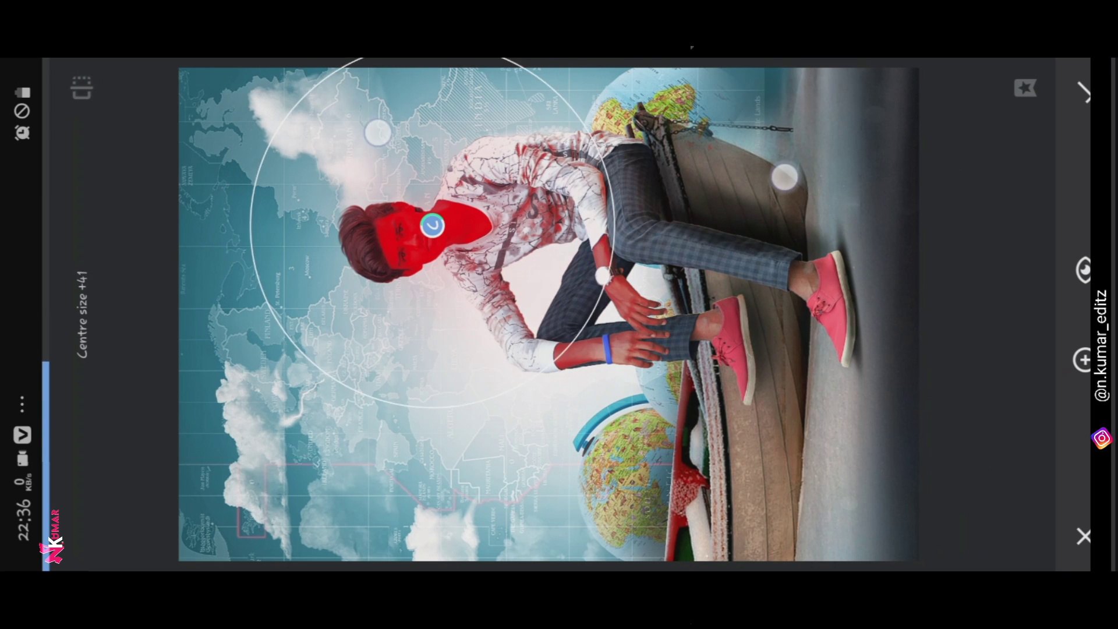
left_click_drag(380, 130, 335, 112)
left_click_drag(833, 198, 831, 190)
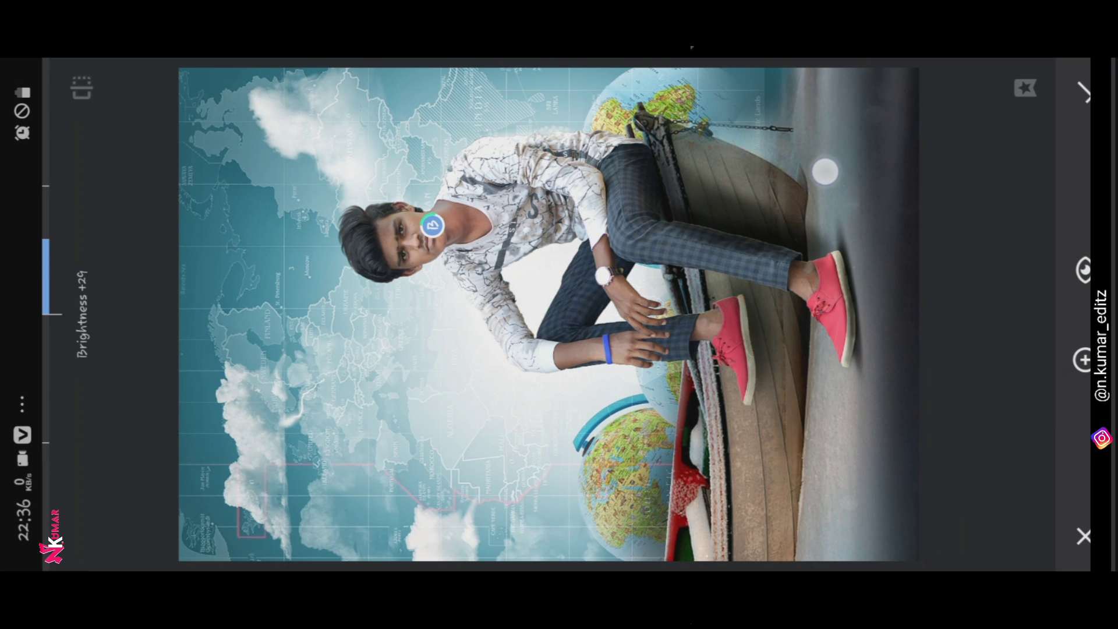
left_click_drag(292, 88, 304, 92)
mouse_move(856, 138)
left_mouse_down()
mouse_move(793, 137)
mouse_move(814, 168)
left_mouse_up()
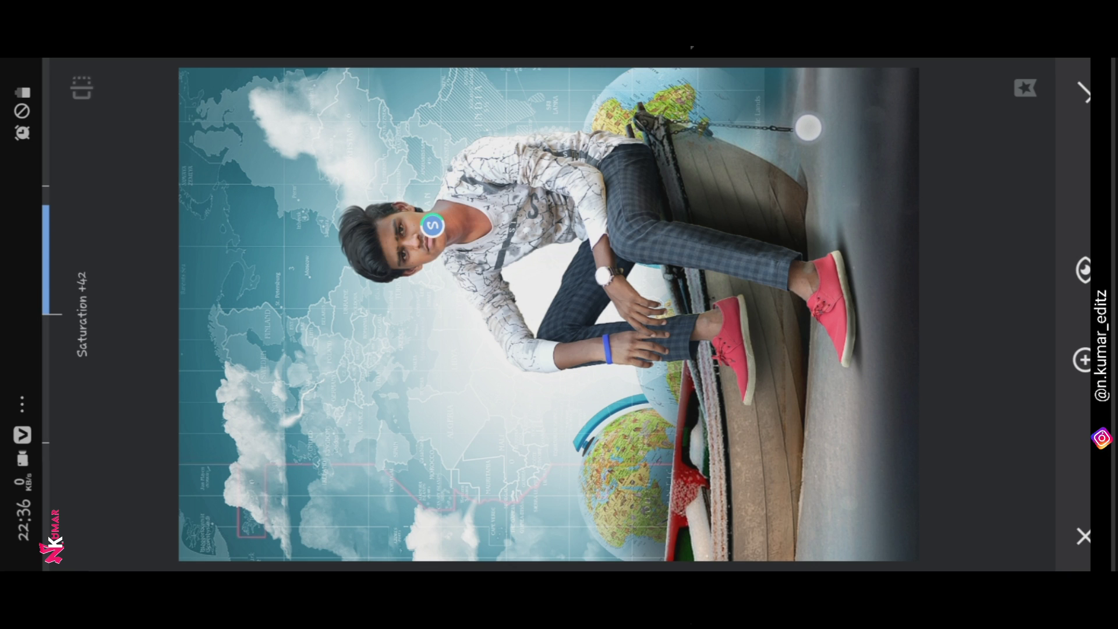
Step: Add a point on the hands with higher brightness, saturation and structure
left_click_drag(617, 320, 619, 355)
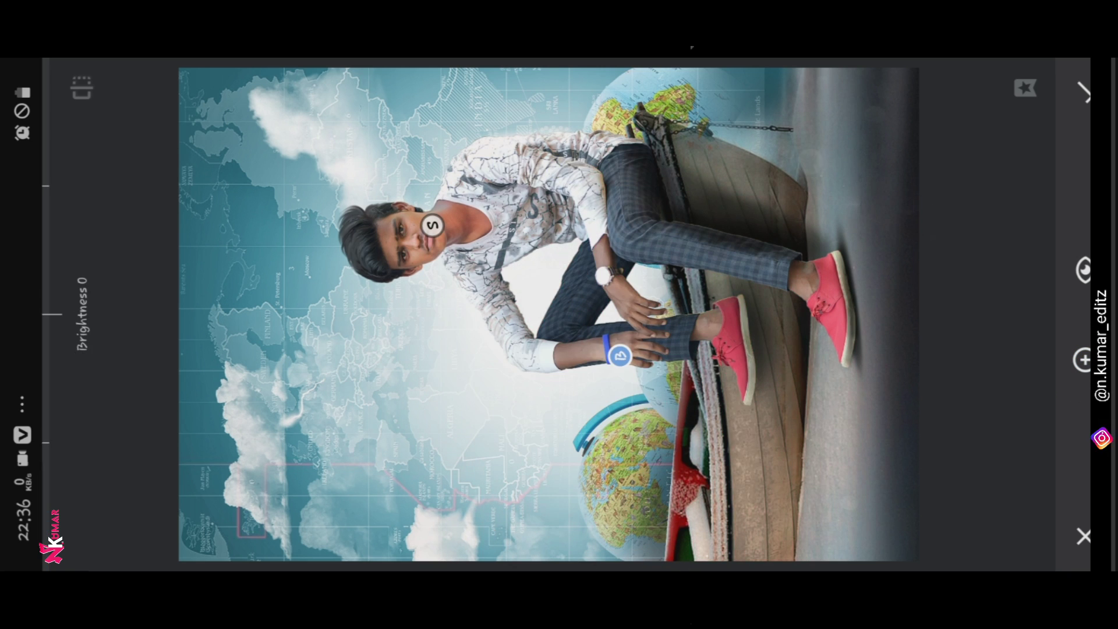
mouse_move(881, 215)
left_mouse_down()
mouse_move(964, 173)
mouse_move(952, 230)
mouse_move(912, 180)
left_mouse_up()
mouse_move(932, 225)
left_mouse_down()
mouse_move(929, 162)
mouse_move(861, 172)
left_mouse_up()
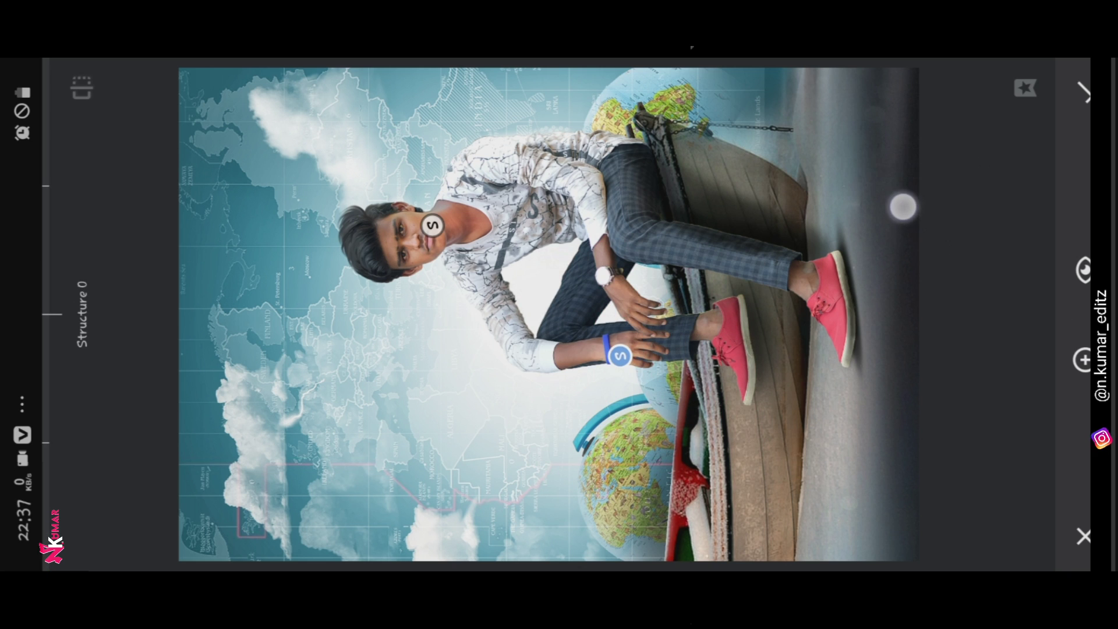
left_click_drag(904, 204, 902, 164)
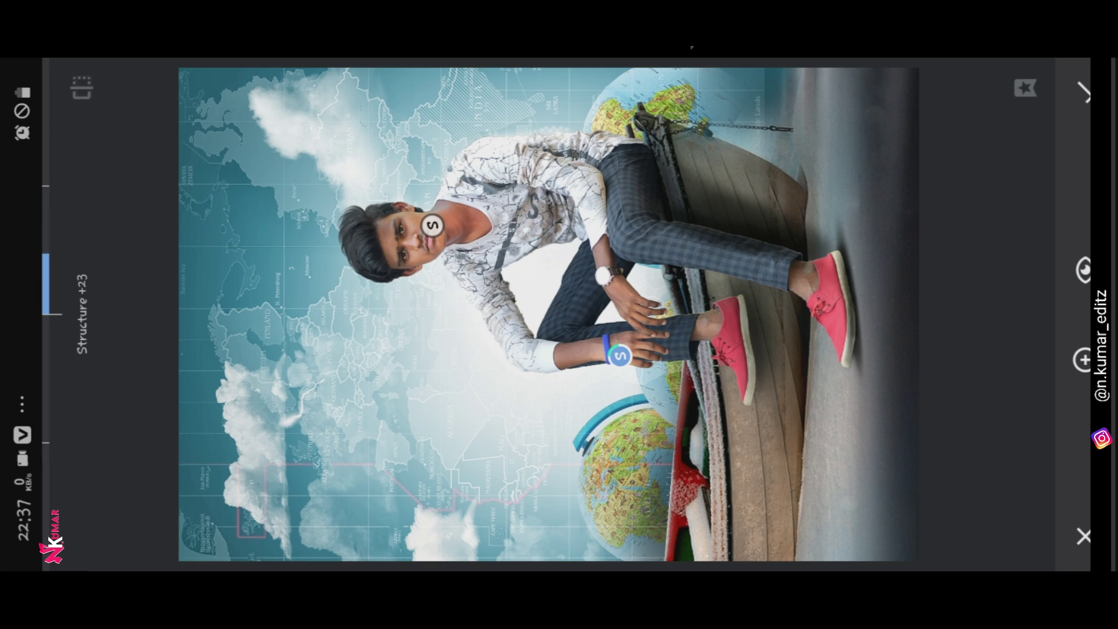
mouse_move(886, 136)
left_mouse_down()
mouse_move(878, 132)
mouse_move(890, 173)
left_mouse_up()
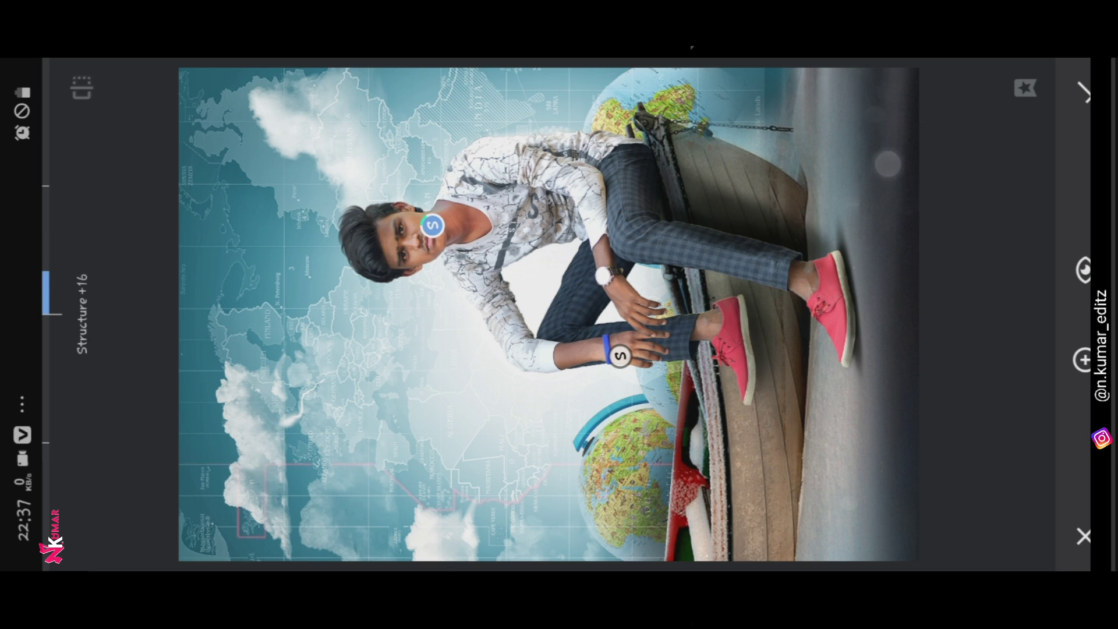
Step: Add points on both shoes boosting saturation and brightness, then apply the selective edits
left_click(1083, 360)
left_click_drag(775, 280, 814, 282)
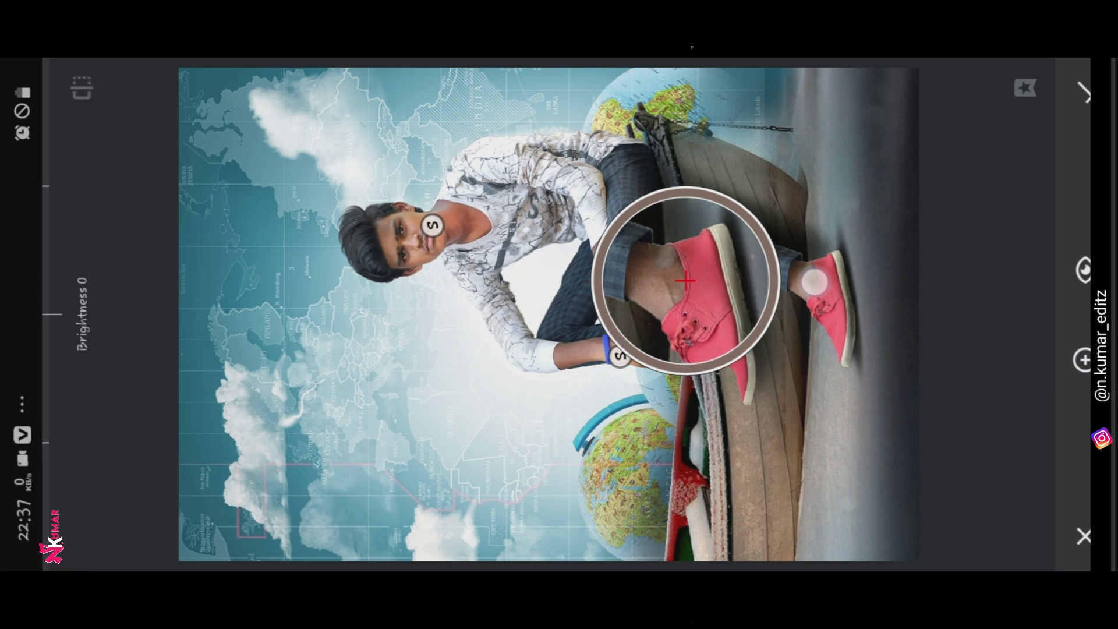
left_click_drag(909, 201, 923, 161)
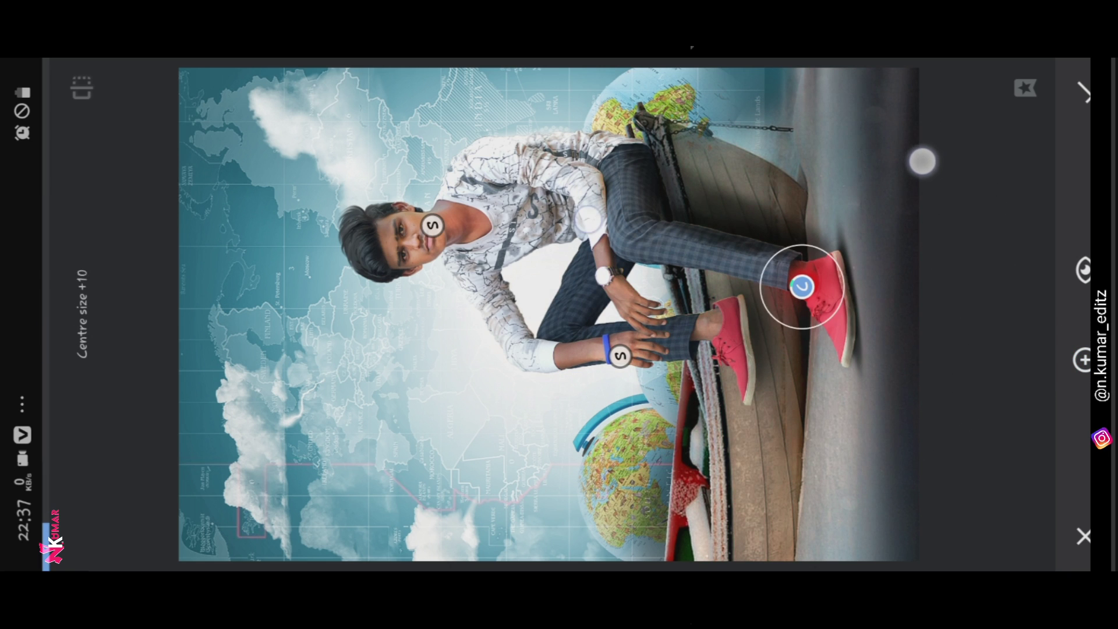
left_click_drag(967, 237, 962, 215)
mouse_move(949, 169)
left_mouse_down()
mouse_move(904, 164)
mouse_move(936, 190)
mouse_move(966, 187)
mouse_move(962, 208)
left_mouse_up()
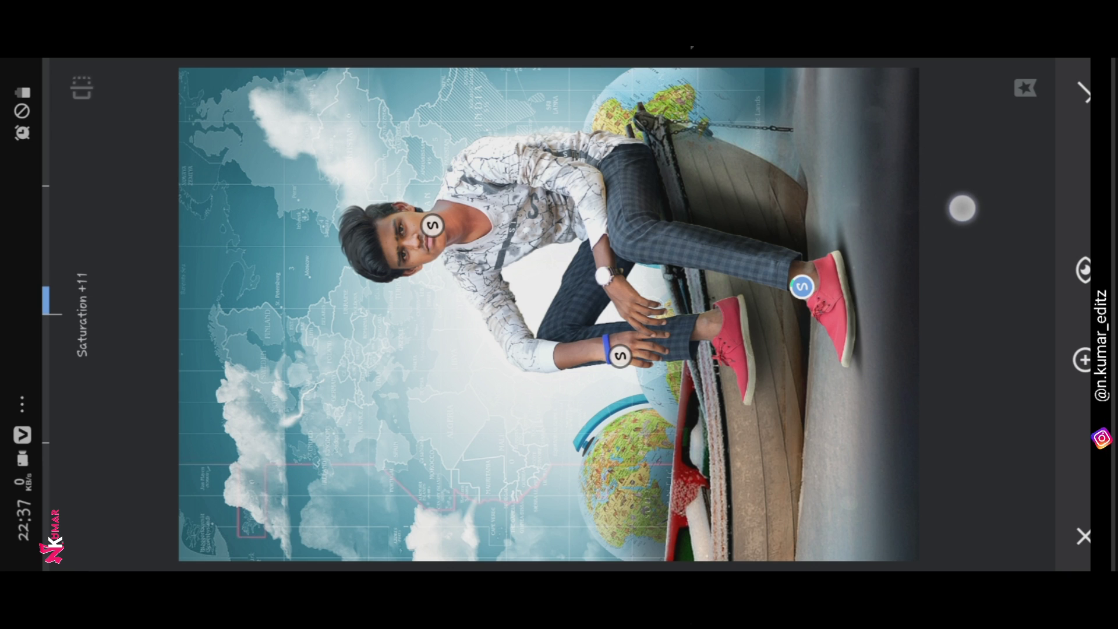
left_click(1081, 360)
left_click_drag(678, 299, 715, 325)
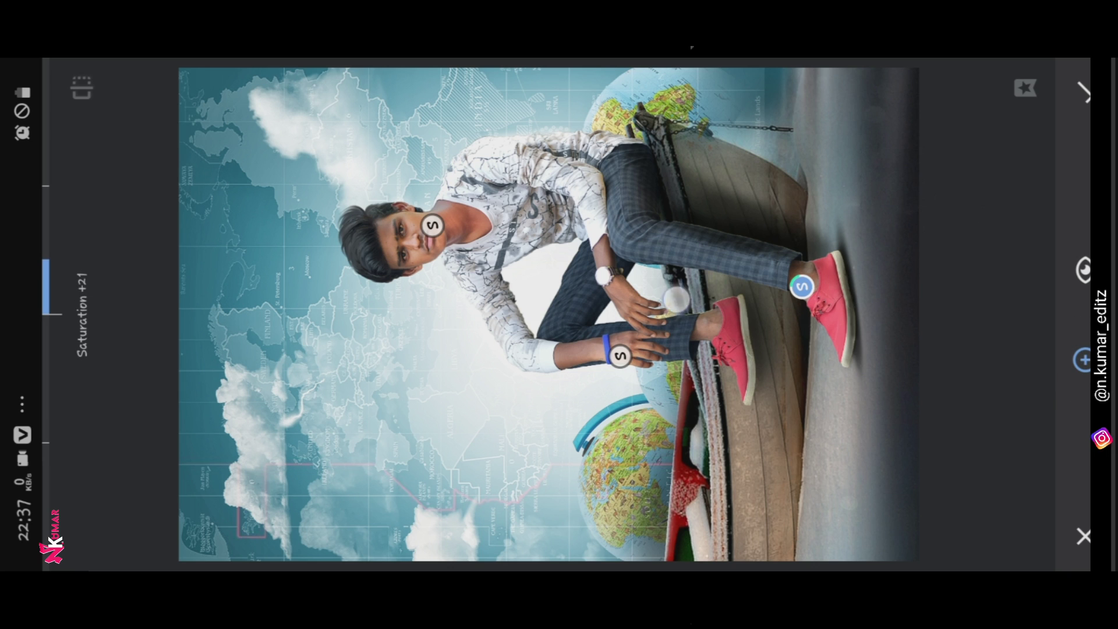
left_click_drag(893, 192, 854, 188)
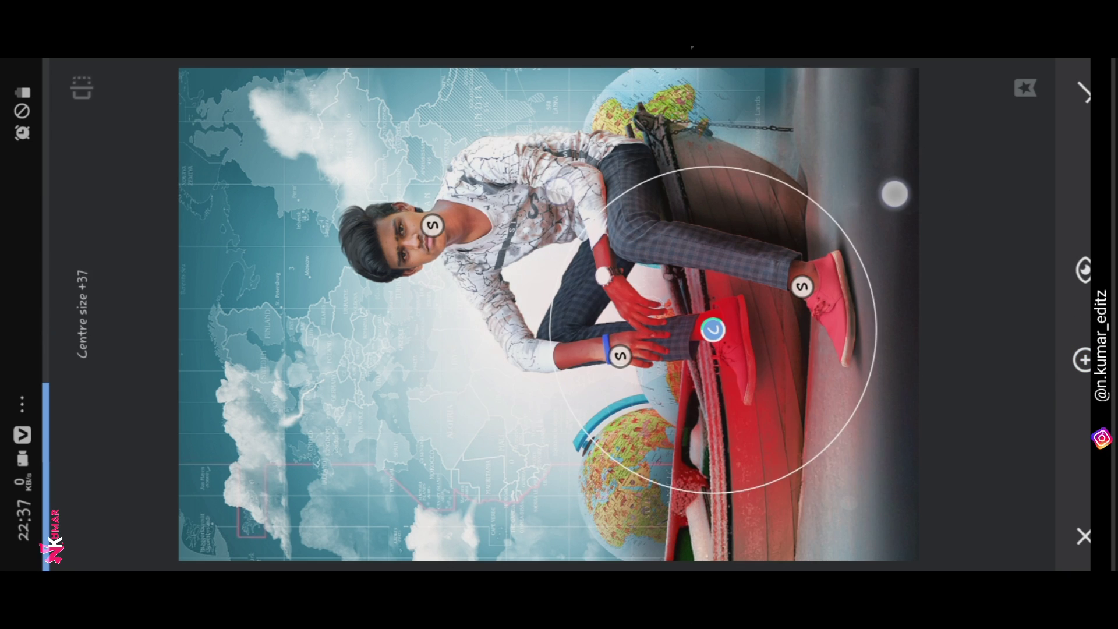
left_click_drag(932, 198, 932, 187)
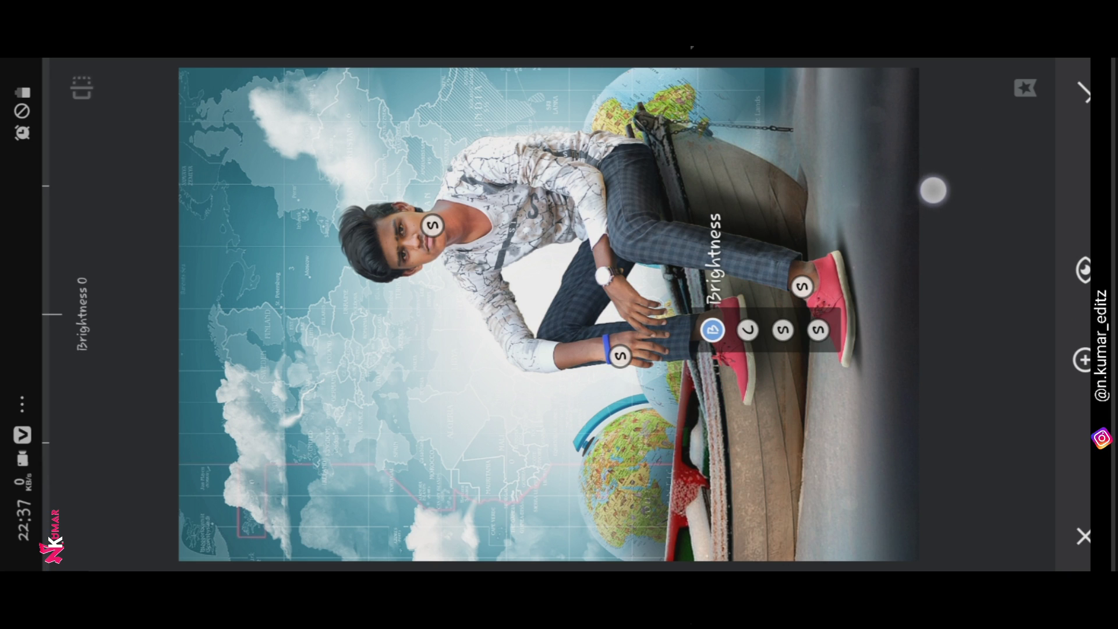
mouse_move(932, 230)
left_mouse_down()
mouse_move(929, 195)
mouse_move(905, 167)
mouse_move(920, 223)
mouse_move(919, 182)
mouse_move(897, 170)
mouse_move(916, 193)
left_mouse_up()
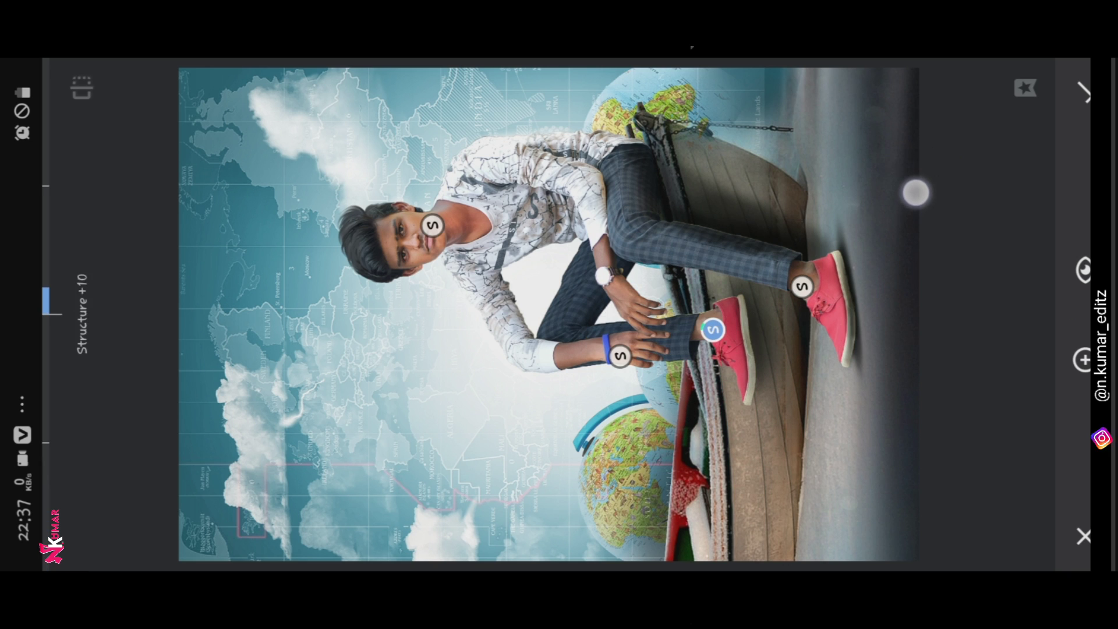
left_click(1085, 92)
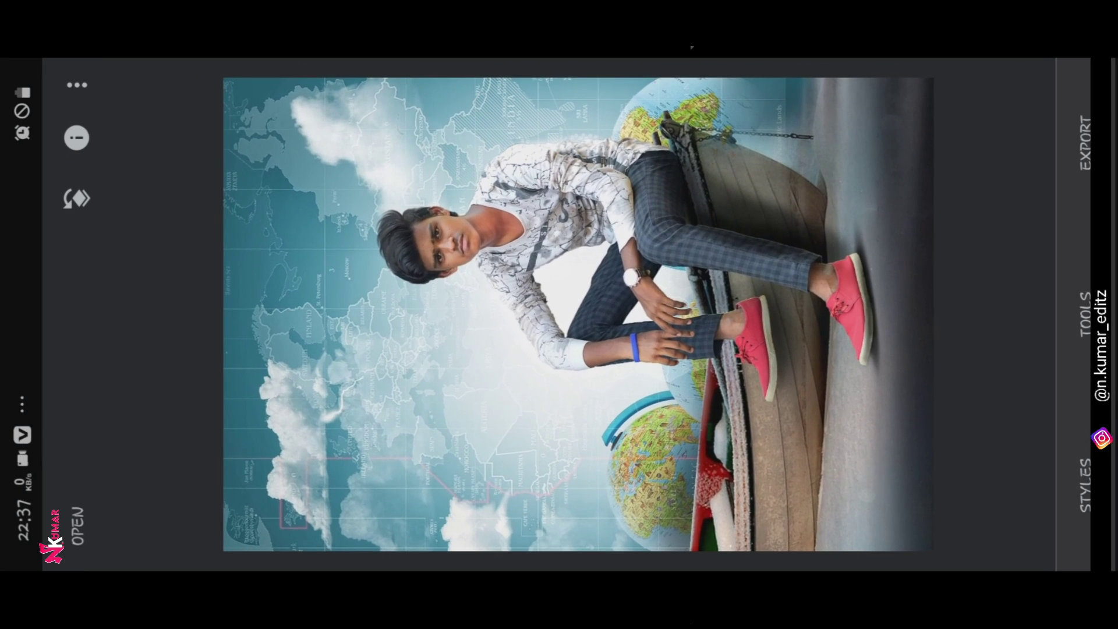
Step: Add a vignette that lowers outer brightness, apply it, and bring up the save options
left_click(1085, 315)
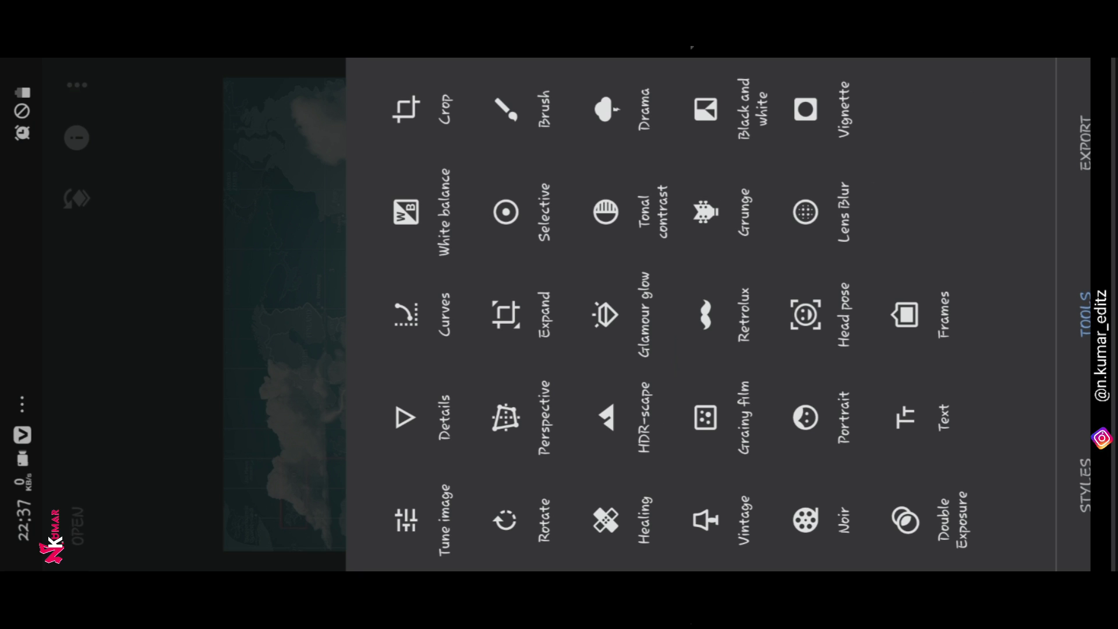
left_click(815, 109)
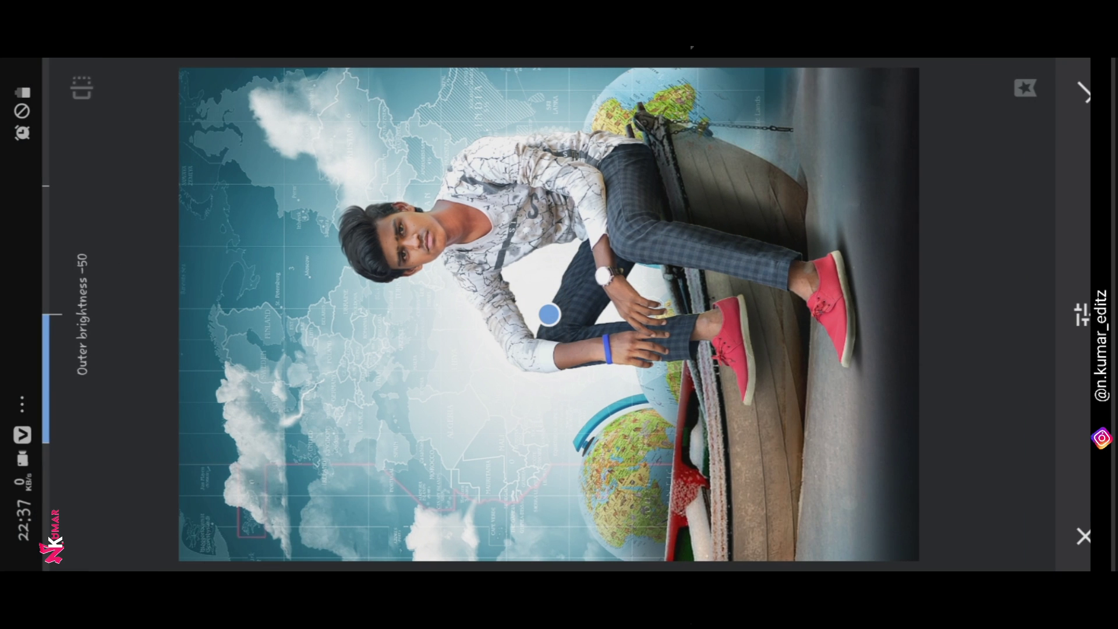
left_click_drag(794, 182, 801, 306)
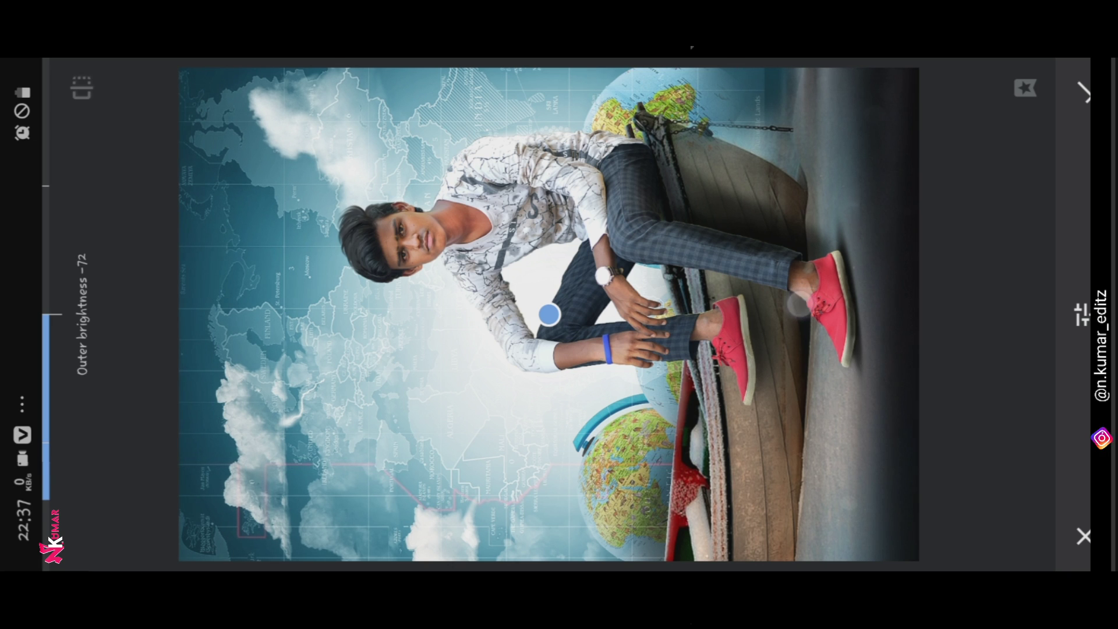
left_click(1081, 98)
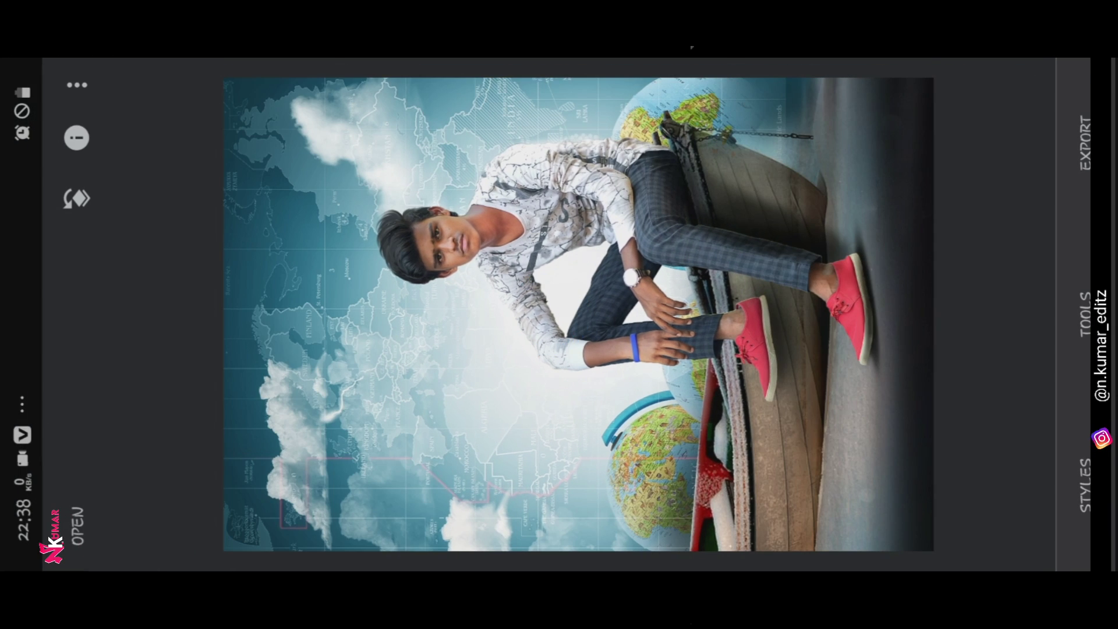
left_click(1084, 143)
Step: Save the edited copy, then in Lightroom apply Auto tone and ease Highlights to about -43
left_click(876, 393)
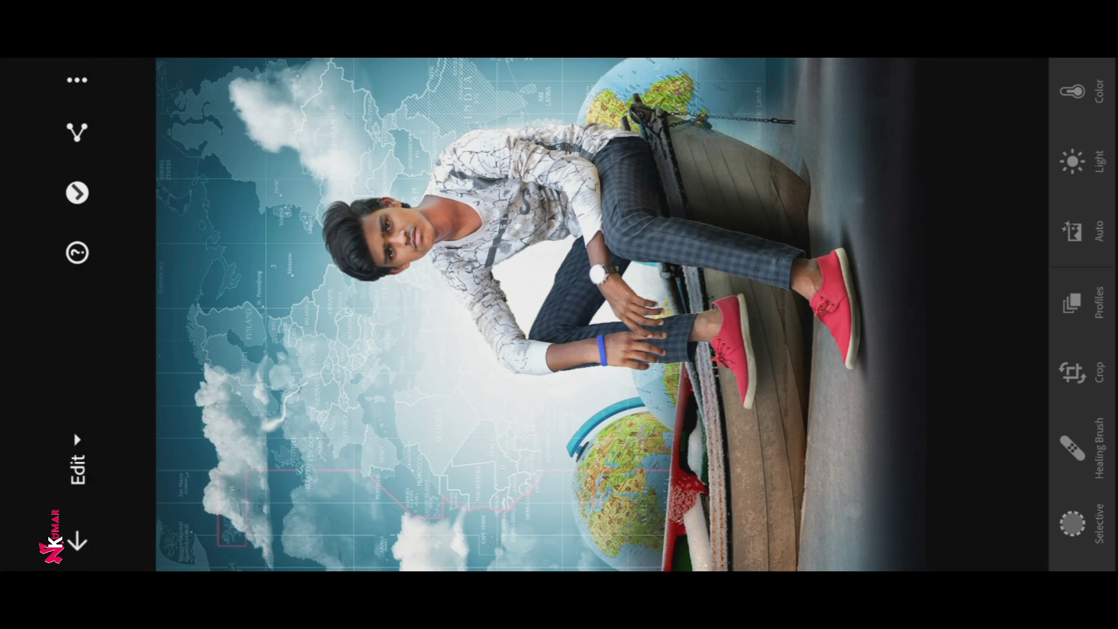
left_click(1073, 230)
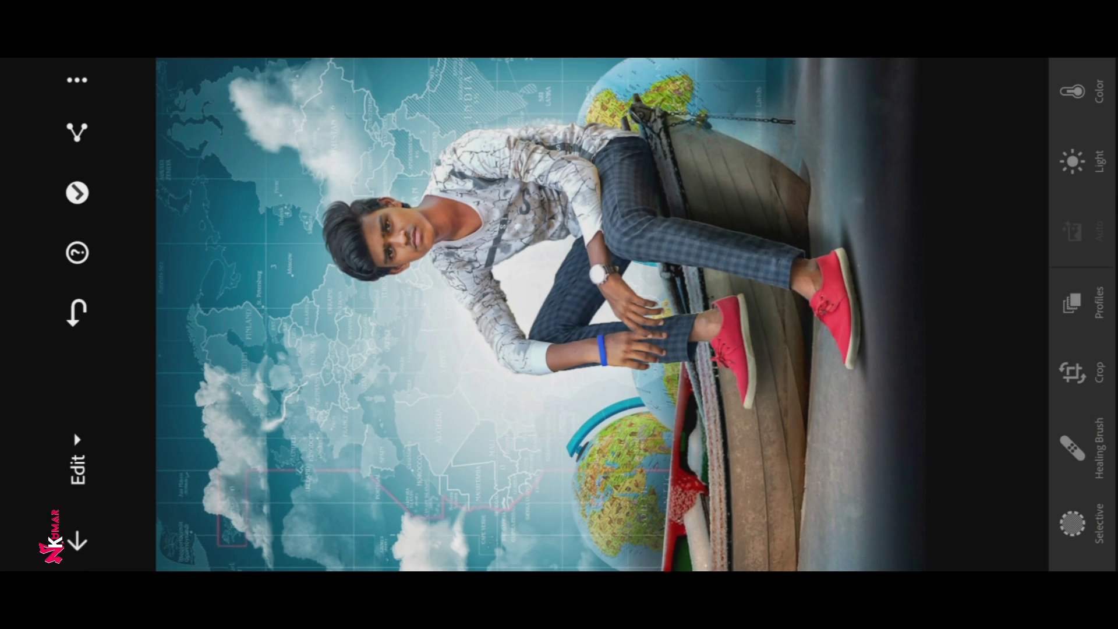
left_click(1073, 161)
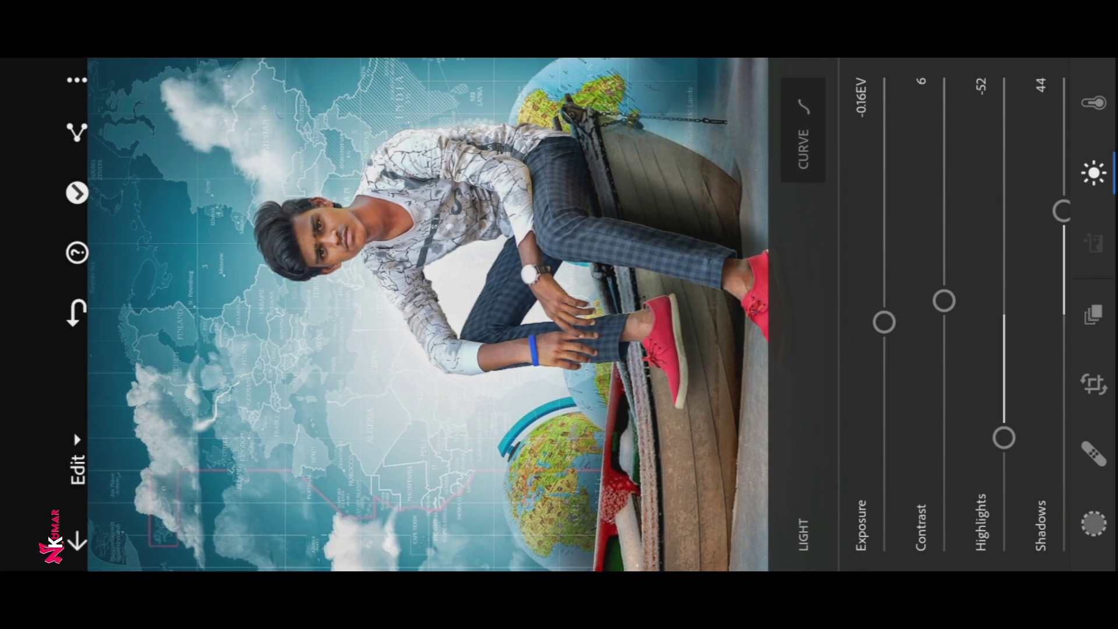
left_click_drag(961, 191, 843, 167)
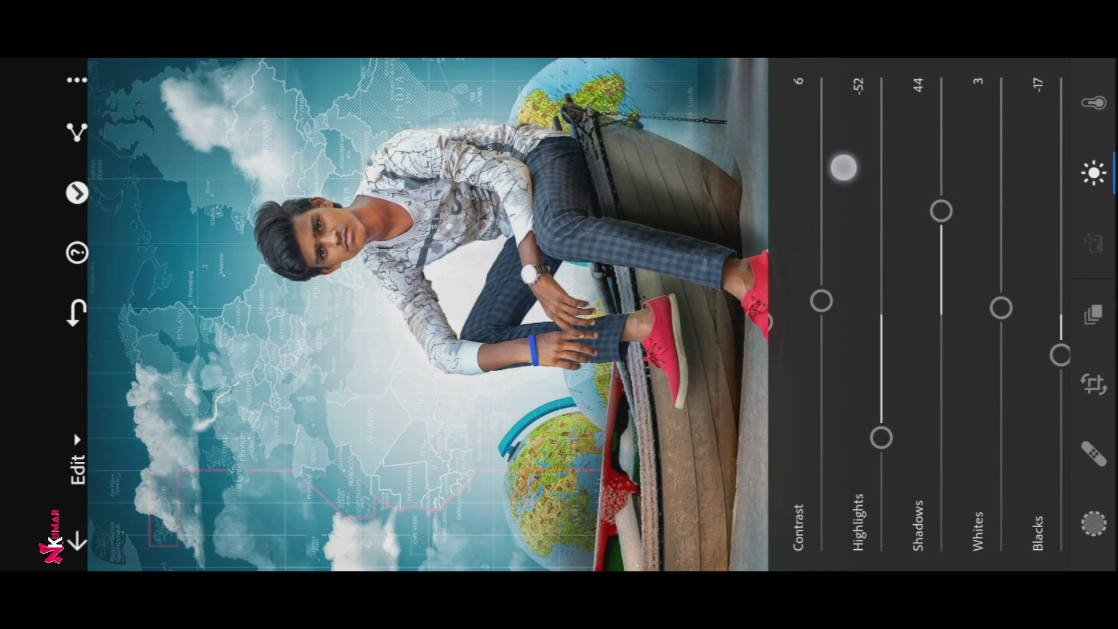
left_click_drag(882, 437, 890, 408)
left_click(1094, 175)
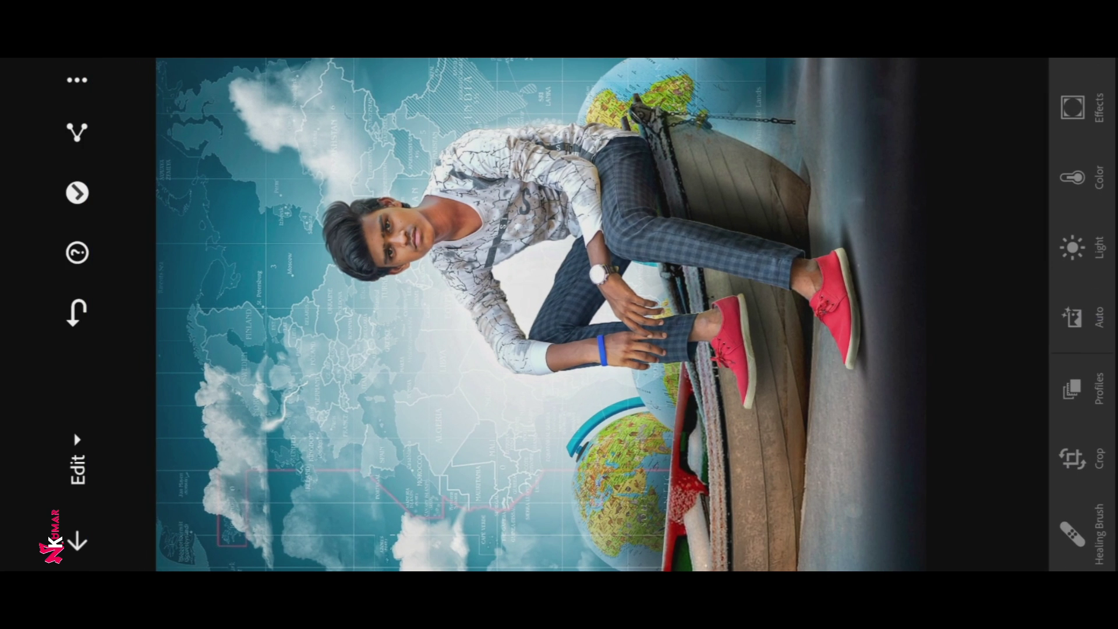
Step: In Color Mix, set red hue to -16, saturate yellows and greens, and shift green hue to 24
left_click(1078, 187)
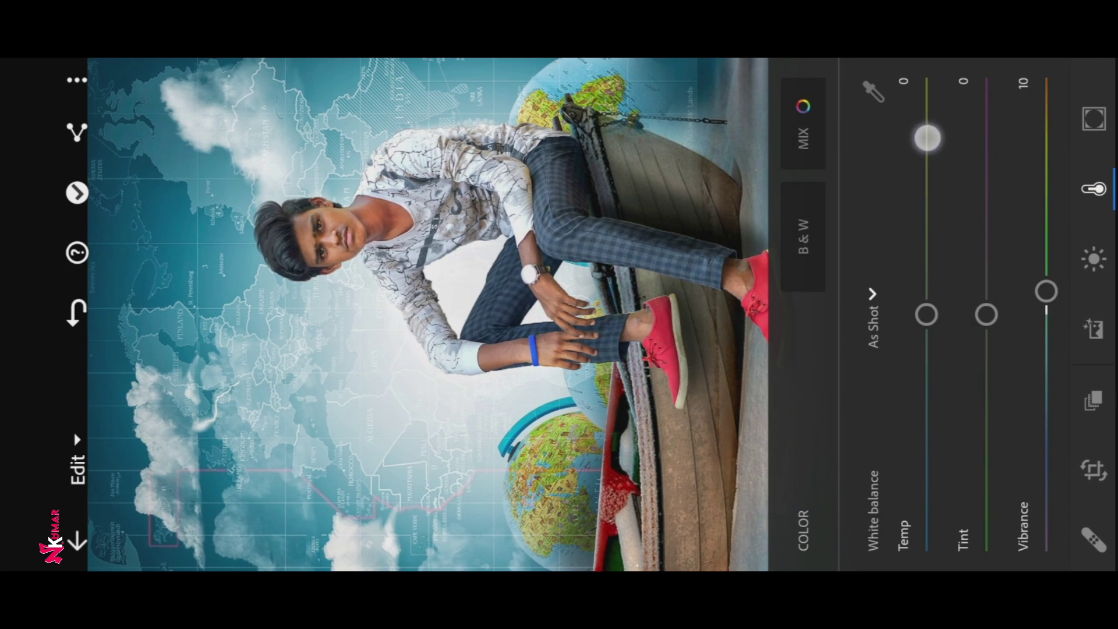
left_click(804, 125)
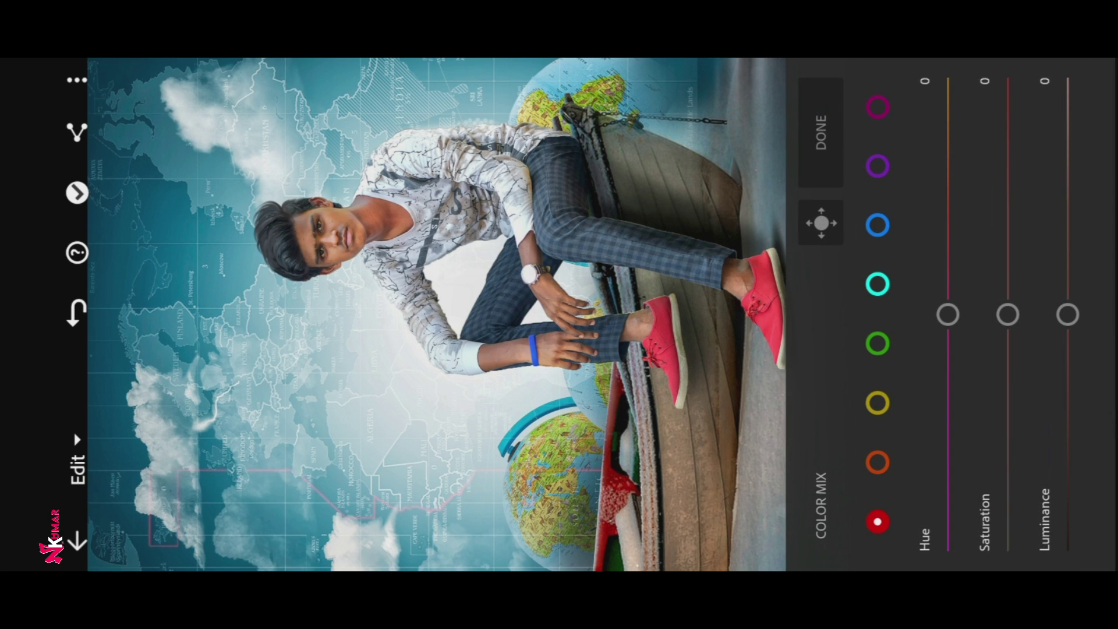
mouse_move(967, 315)
left_mouse_down()
mouse_move(968, 250)
mouse_move(971, 370)
left_mouse_up()
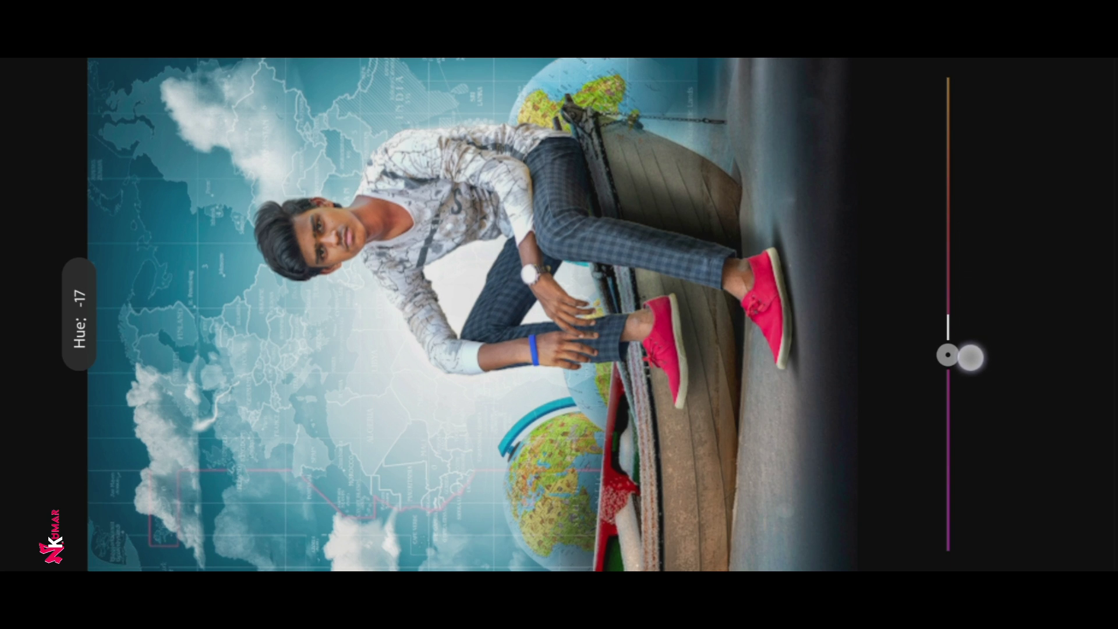
left_click_drag(971, 362, 970, 352)
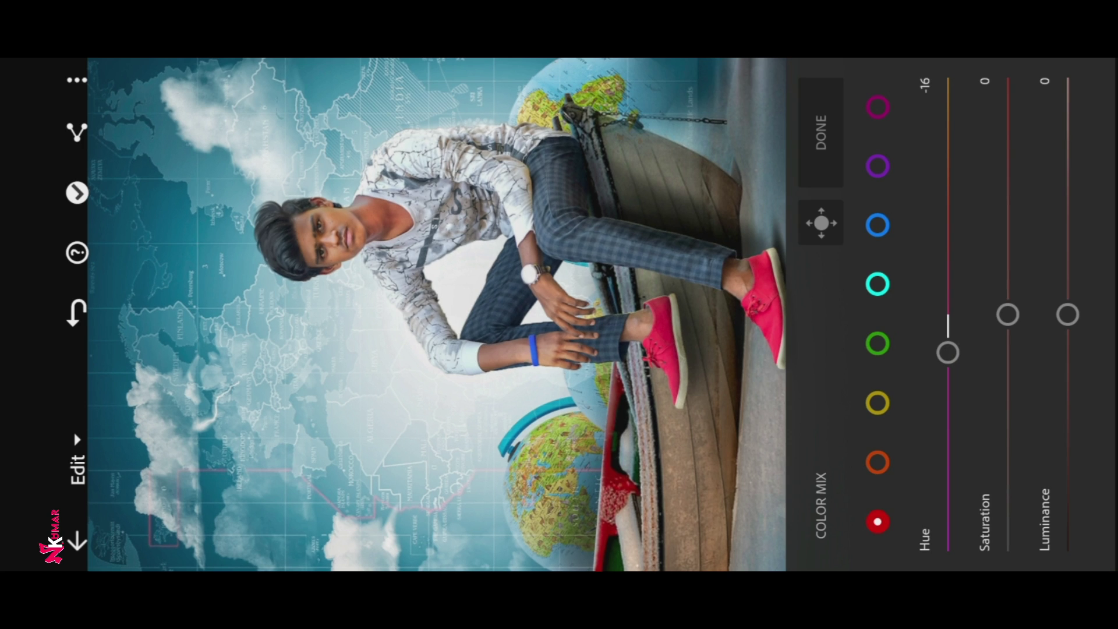
left_click(878, 403)
mouse_move(1008, 314)
left_mouse_down()
mouse_move(1008, 124)
mouse_move(1009, 140)
left_mouse_up()
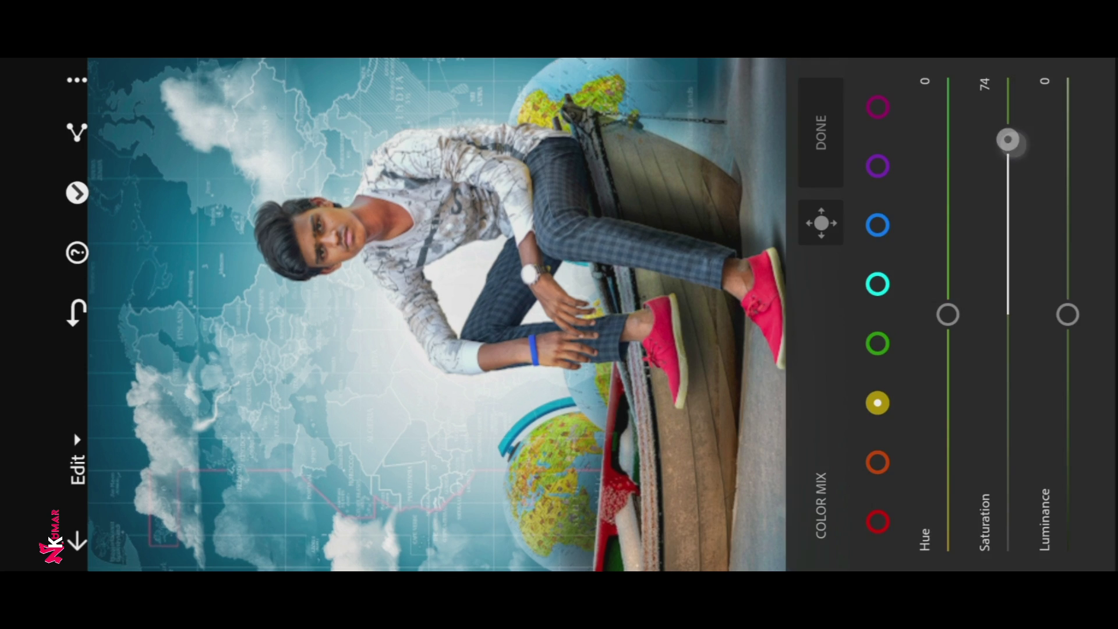
left_click(877, 343)
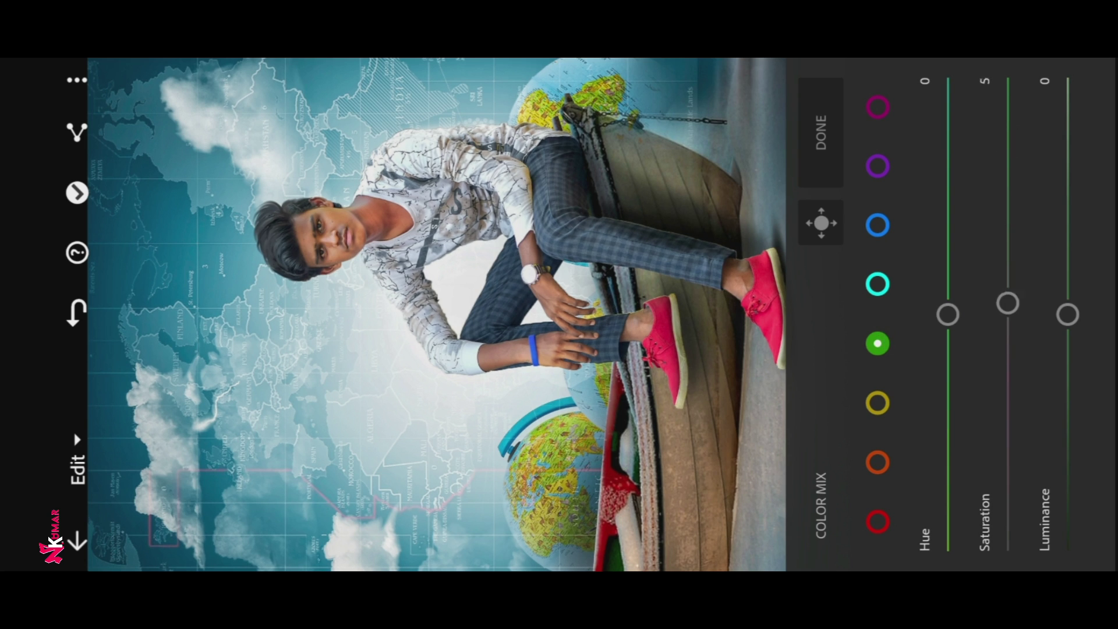
left_click_drag(1008, 315, 1009, 126)
mouse_move(948, 314)
left_mouse_down()
mouse_move(950, 230)
mouse_move(948, 258)
left_mouse_up()
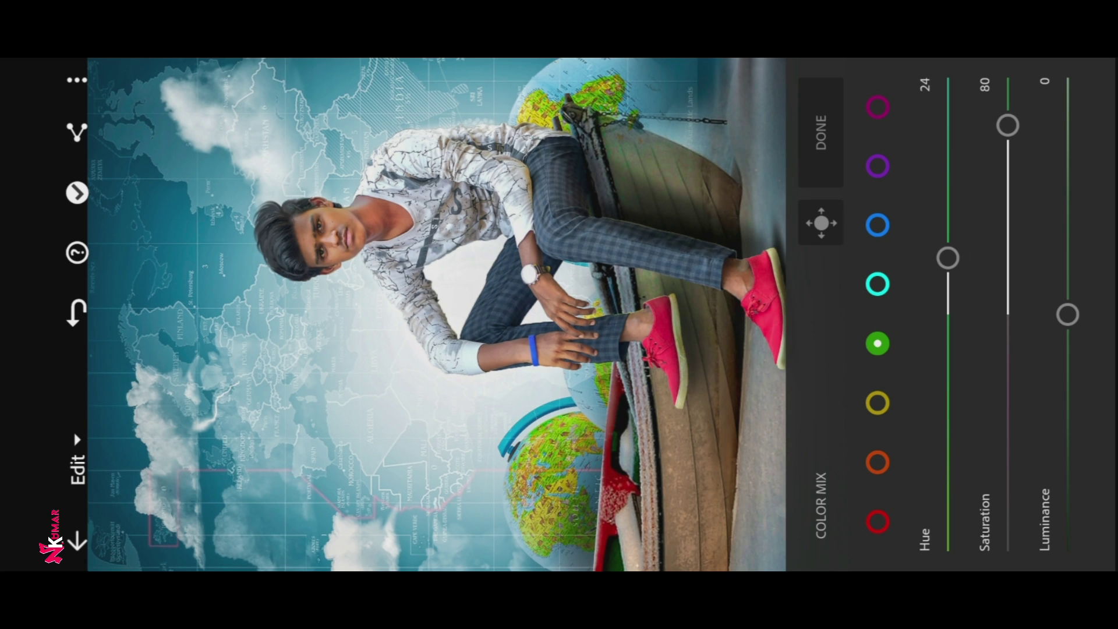
Step: Brighten the oranges and boost blue, aqua and magenta saturation, then finish the mix
left_click(878, 462)
mouse_move(1067, 315)
left_mouse_down()
mouse_move(1064, 181)
mouse_move(1068, 217)
left_mouse_up()
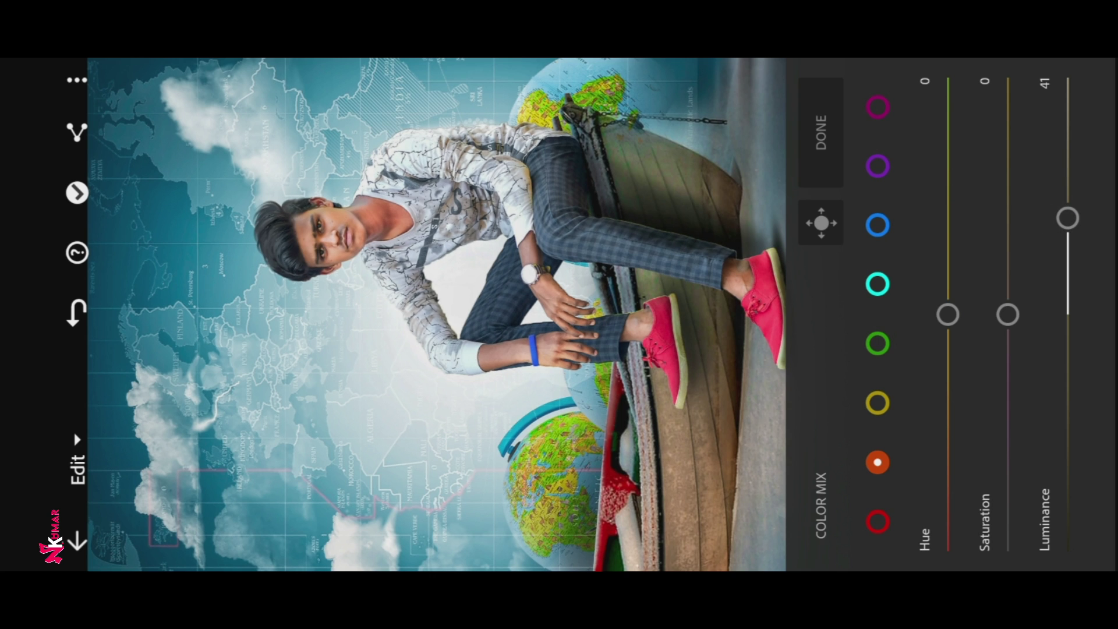
left_click(877, 225)
mouse_move(1008, 315)
left_mouse_down()
mouse_move(1008, 95)
mouse_move(1008, 144)
left_mouse_up()
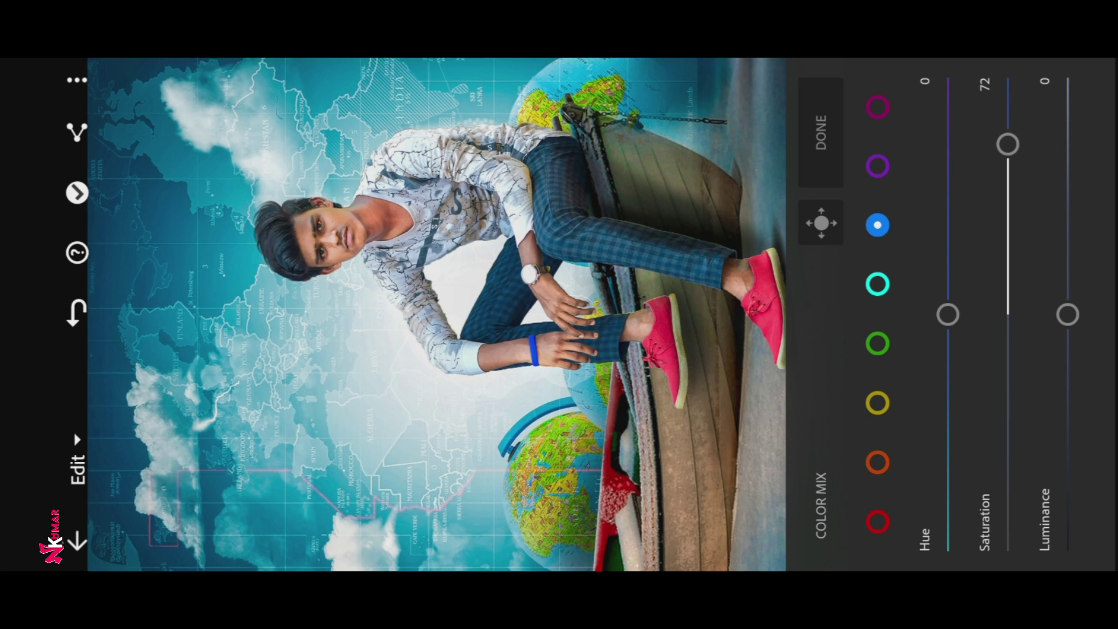
left_click(878, 284)
mouse_move(1009, 315)
left_mouse_down()
mouse_move(1032, 92)
mouse_move(1017, 123)
mouse_move(1017, 170)
left_mouse_up()
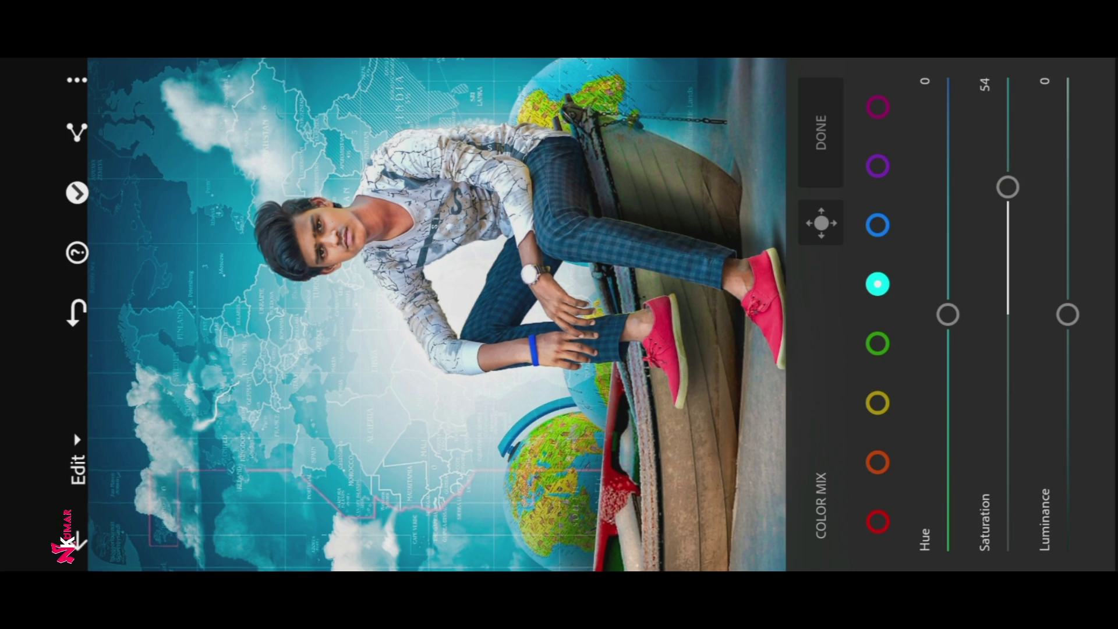
left_click(878, 106)
mouse_move(1009, 314)
left_mouse_down()
mouse_move(1017, 95)
mouse_move(1011, 145)
left_mouse_up()
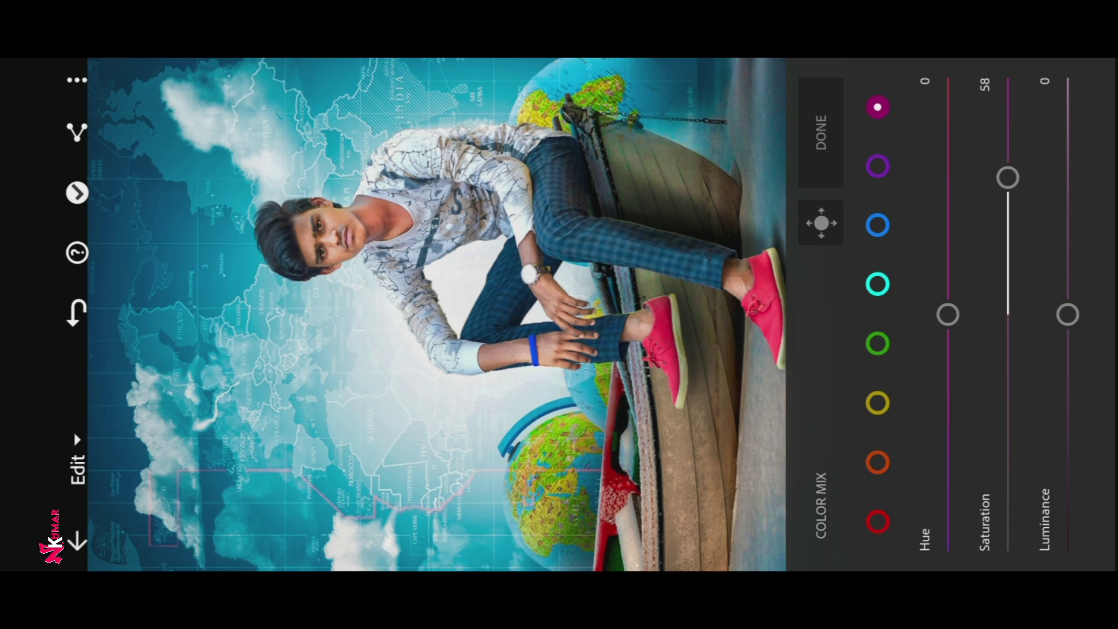
left_click(821, 133)
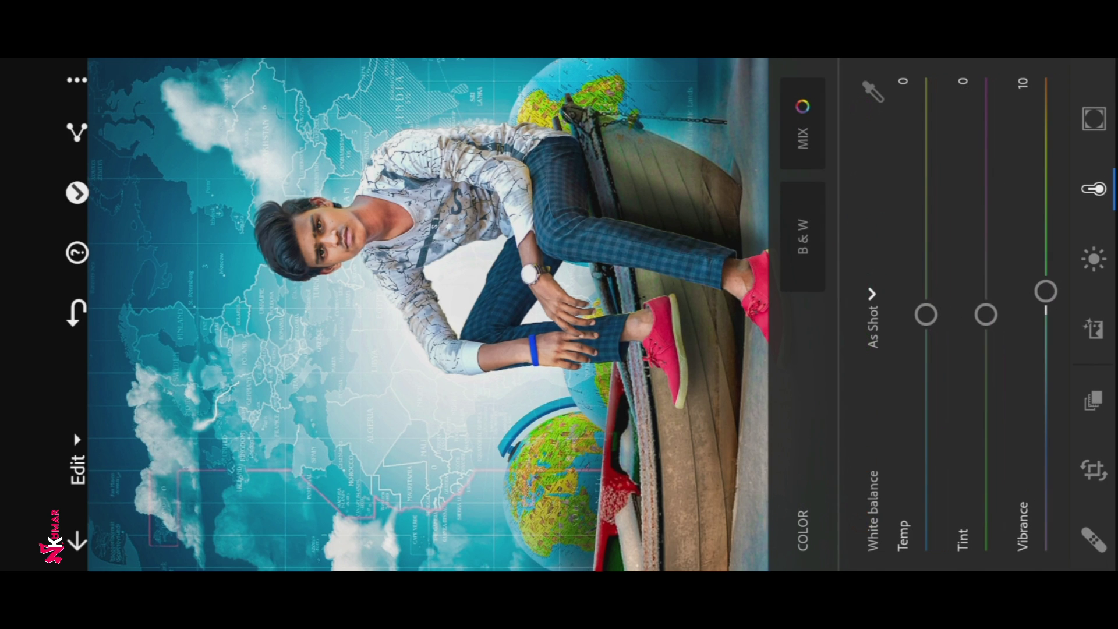
left_click(1094, 189)
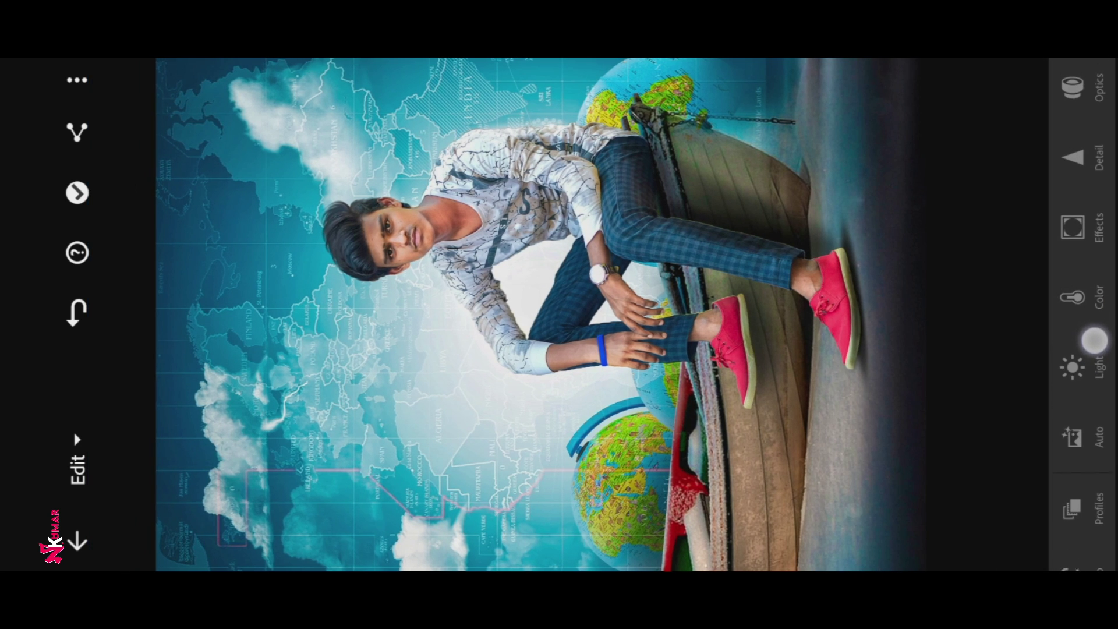
Step: Set Effects to texture 19, clarity 10 and a -37 vignette
left_click_drag(1091, 207, 1095, 345)
left_click(1072, 232)
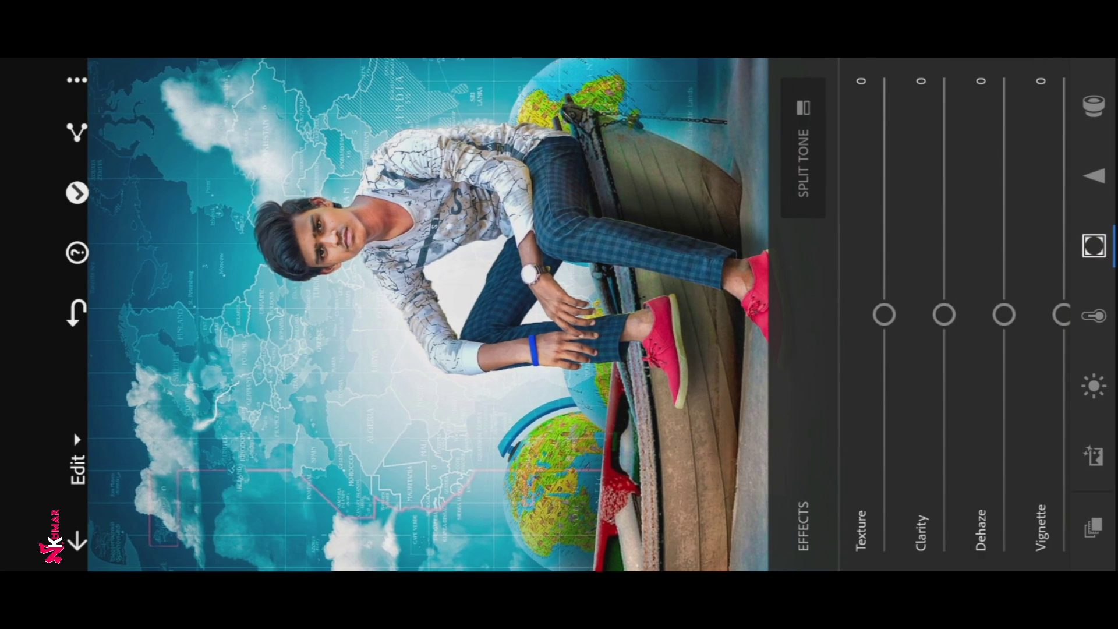
left_click_drag(897, 221, 907, 174)
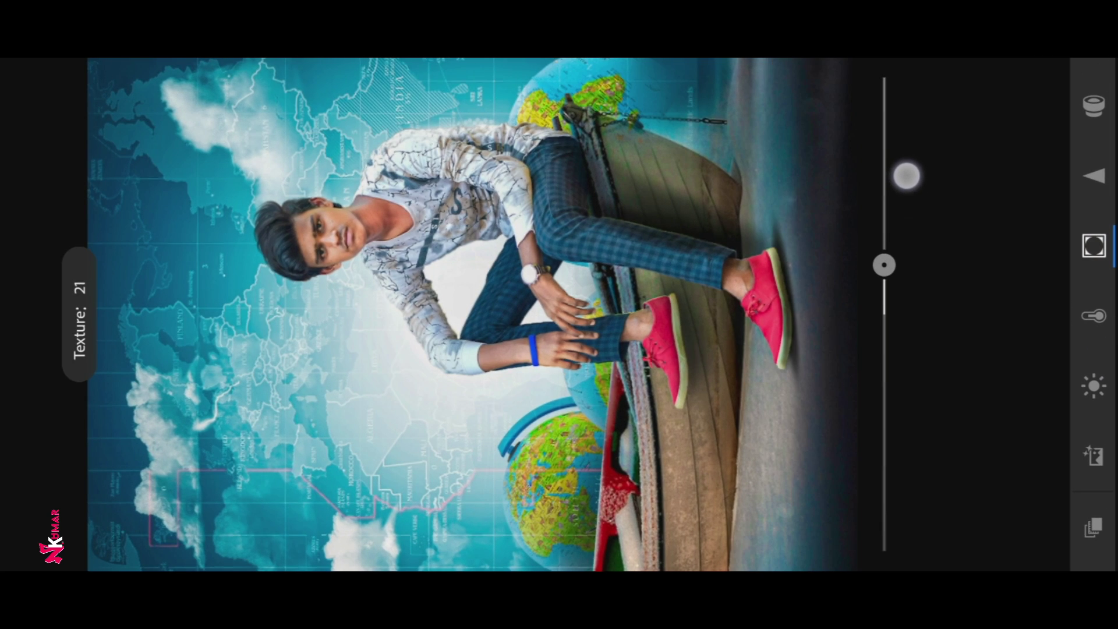
mouse_move(944, 244)
left_mouse_down()
mouse_move(946, 190)
mouse_move(946, 225)
mouse_move(946, 206)
mouse_move(931, 206)
left_mouse_up()
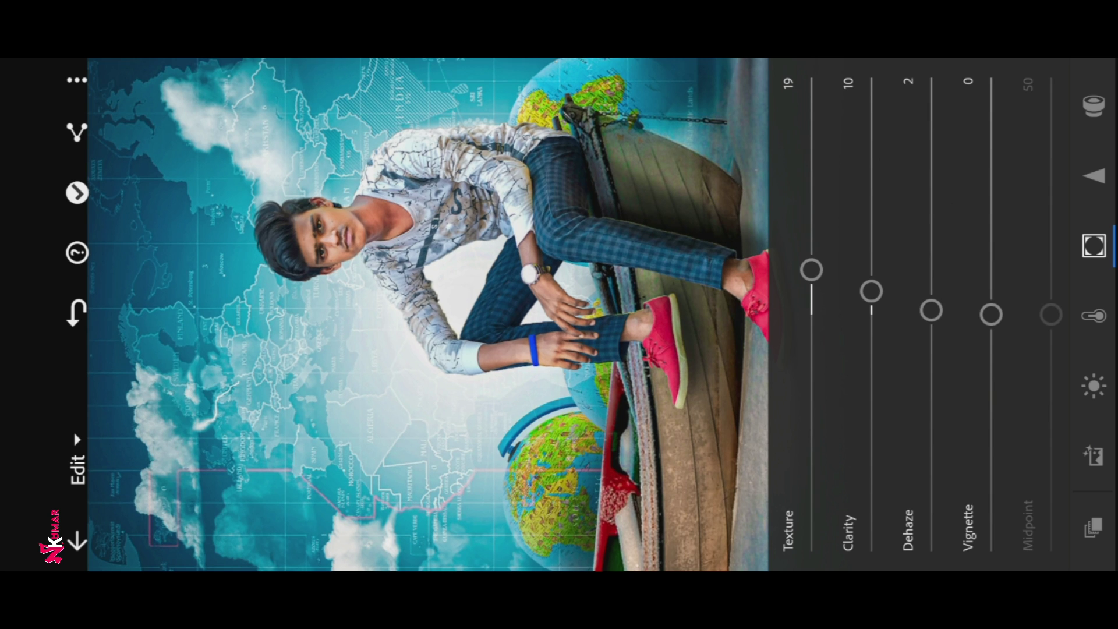
left_click_drag(1001, 190, 1000, 287)
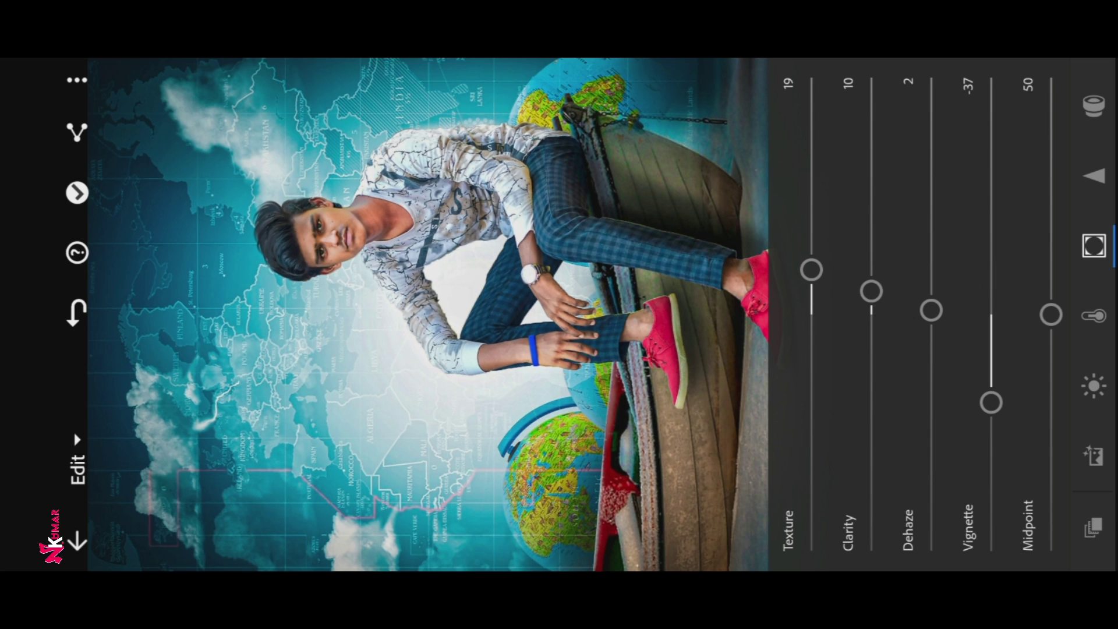
left_click(1094, 246)
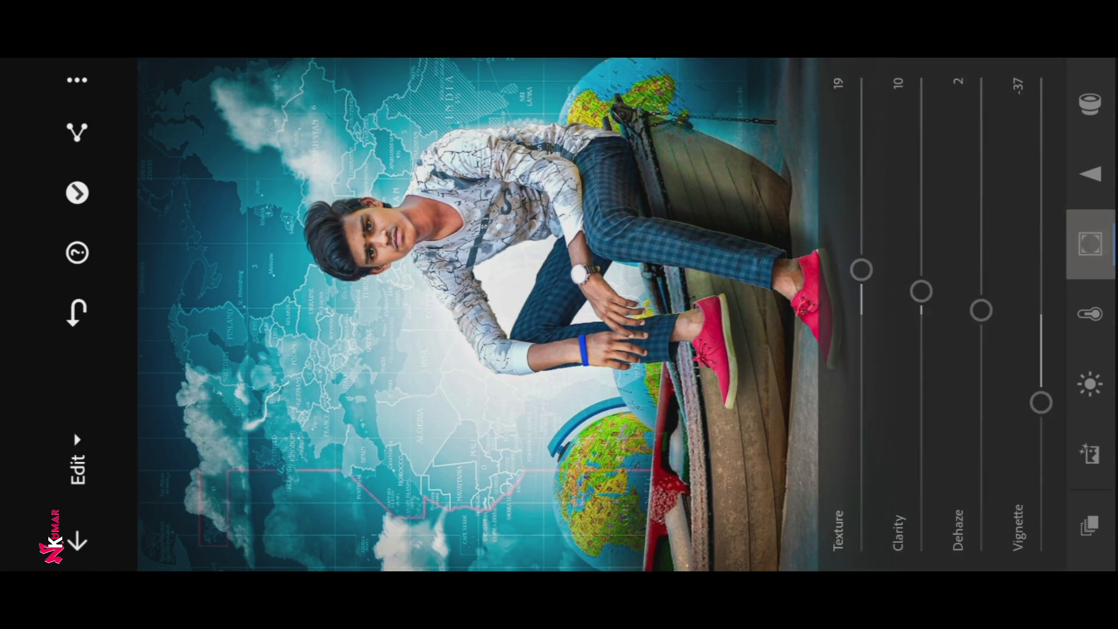
Step: Set Detail sharpening to 16, colour noise reduction to about 10 and smoothness to about 71
scroll(1084, 315, "up", 5)
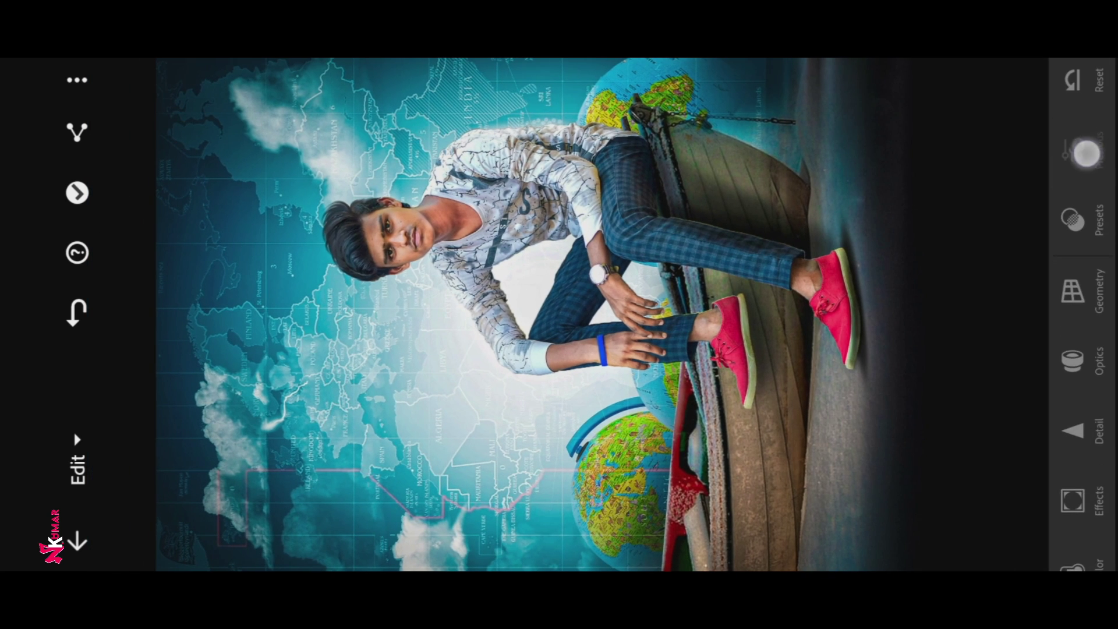
left_click(1073, 431)
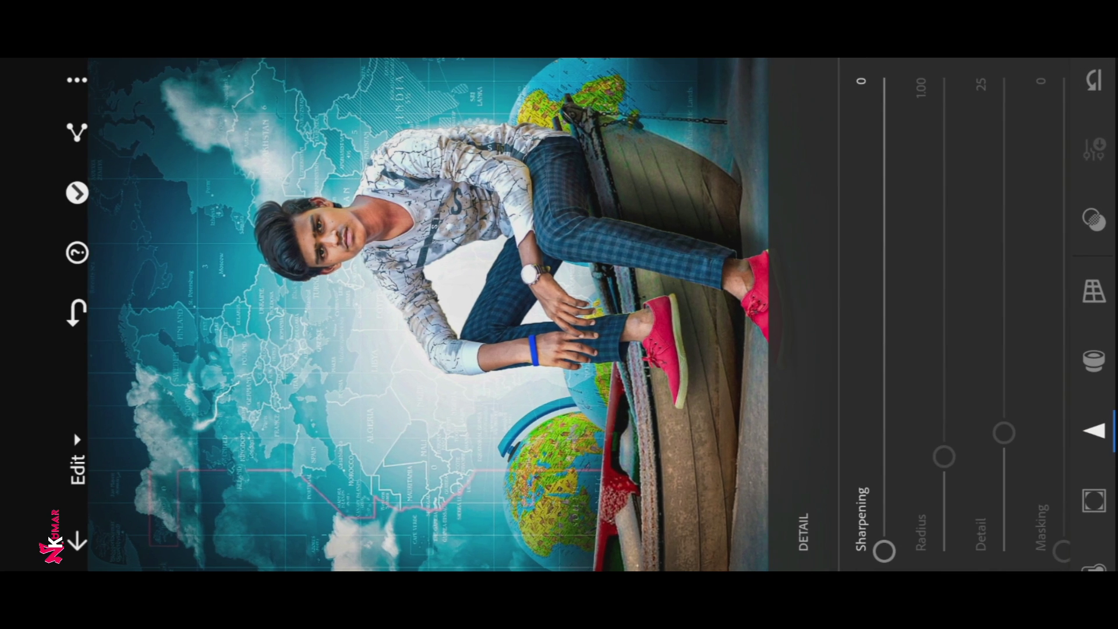
mouse_move(893, 315)
left_mouse_down()
mouse_move(896, 232)
mouse_move(900, 263)
left_mouse_up()
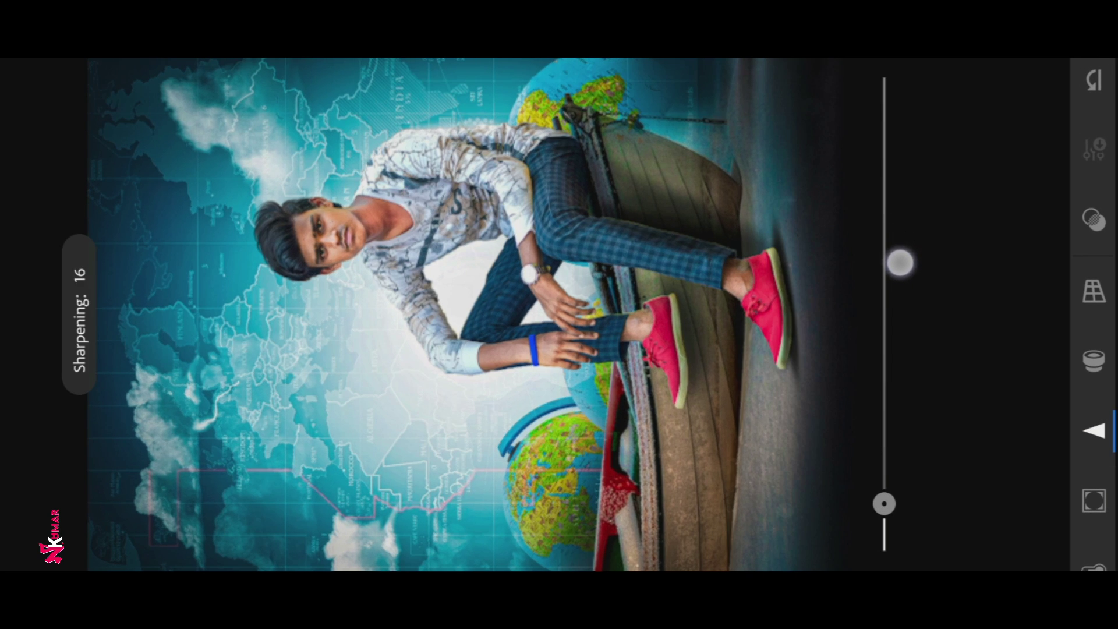
left_click_drag(990, 186, 741, 180)
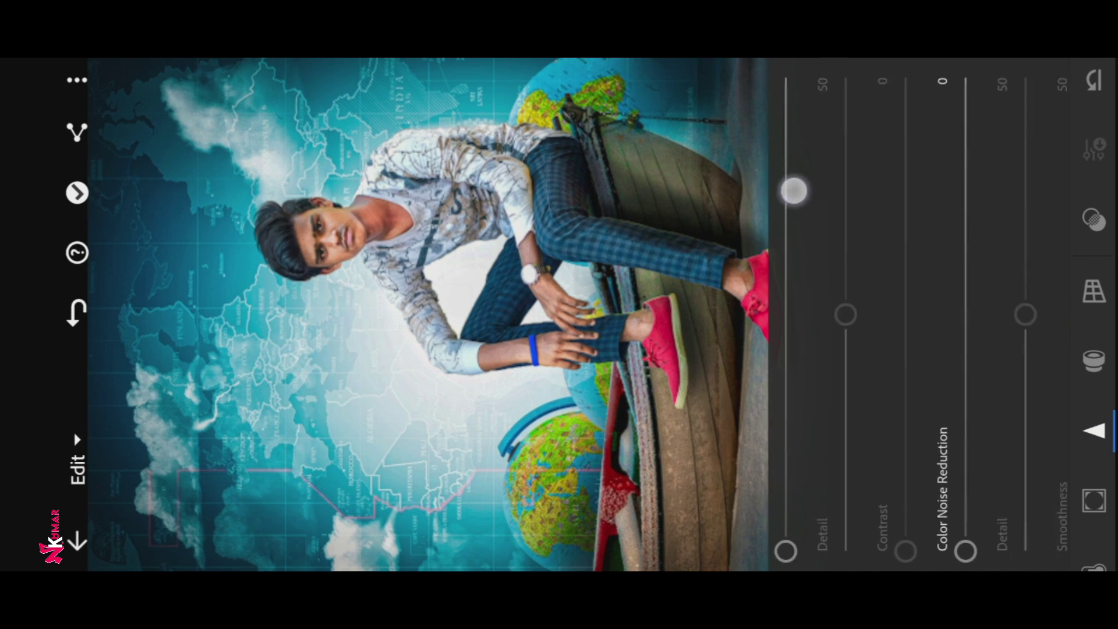
mouse_move(893, 551)
left_mouse_down()
mouse_move(894, 241)
mouse_move(893, 257)
left_mouse_up()
mouse_move(1012, 314)
left_mouse_down()
mouse_move(1016, 170)
mouse_move(1014, 196)
left_mouse_up()
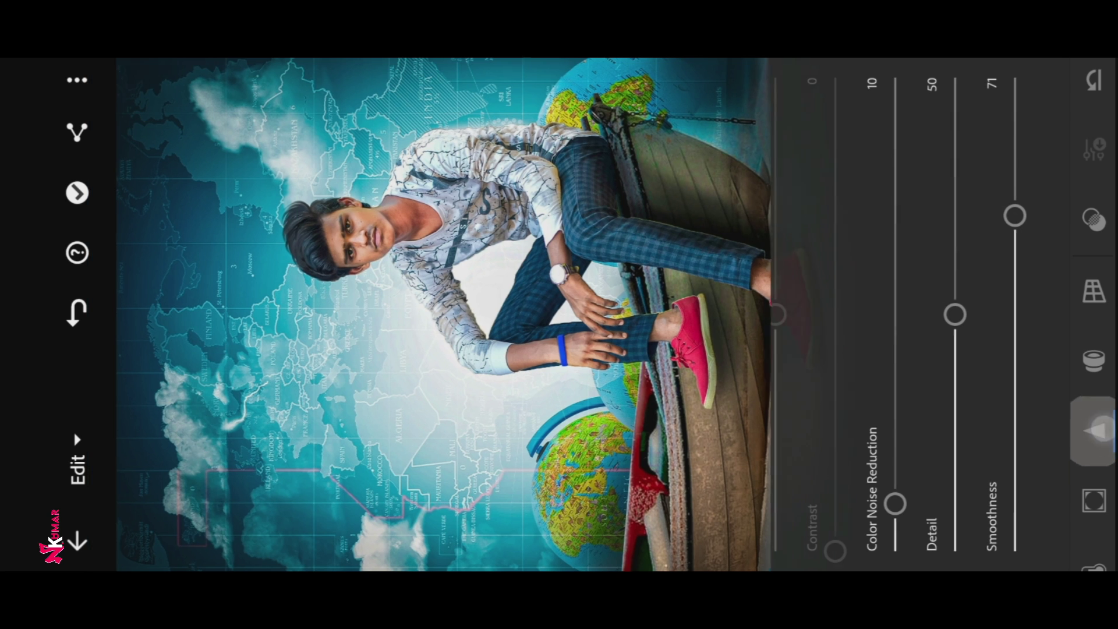
left_click(1095, 431)
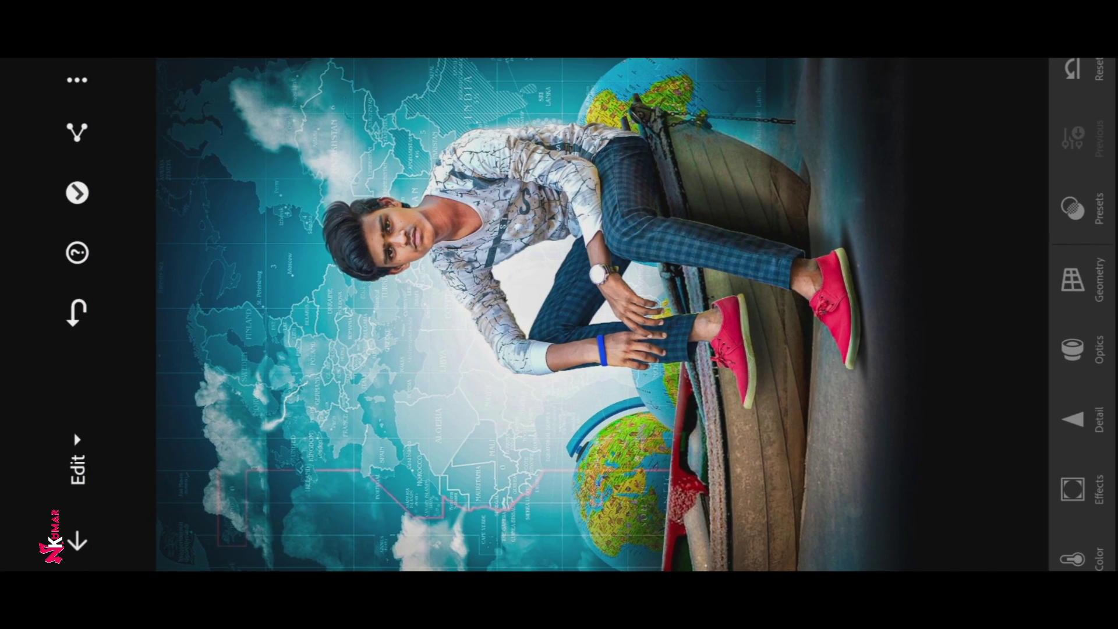
Step: Enable Remove Chromatic Aberration in Optics alongside the lens profile corrections
left_click(1073, 350)
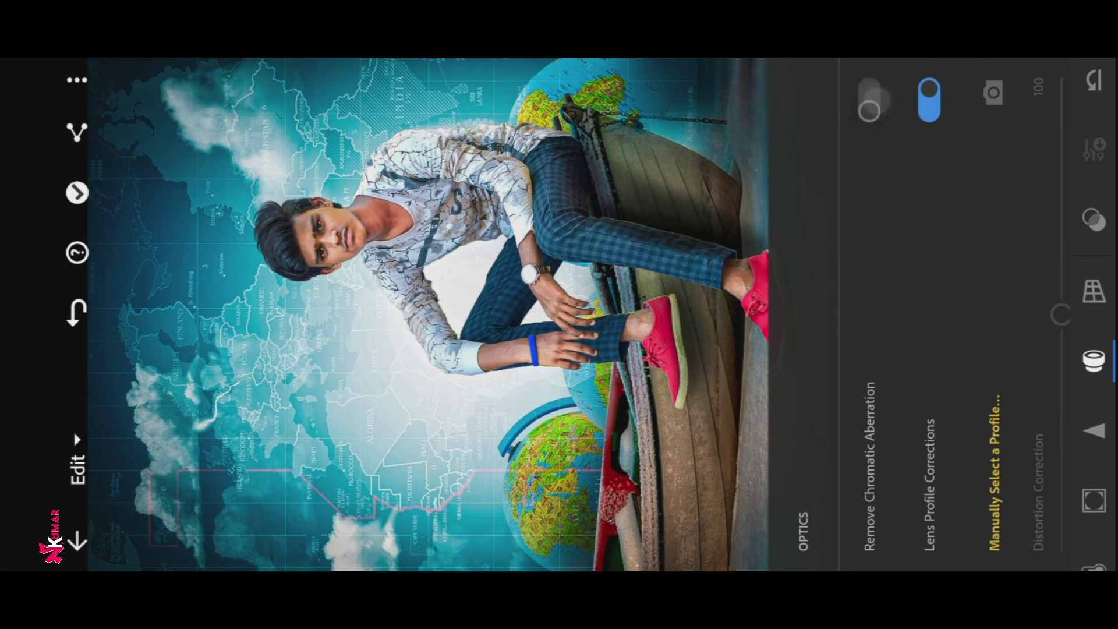
left_click(1094, 360)
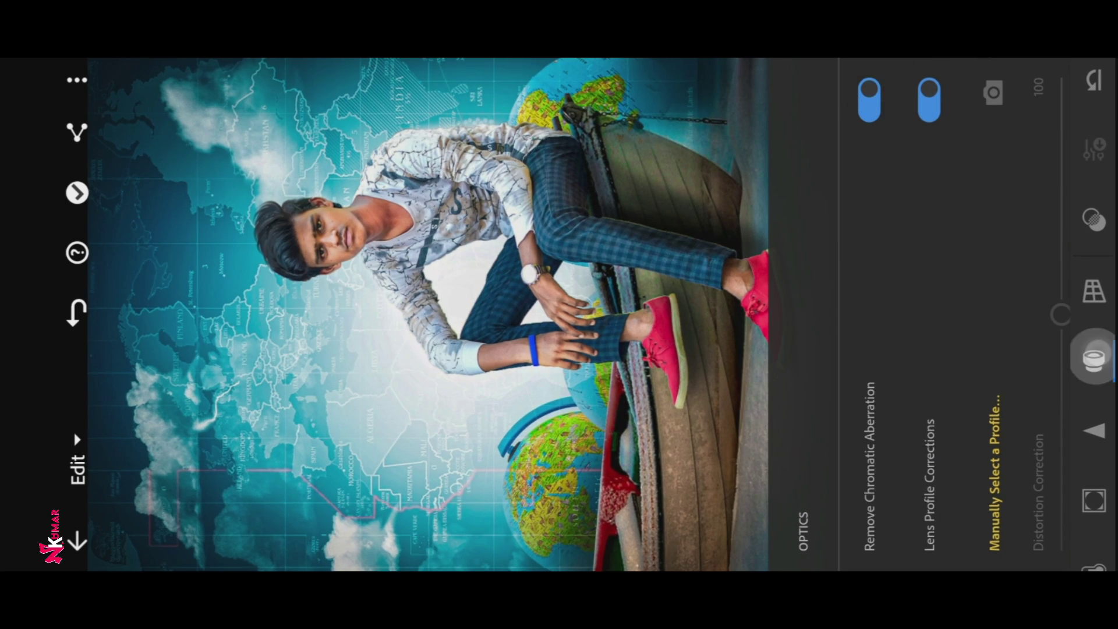
left_click_drag(1084, 363, 1083, 524)
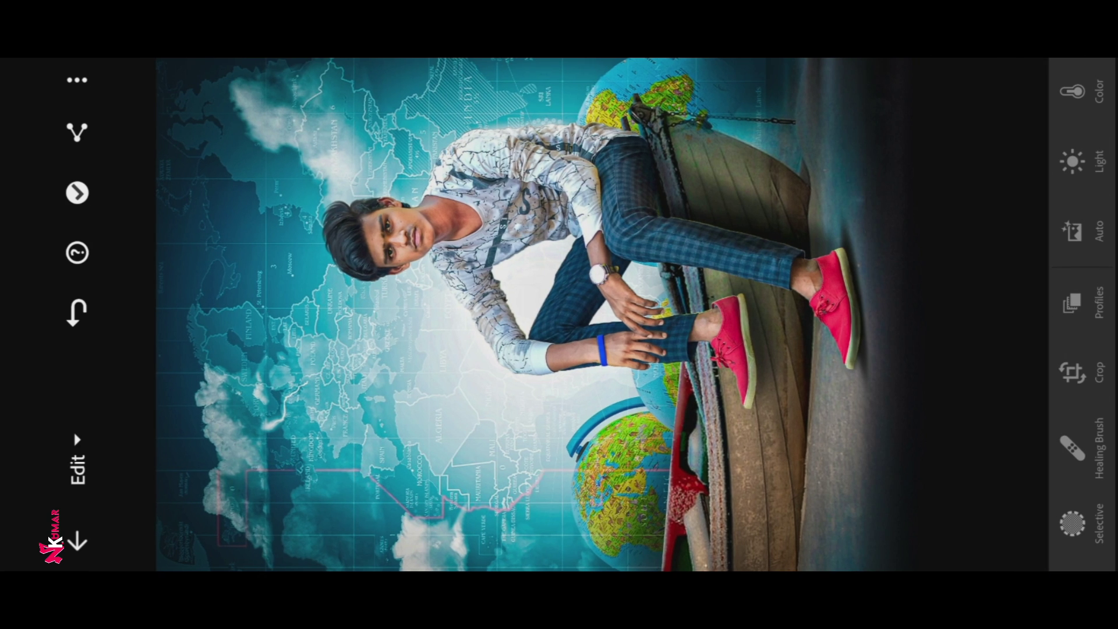
Step: Pull the RGB tone curve's bottom-right endpoint inward to slightly lift the black point
left_click_drag(1084, 233, 1084, 318)
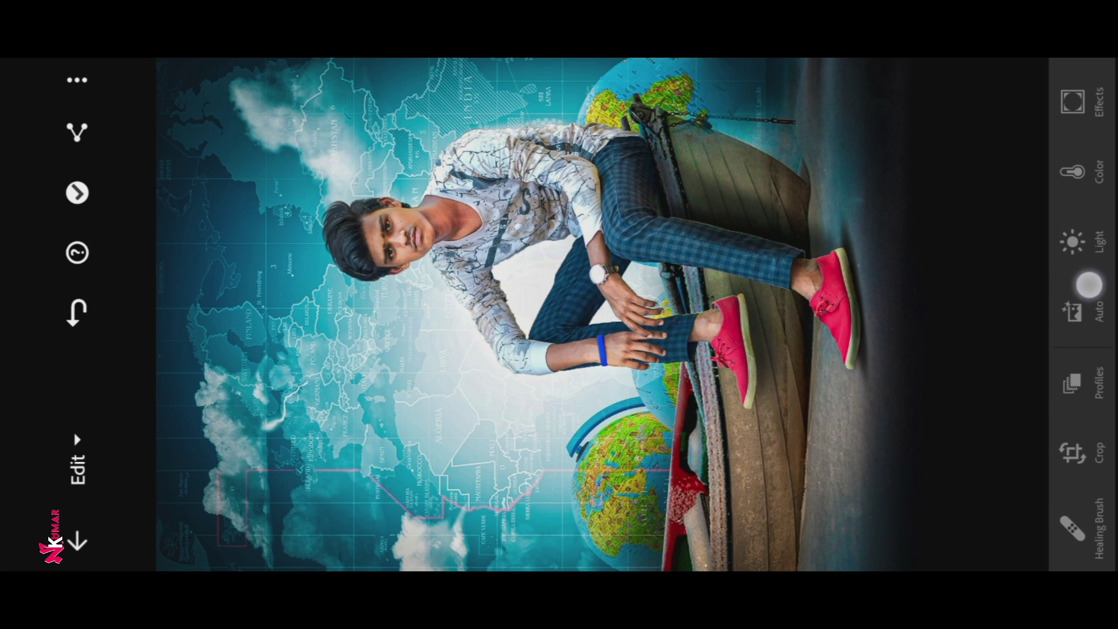
left_click(1073, 247)
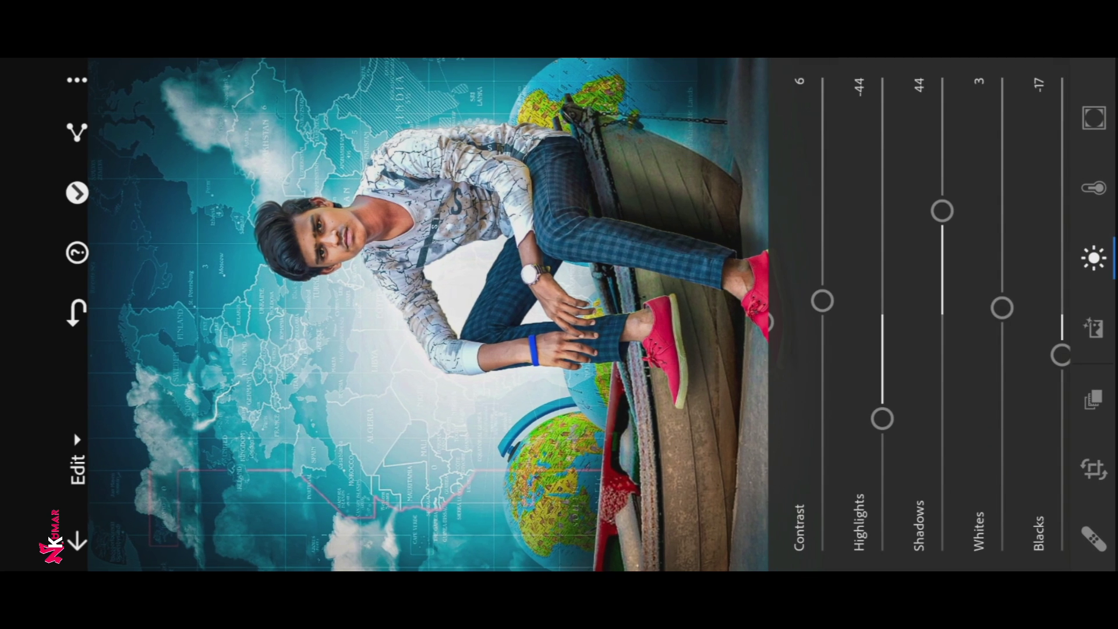
left_click_drag(854, 149, 1041, 142)
left_click(812, 111)
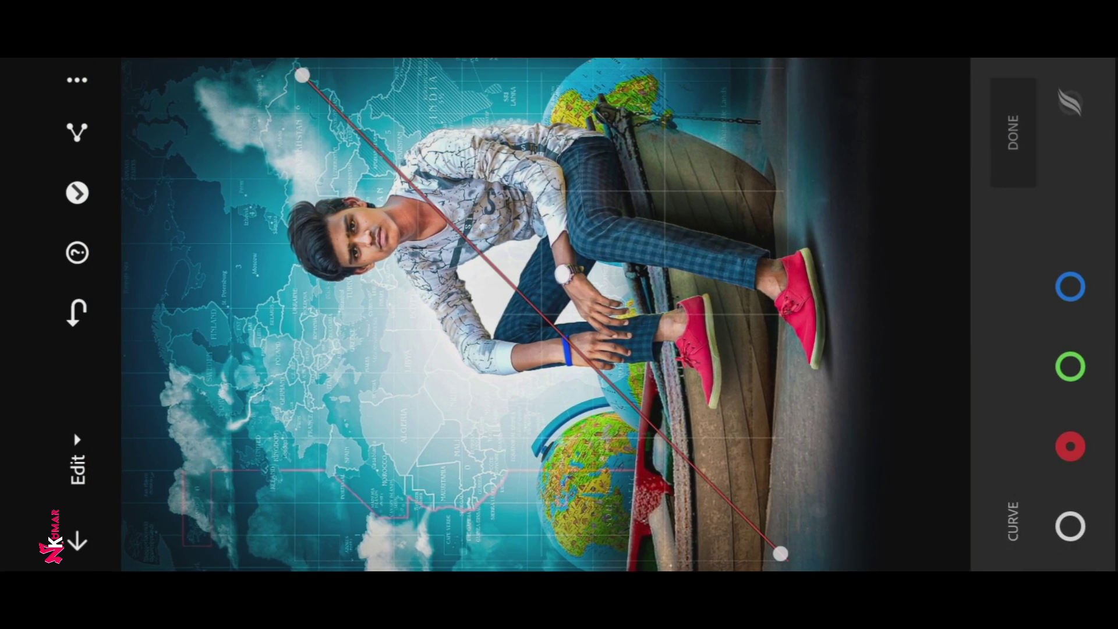
left_click(1070, 526)
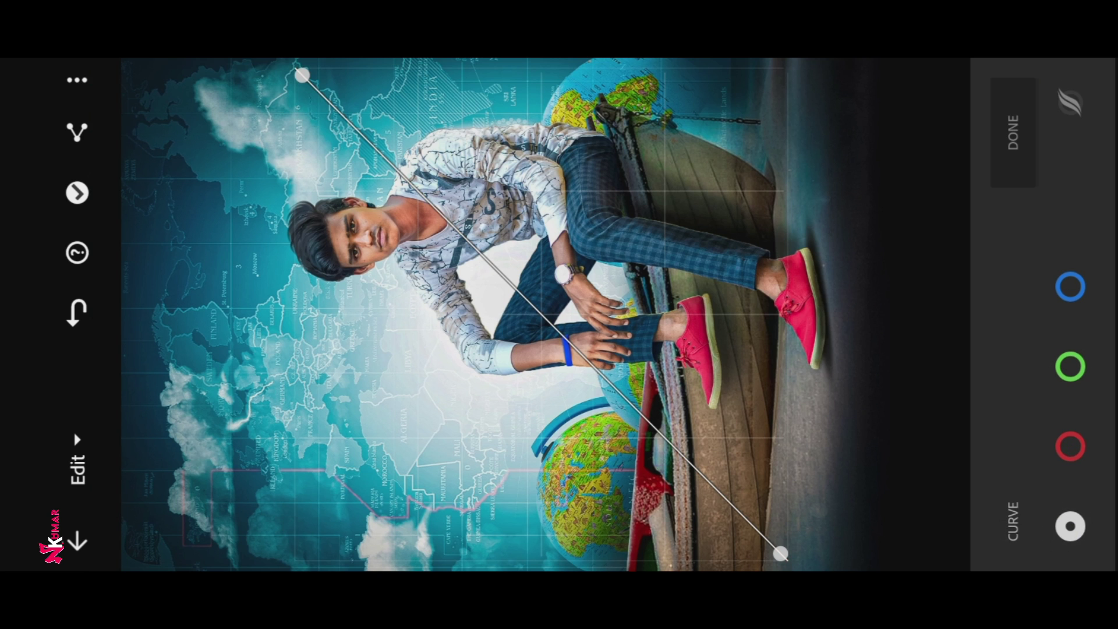
left_click_drag(781, 554, 749, 508)
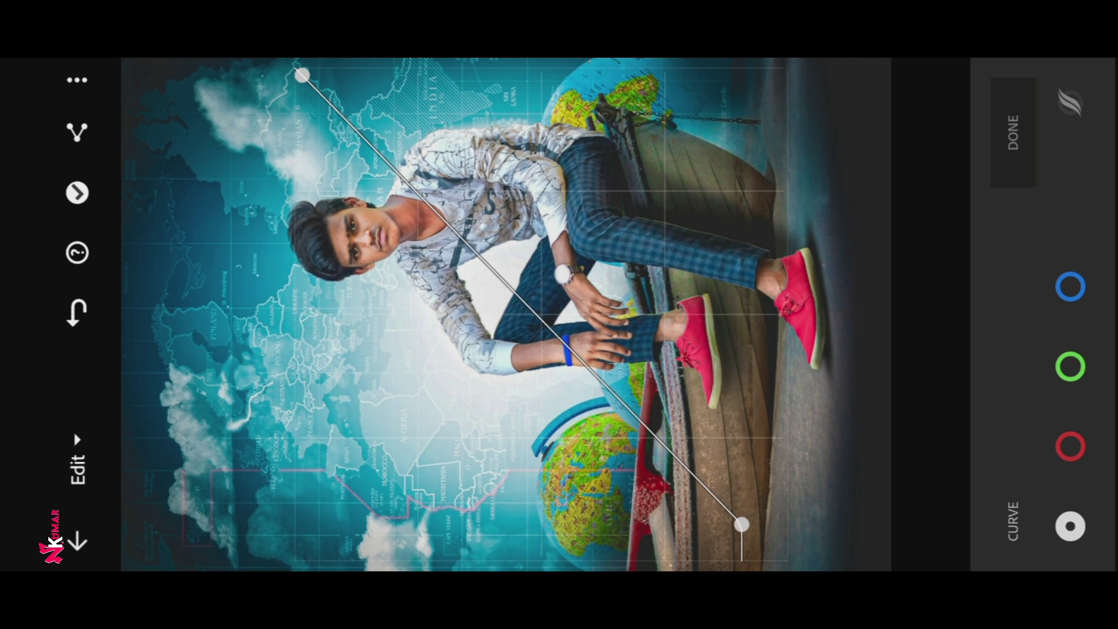
left_click(1014, 133)
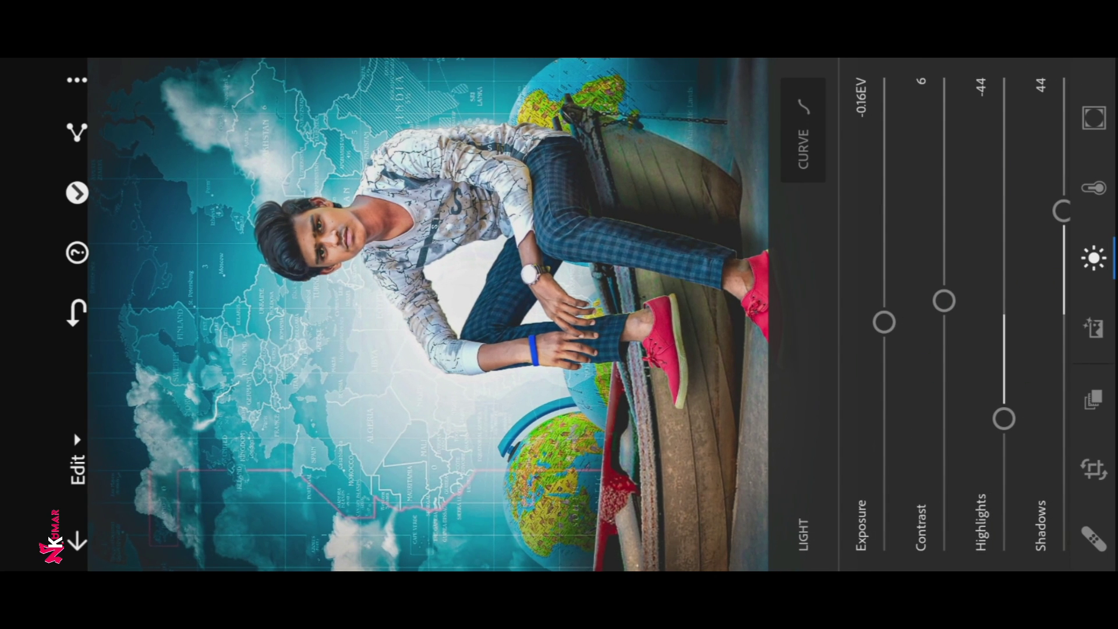
left_click(1091, 258)
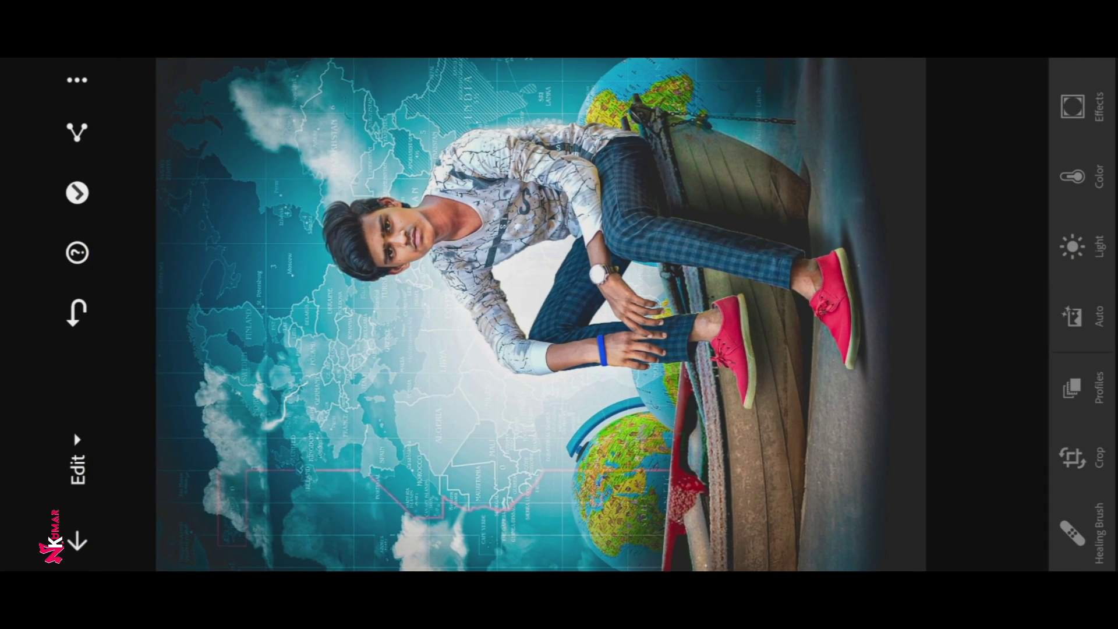
Step: Compare with the original, then export as JPG at largest size and 100% quality
left_click(832, 108)
left_click(77, 133)
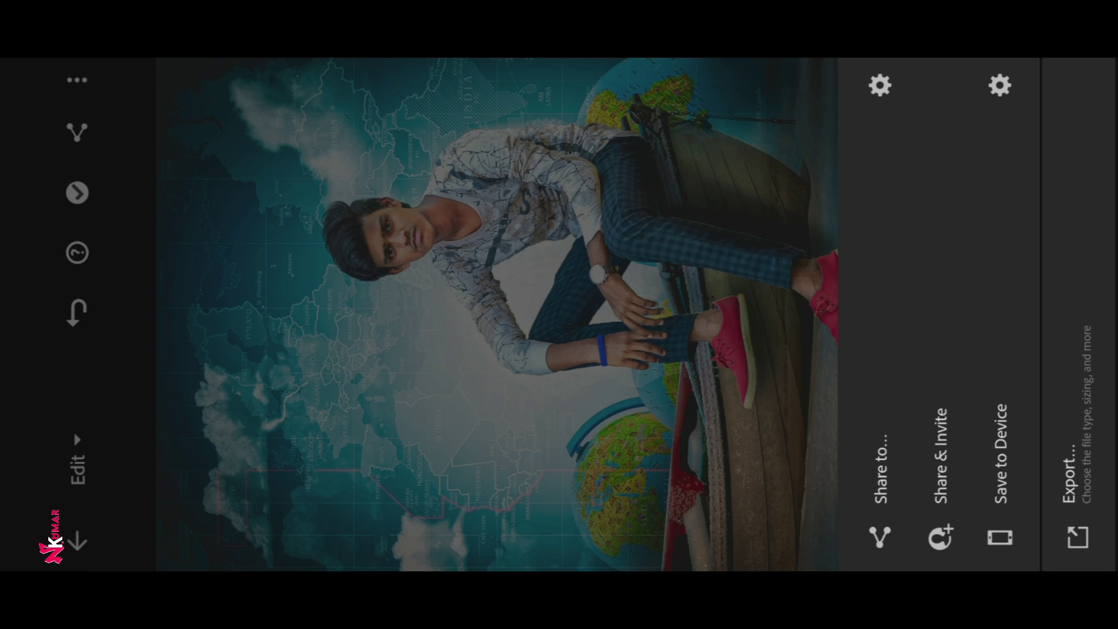
left_click(1077, 484)
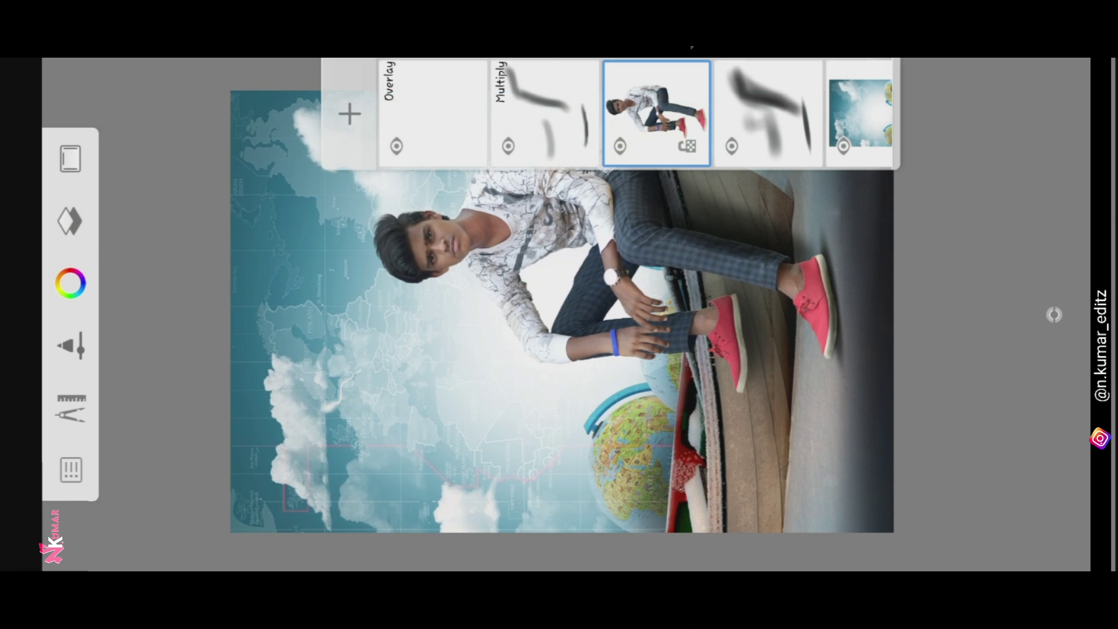
Step: Import the exported Lightroom poster onto the Overlay layer and place it on the canvas
left_click(433, 114)
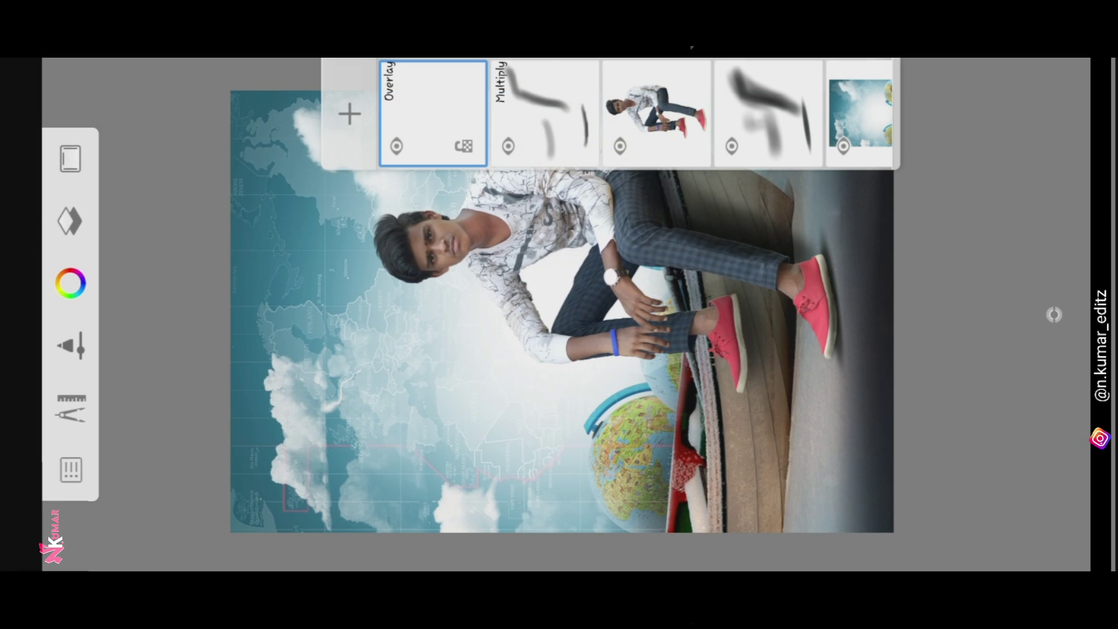
left_click(71, 408)
left_click(305, 317)
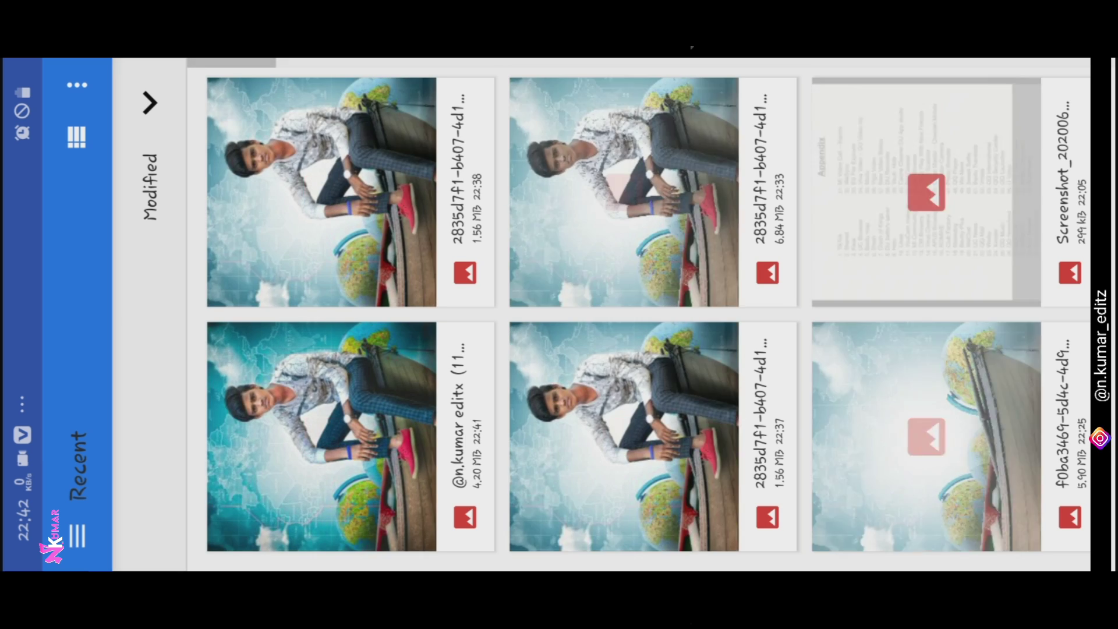
left_click(326, 425)
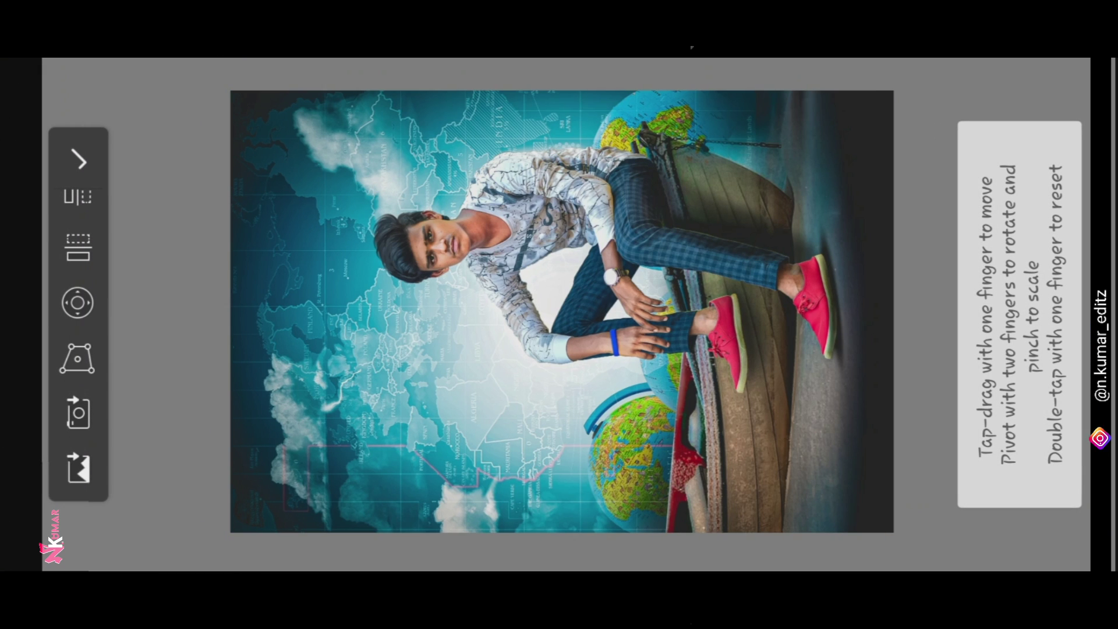
left_click(79, 159)
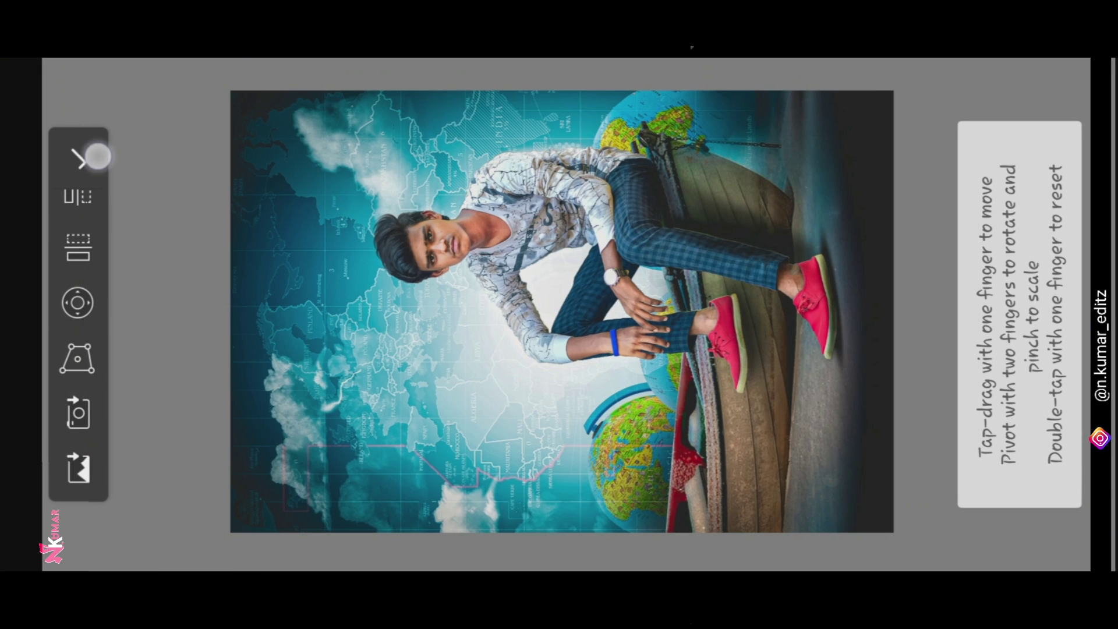
mouse_move(275, 170)
left_mouse_down()
mouse_move(198, 187)
mouse_move(259, 263)
mouse_move(179, 274)
left_mouse_up()
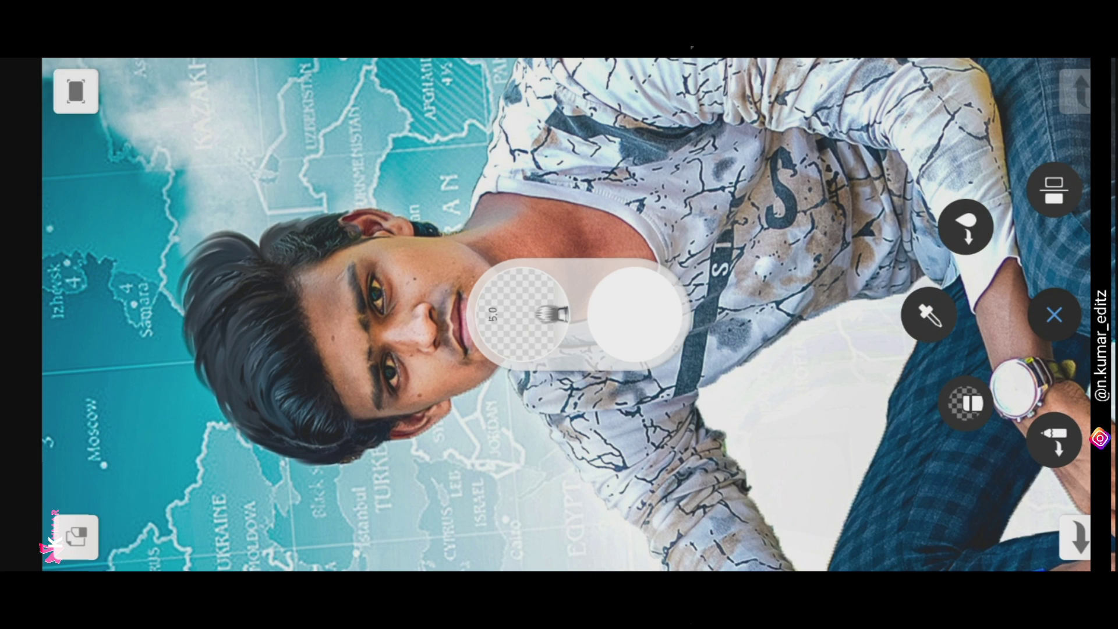
Step: Switch to the Smudge Round Bristle Brush at a reduced size of 39.8
left_click(551, 315)
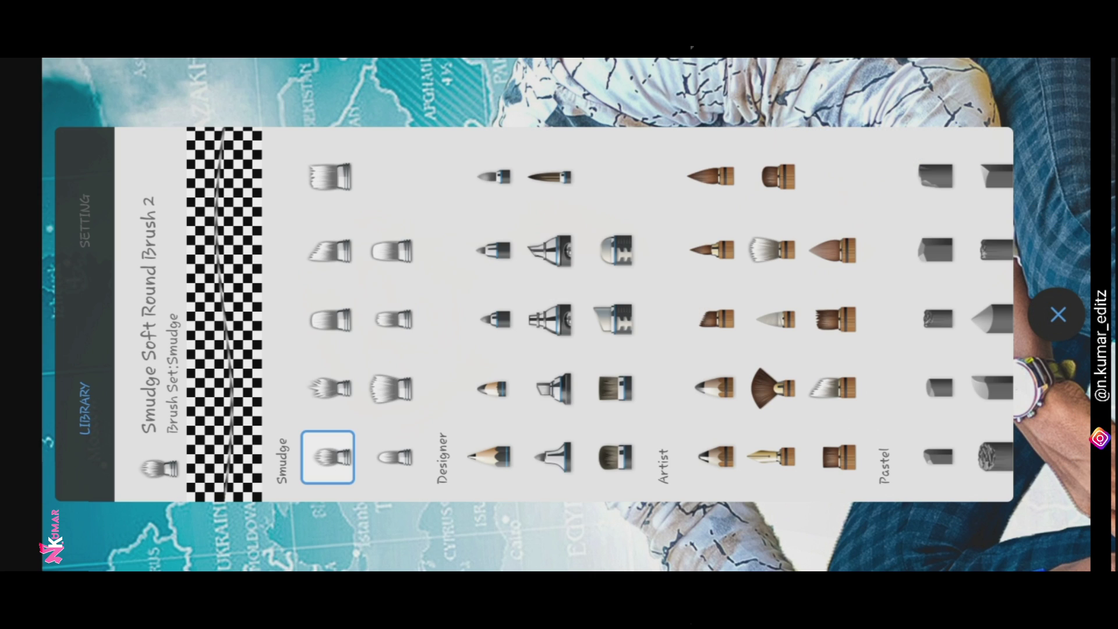
left_click(389, 388)
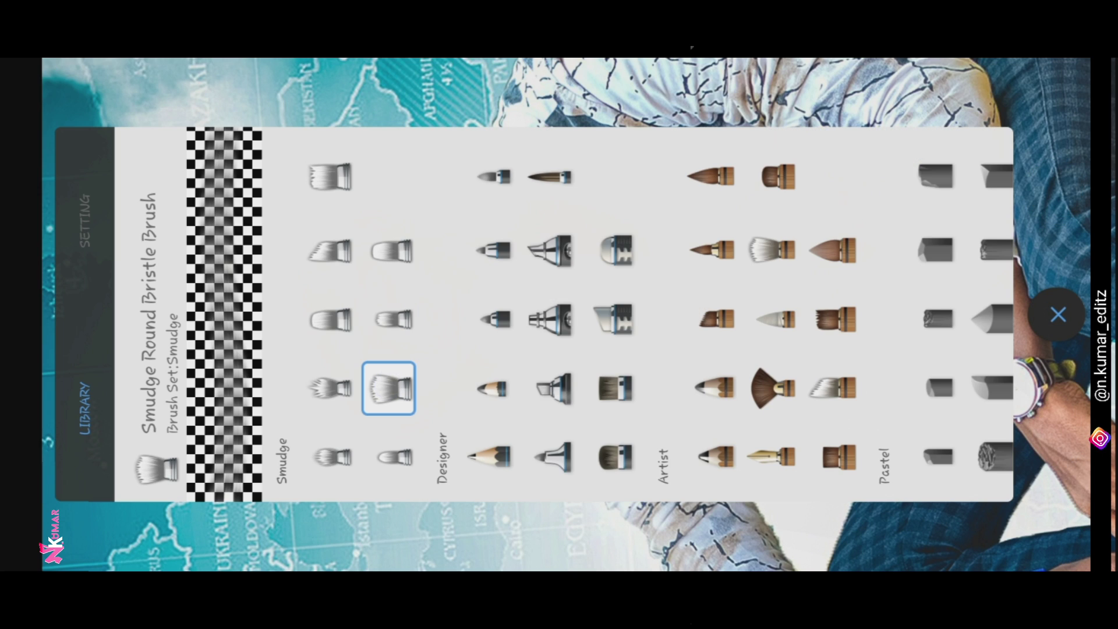
left_click(1059, 314)
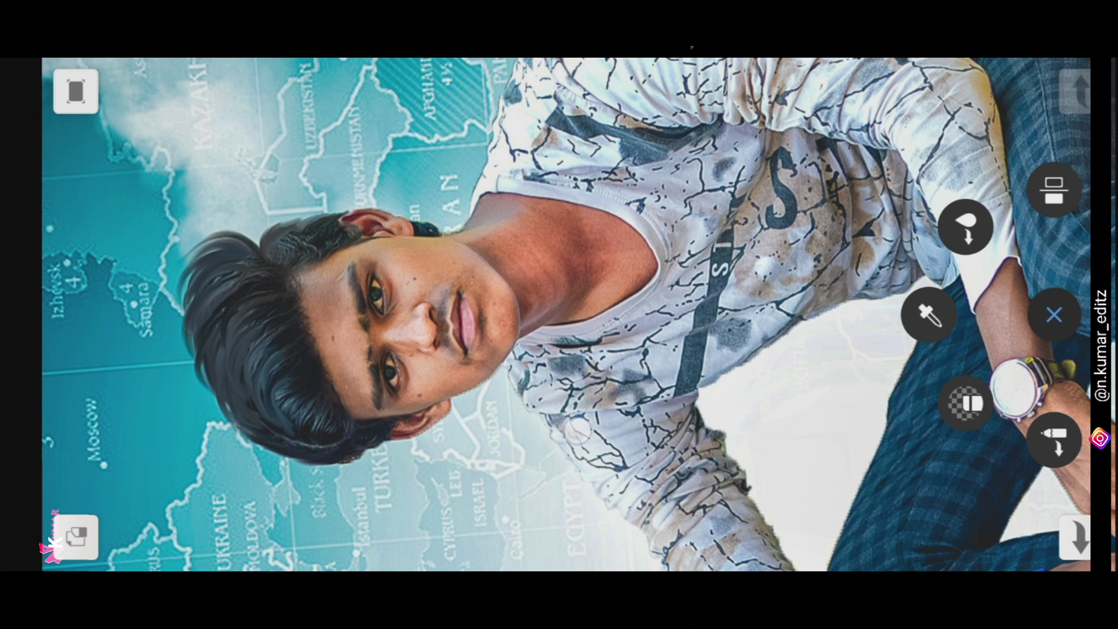
left_click_drag(522, 314, 559, 314)
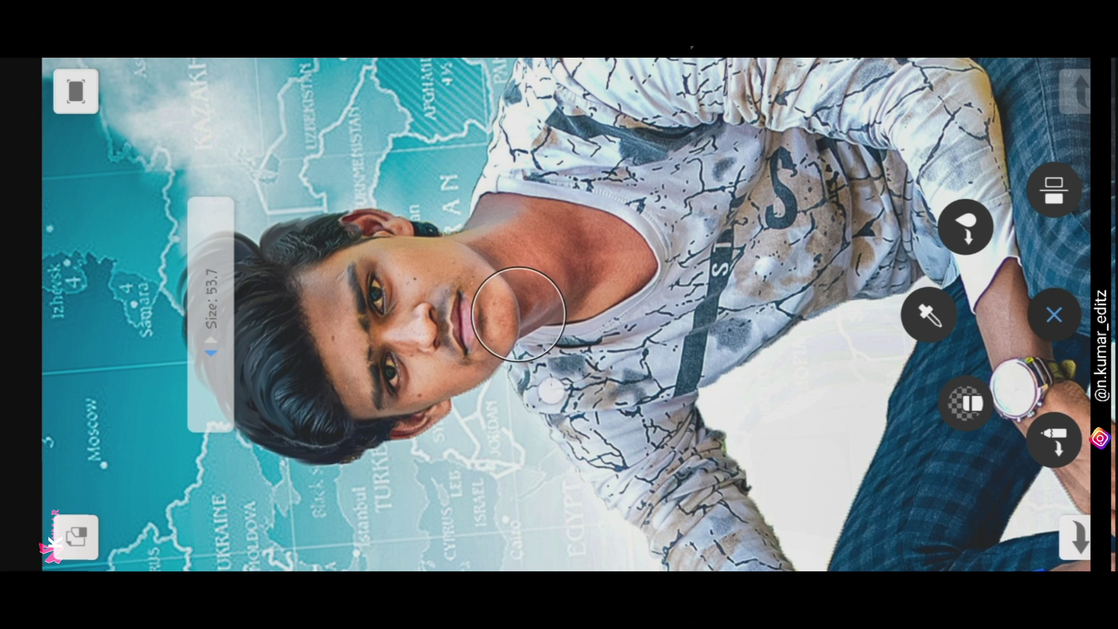
left_click(521, 309)
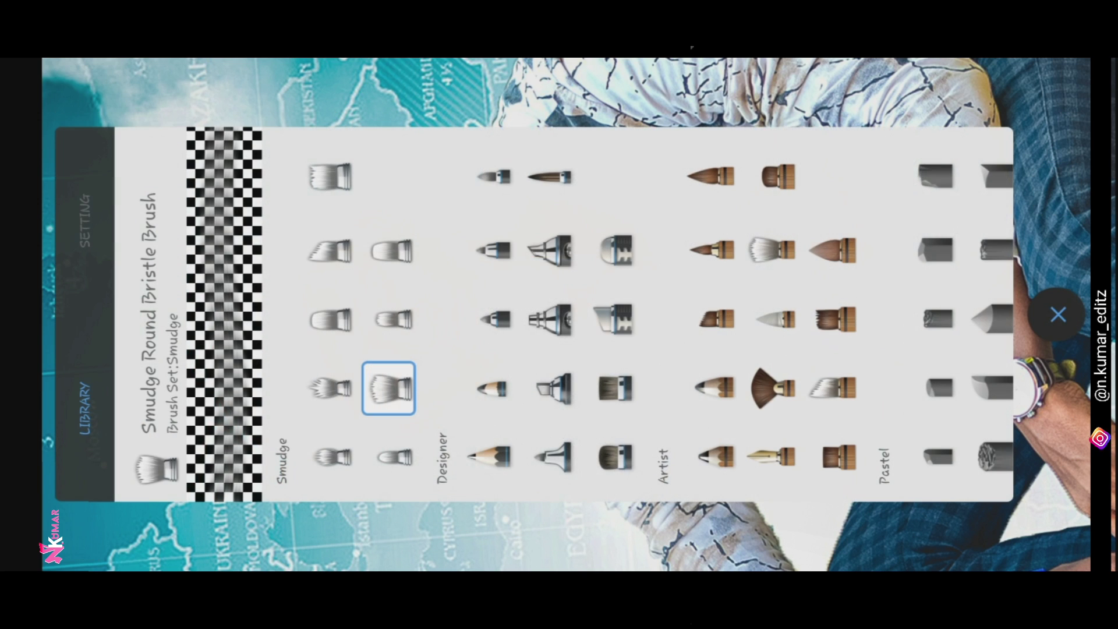
left_click(85, 221)
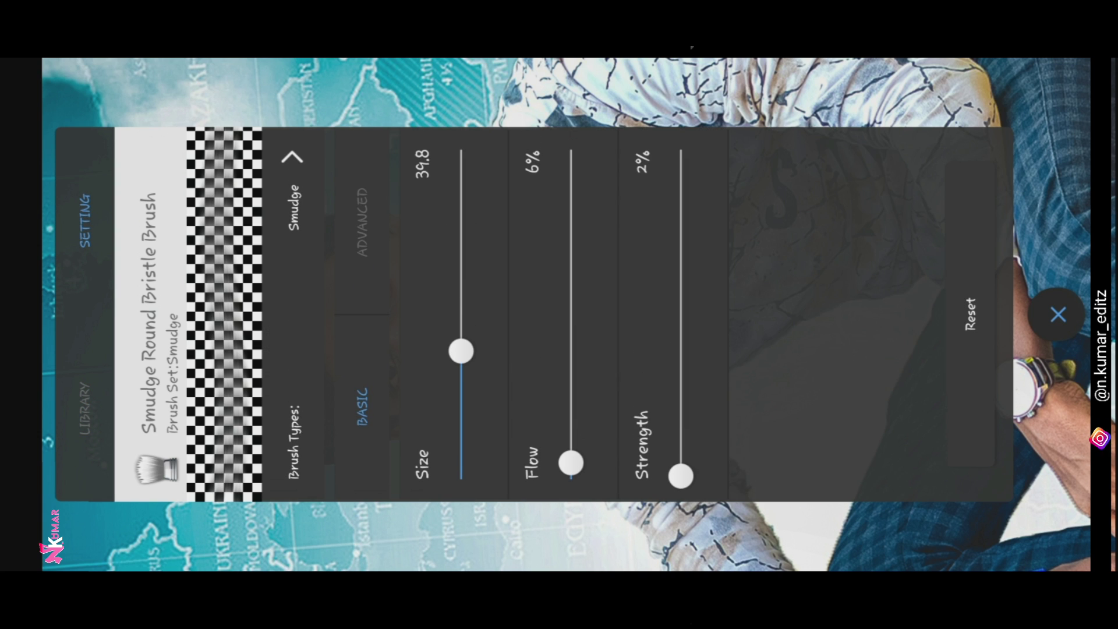
left_click(1058, 314)
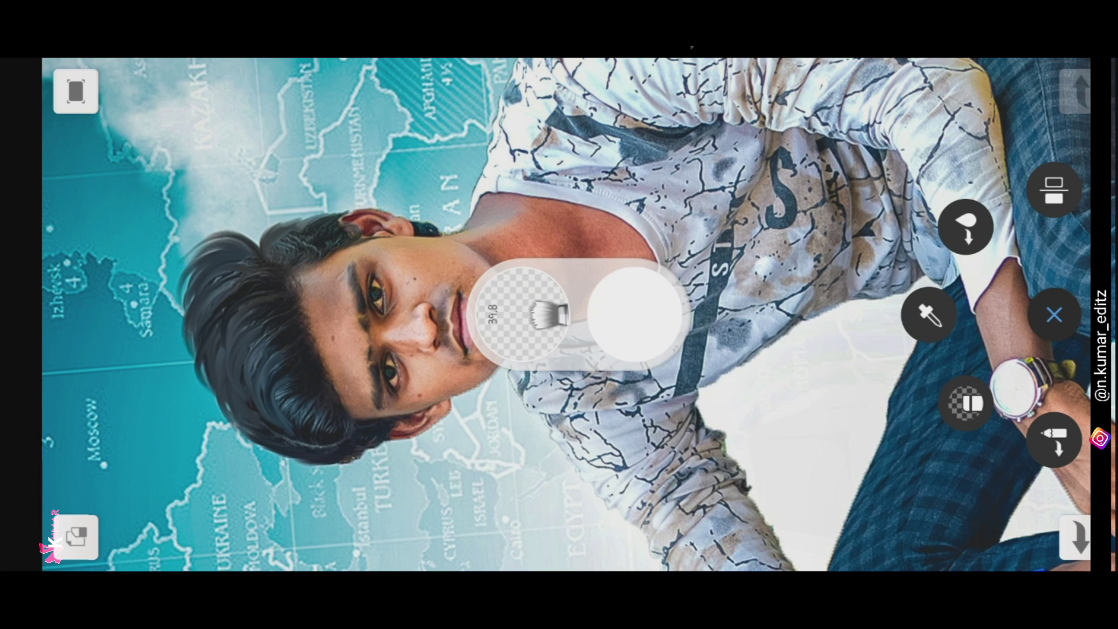
Step: Smudge the skin of the forehead, brows, eyes and the area around the ear
scroll(559, 314, "up", 5)
scroll(506, 310, "up", 5)
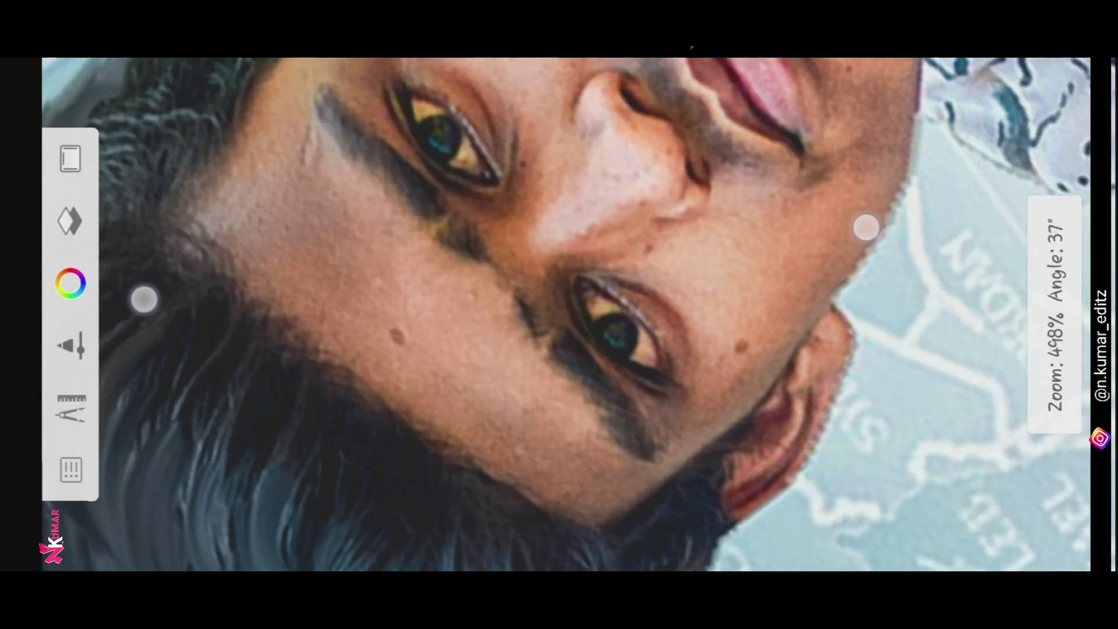
scroll(505, 310, "up", 4)
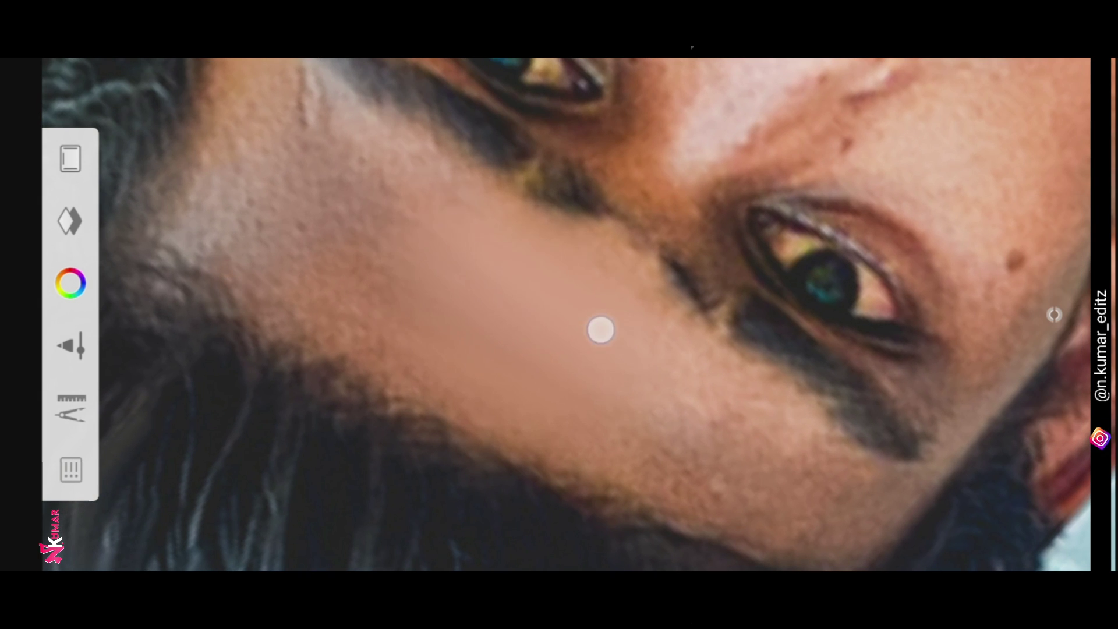
left_click_drag(600, 331, 371, 317)
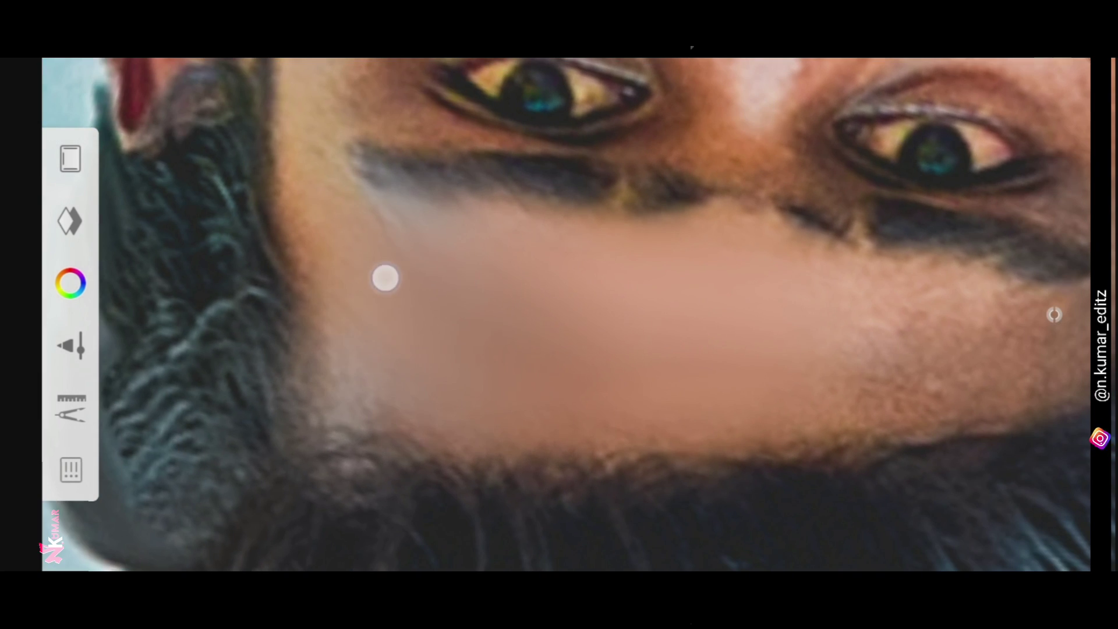
left_click_drag(549, 350, 706, 128)
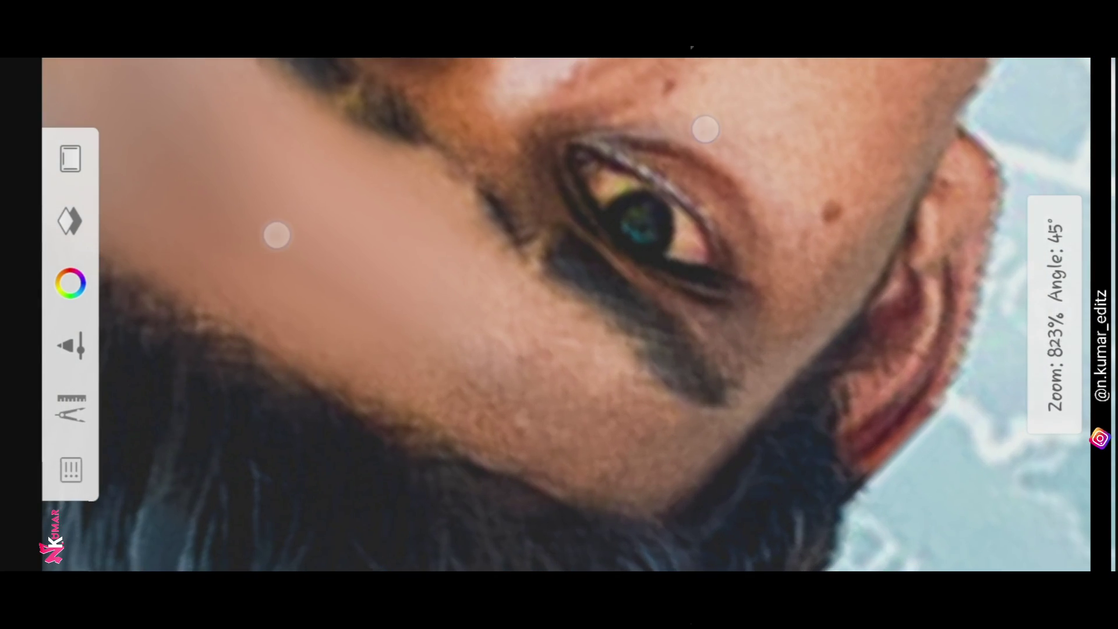
left_click_drag(534, 335, 364, 350)
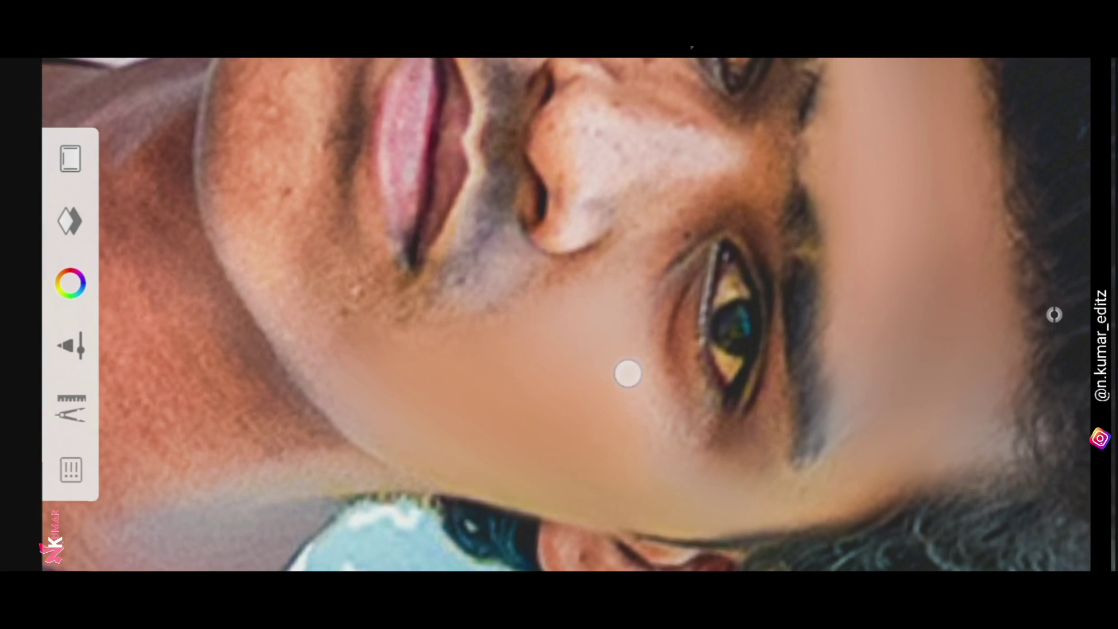
mouse_move(628, 373)
left_mouse_down()
mouse_move(367, 399)
mouse_move(425, 362)
mouse_move(607, 372)
mouse_move(493, 346)
mouse_move(292, 245)
mouse_move(574, 285)
mouse_move(774, 399)
mouse_move(800, 211)
left_mouse_up()
mouse_move(501, 288)
left_mouse_down()
mouse_move(452, 344)
mouse_move(375, 294)
mouse_move(442, 257)
mouse_move(608, 447)
mouse_move(676, 481)
mouse_move(282, 332)
mouse_move(501, 402)
mouse_move(396, 357)
mouse_move(603, 289)
left_mouse_up()
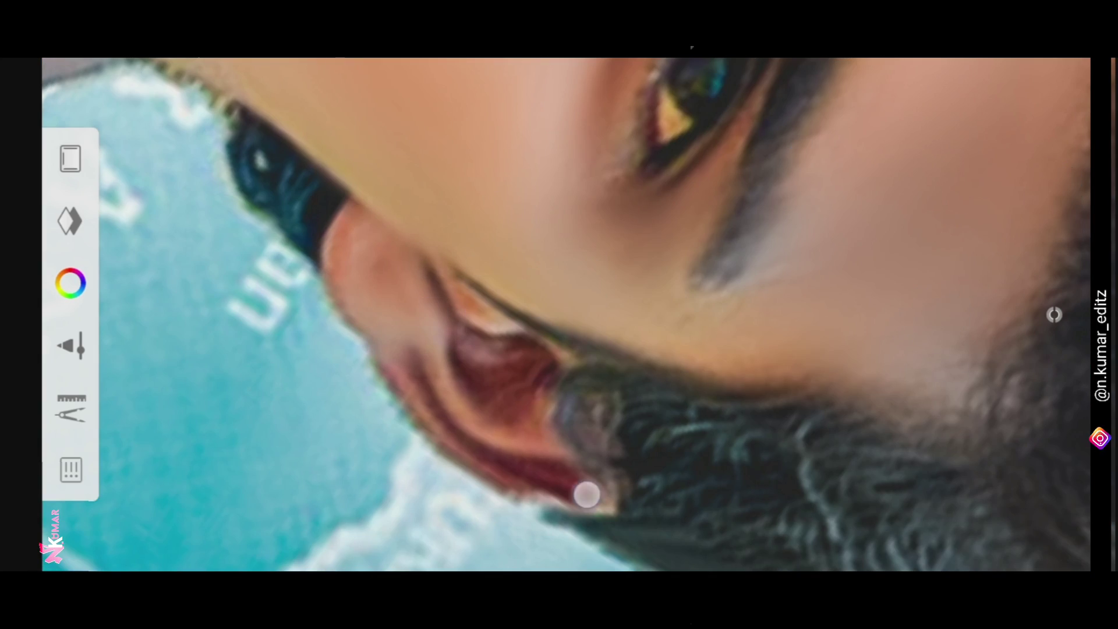
left_click_drag(366, 216, 666, 349)
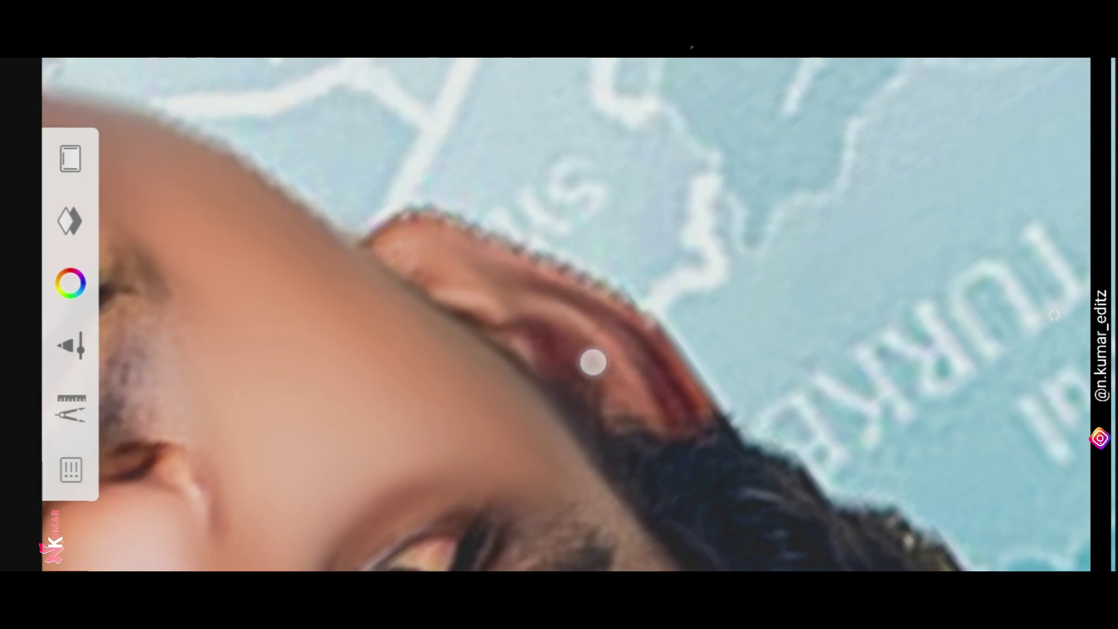
left_click_drag(593, 362, 766, 207)
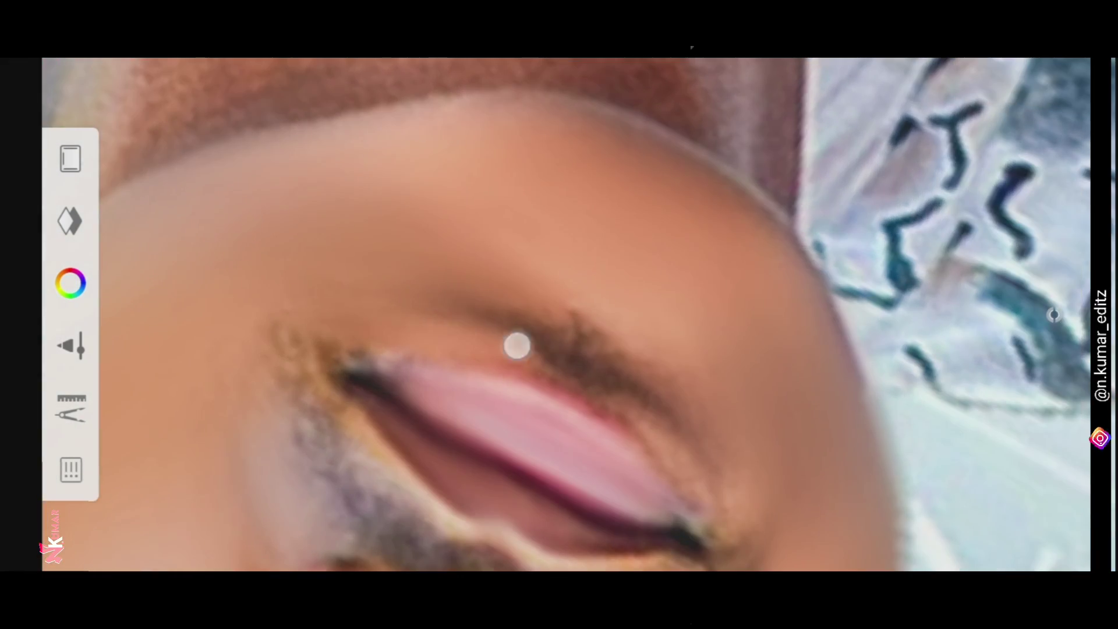
mouse_move(515, 344)
left_mouse_down()
mouse_move(348, 383)
mouse_move(340, 362)
left_mouse_up()
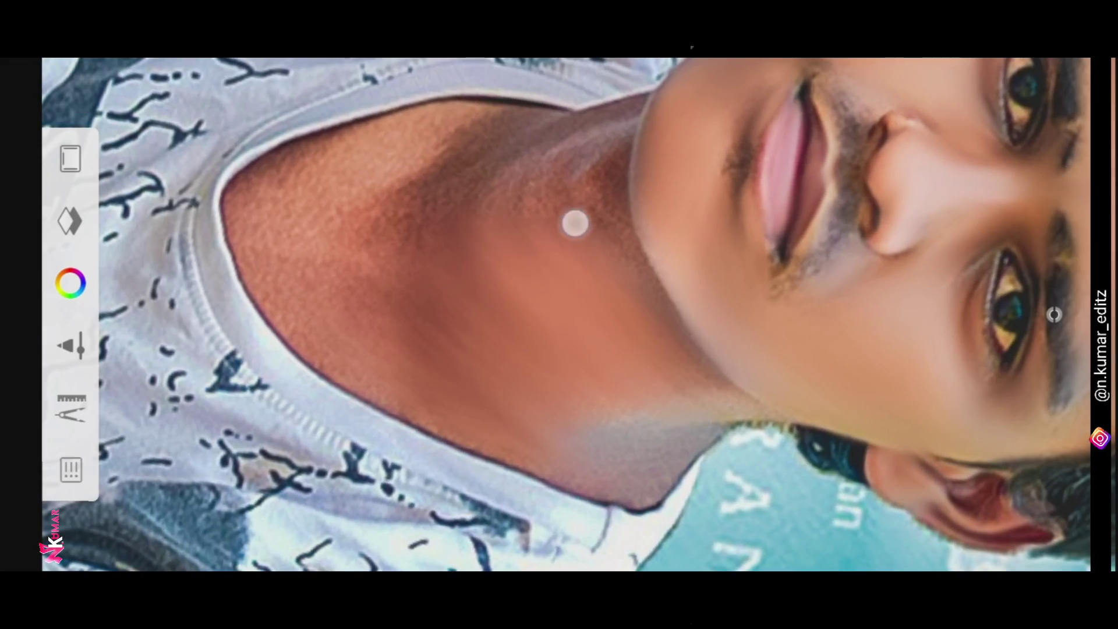
Step: Smooth the skin on the neck, chin and fingers
left_click_drag(503, 402, 532, 324)
left_click_drag(805, 308, 859, 120)
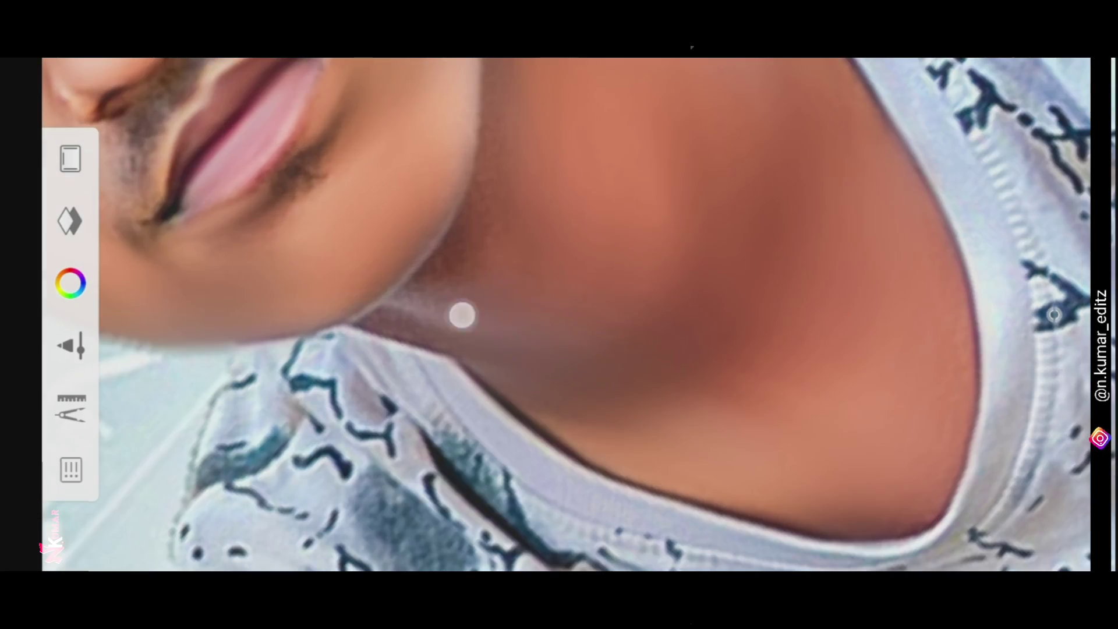
mouse_move(646, 406)
left_mouse_down()
mouse_move(603, 254)
mouse_move(521, 230)
mouse_move(534, 314)
left_mouse_up()
mouse_move(597, 272)
left_mouse_down()
mouse_move(569, 324)
mouse_move(313, 184)
mouse_move(361, 269)
left_mouse_up()
left_click_drag(570, 365, 500, 376)
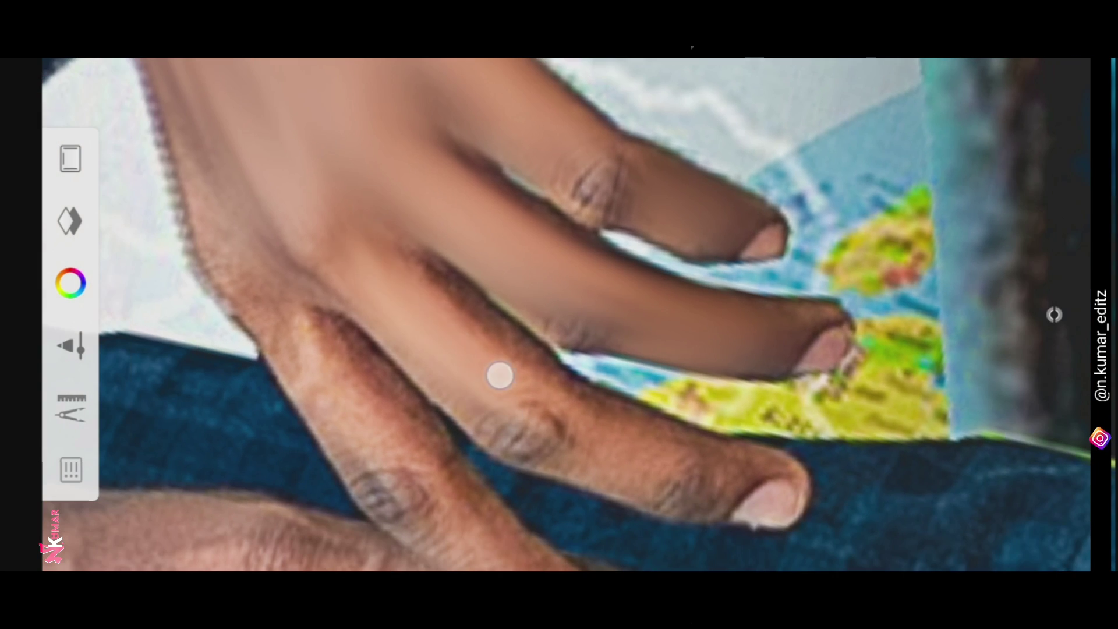
left_click_drag(570, 438, 397, 337)
left_click_drag(559, 444, 413, 287)
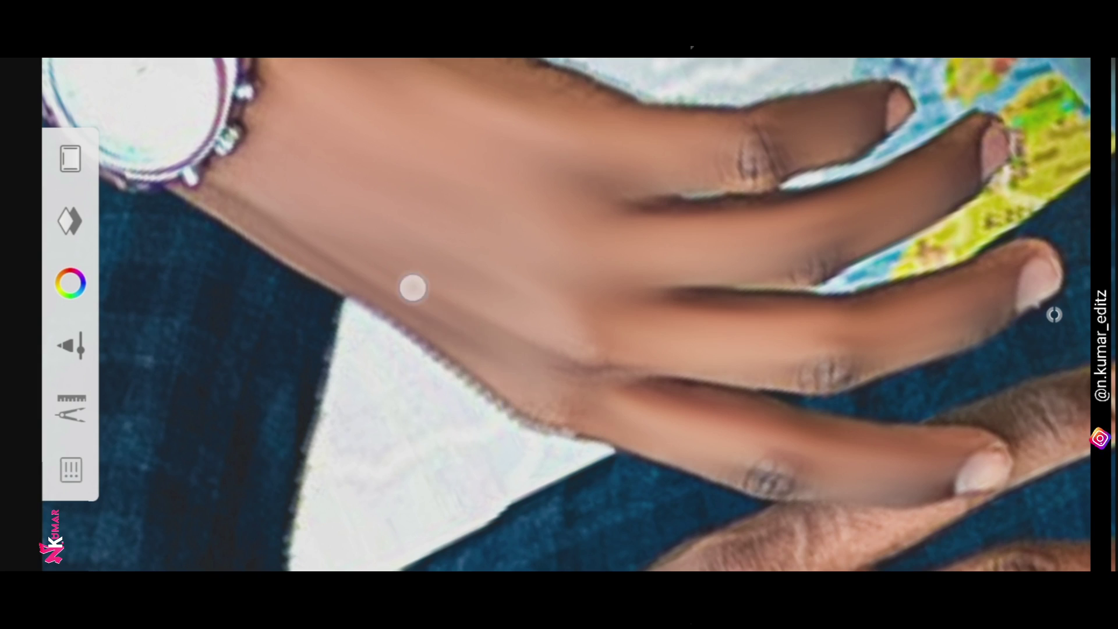
Step: Blend the forearm skin, the back of the hand and the fingers
left_click_drag(1055, 315, 859, 282)
left_click_drag(446, 298, 449, 382)
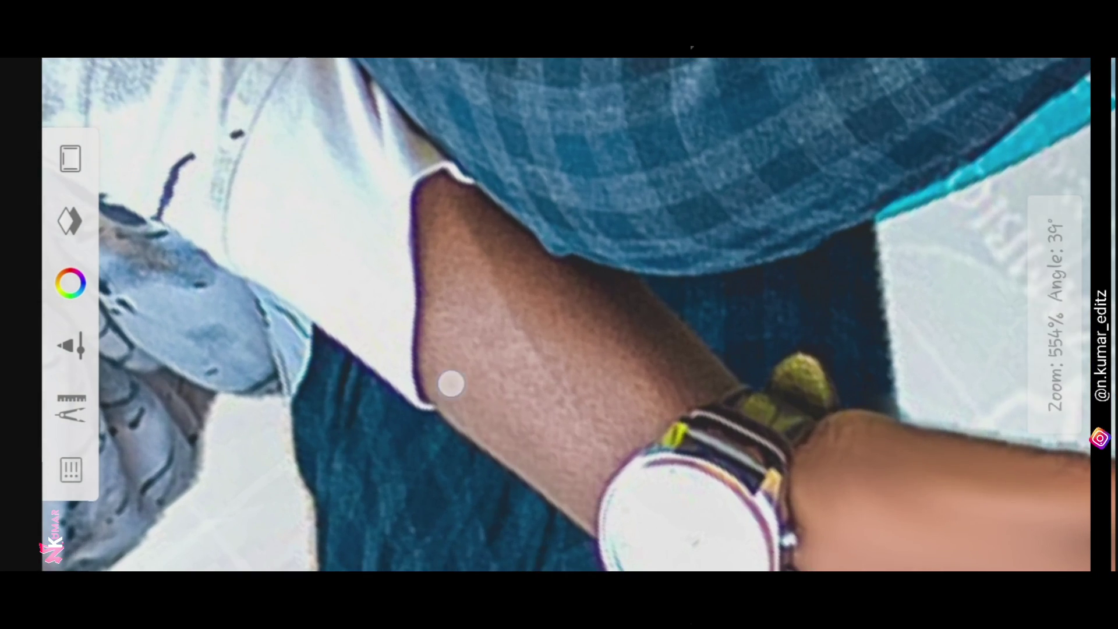
mouse_move(508, 195)
left_mouse_down()
mouse_move(597, 455)
mouse_move(703, 352)
left_mouse_up()
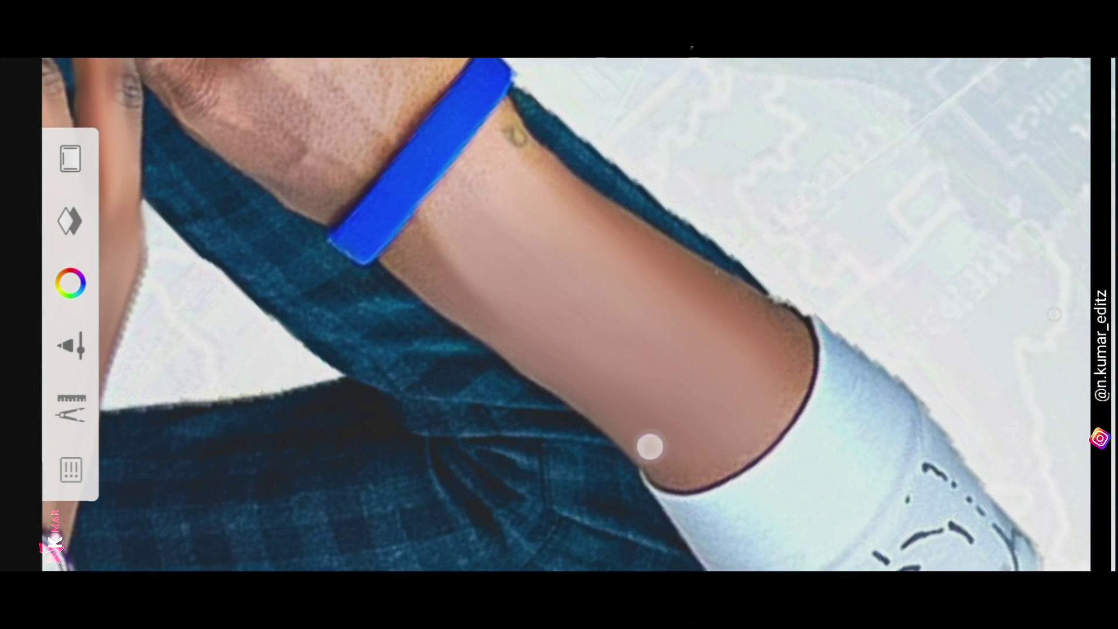
left_click_drag(650, 447, 641, 314)
mouse_move(517, 240)
left_mouse_down()
mouse_move(598, 347)
mouse_move(548, 410)
left_mouse_up()
left_click_drag(611, 267, 624, 286)
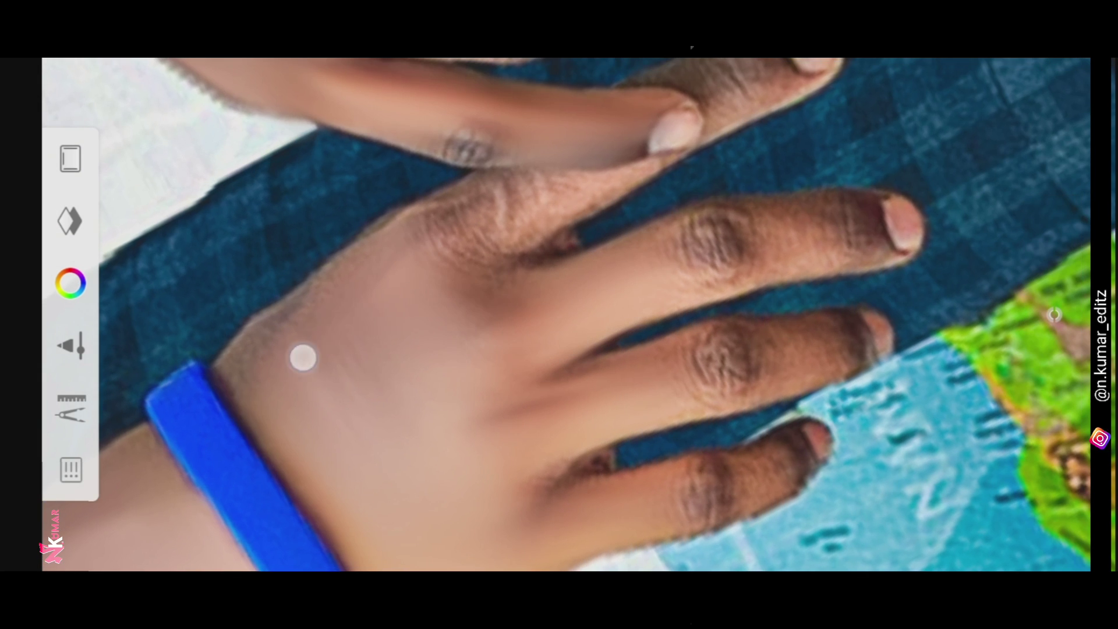
mouse_move(413, 277)
left_mouse_down()
mouse_move(253, 395)
mouse_move(492, 320)
left_mouse_up()
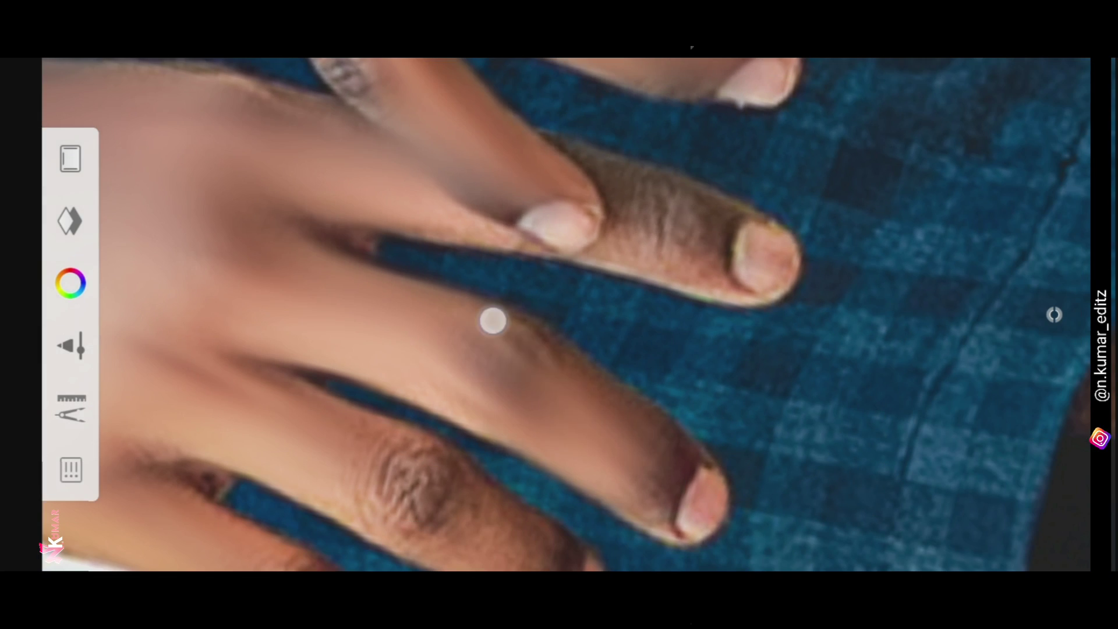
left_click_drag(646, 211, 567, 383)
mouse_move(330, 289)
left_mouse_down()
mouse_move(579, 400)
mouse_move(455, 350)
mouse_move(474, 352)
mouse_move(470, 309)
left_mouse_up()
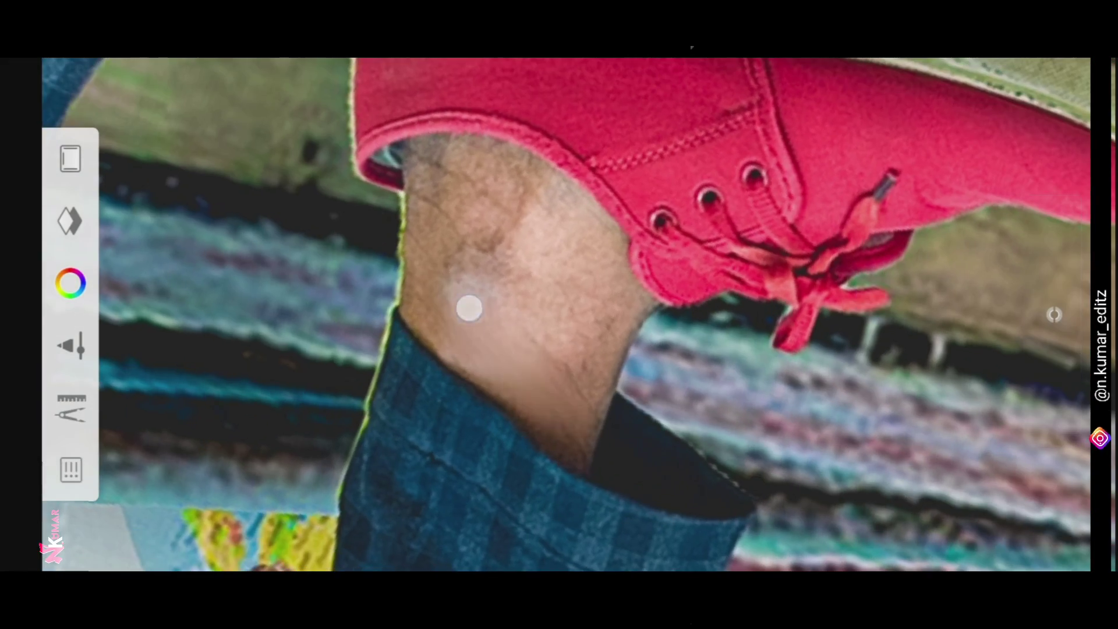
Step: Smudge the bare ankle above the red shoe, then fit the whole poster in view
mouse_move(457, 232)
left_mouse_down()
mouse_move(404, 249)
mouse_move(402, 269)
mouse_move(631, 332)
mouse_move(694, 392)
mouse_move(444, 323)
left_mouse_up()
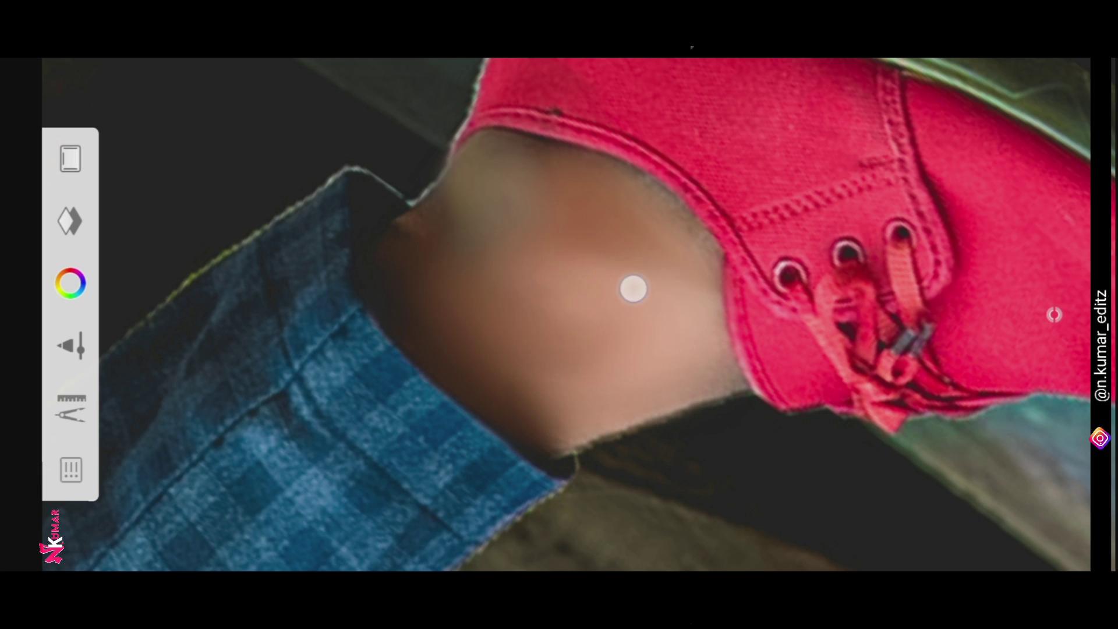
mouse_move(782, 157)
left_mouse_down()
mouse_move(769, 184)
mouse_move(782, 179)
mouse_move(751, 215)
mouse_move(773, 177)
left_mouse_up()
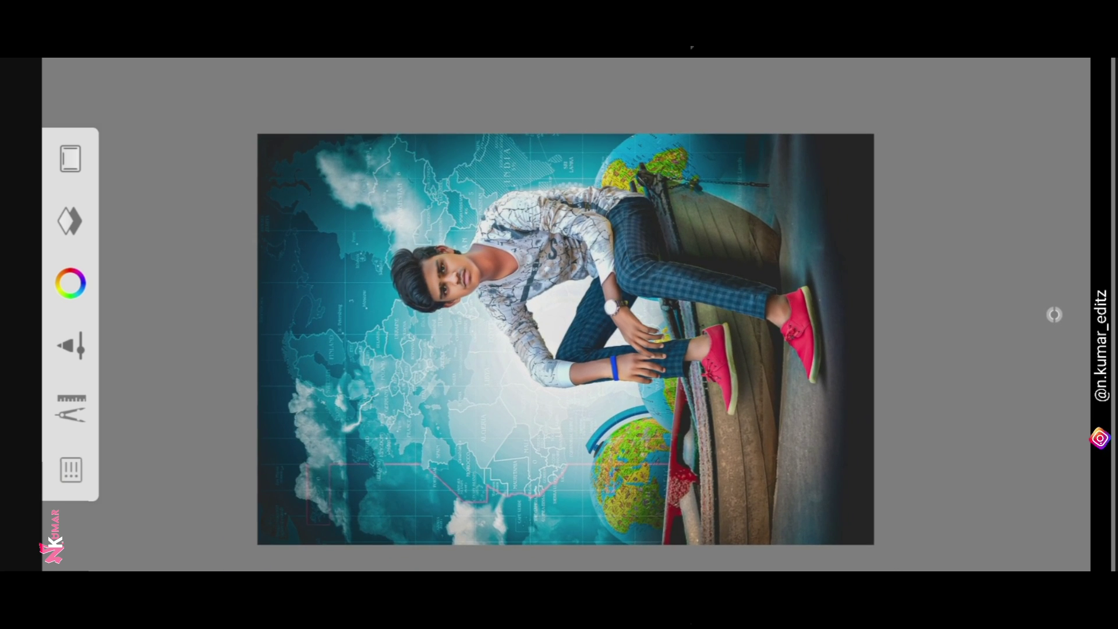
Step: Add a blank layer above the retouched poster composite in the layer stack
left_click_drag(738, 200, 706, 191)
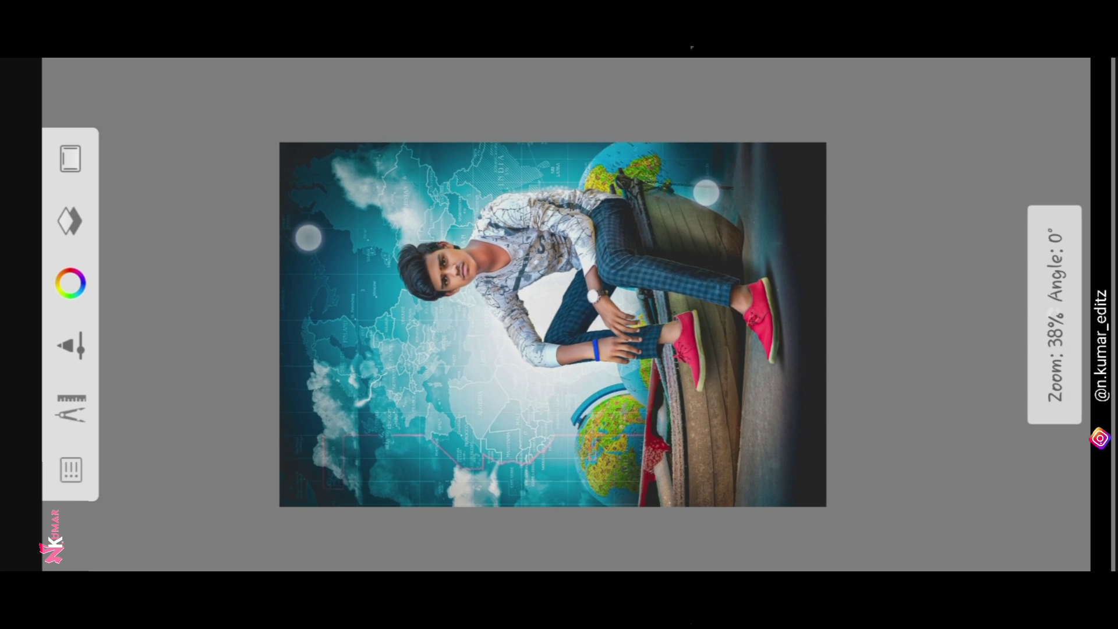
left_click(70, 221)
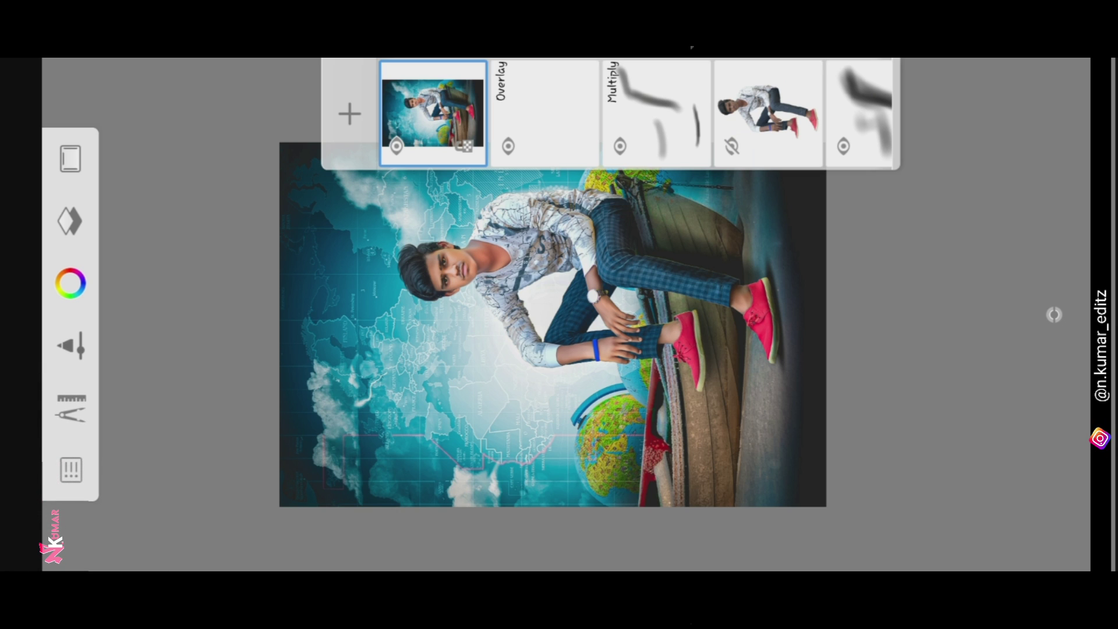
left_click_drag(705, 112, 464, 102)
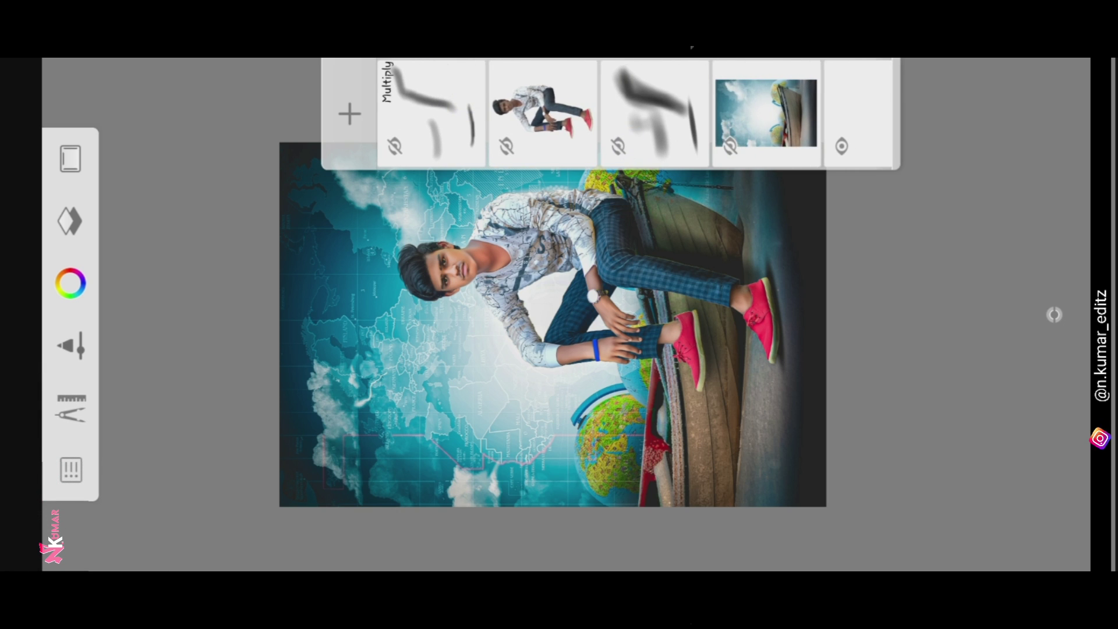
left_click_drag(431, 111, 653, 111)
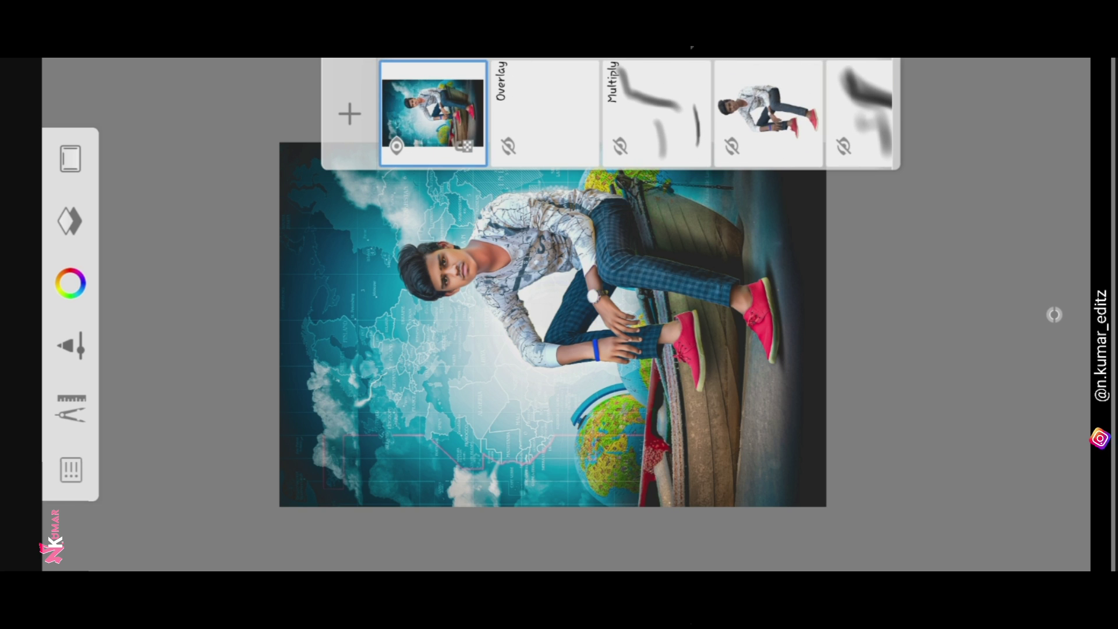
left_click(350, 114)
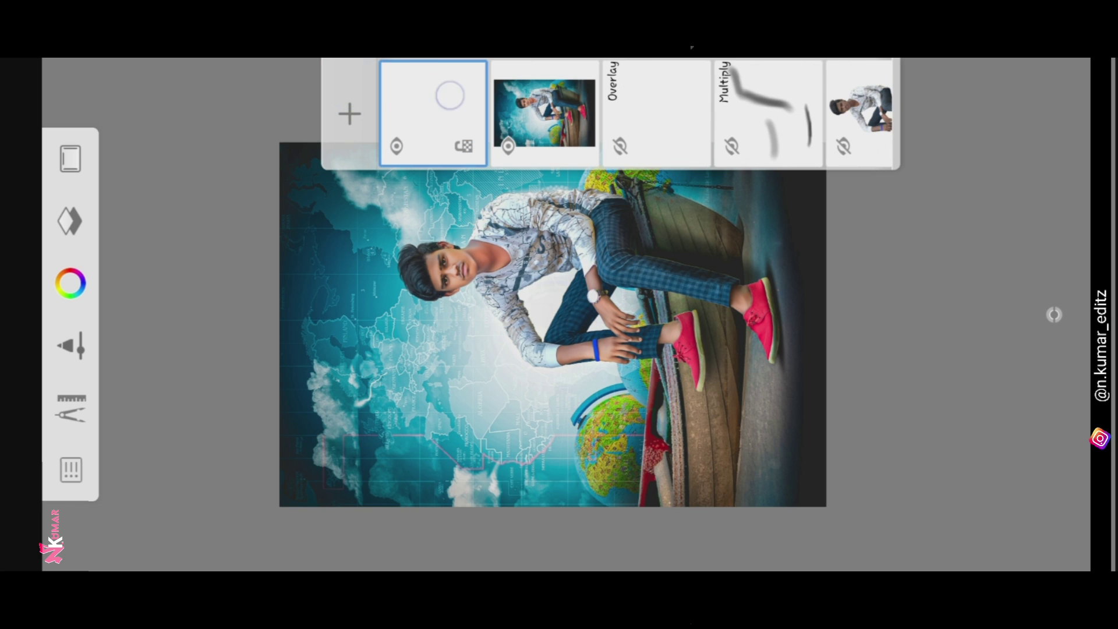
Step: Set the new layer's blend mode to Overlay
left_click(449, 95)
left_click(519, 239)
left_click(742, 303)
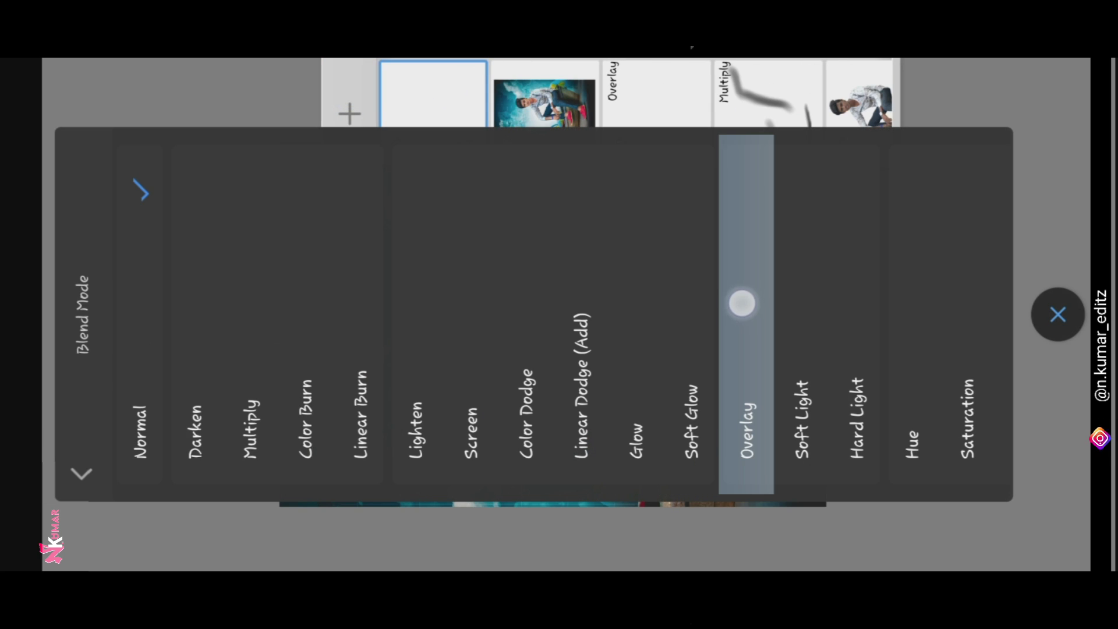
left_click(1058, 315)
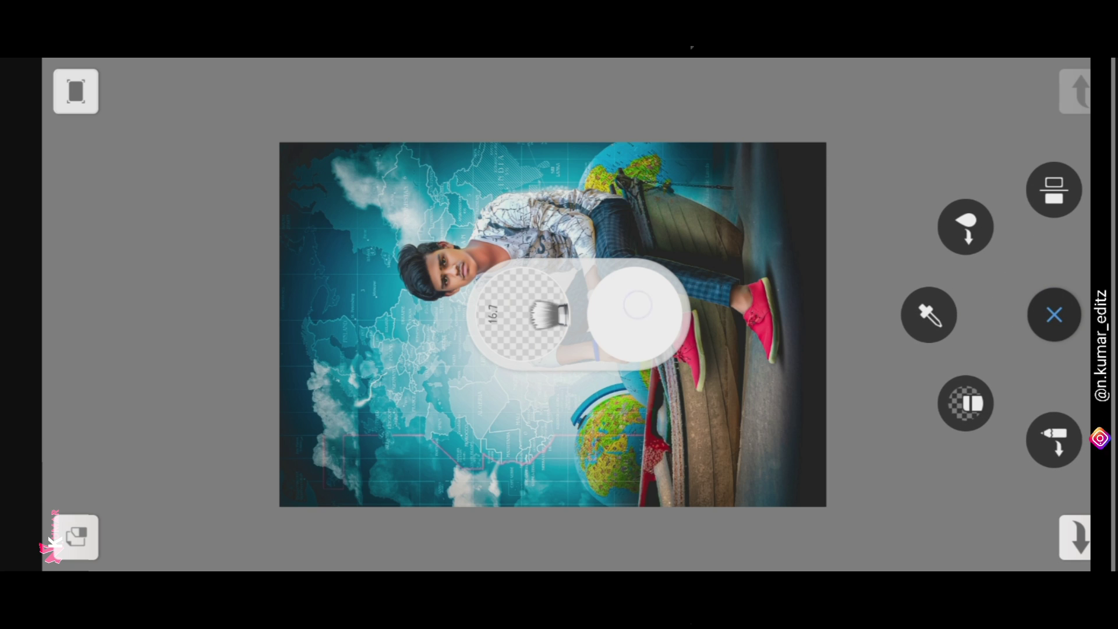
left_click(634, 315)
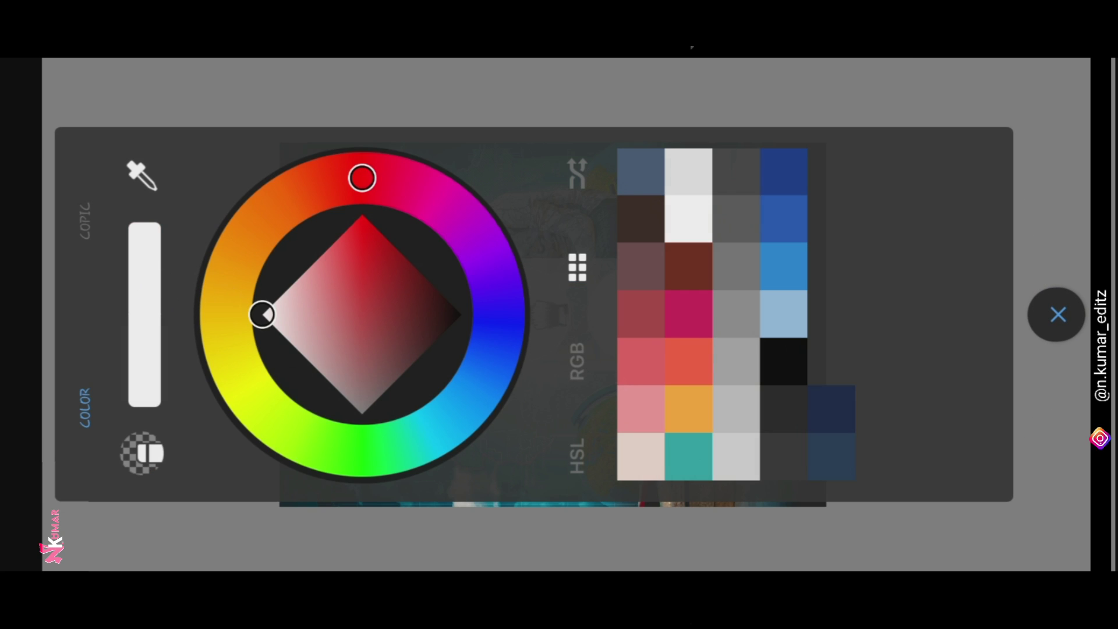
left_click(1058, 315)
Step: Make Hard Airbrush from the brush library the active brush
left_click(518, 315)
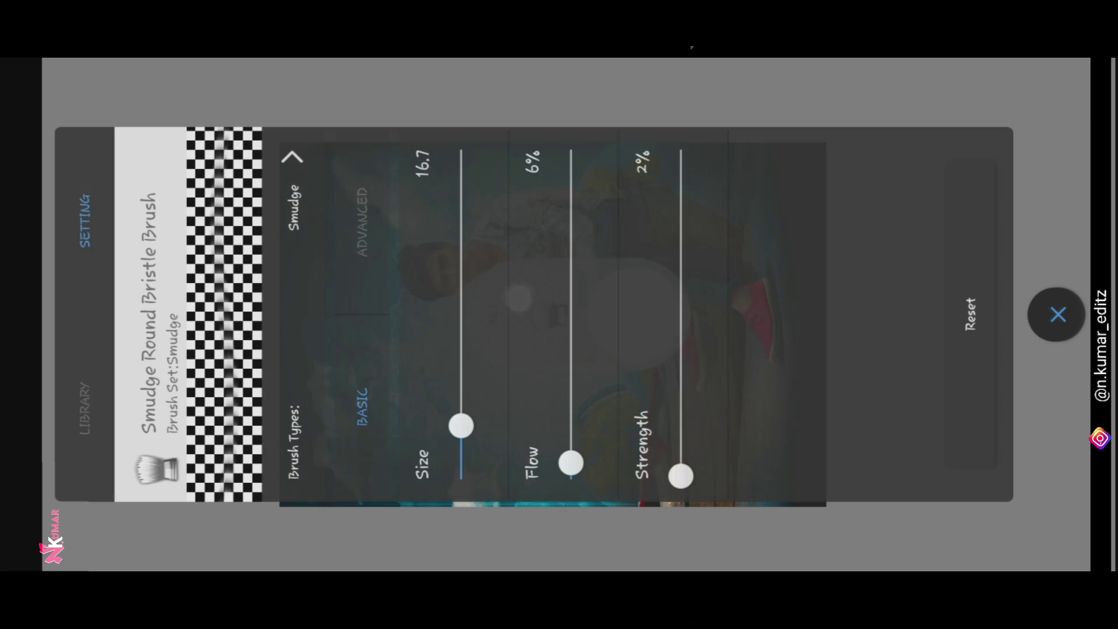
left_click(84, 408)
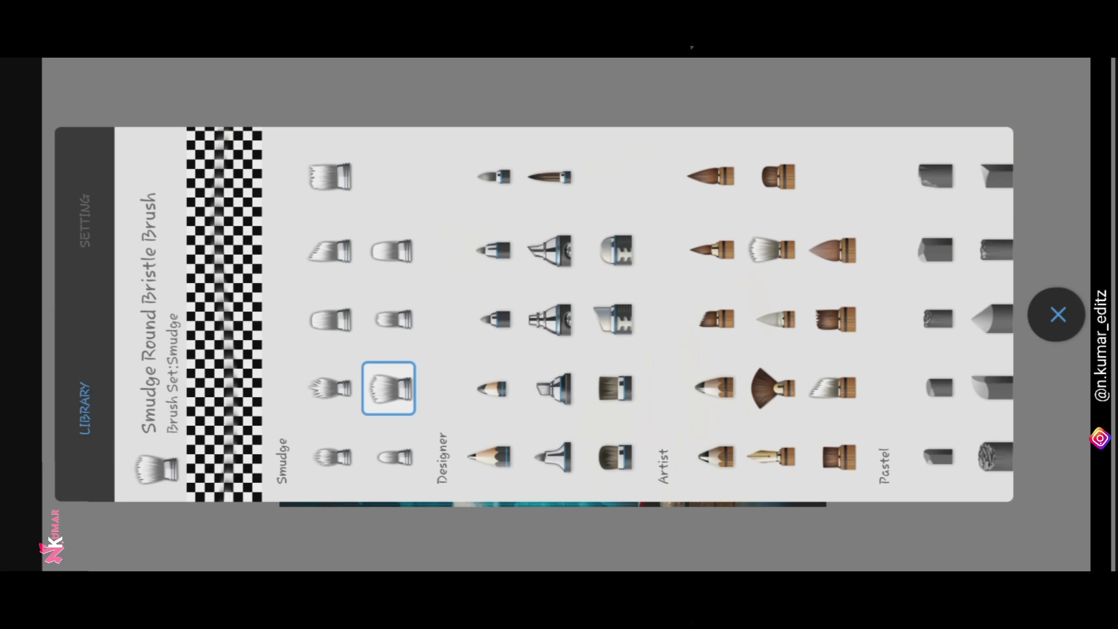
left_click_drag(480, 207, 670, 198)
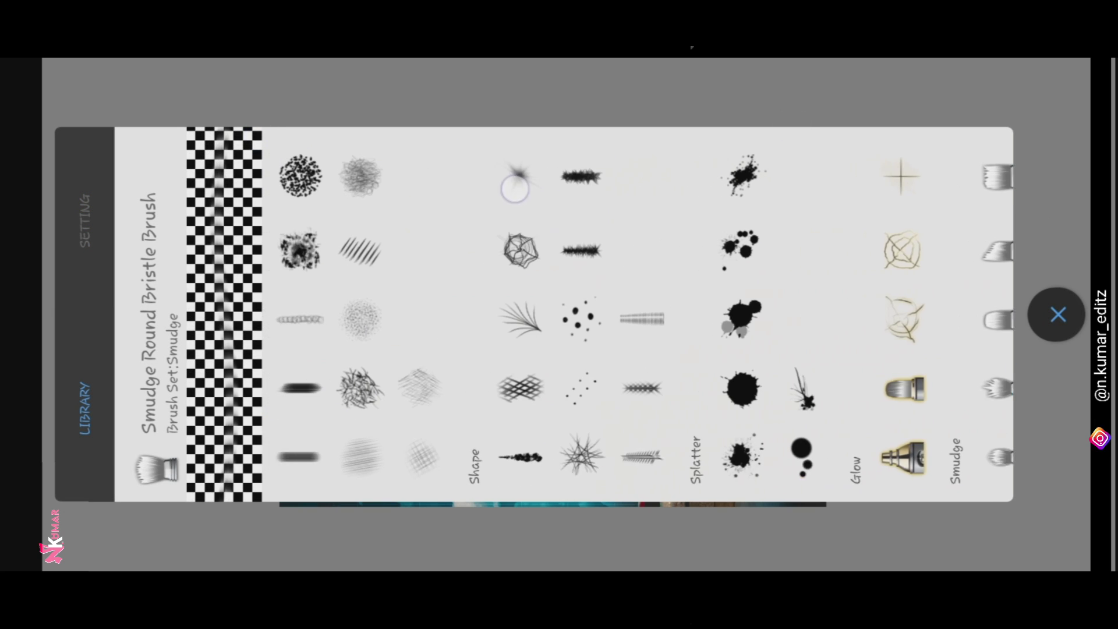
left_click_drag(576, 178, 679, 175)
left_click(88, 552)
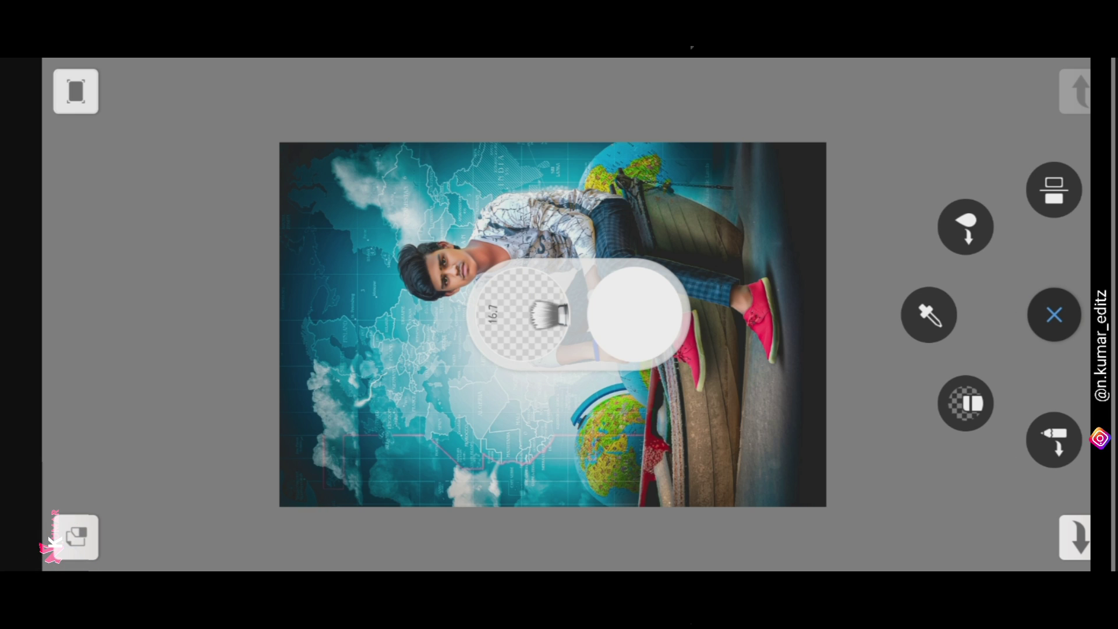
left_click(519, 314)
left_click_drag(816, 315, 466, 315)
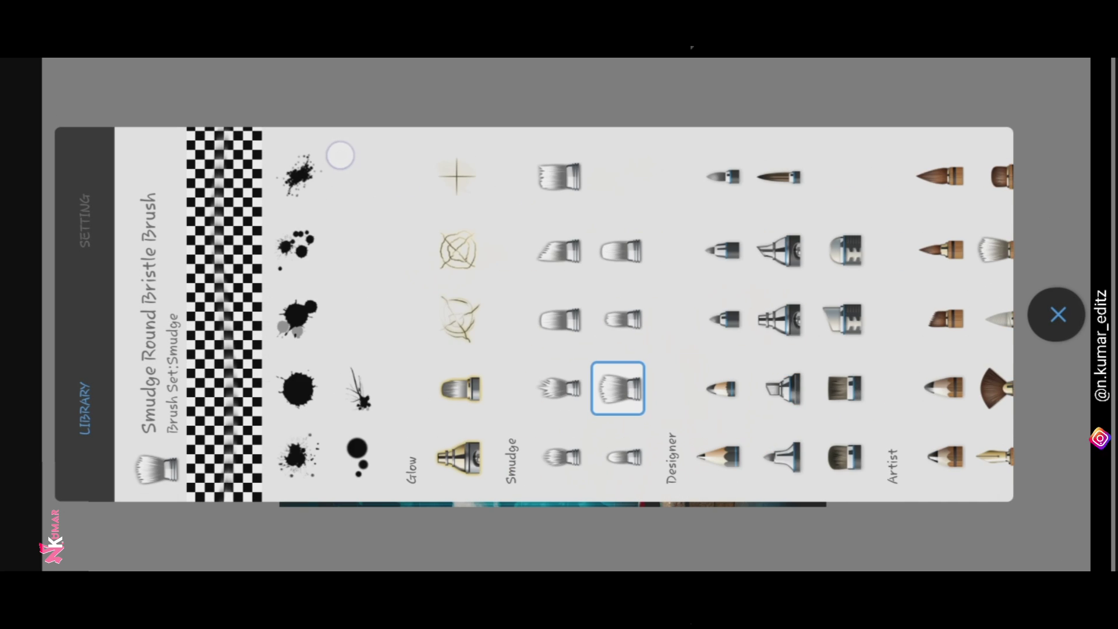
left_click_drag(349, 201, 623, 192)
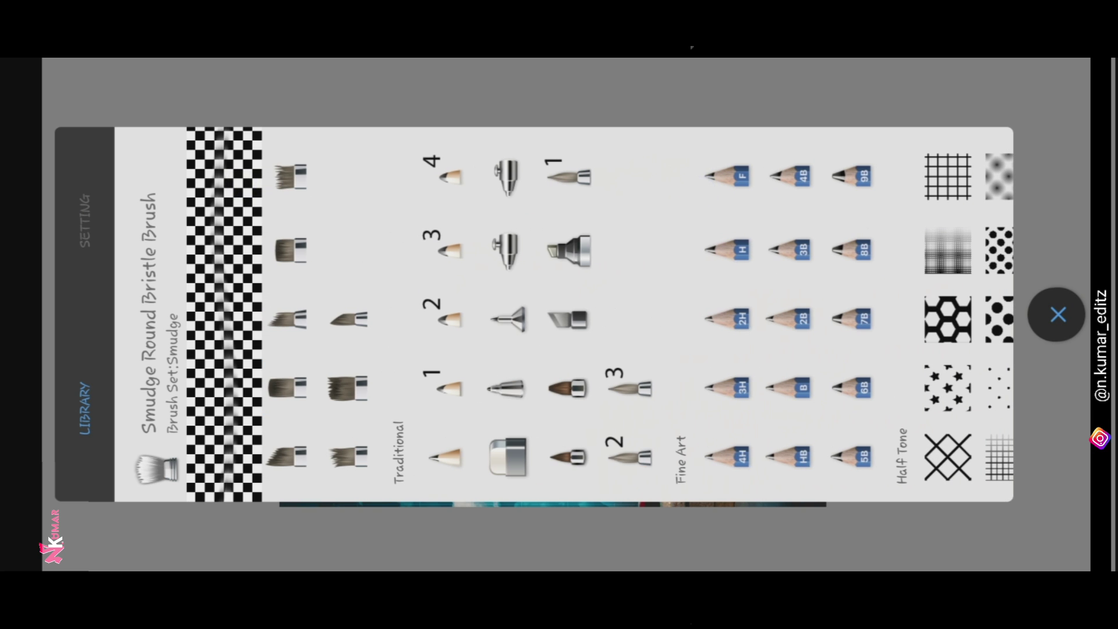
left_click(506, 177)
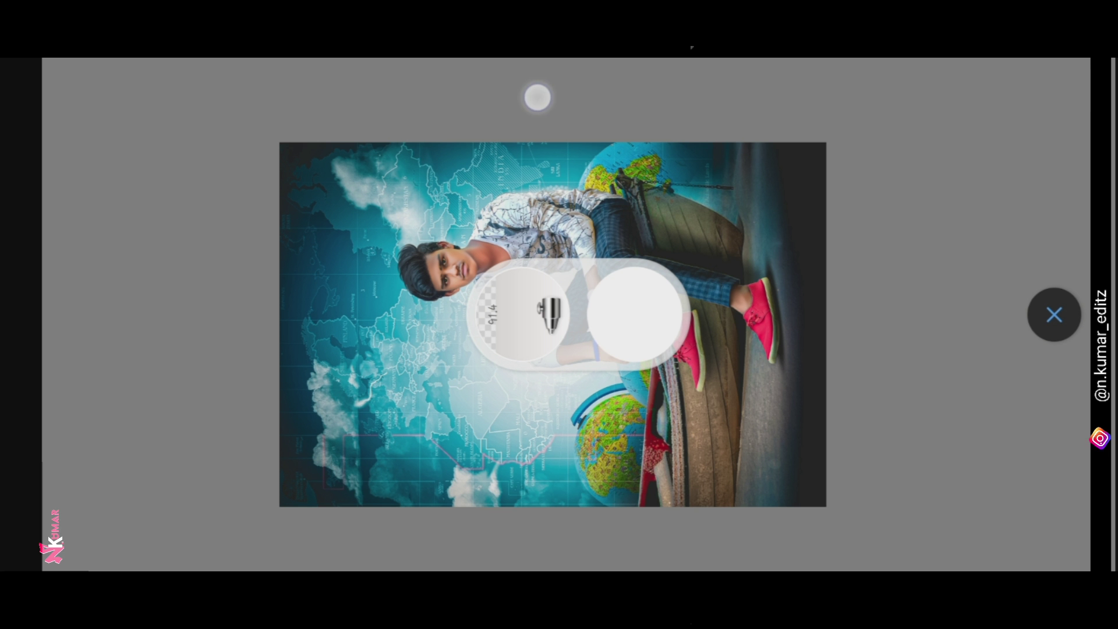
scroll(583, 315, "up", 5)
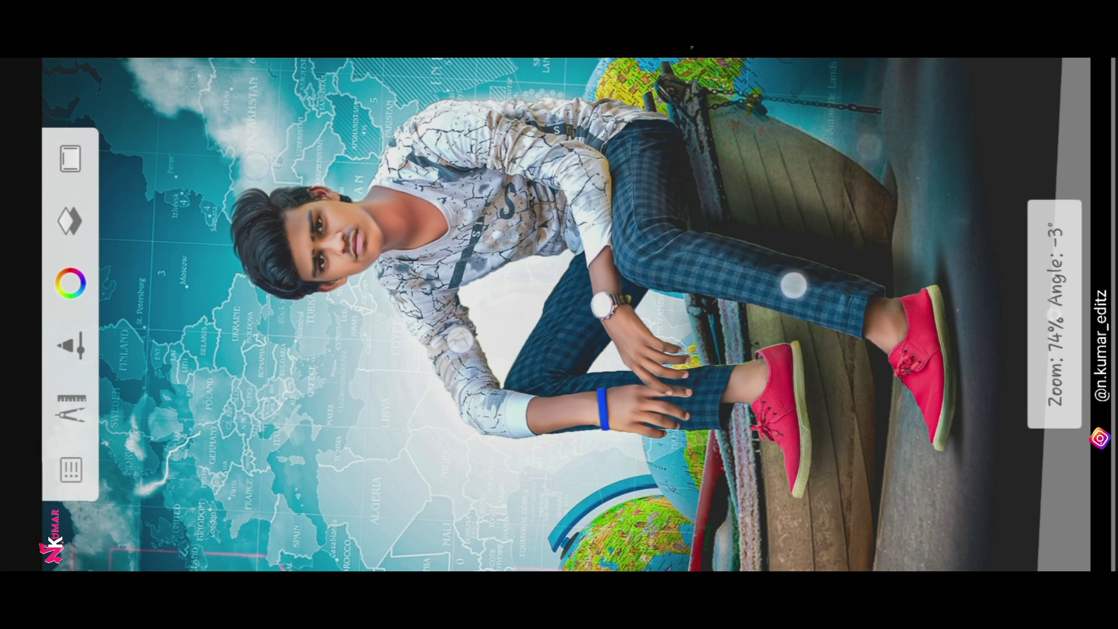
scroll(583, 314, "up", 3)
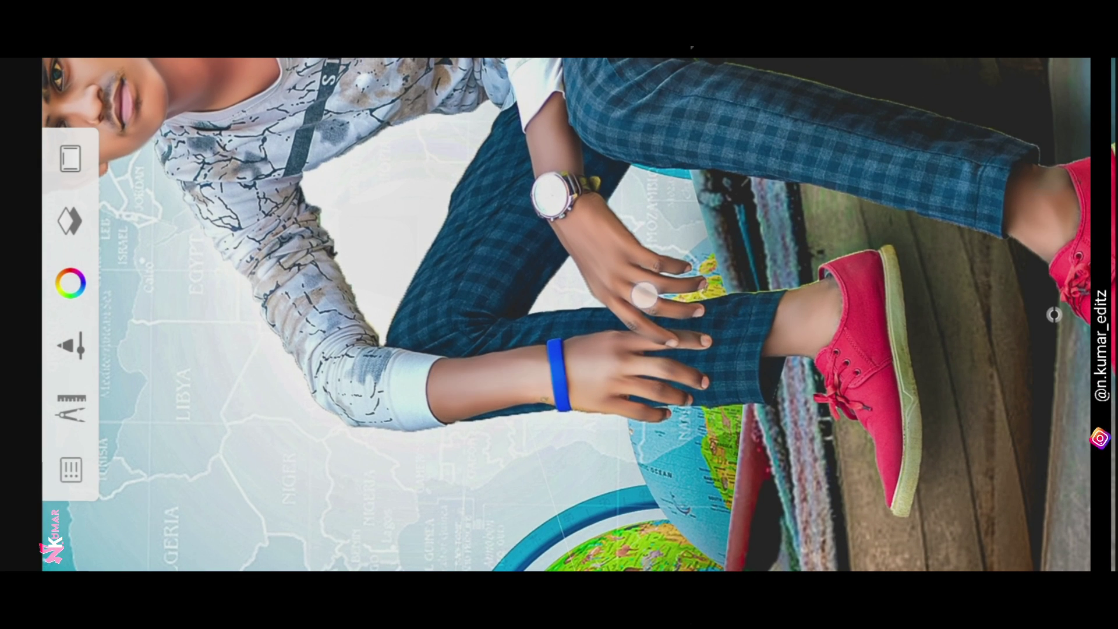
scroll(645, 295, "down", 5)
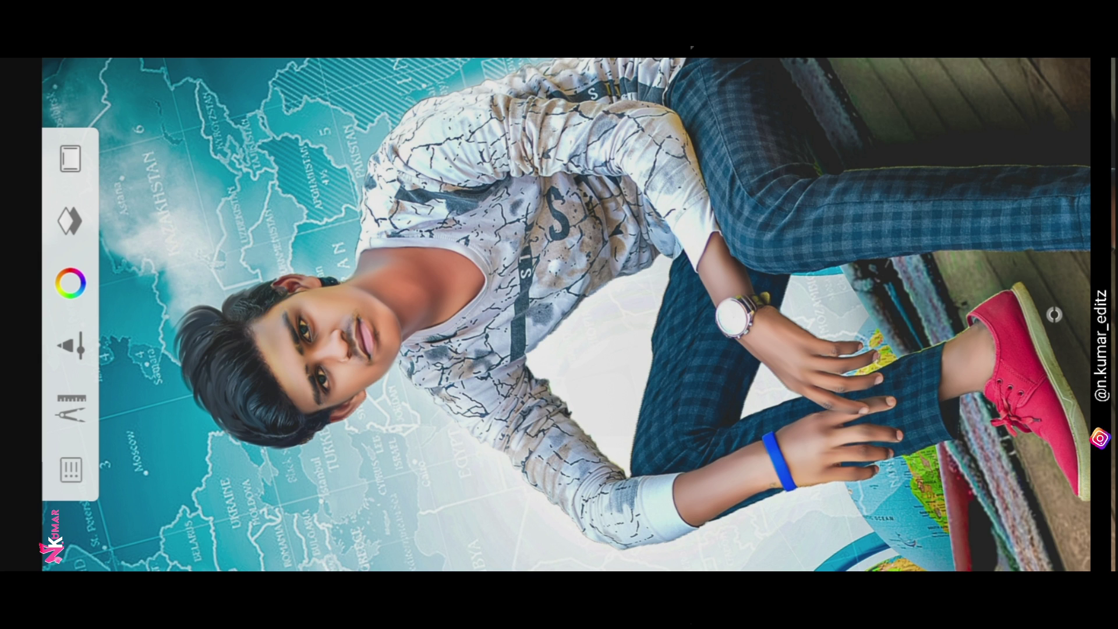
left_click(512, 314)
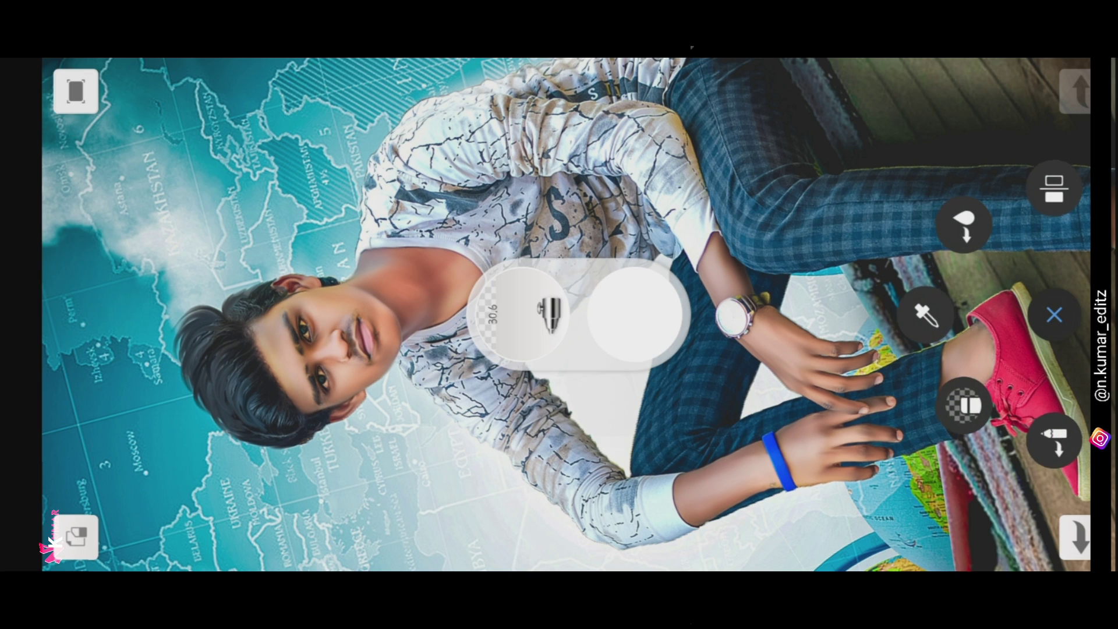
scroll(477, 204, "down", 3)
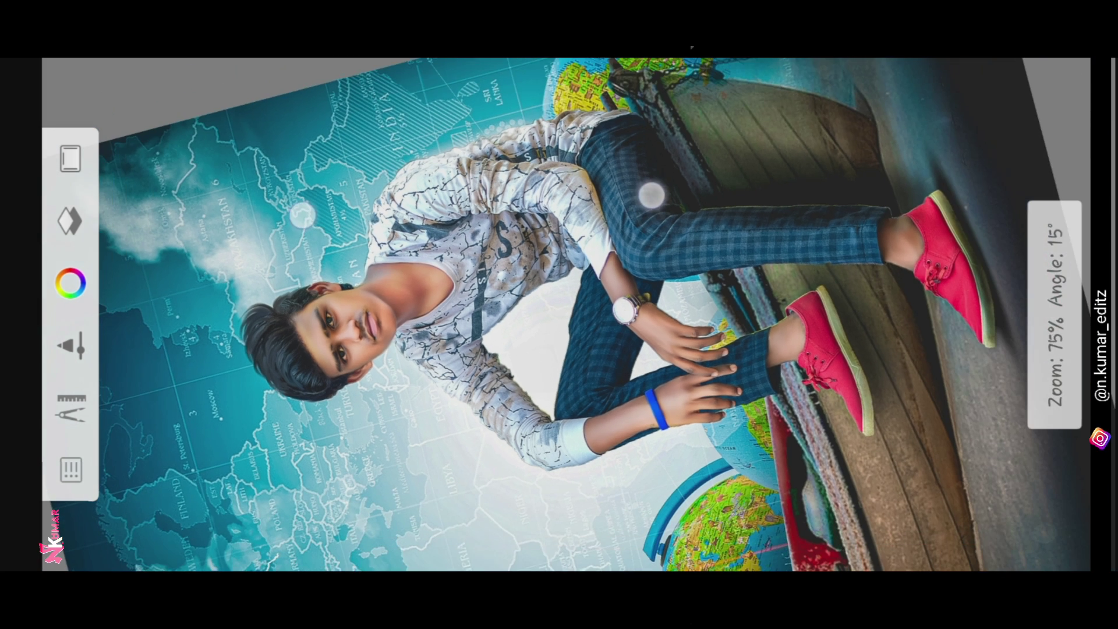
scroll(693, 304, "up", 5)
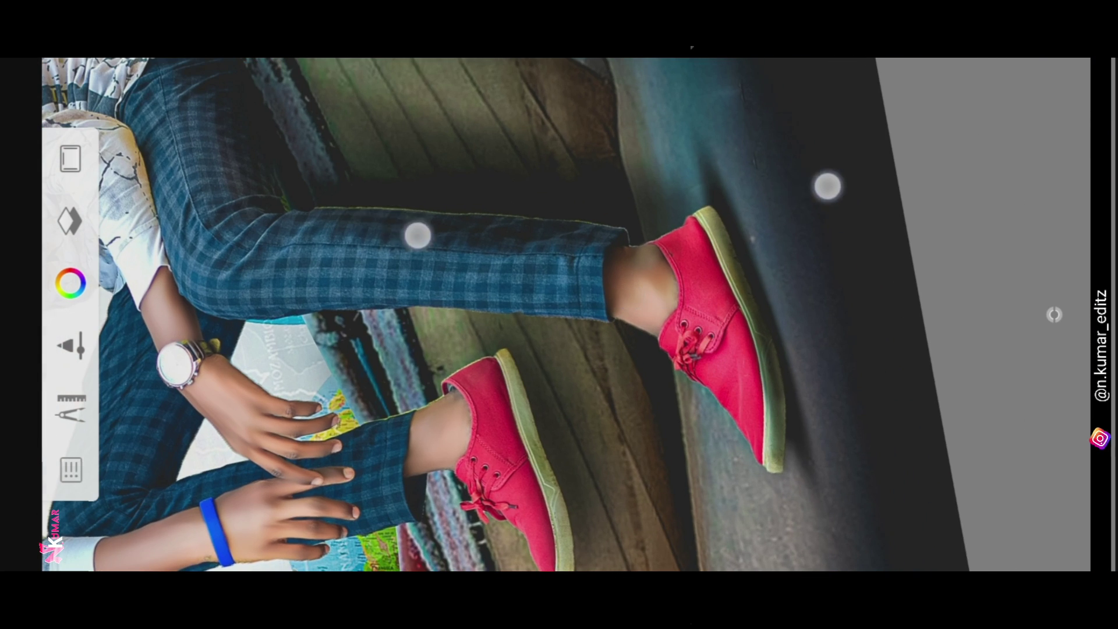
scroll(621, 208, "down", 2)
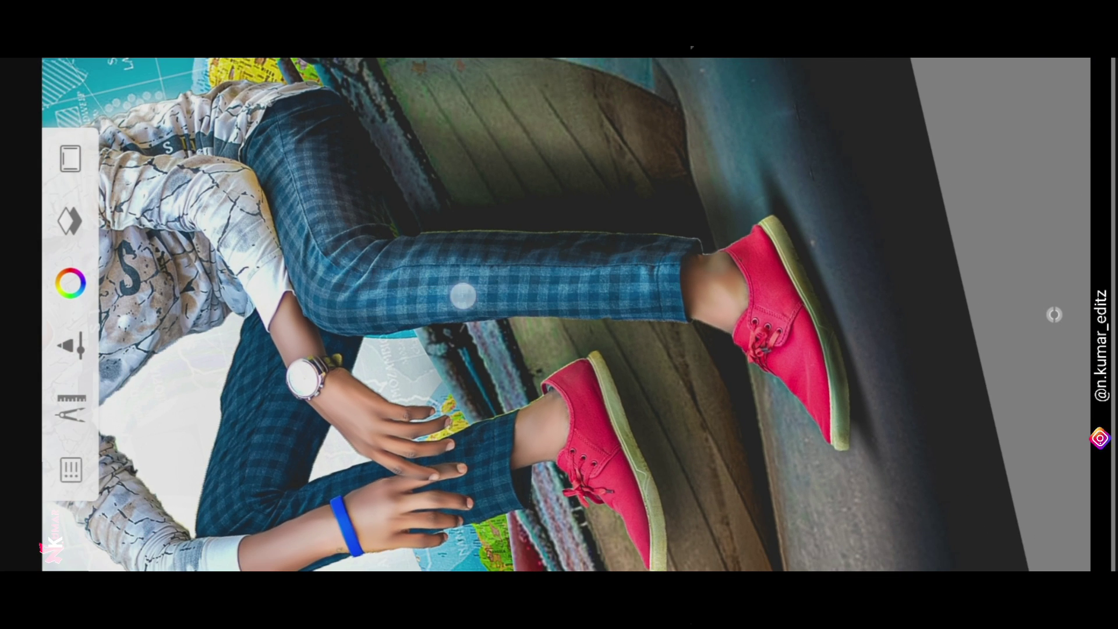
scroll(600, 175, "down", 2)
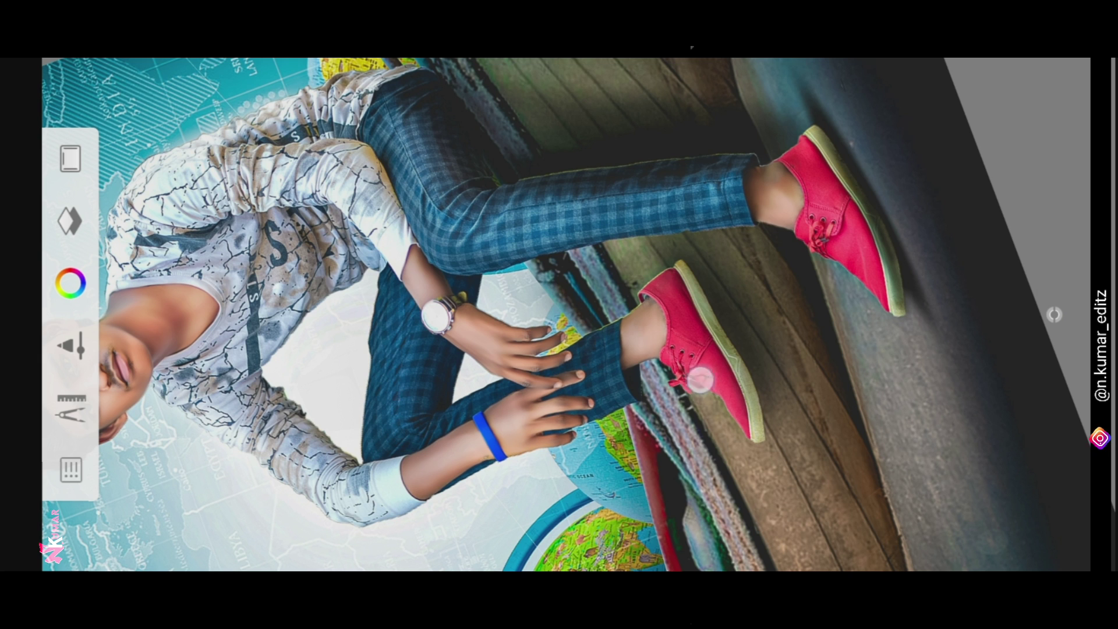
scroll(594, 285, "down", 3)
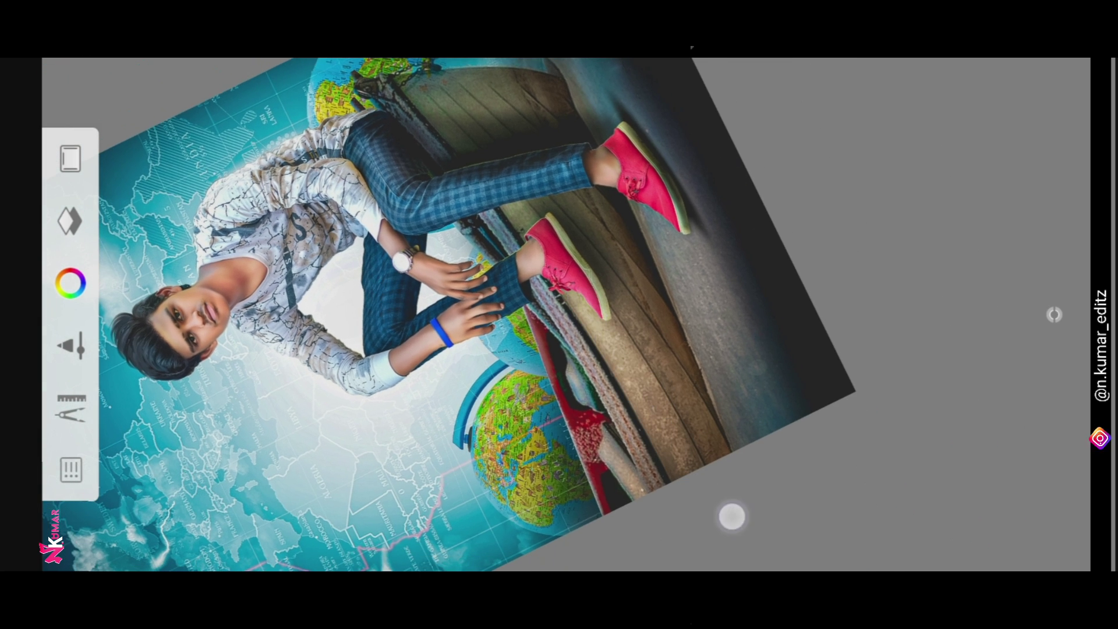
scroll(604, 259, "down", 1)
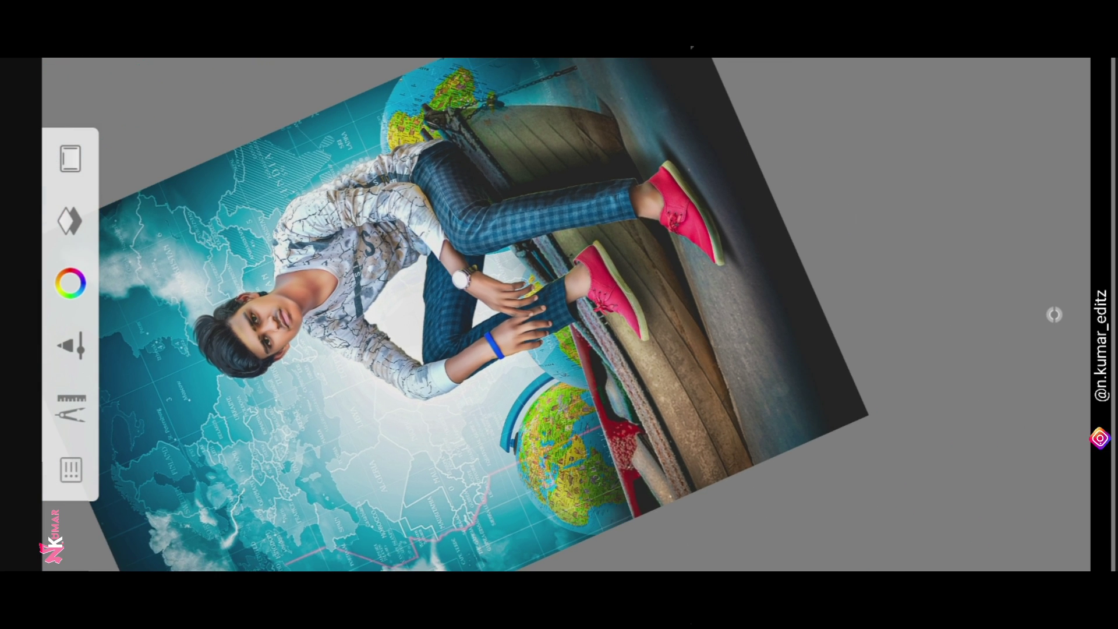
scroll(594, 292, "up", 1)
left_click(1066, 316)
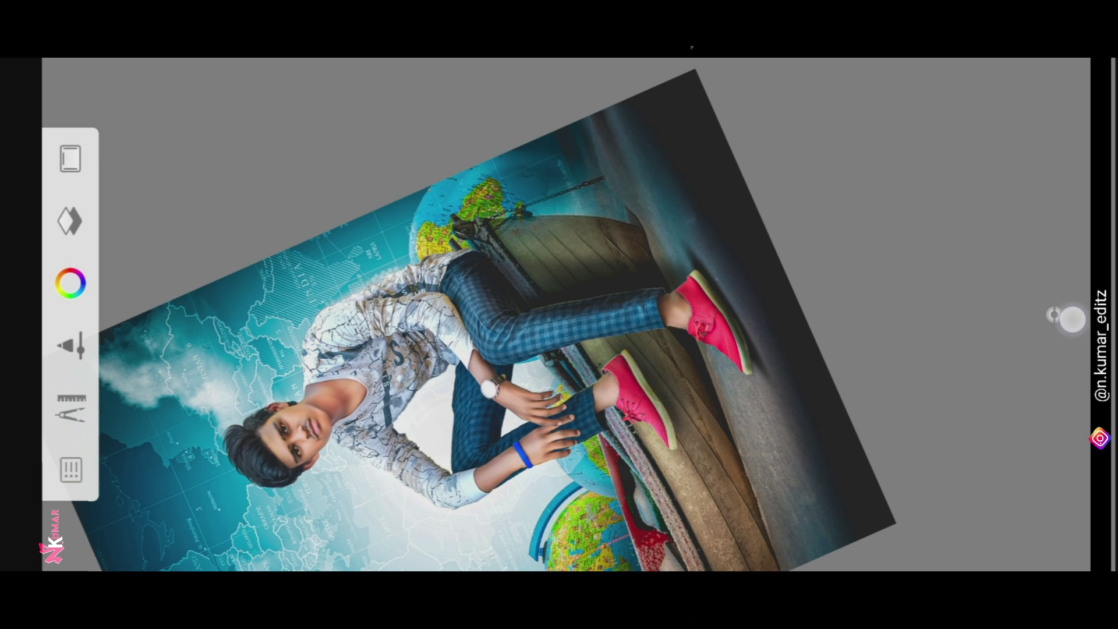
scroll(676, 278, "down", 3)
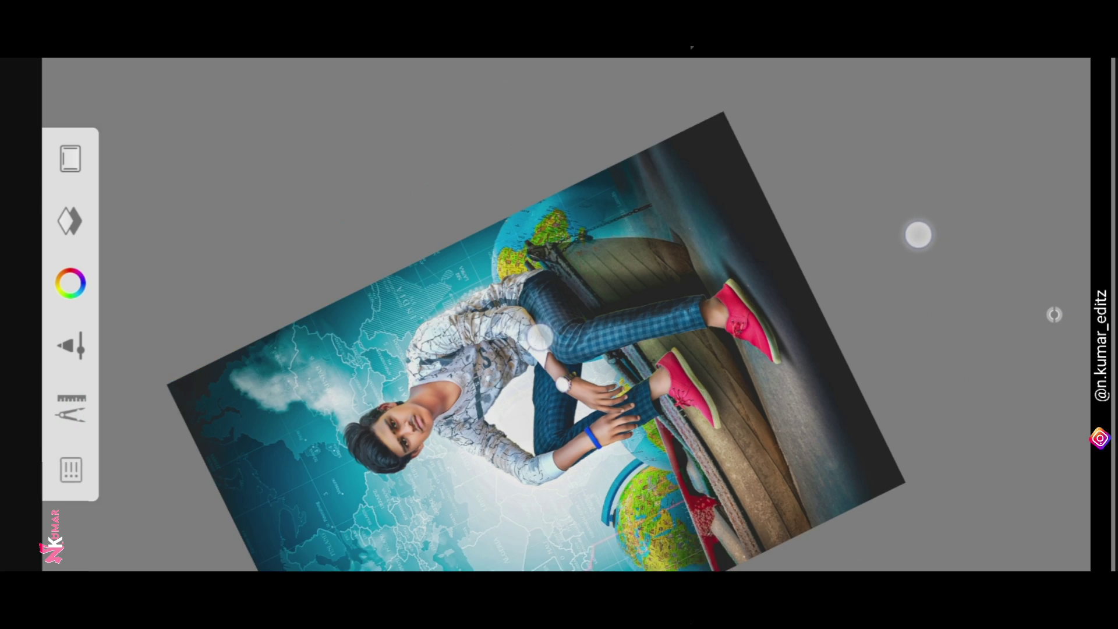
left_click_drag(471, 289, 340, 241)
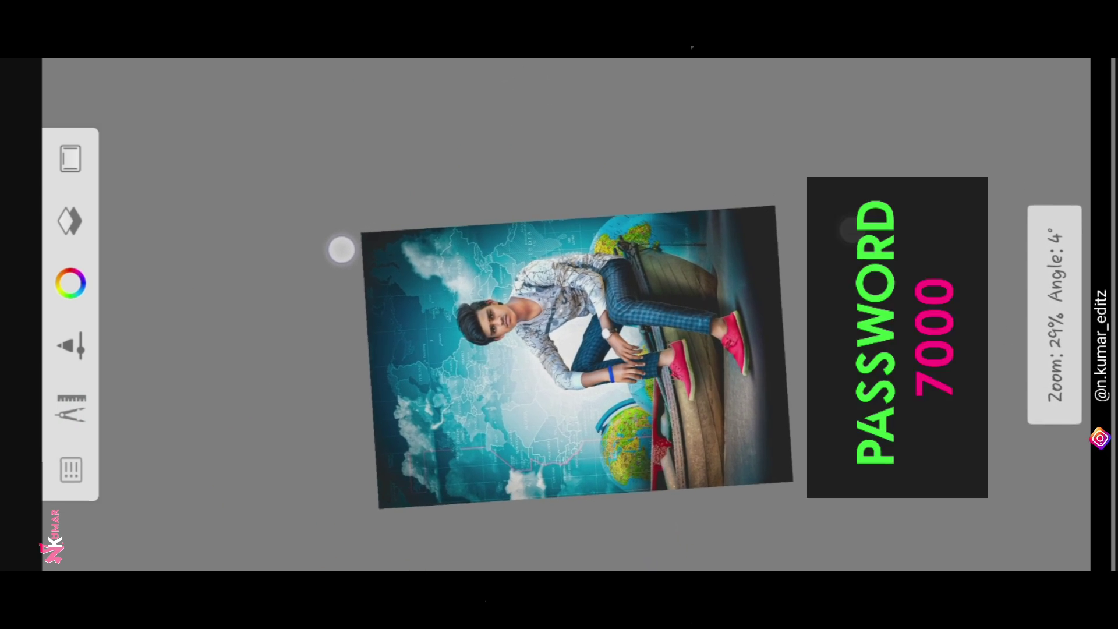
Step: Add another blank layer at the top of the layer stack
left_click(1054, 315)
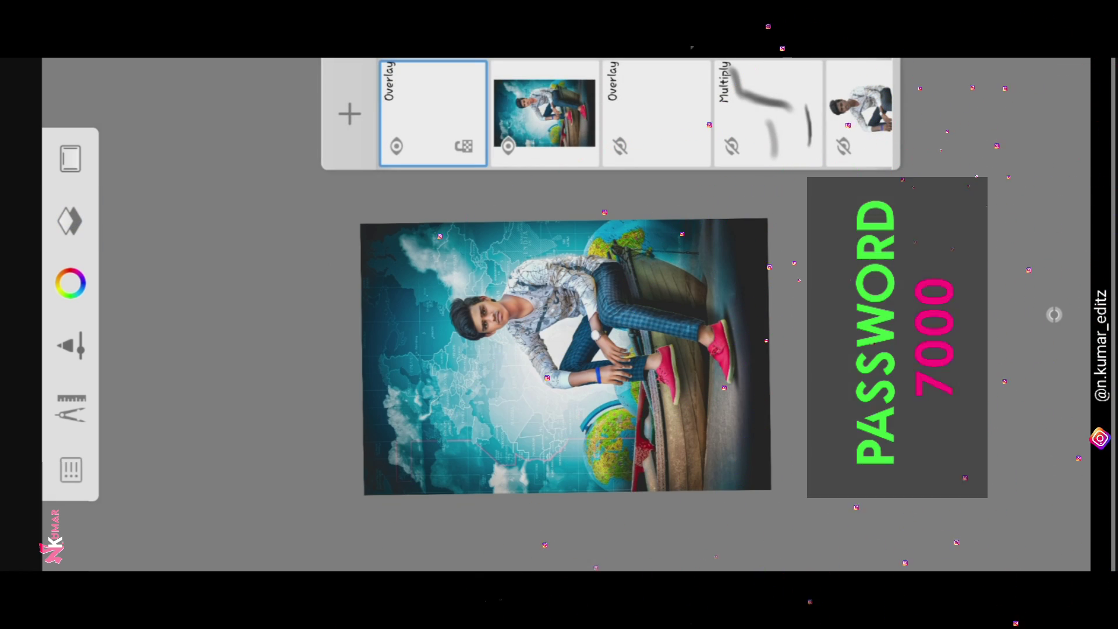
left_click(350, 113)
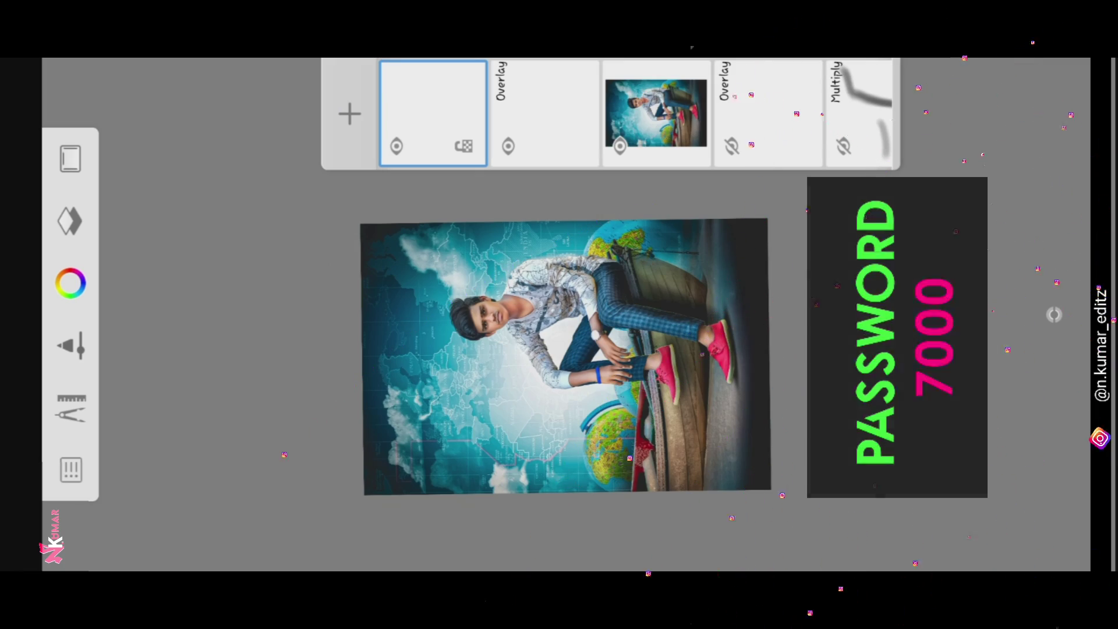
left_click(577, 314)
Step: Sample a colour from the image, enlarge the airbrush to about 226, and level the canvas
left_click_drag(499, 312, 704, 239)
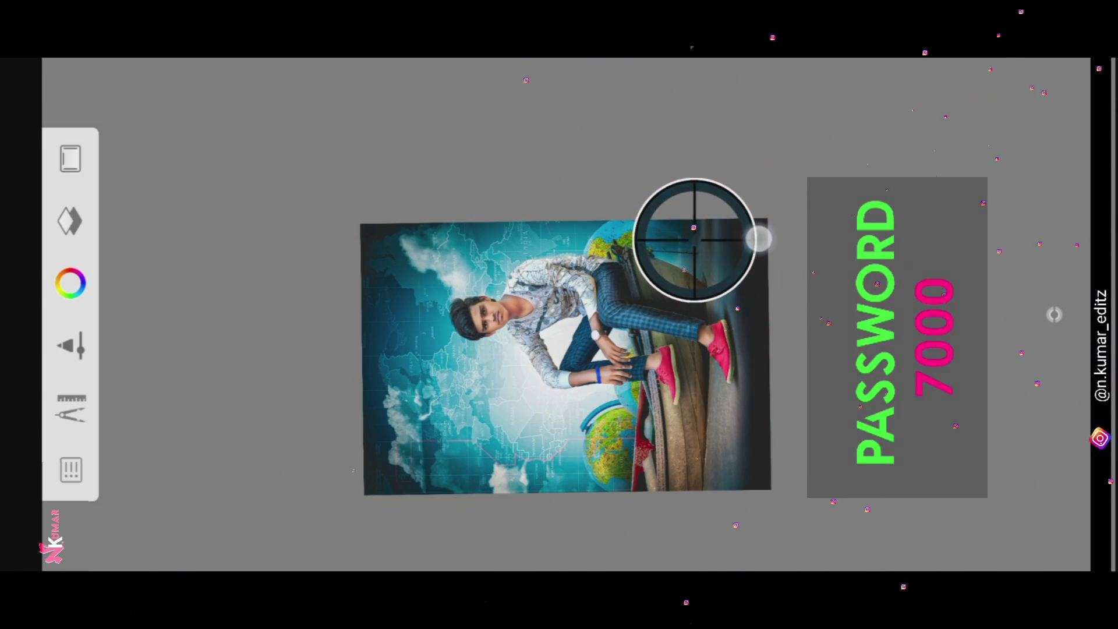
left_click_drag(600, 314, 522, 224)
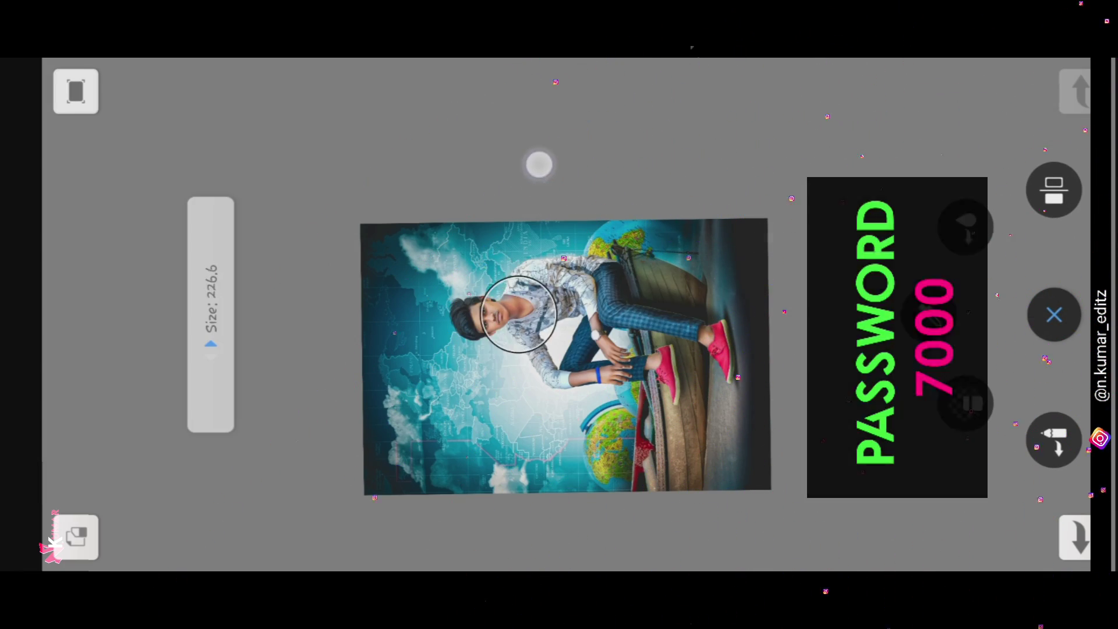
left_click_drag(788, 270, 766, 367)
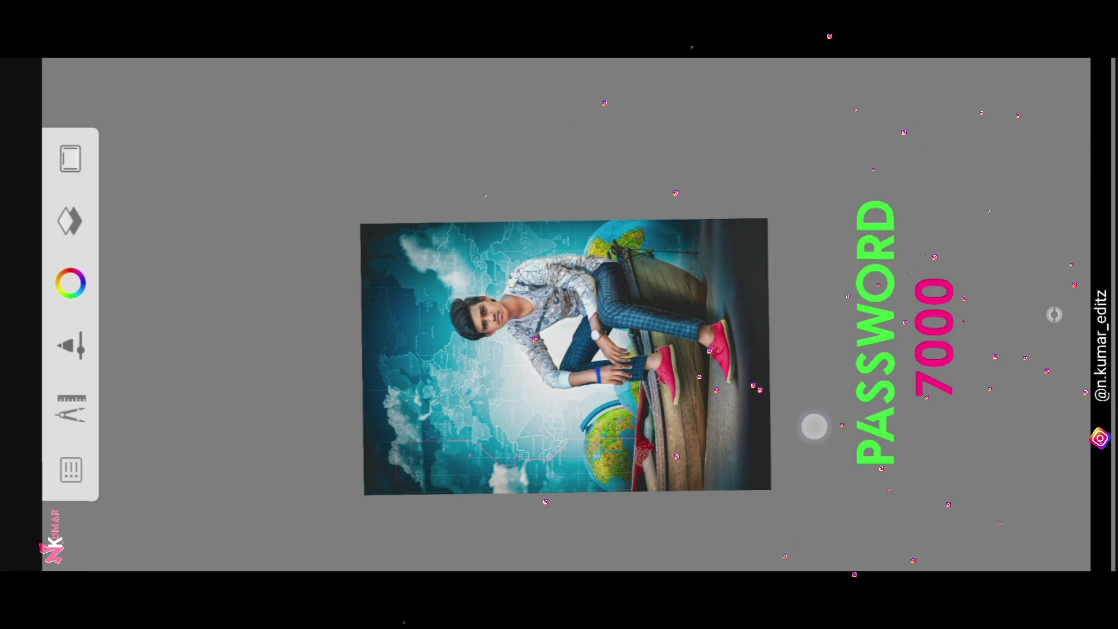
left_click_drag(371, 227, 370, 272)
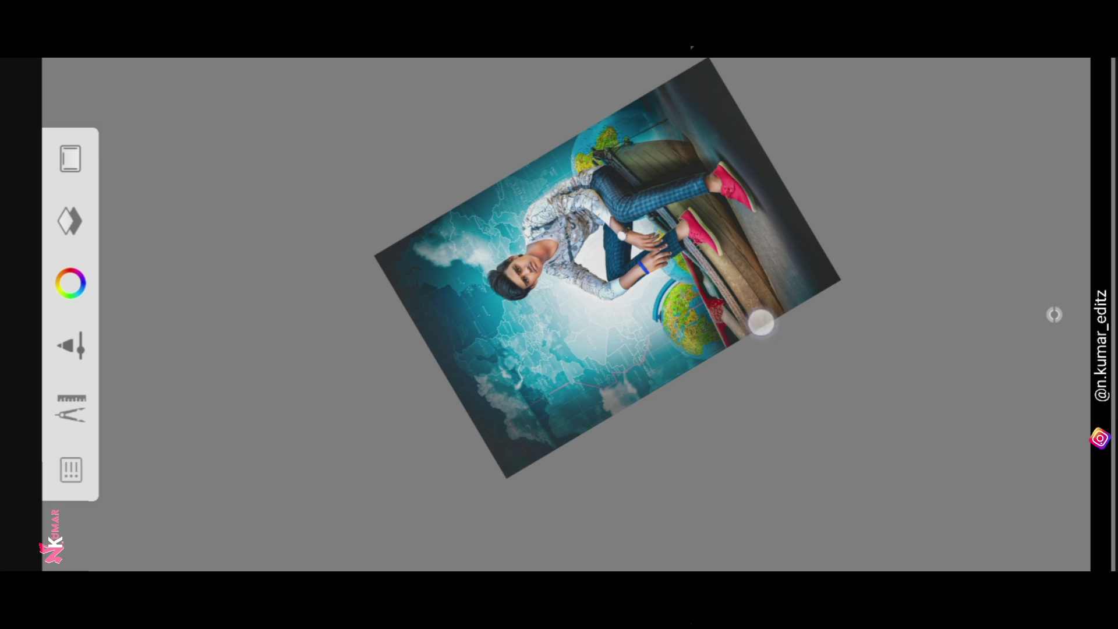
mouse_move(851, 197)
left_mouse_down()
mouse_move(849, 286)
mouse_move(870, 257)
left_mouse_up()
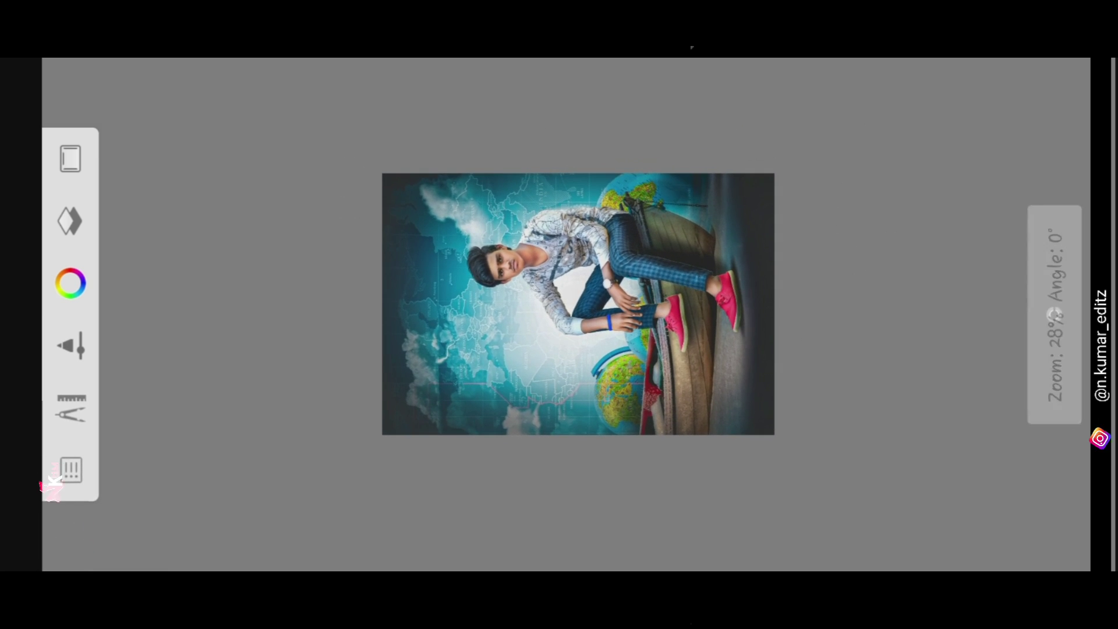
Step: Add another blank layer and set its blend mode to Overlay
left_click(69, 220)
left_click(346, 100)
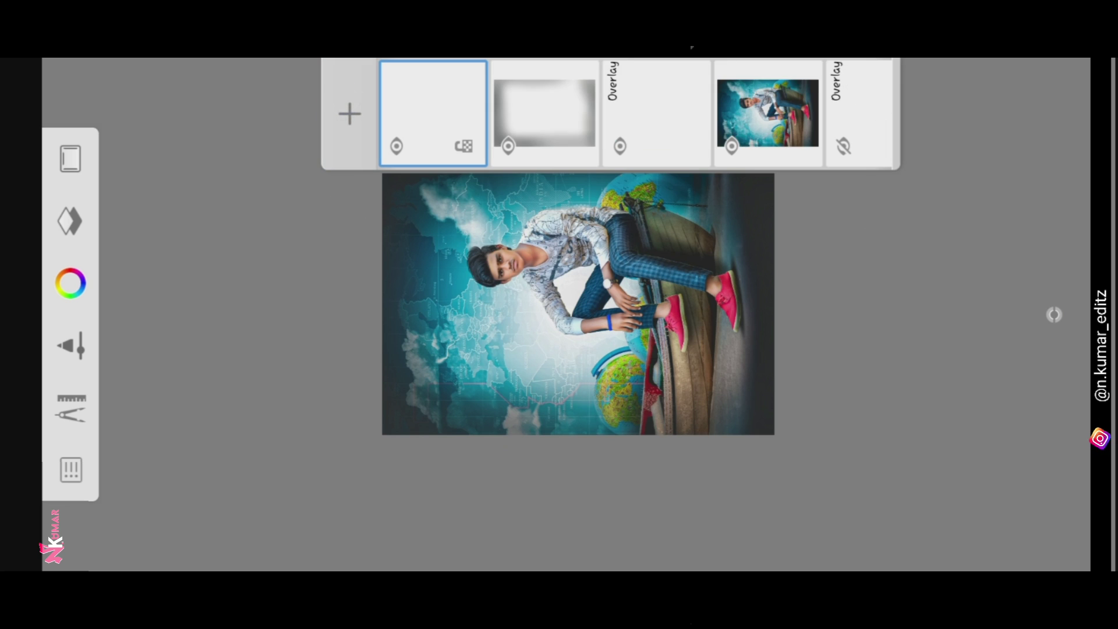
left_click(429, 93)
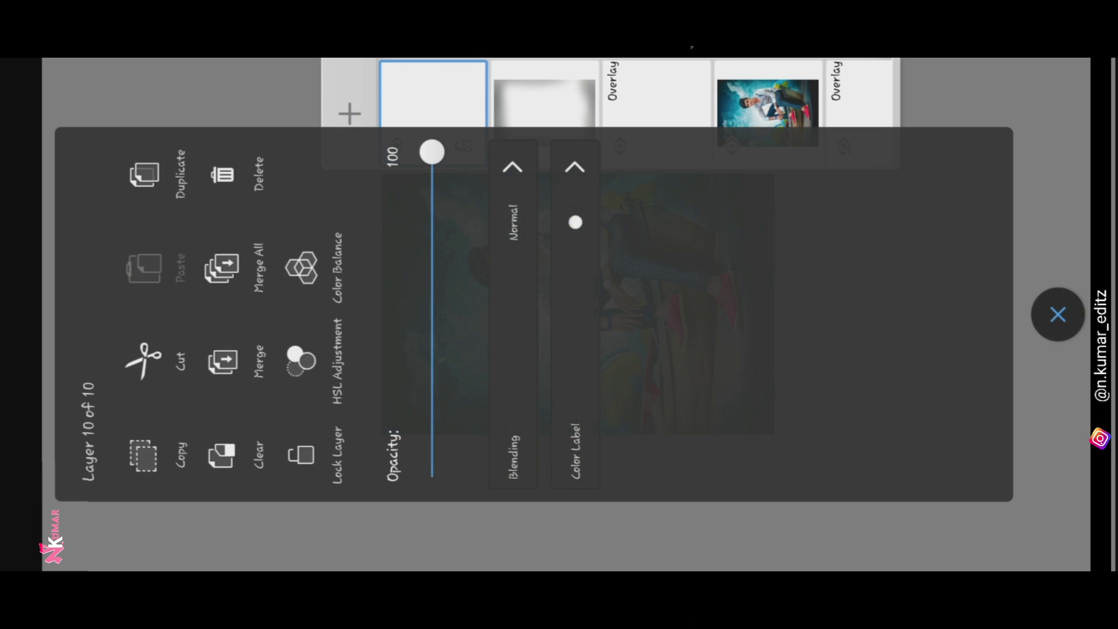
left_click(516, 270)
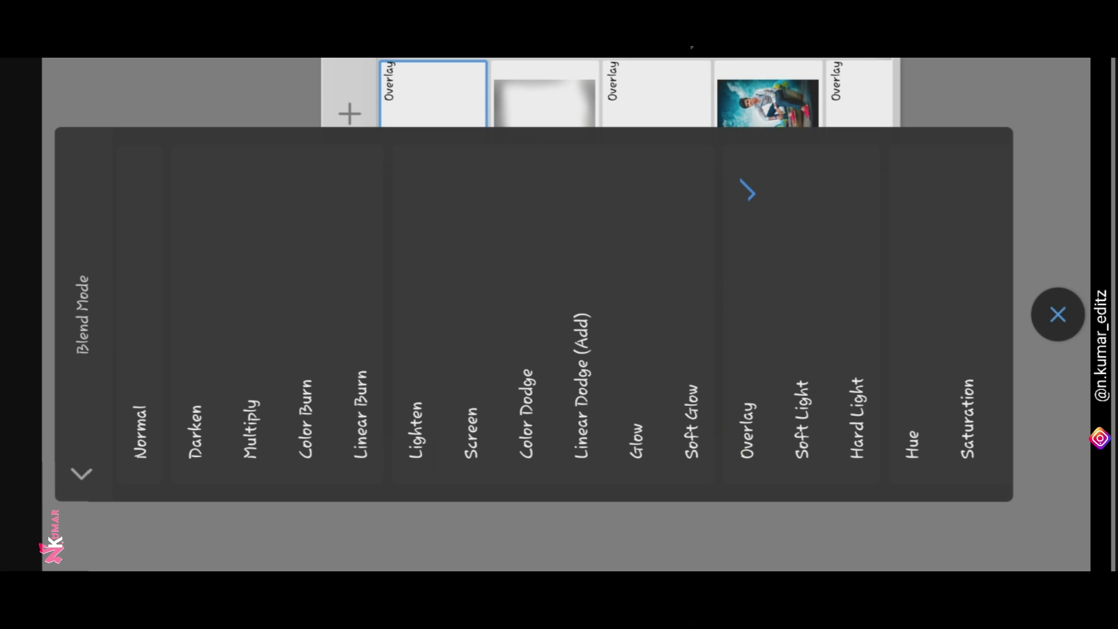
left_click(838, 542)
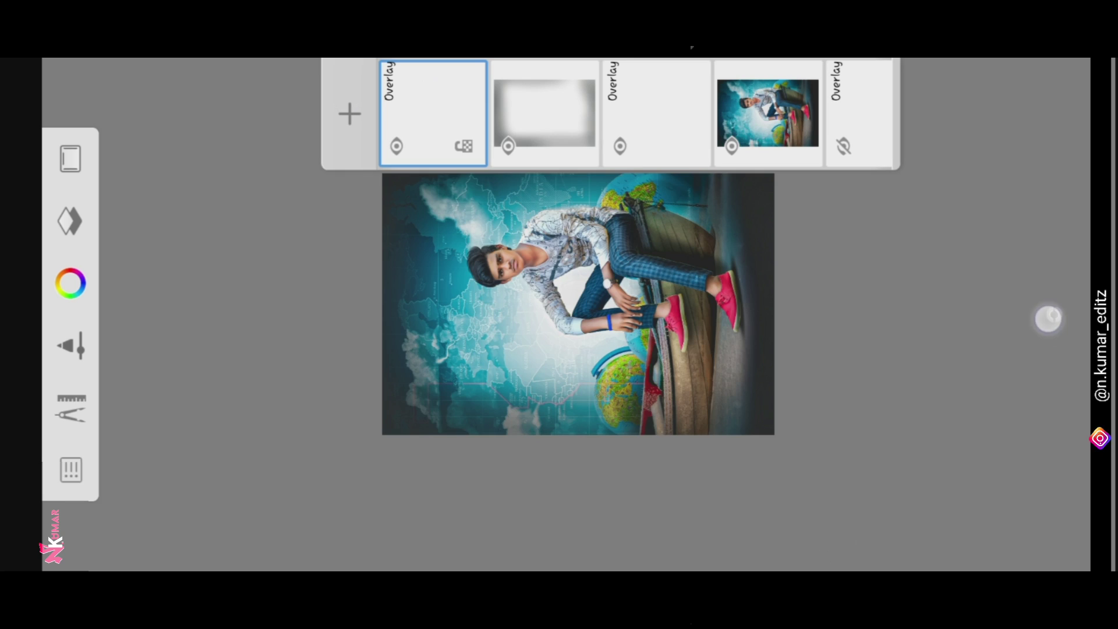
Step: Set the brush to near-white Luminance 96, enlarge it, and fit the poster in view
left_click(1048, 319)
left_click_drag(635, 315, 394, 238)
left_click_drag(518, 315, 582, 449)
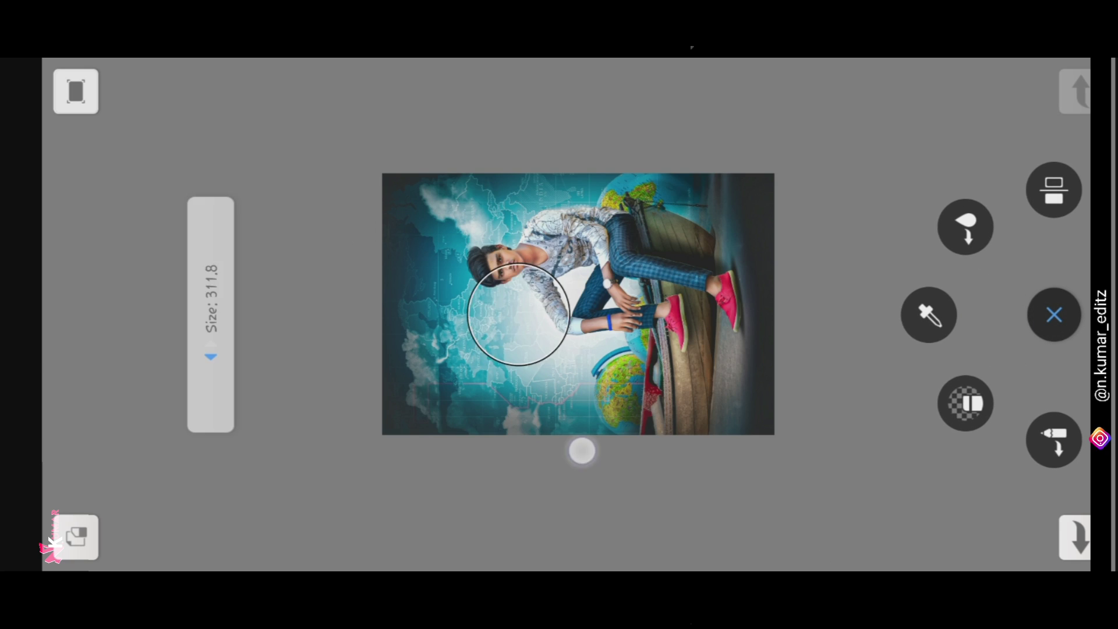
scroll(583, 314, "up", 5)
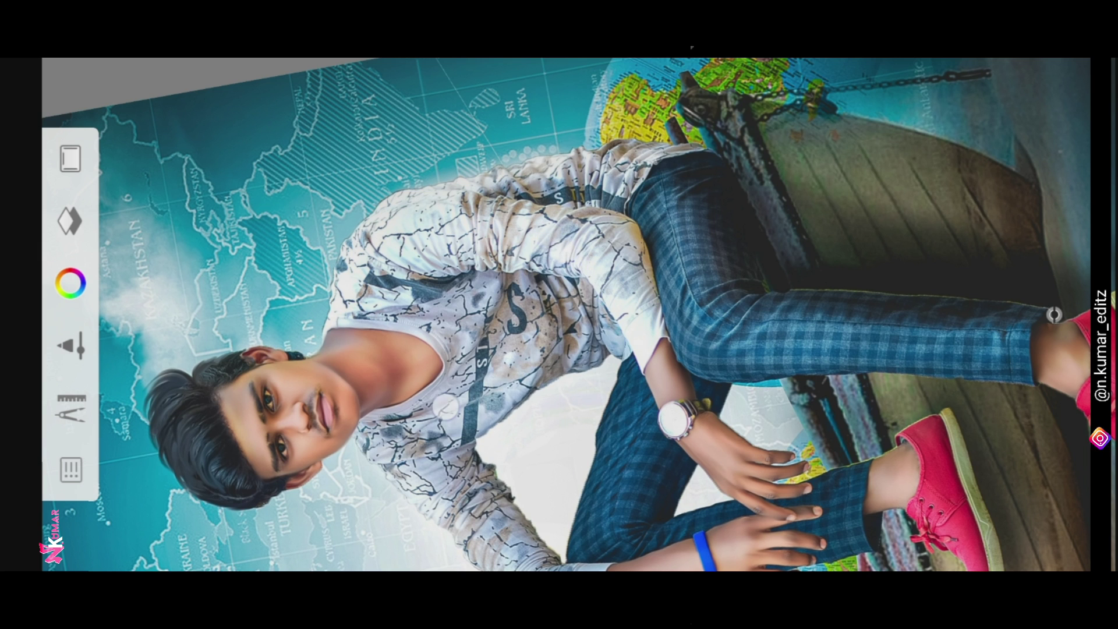
mouse_move(380, 357)
left_mouse_down()
mouse_move(380, 264)
mouse_move(454, 431)
left_mouse_up()
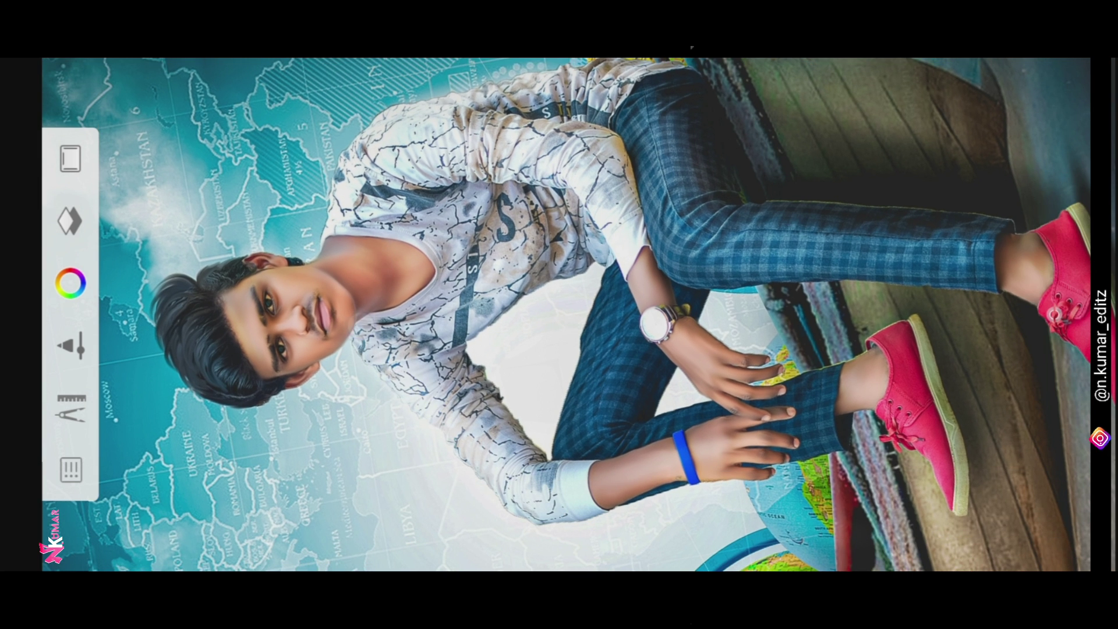
scroll(577, 250, "down", 2)
scroll(571, 193, "down", 2)
scroll(559, 315, "down", 2)
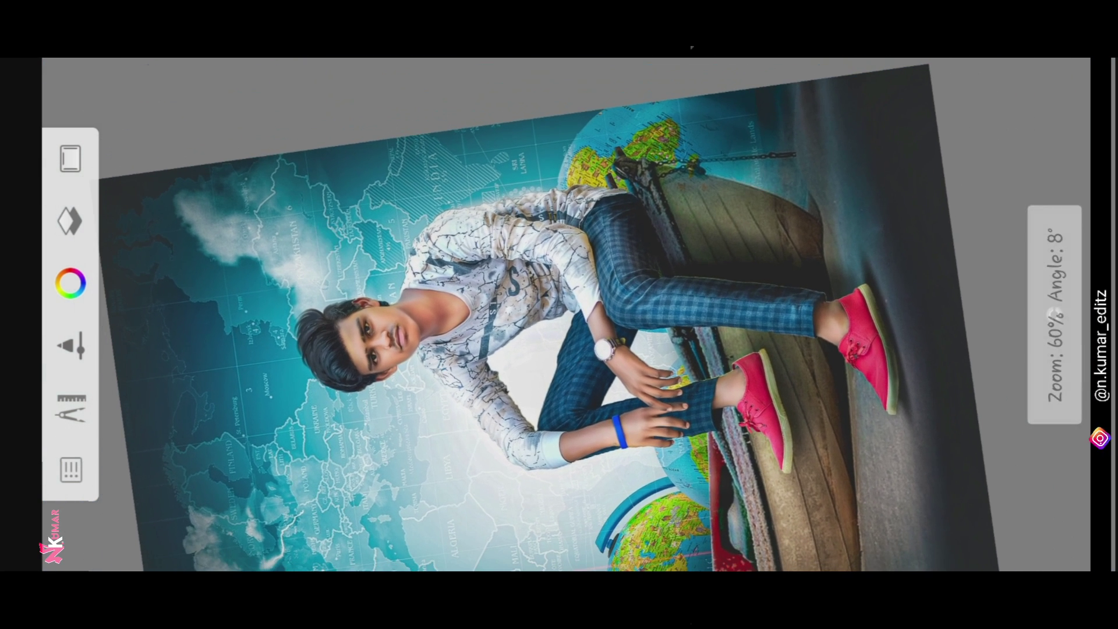
scroll(629, 175, "down", 2)
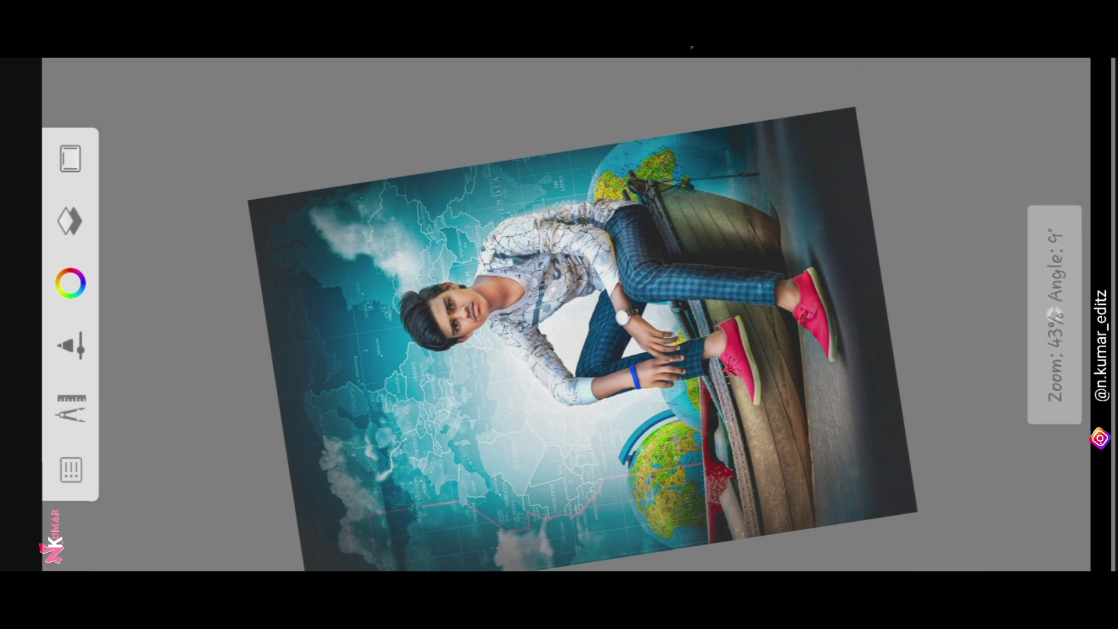
scroll(641, 157, "down", 2)
scroll(605, 192, "down", 1)
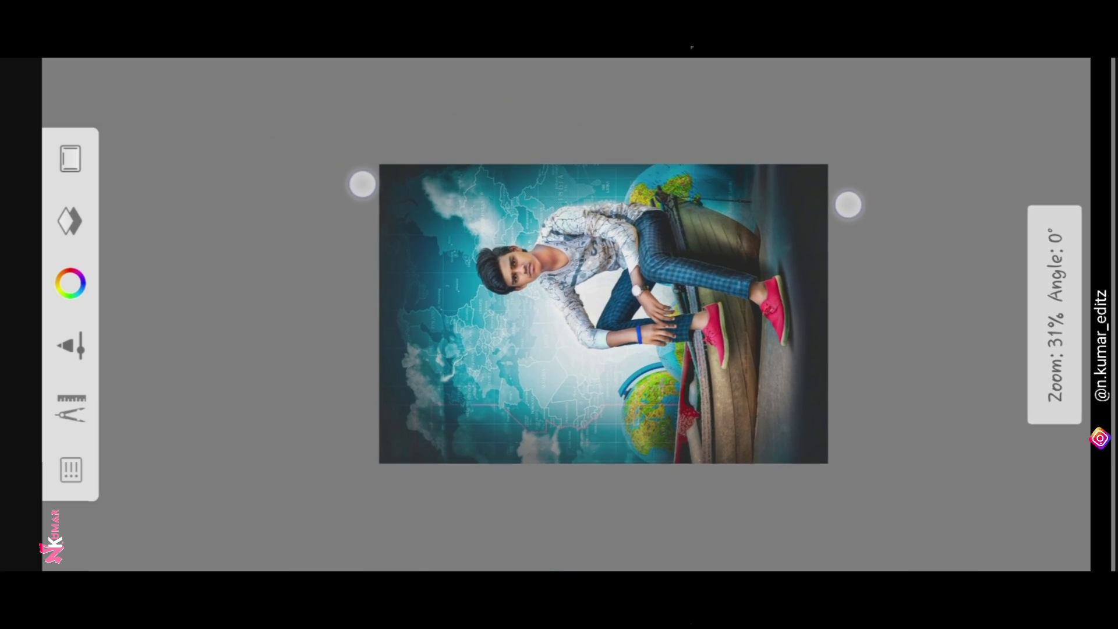
left_click_drag(362, 184, 350, 197)
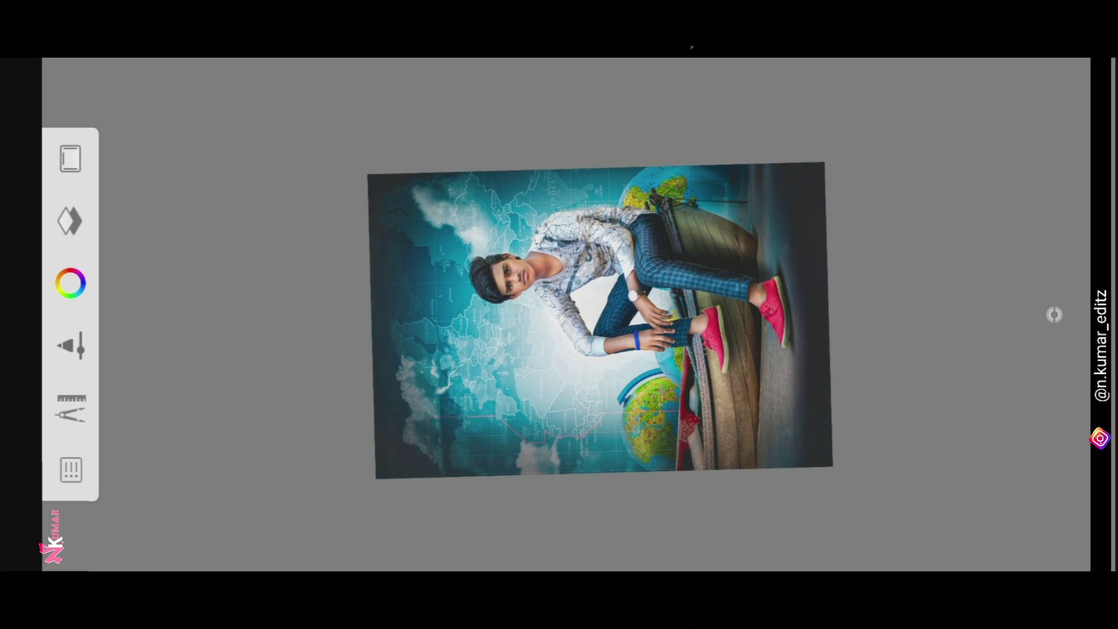
Step: Import the MY JOURNEY title image, scaled down and moved to the poster's left side
left_click(92, 403)
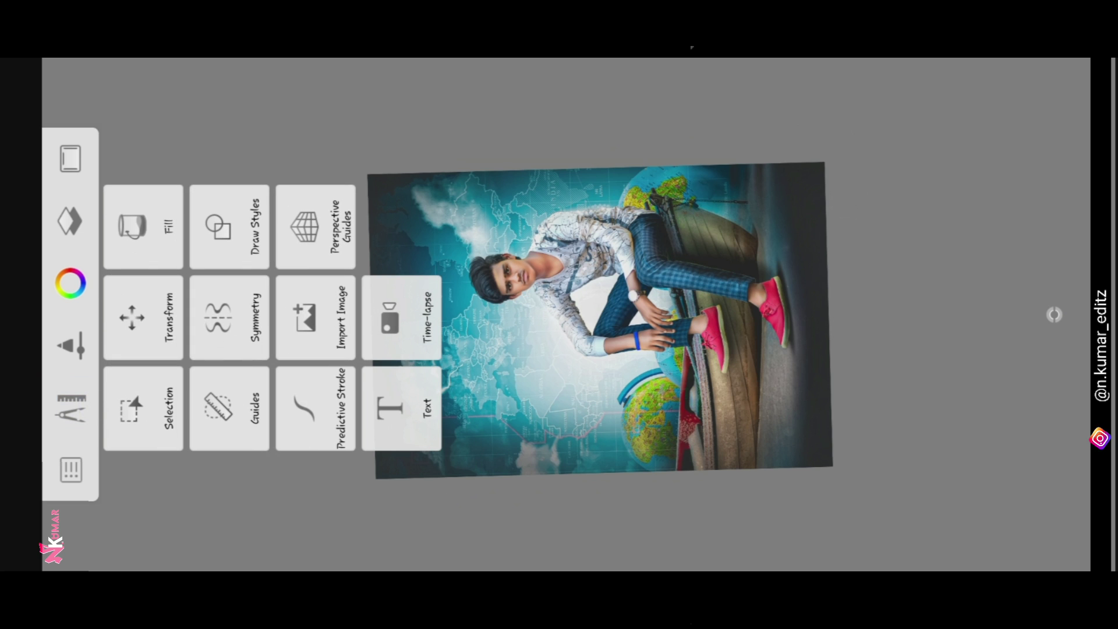
left_click(315, 317)
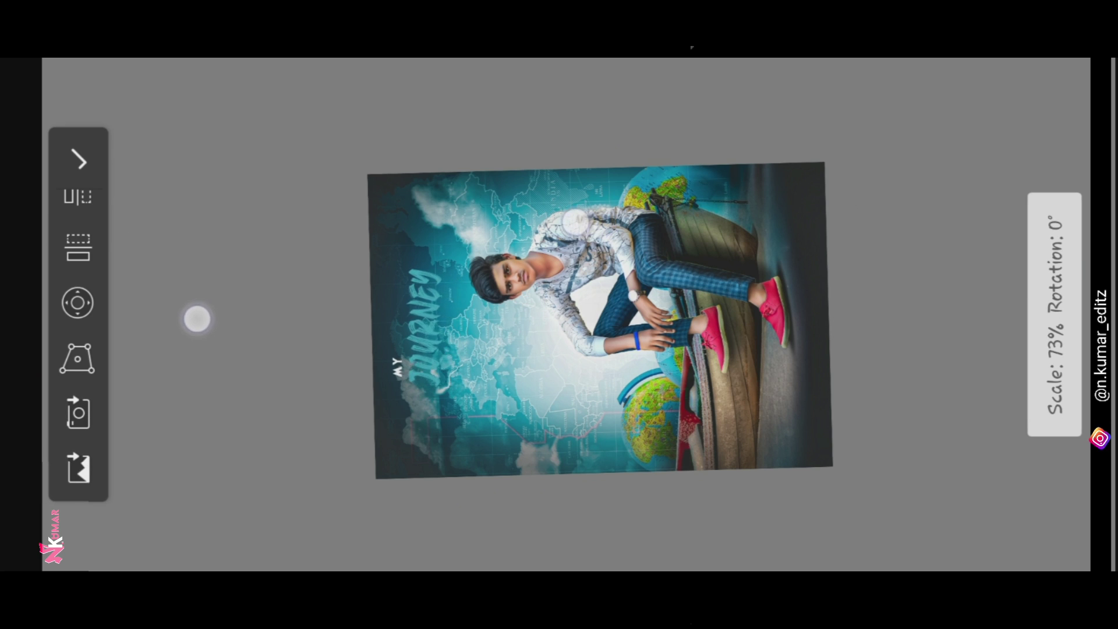
left_click_drag(197, 318, 197, 326)
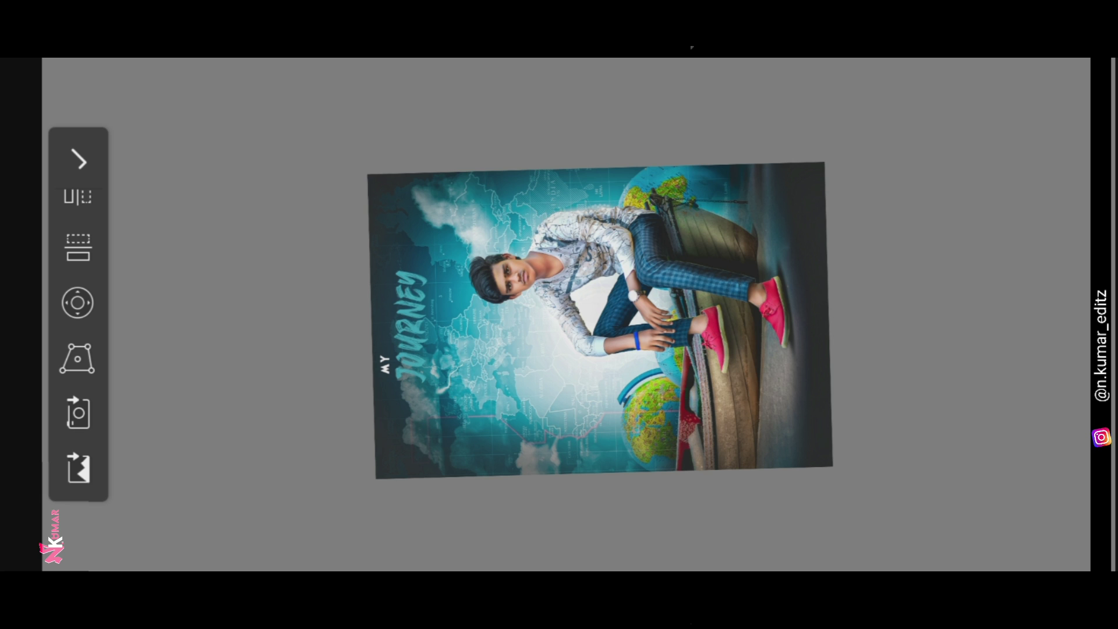
left_click(79, 160)
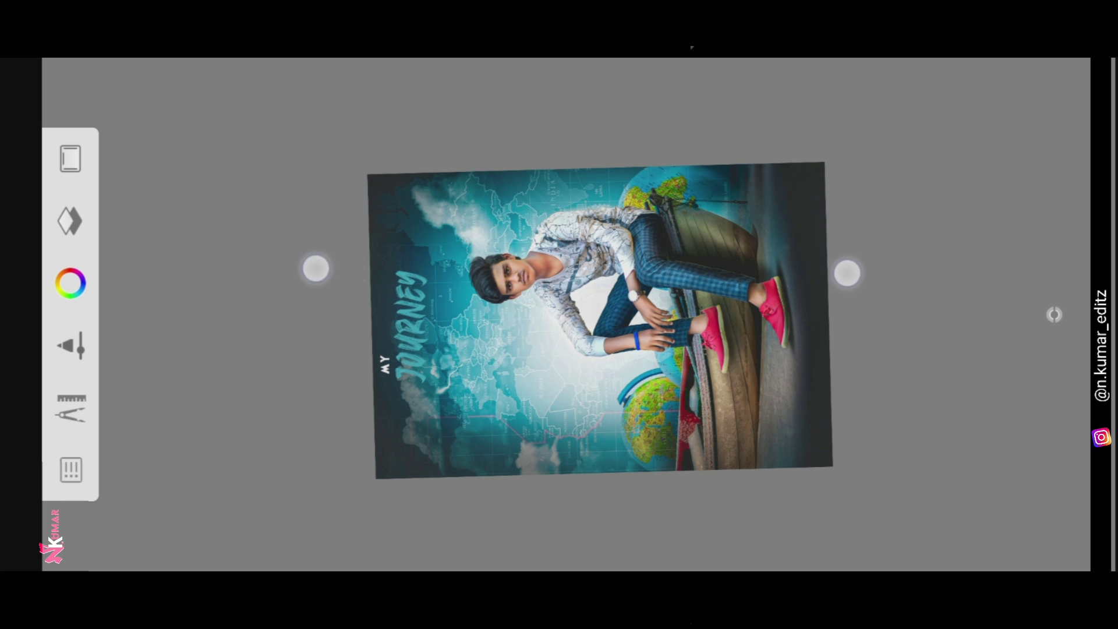
Step: Level the poster view and start importing another image
scroll(571, 265, "up", 5)
left_click_drag(908, 262, 909, 250)
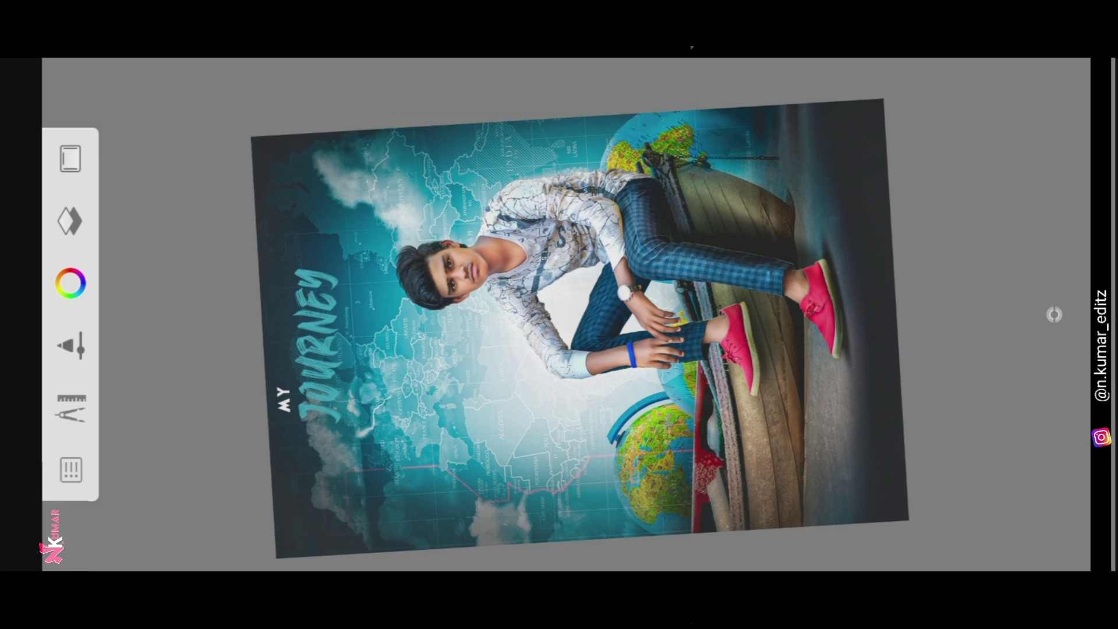
left_click_drag(748, 198, 737, 209)
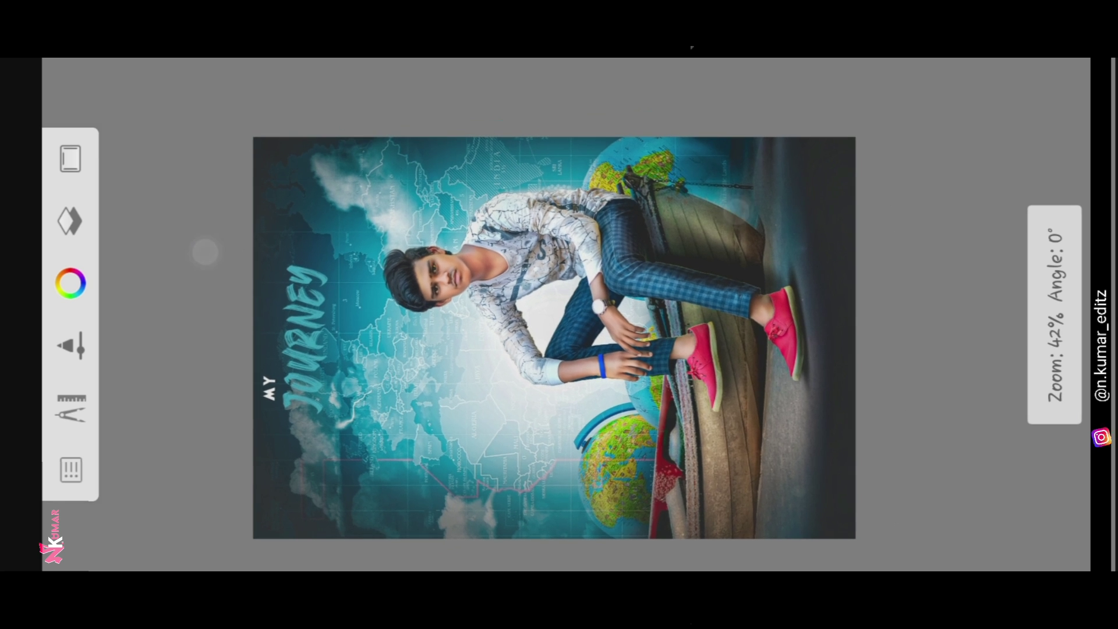
left_click(71, 407)
left_click(315, 317)
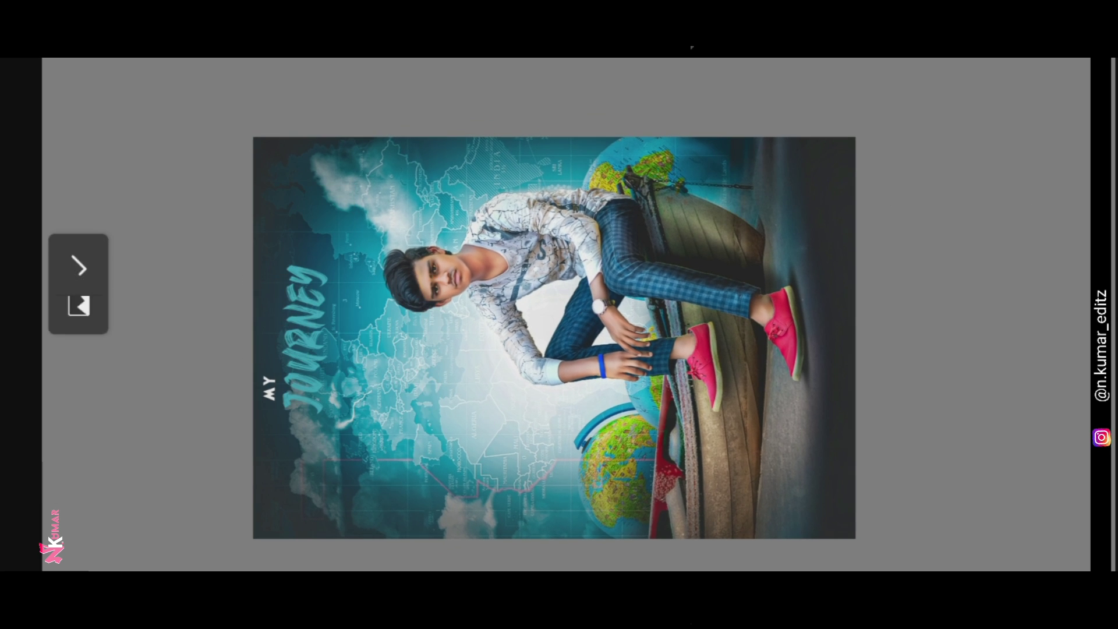
Step: Place the credits image narrowed and scaled to about 136% along the right edge
left_click(78, 469)
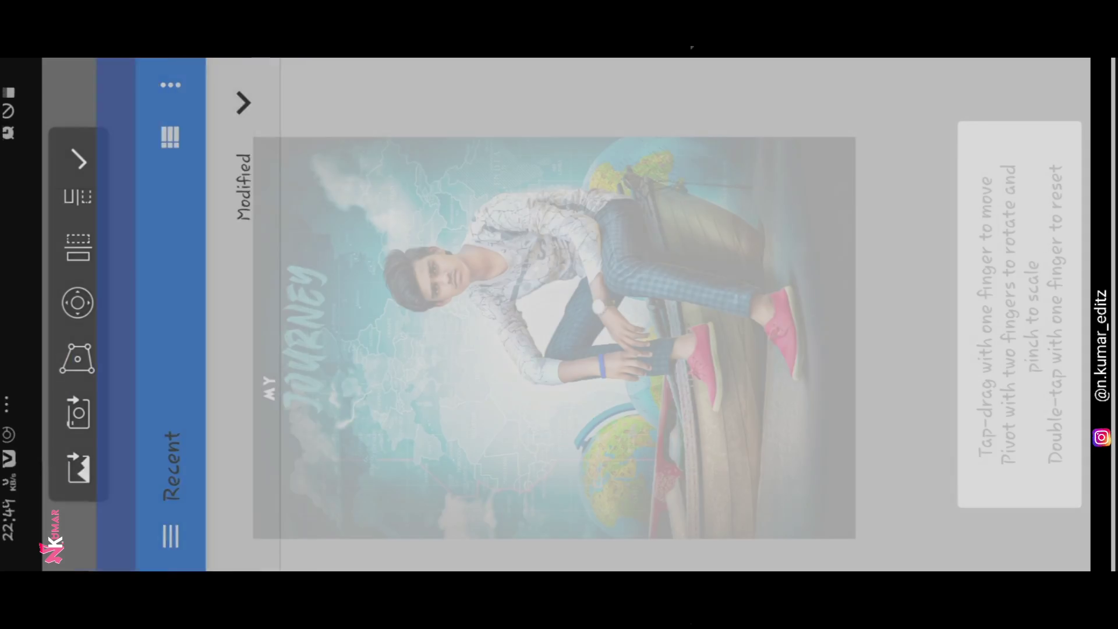
left_click(280, 513)
left_click(79, 358)
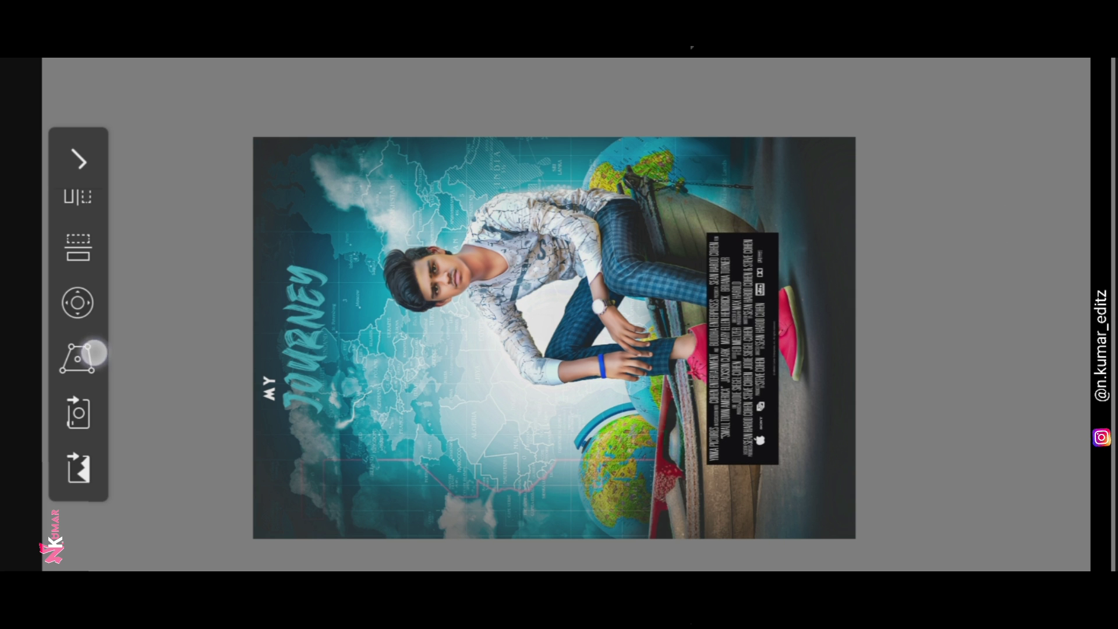
left_click_drag(707, 348, 746, 349)
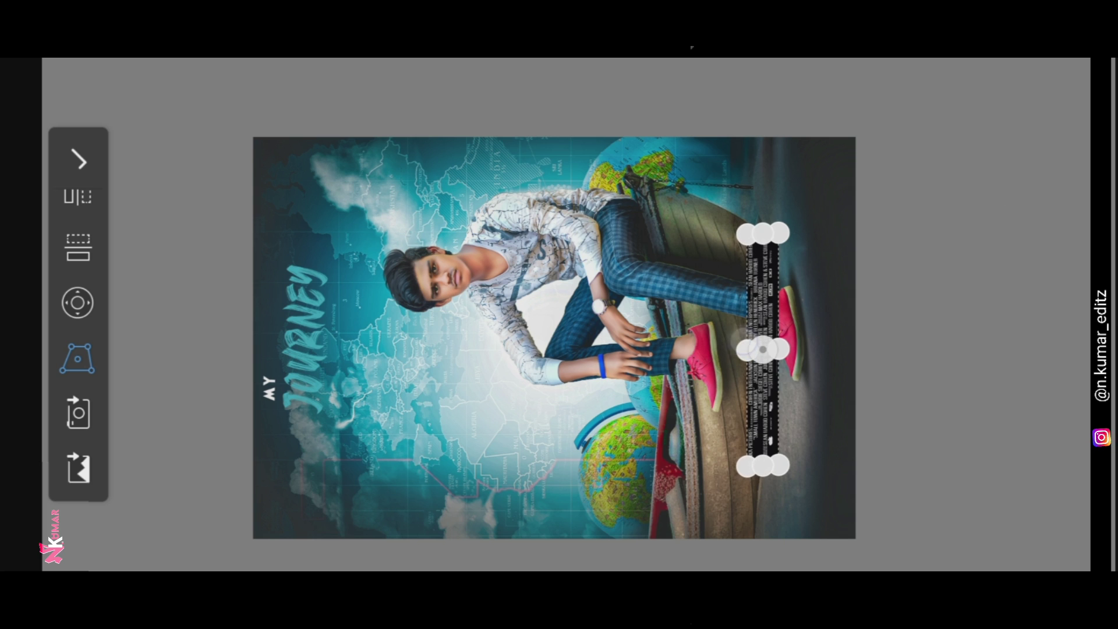
left_click(79, 358)
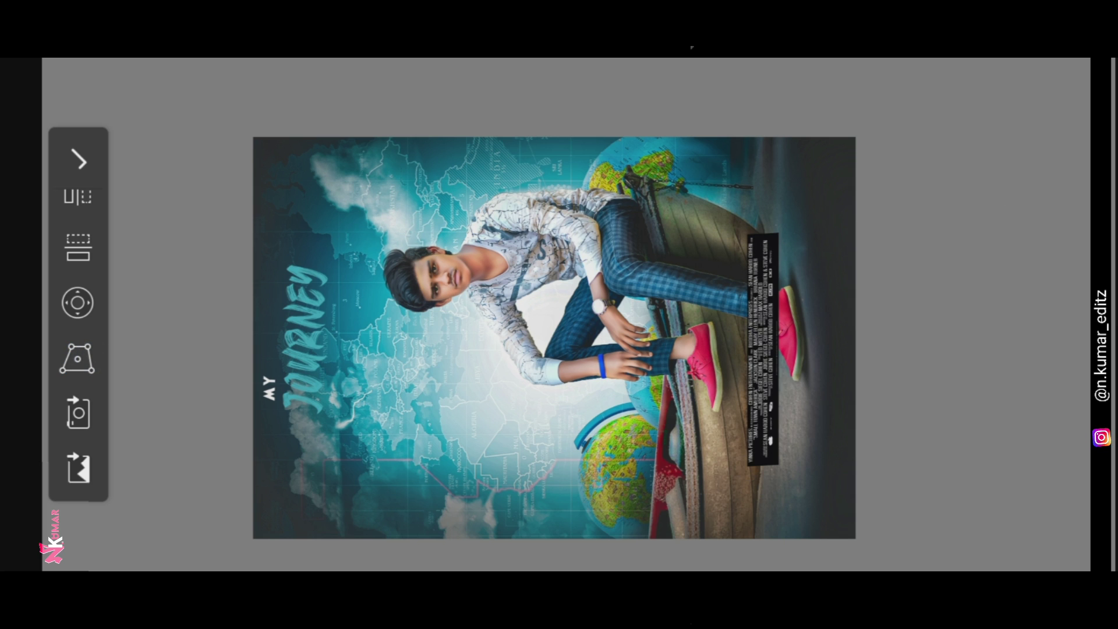
left_click_drag(963, 194, 1018, 140)
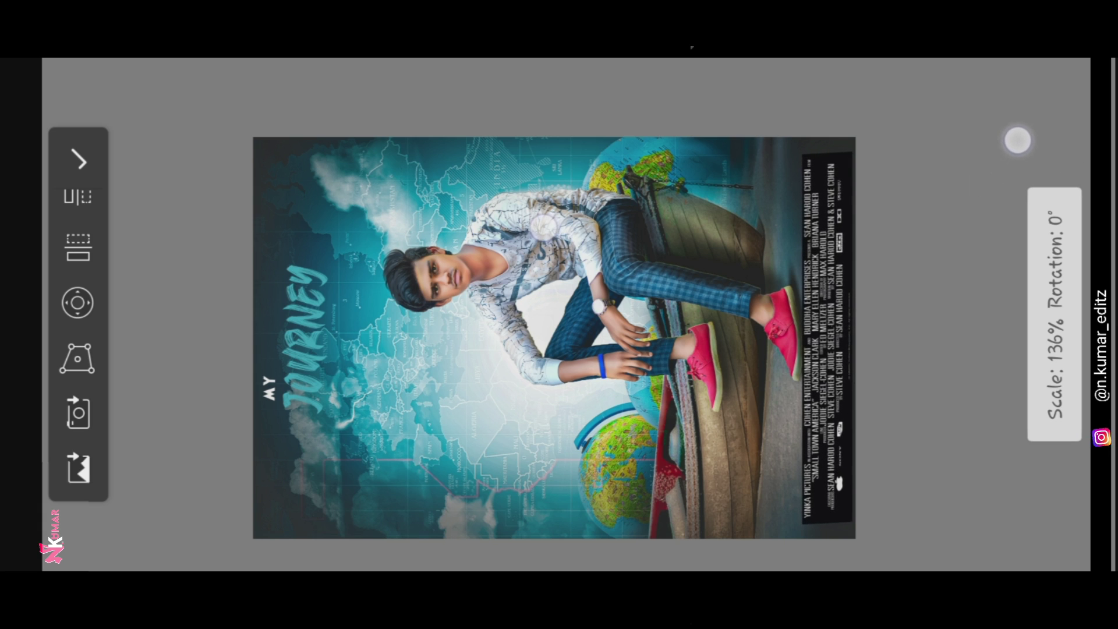
left_click(79, 159)
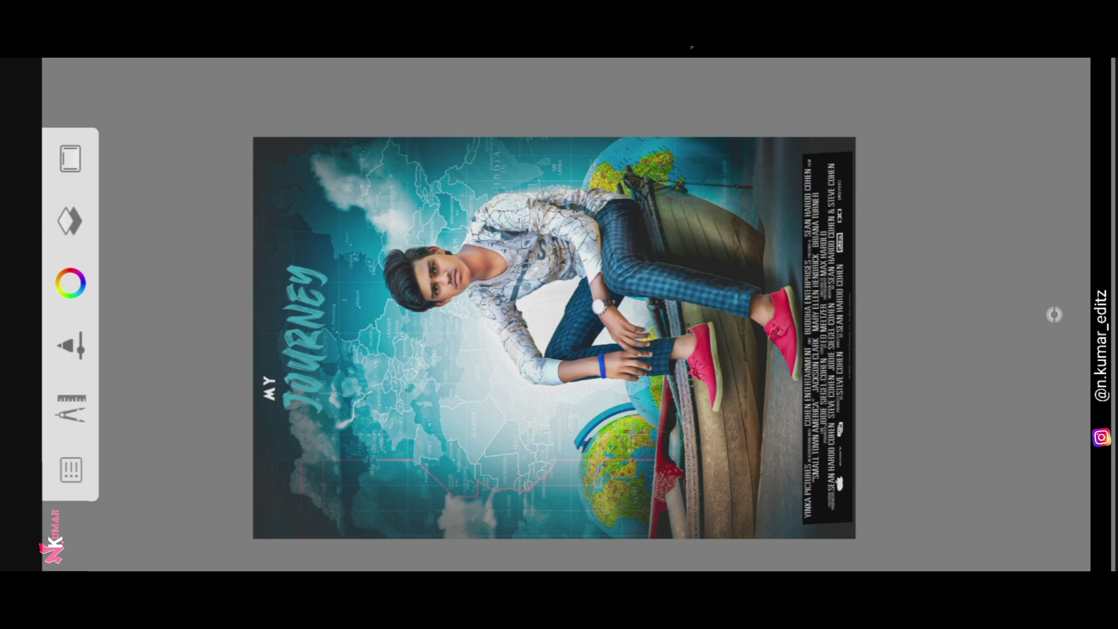
Step: Set the credits layer's blend mode to Screen
left_click(70, 221)
left_click(434, 110)
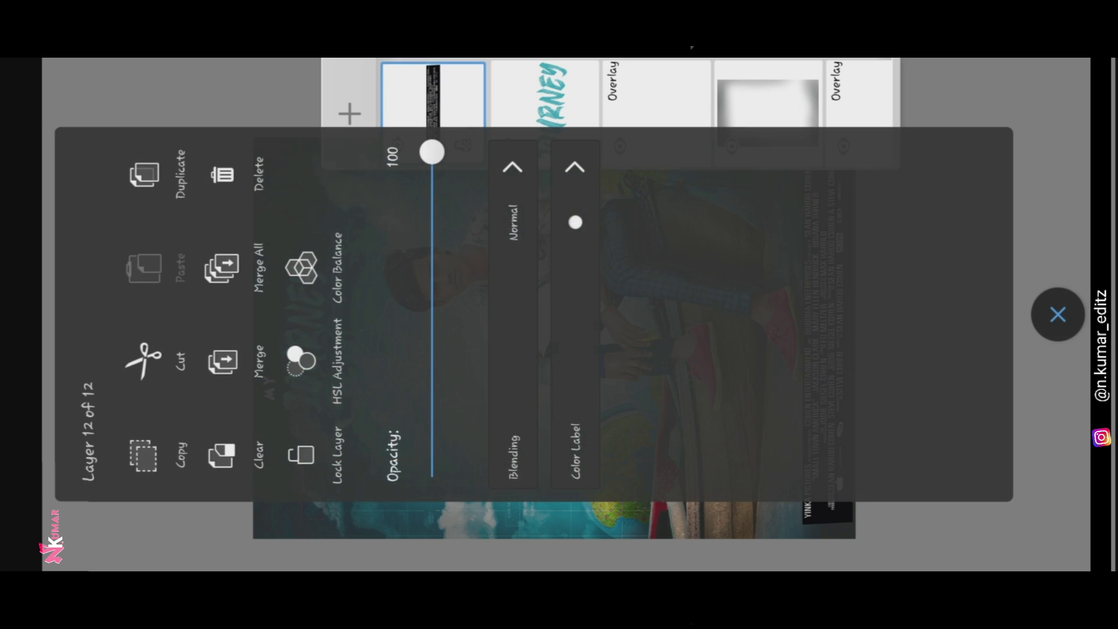
left_click(512, 233)
left_click(482, 300)
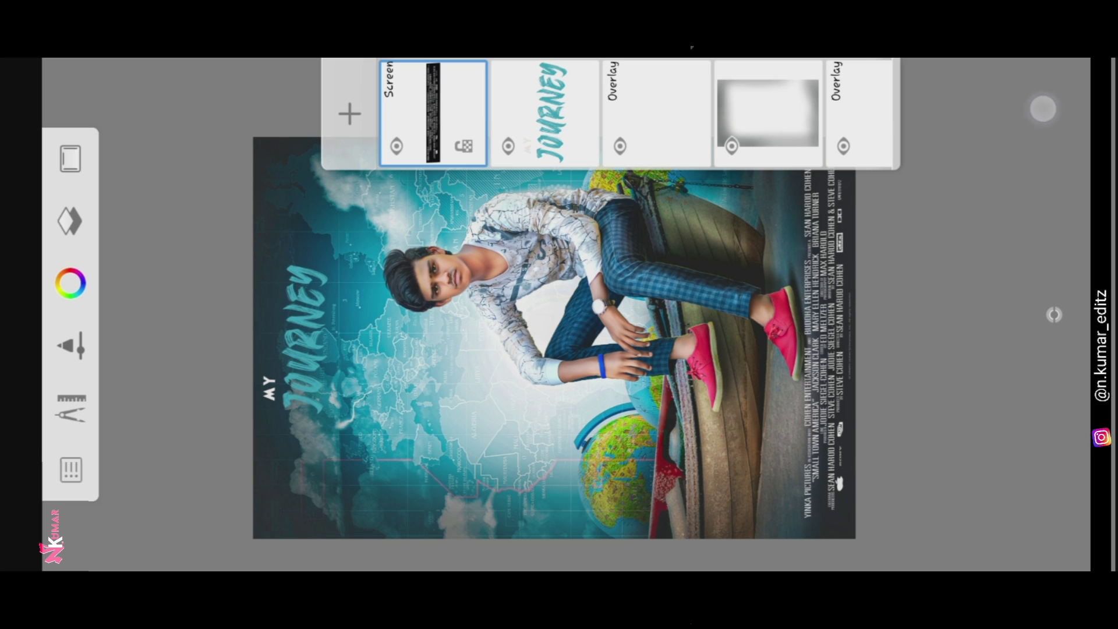
left_click(343, 272)
scroll(583, 338, "down", 3)
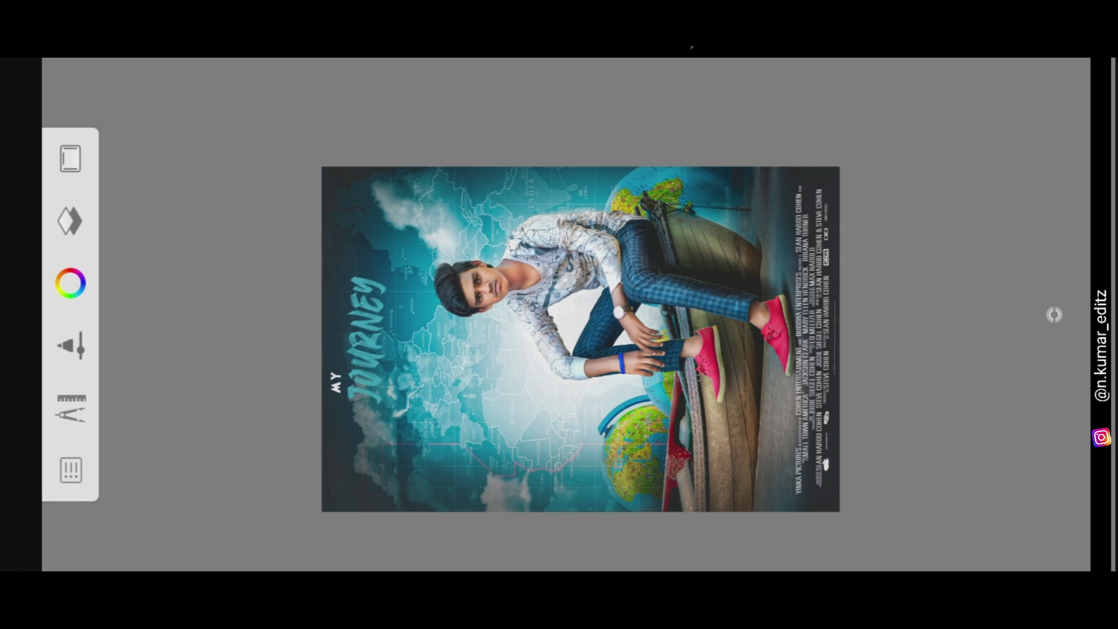
Step: Save the finished MY JOURNEY poster sketch to the Gallery
left_click(71, 470)
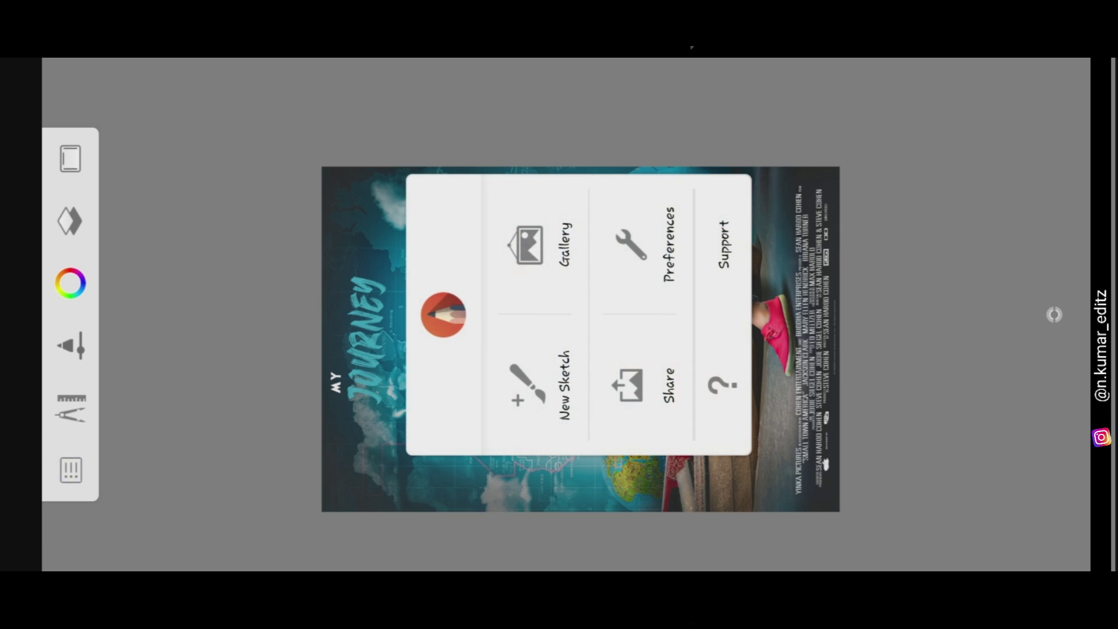
left_click(533, 238)
left_click(543, 294)
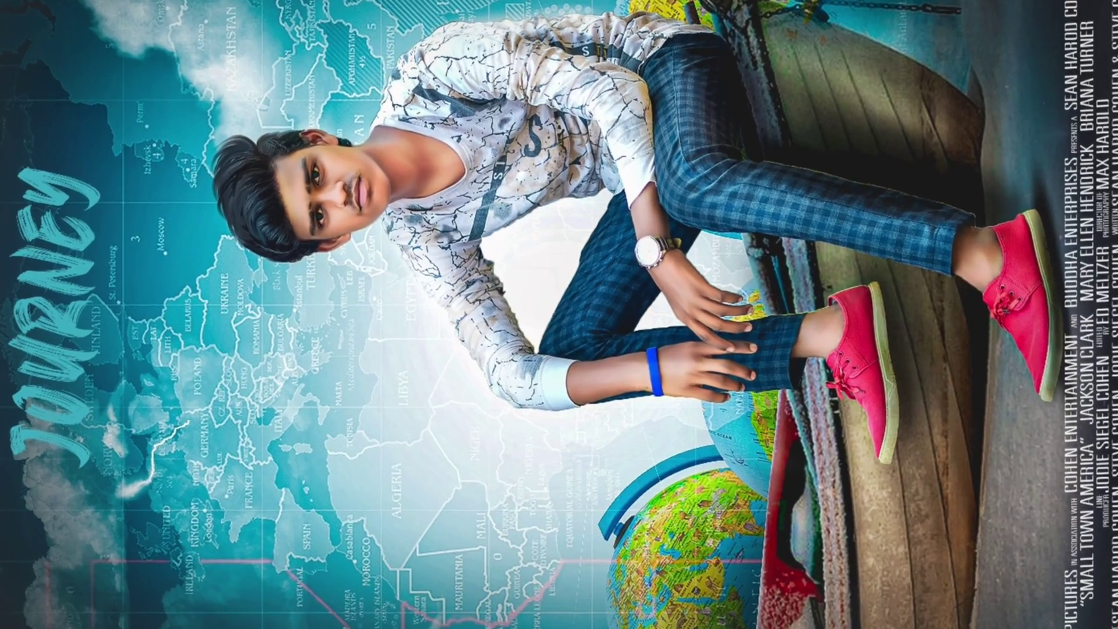